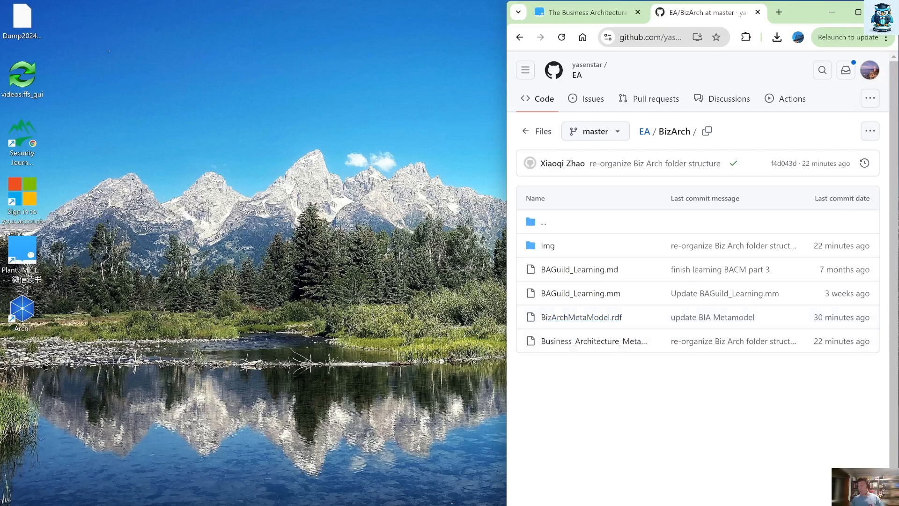
Switch to Protégé and check its version, memory settings and installed plugins.
key(alt+Tab)
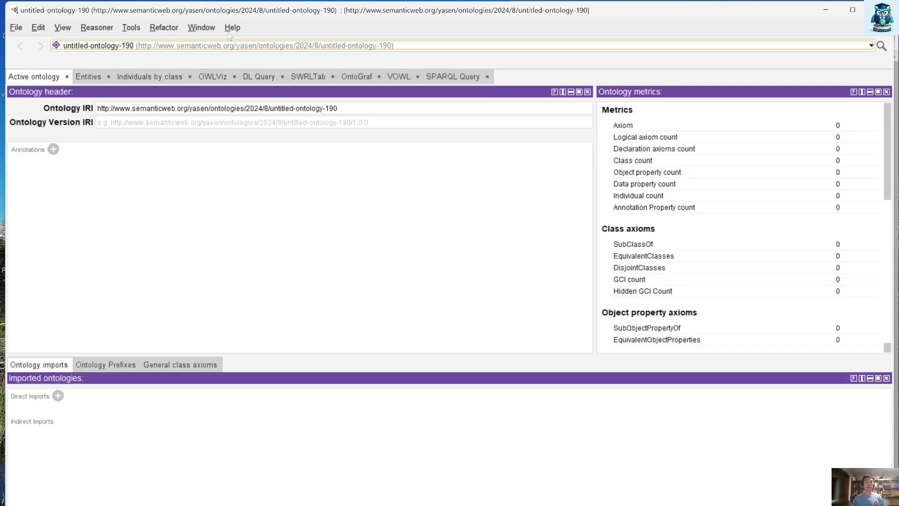
click(232, 28)
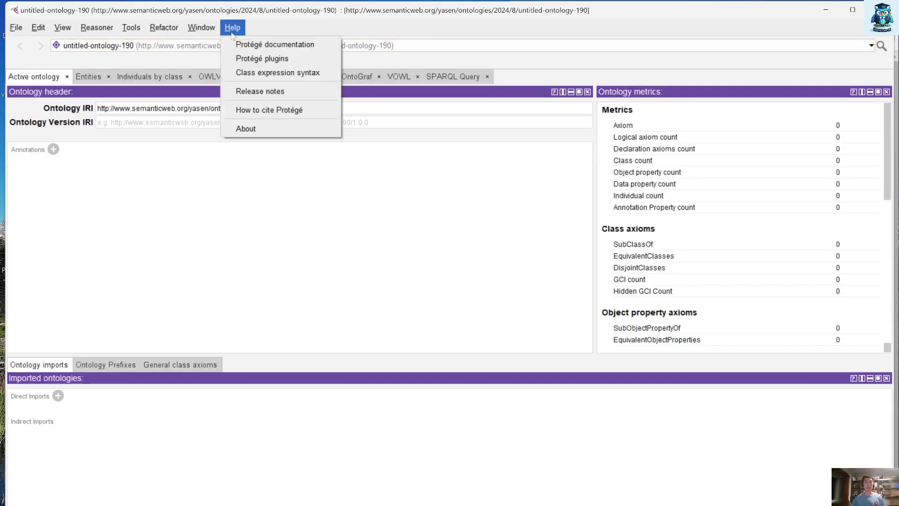
click(252, 128)
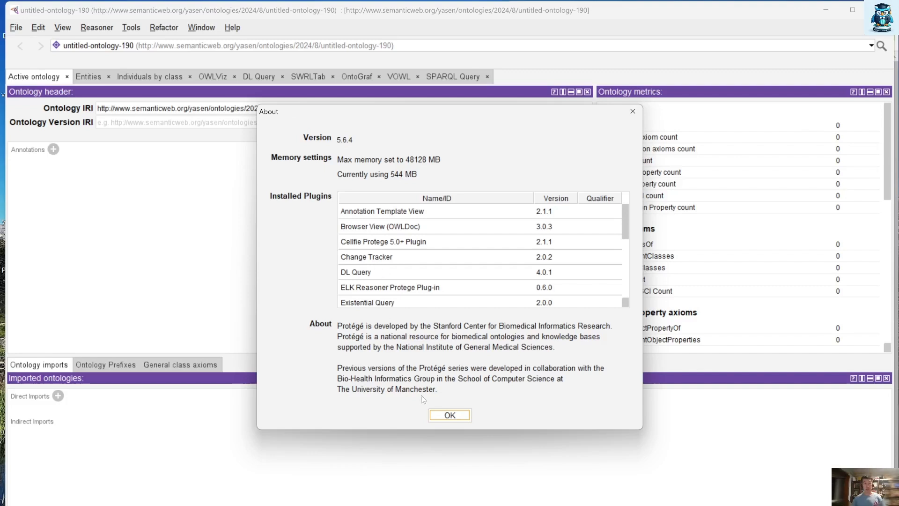
click(450, 415)
Open the recently used ontology BizArchMetaModel.rdf from D:\GitHub\EA\BizArch and start the Pellet reasoner on it.
click(94, 29)
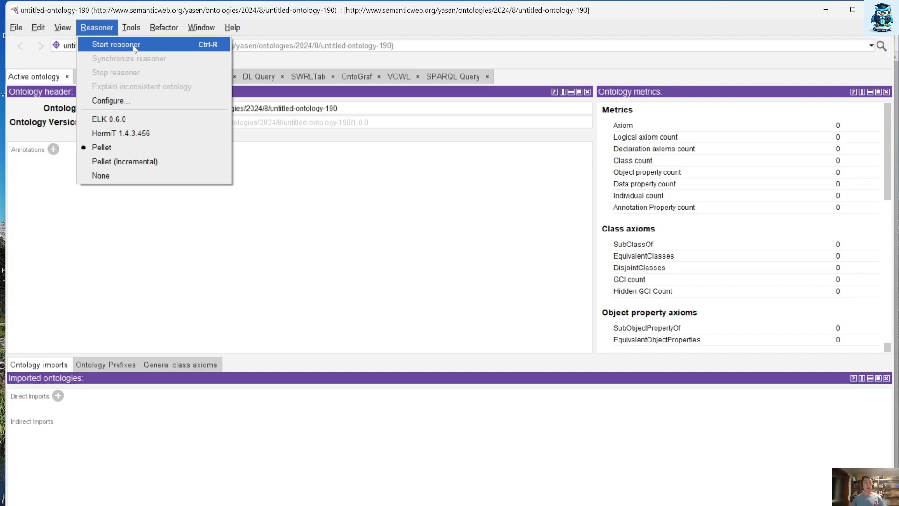
click(430, 192)
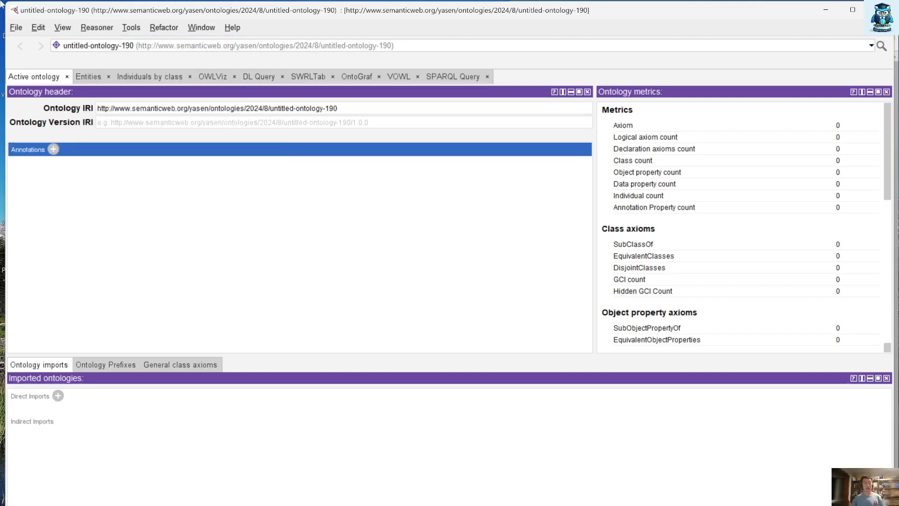
click(16, 28)
mouse_move(51, 94)
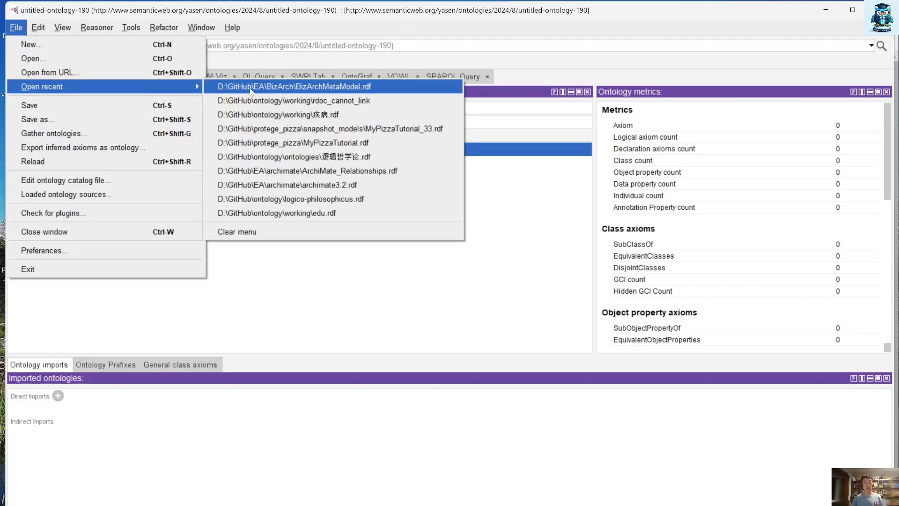
click(300, 89)
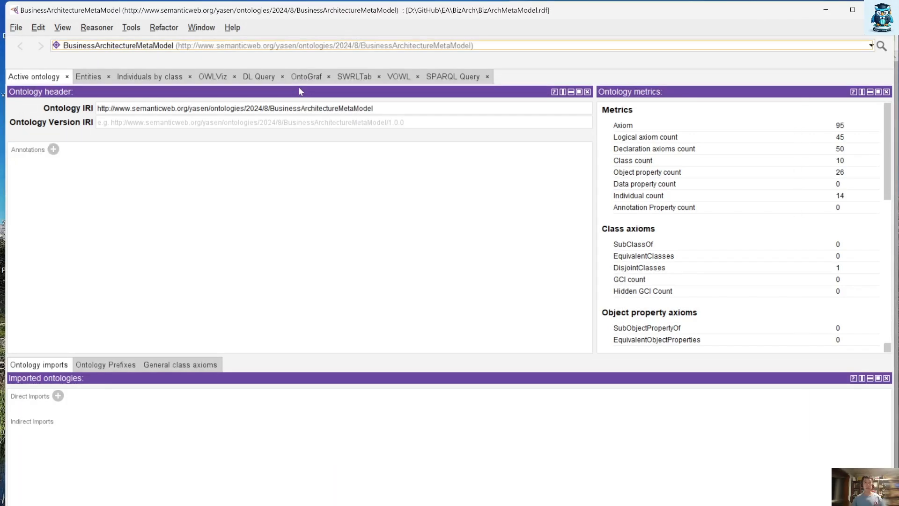
click(96, 27)
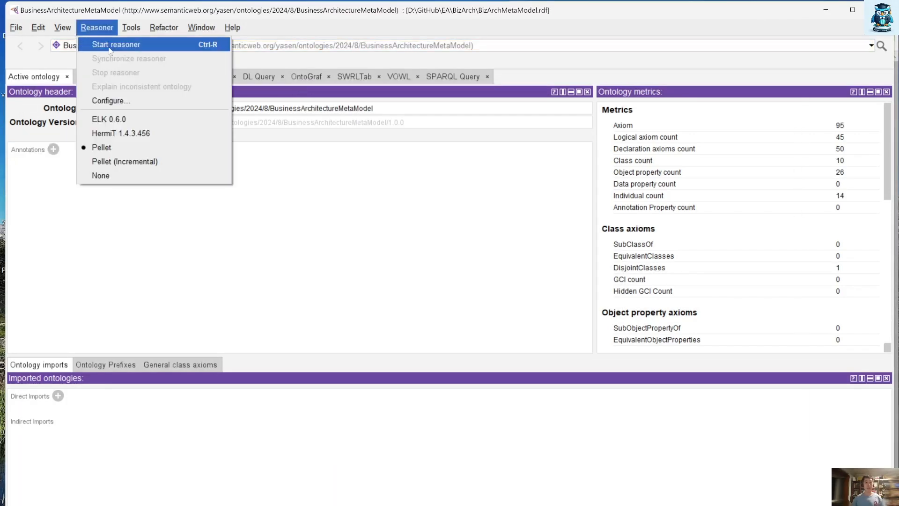
click(117, 42)
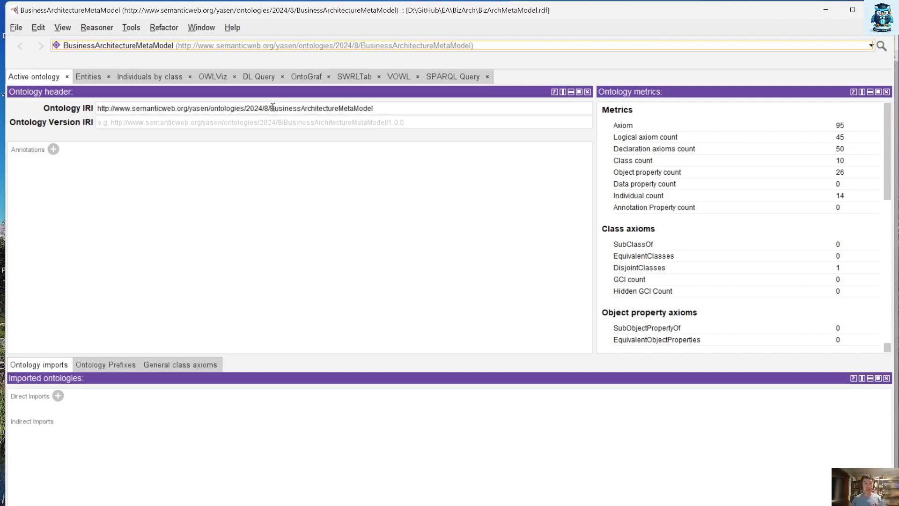
Examine the BusinessArchitectureMetaModel part of the ontology IRI and compare it with the namespace prefixes in the default SPARQL query.
drag(274, 108, 375, 111)
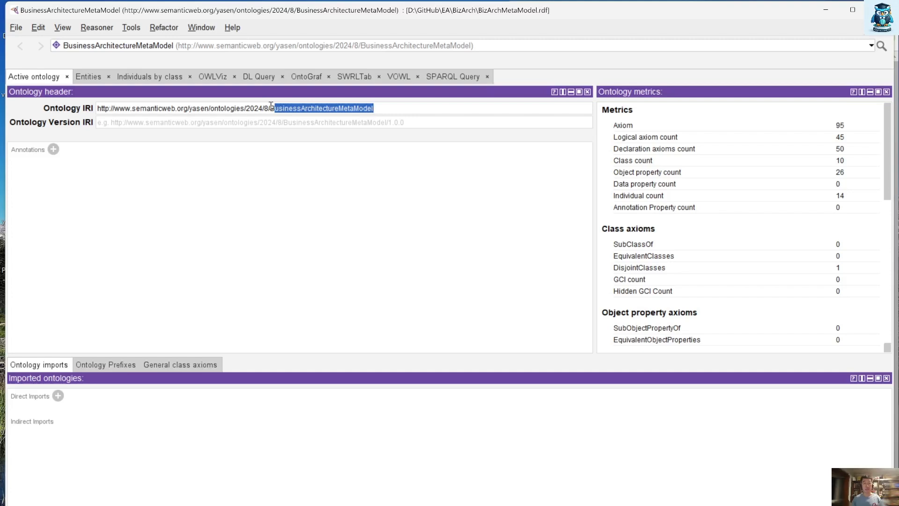
drag(271, 108, 401, 106)
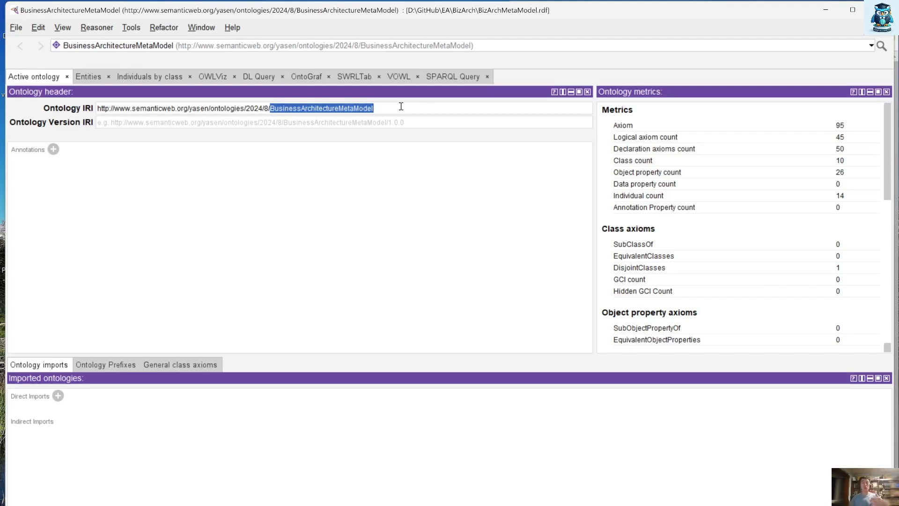
click(456, 77)
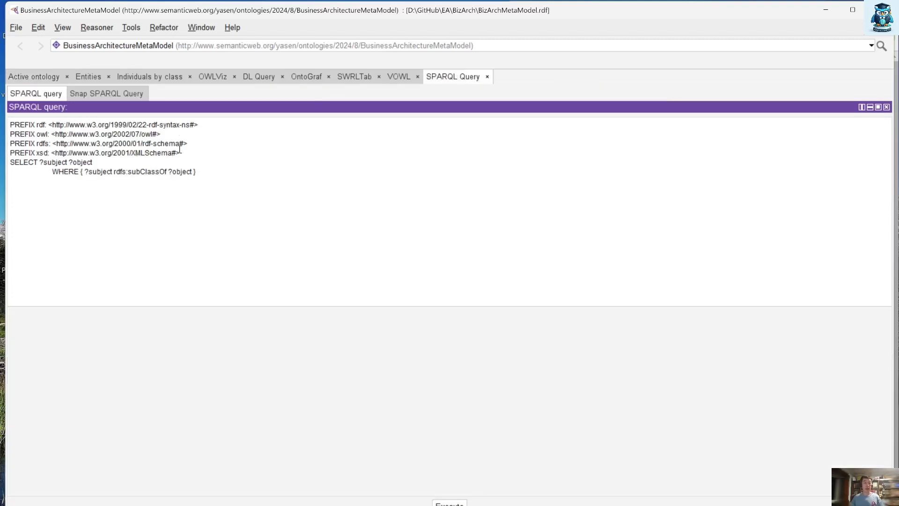
drag(177, 153, 55, 153)
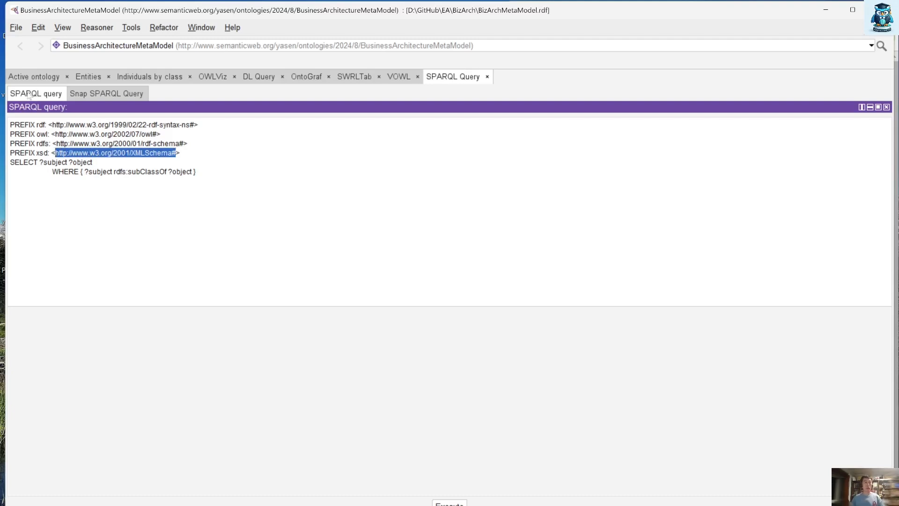
click(88, 77)
click(50, 77)
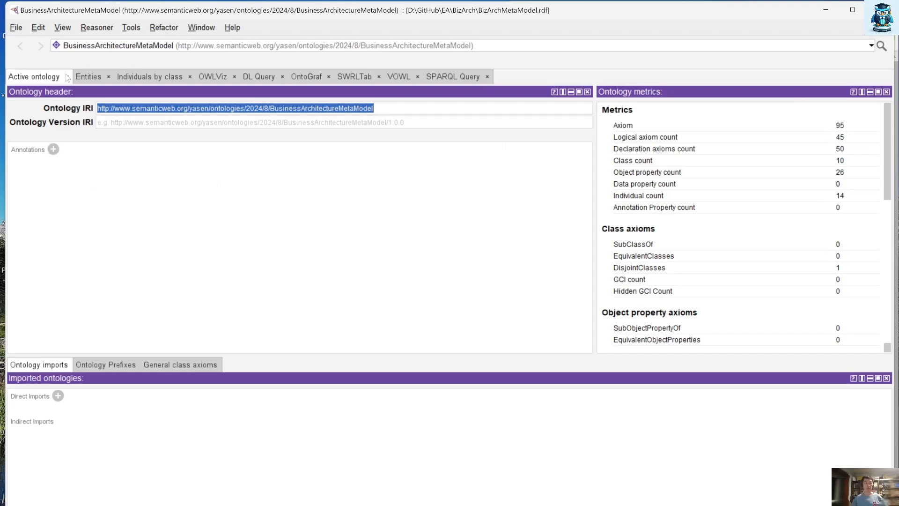
Expand owl:Thing in the class hierarchy and select it.
click(81, 77)
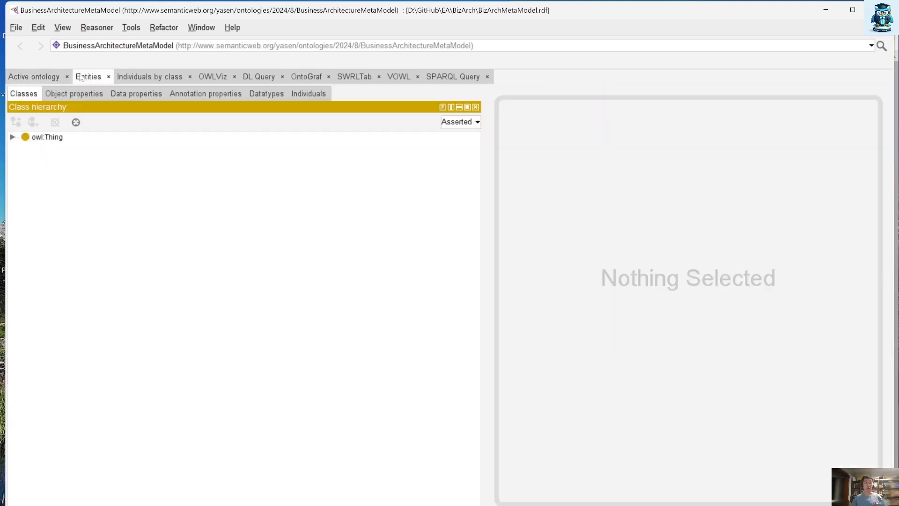
click(13, 137)
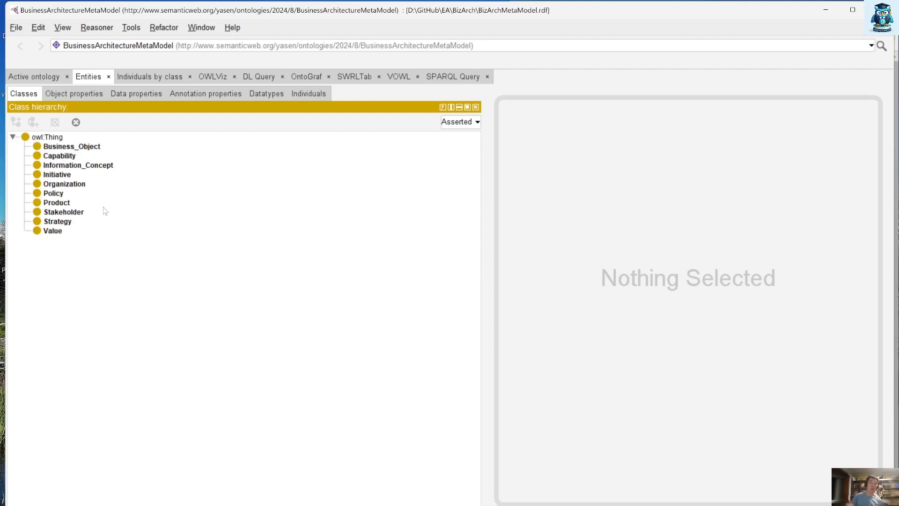
click(47, 138)
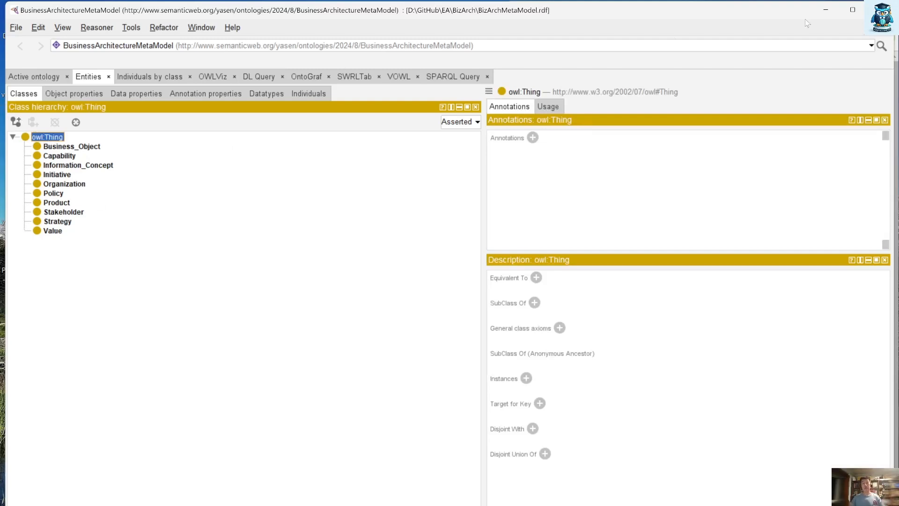
Narrow the ontology editor to sit beside the browser and show Figure 3, Business Architecture Domains, in the Metamodel Guide.
drag(896, 77, 509, 76)
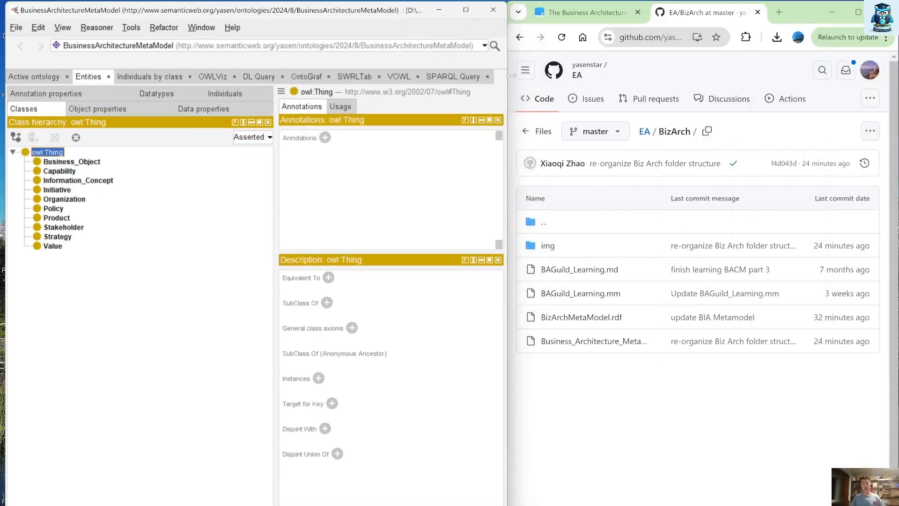
click(583, 13)
scroll(710, 295, down, 4)
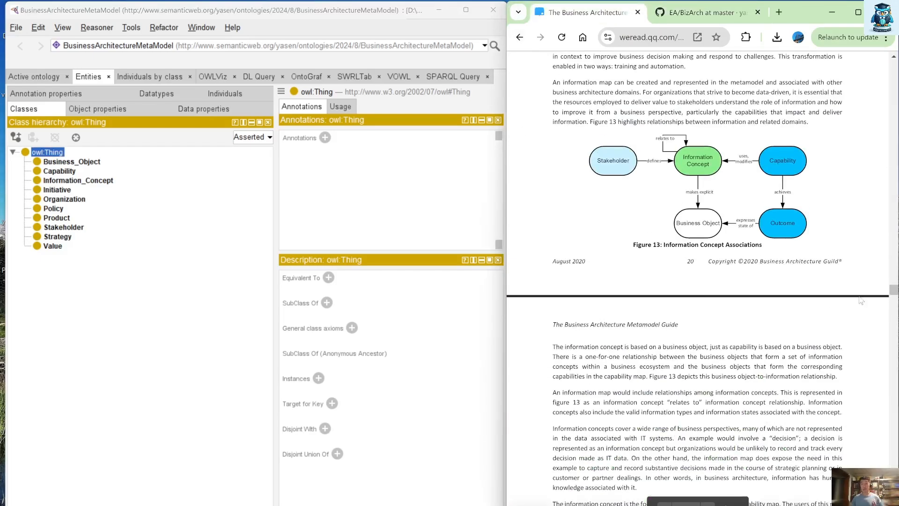
drag(893, 291, 893, 149)
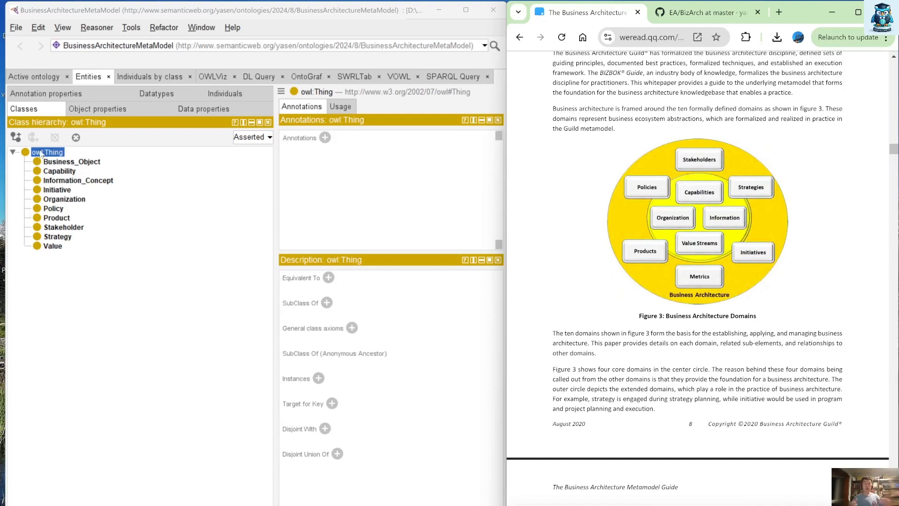
Create a subclass of owl:Thing named Core_Domains.
click(16, 137)
text(Co)
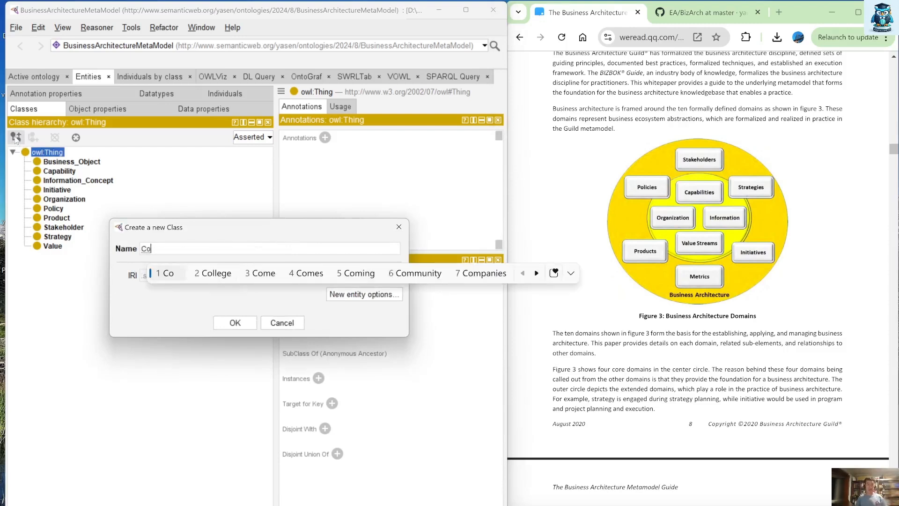
text(re_Domains)
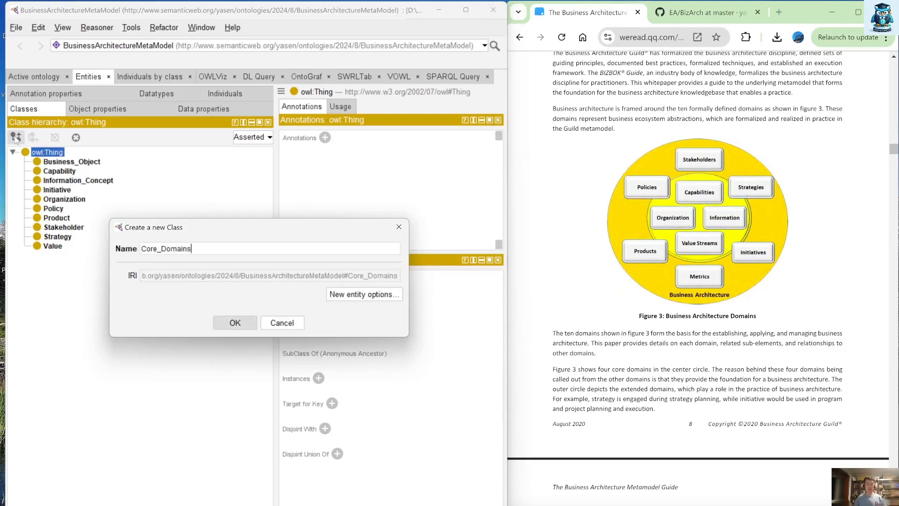
key(Return)
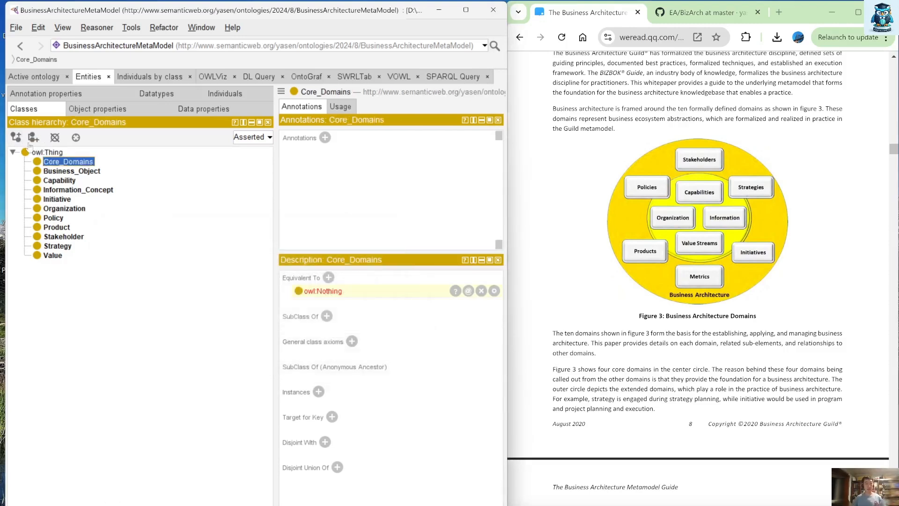
Create a class named Support_Domains and place it directly under owl:Thing, at the same level as Core_Domains.
click(16, 138)
text(Su)
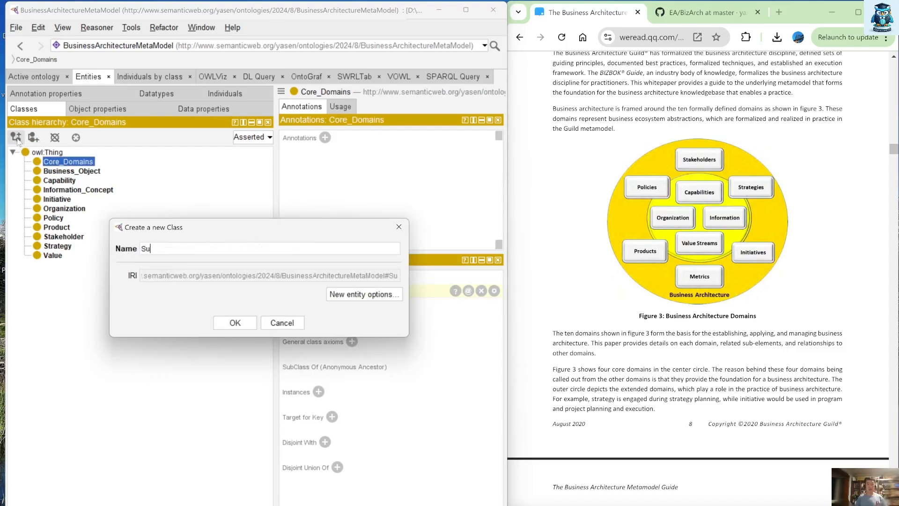
text(pport_Domains)
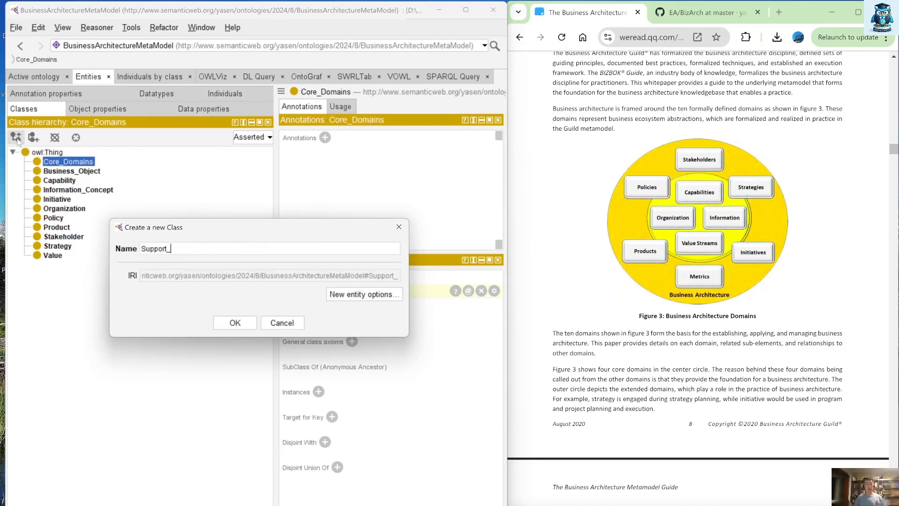
key(Return)
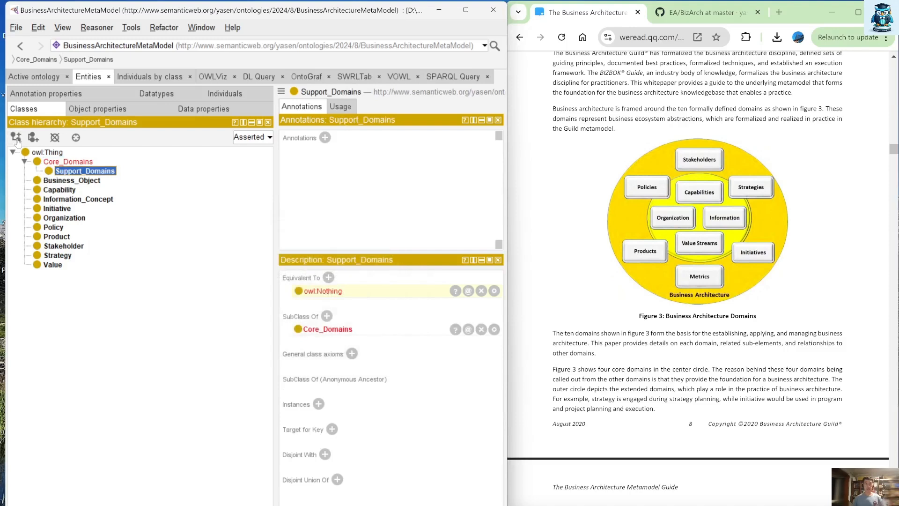
drag(56, 159, 54, 154)
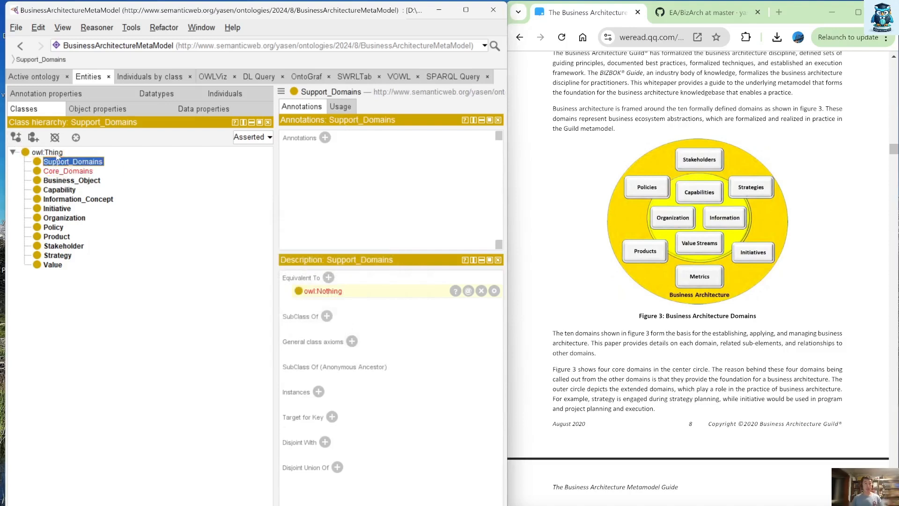
click(72, 182)
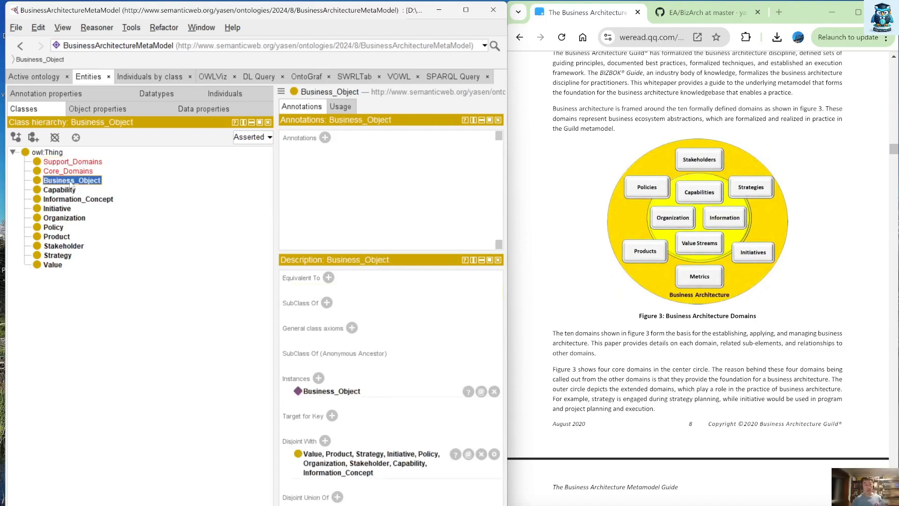
click(63, 193)
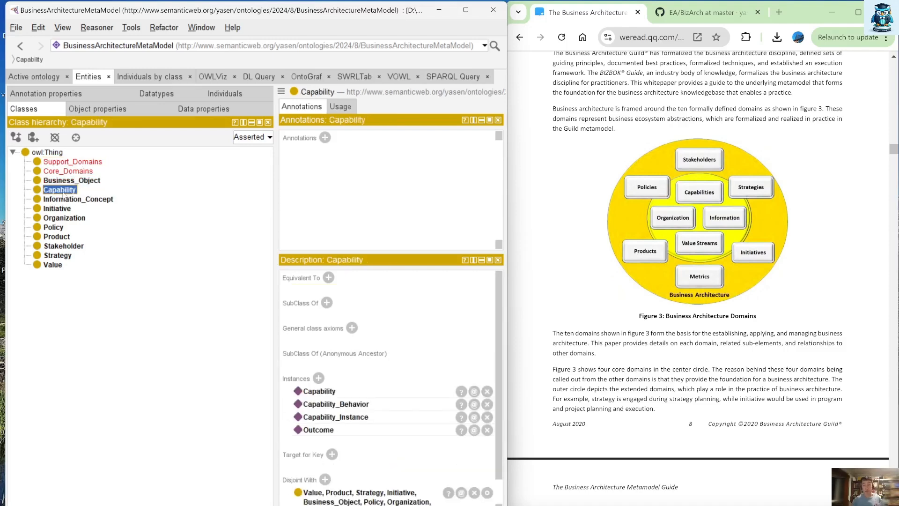
ctrl+click(64, 218)
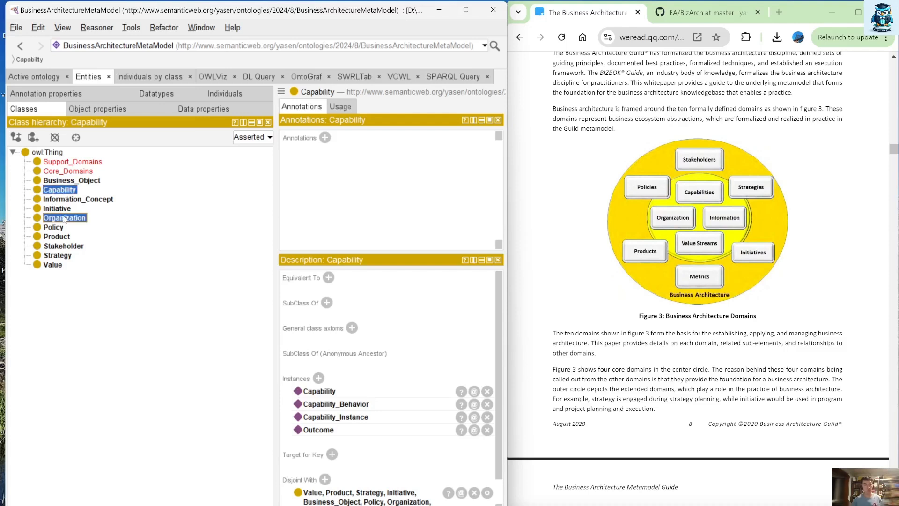
ctrl+click(60, 268)
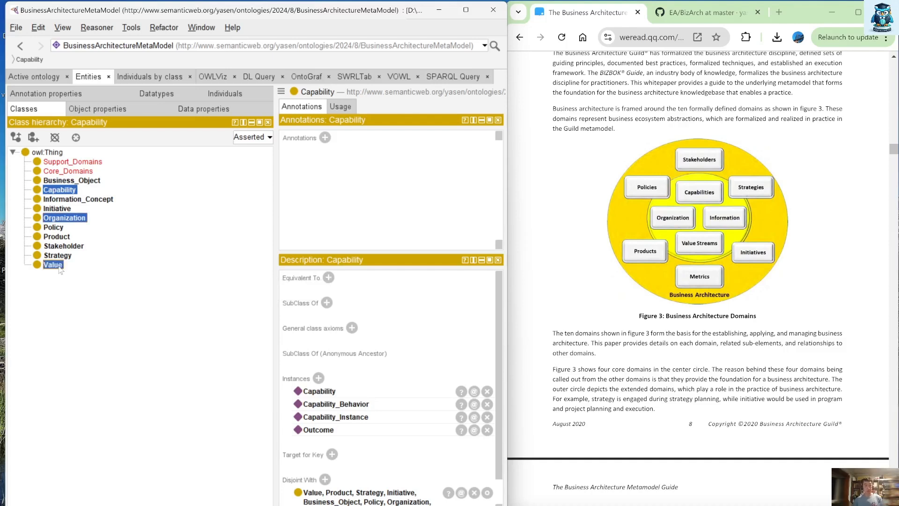
ctrl+click(78, 202)
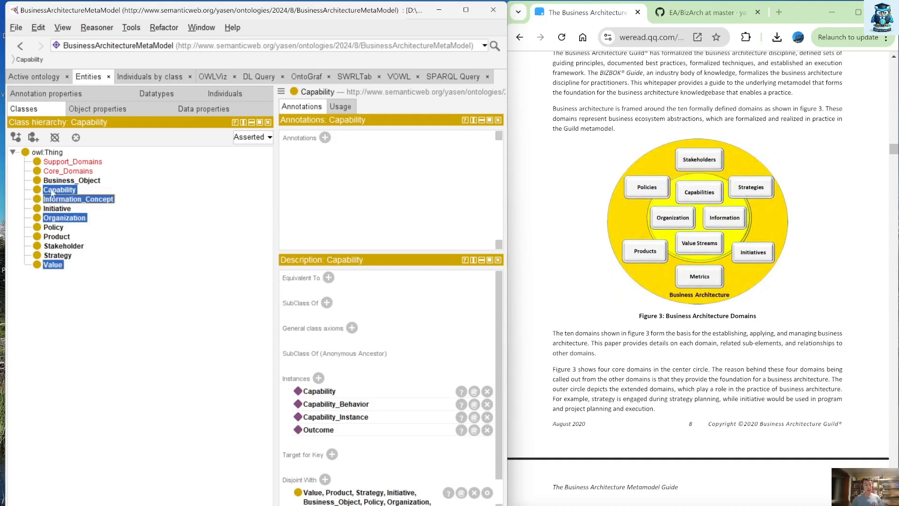
Move the Capability class under Core_Domains as its subclass.
click(56, 191)
drag(59, 154, 75, 172)
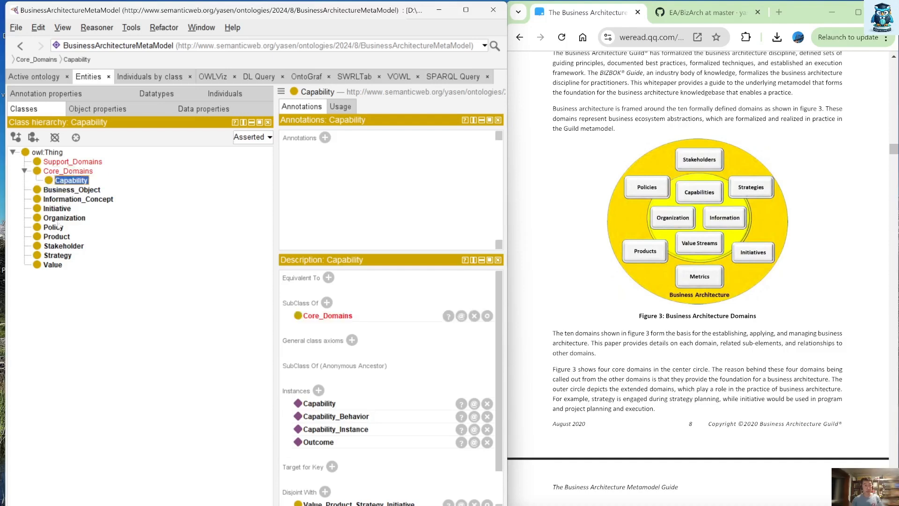
Rename the Value class to Value_Streams, and move it and Information_Concept under Core_Domains.
click(58, 265)
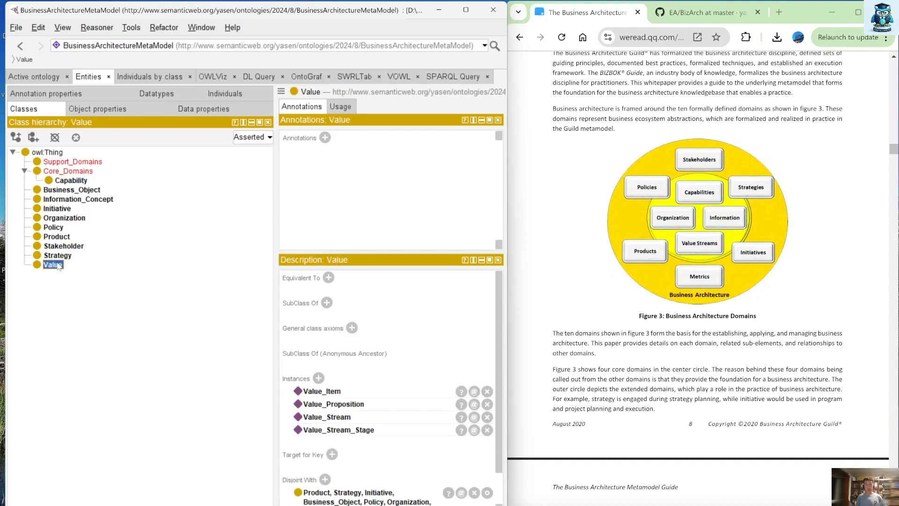
key(ctrl+u)
key(End)
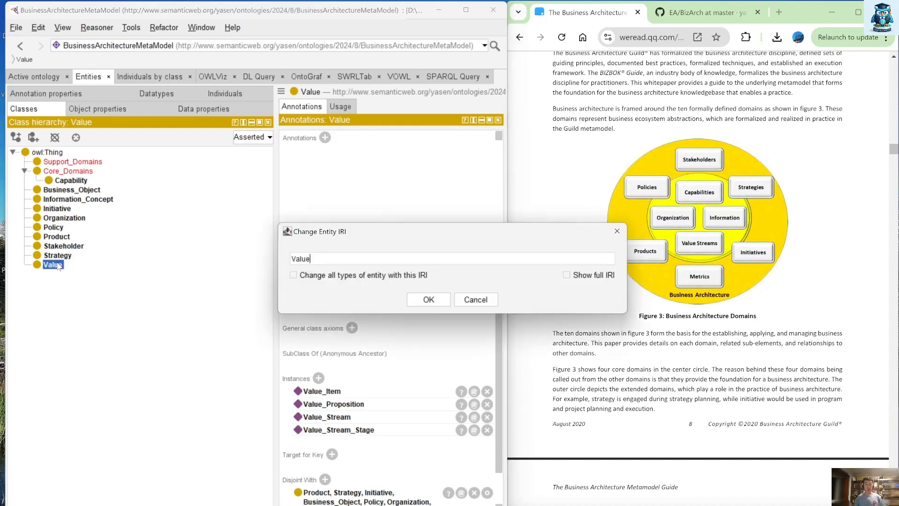
text(_Streams)
key(Return)
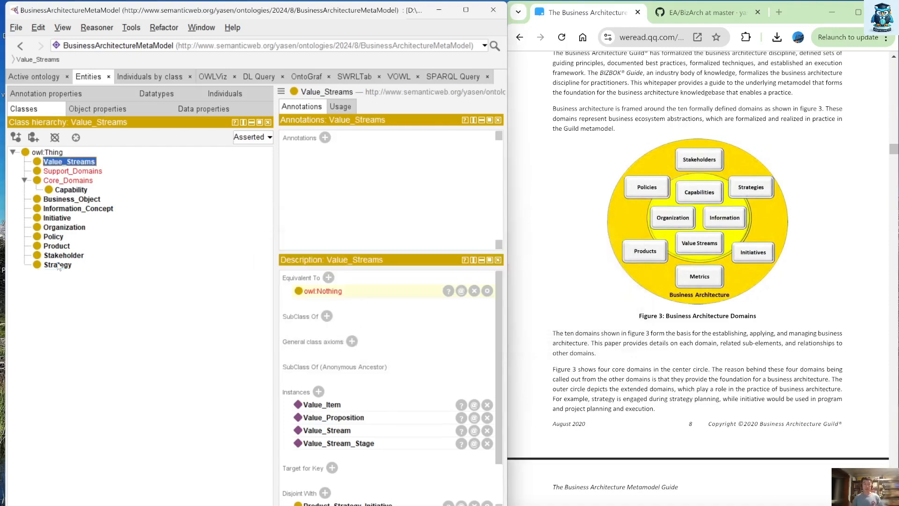
mouse_move(62, 165)
mouse_down()
mouse_move(81, 184)
mouse_move(82, 210)
mouse_move(74, 176)
mouse_up()
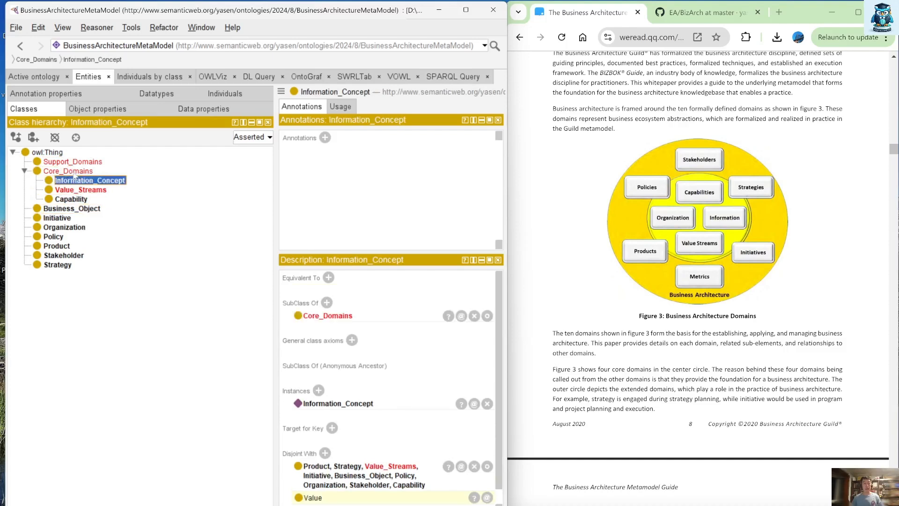
Rename the Information_Concept class to Information and move the Organization class under Core_Domains.
key(ctrl+u)
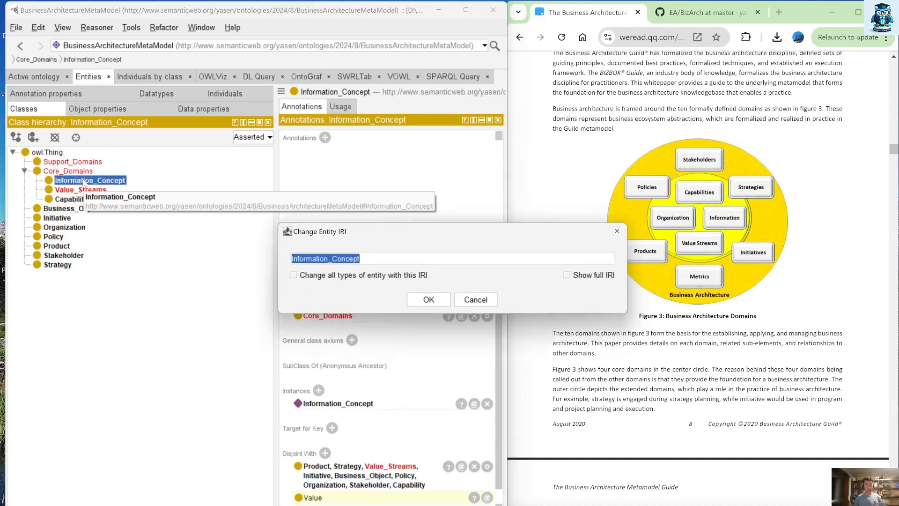
key(End)
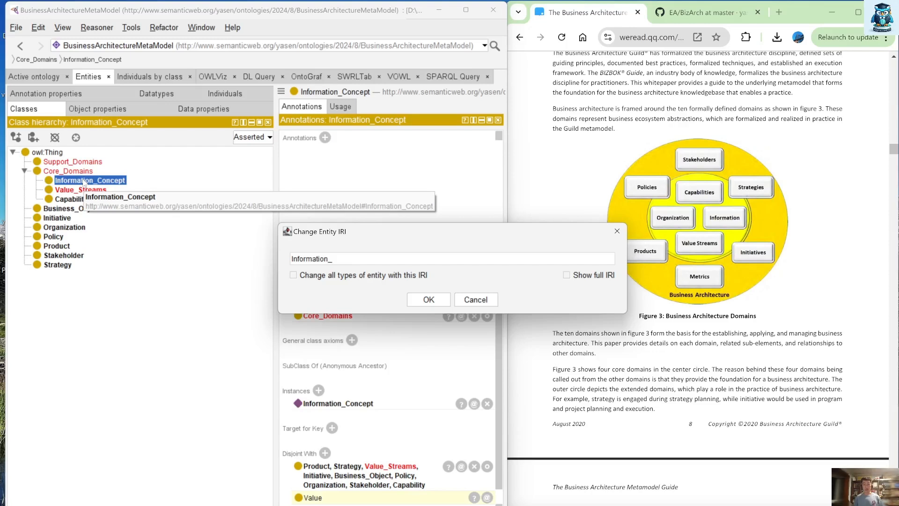
key(Return)
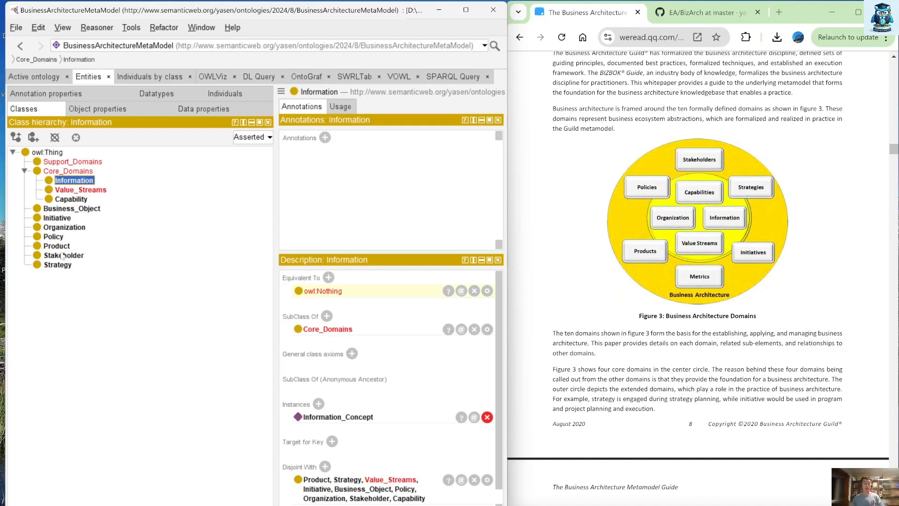
drag(60, 227, 60, 172)
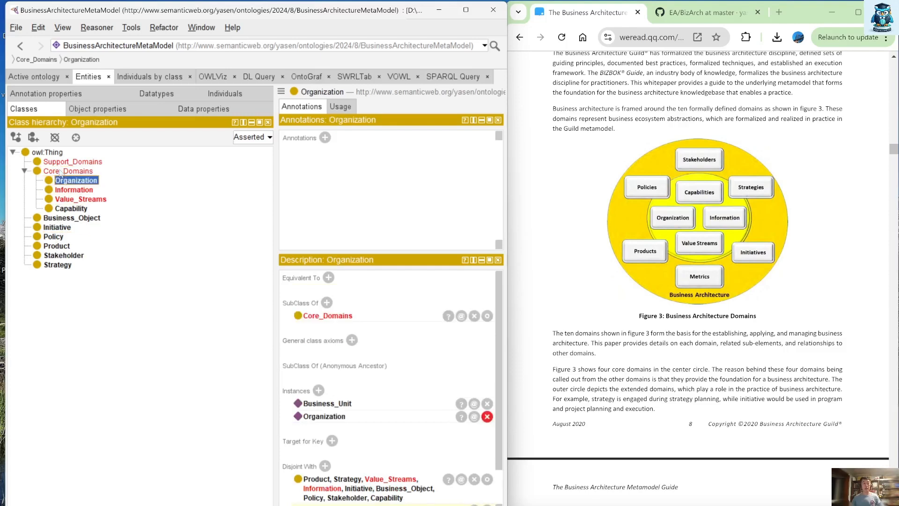
Move the Business_Object, Initiative, Policy, Product, Stakeholder and Strategy classes under Support_Domains as its subclasses.
click(58, 219)
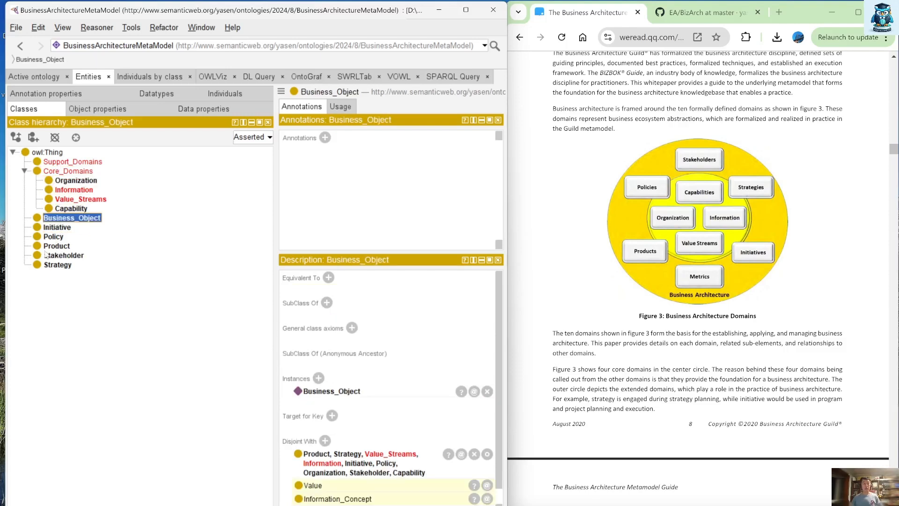
shift+click(45, 264)
drag(53, 220, 69, 161)
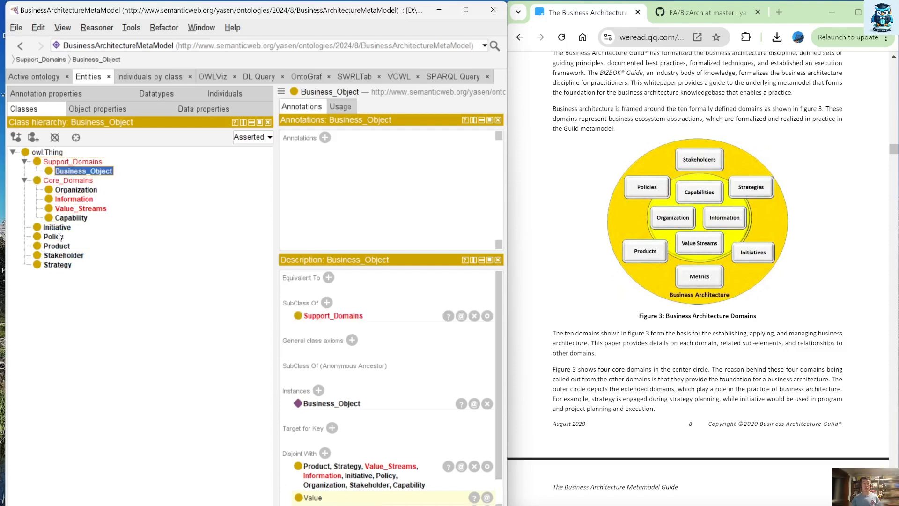
drag(59, 228, 71, 163)
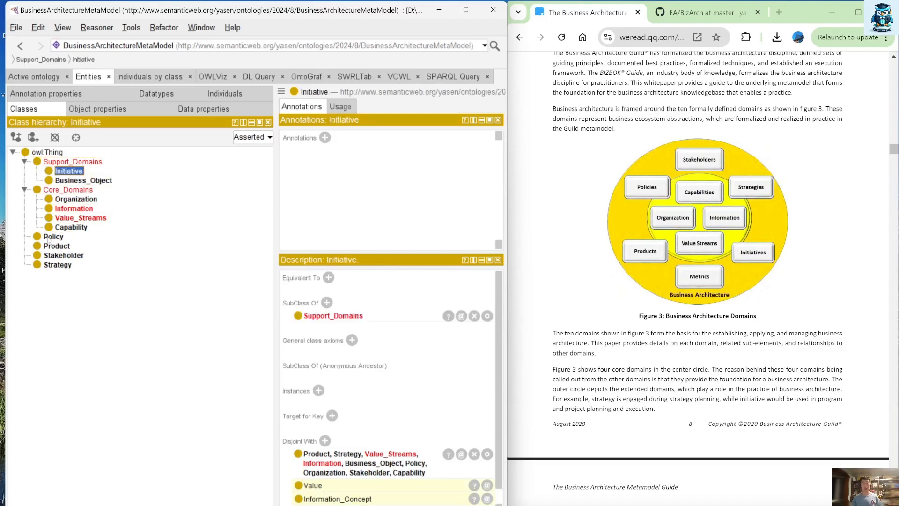
drag(47, 240, 71, 163)
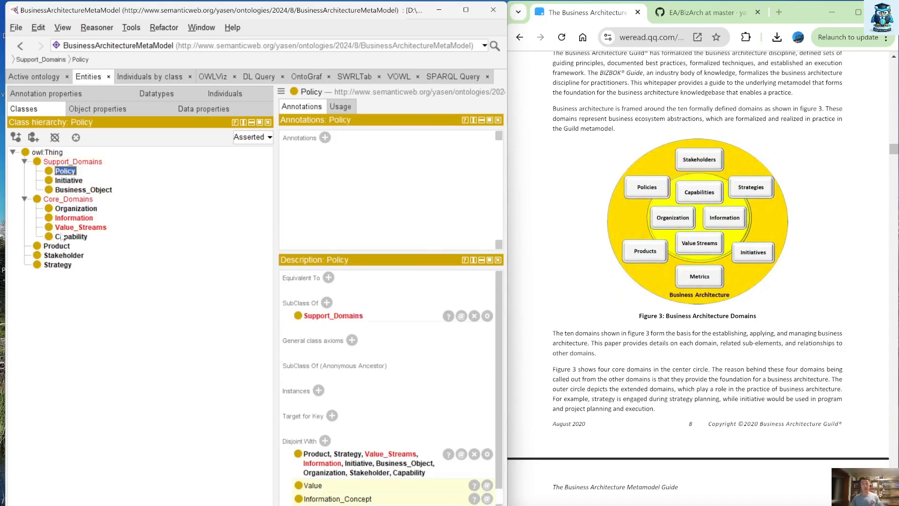
click(57, 249)
drag(58, 248, 71, 163)
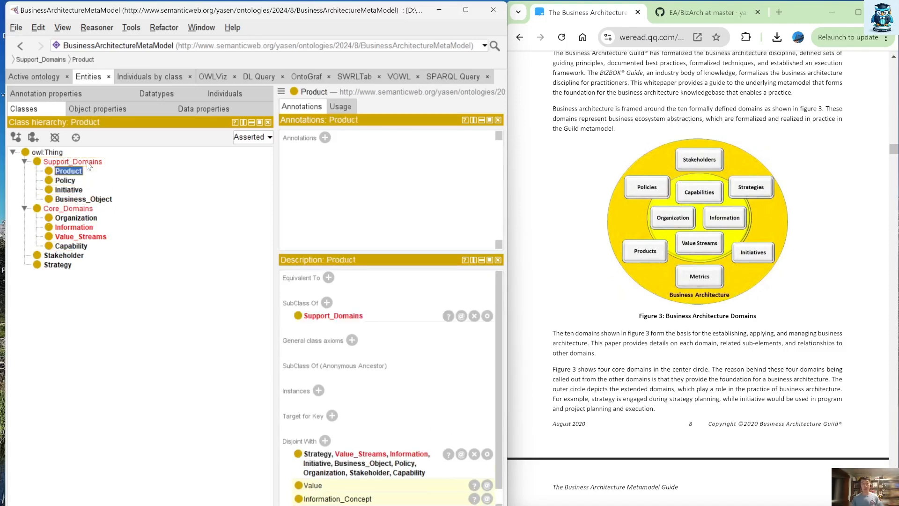
click(61, 256)
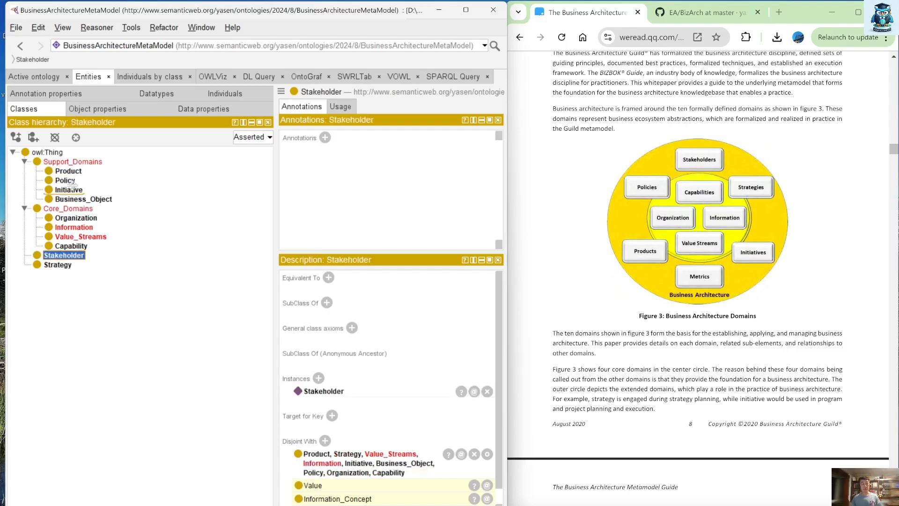
drag(61, 255, 70, 163)
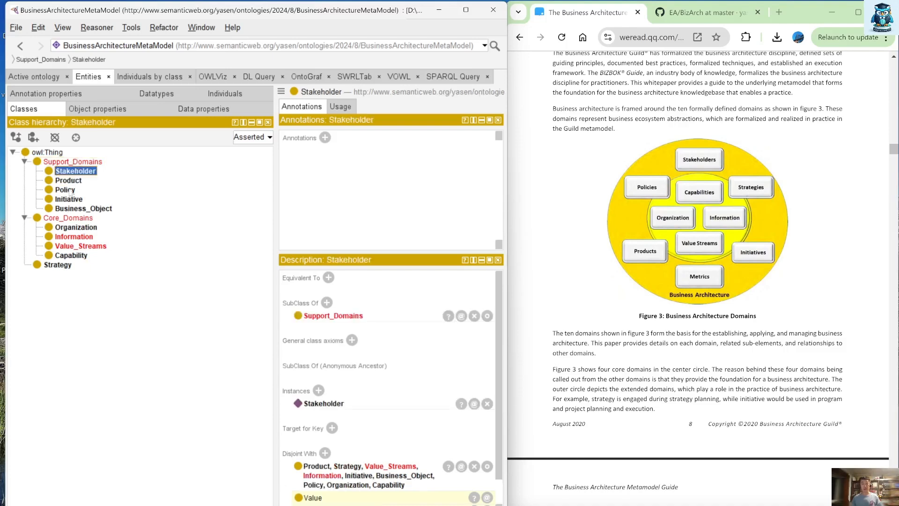
click(52, 270)
drag(52, 269, 70, 164)
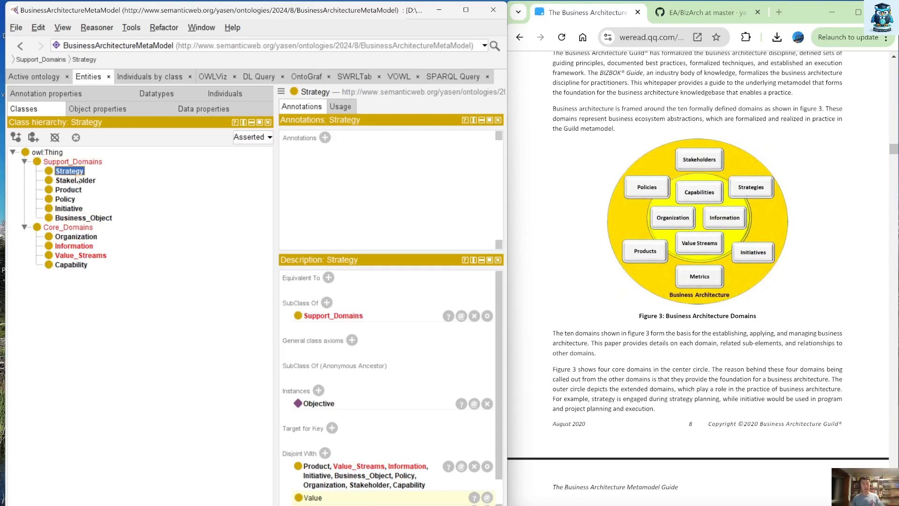
Create a class named Metrics under Support_Domains, as a sibling of Business_Object.
click(92, 221)
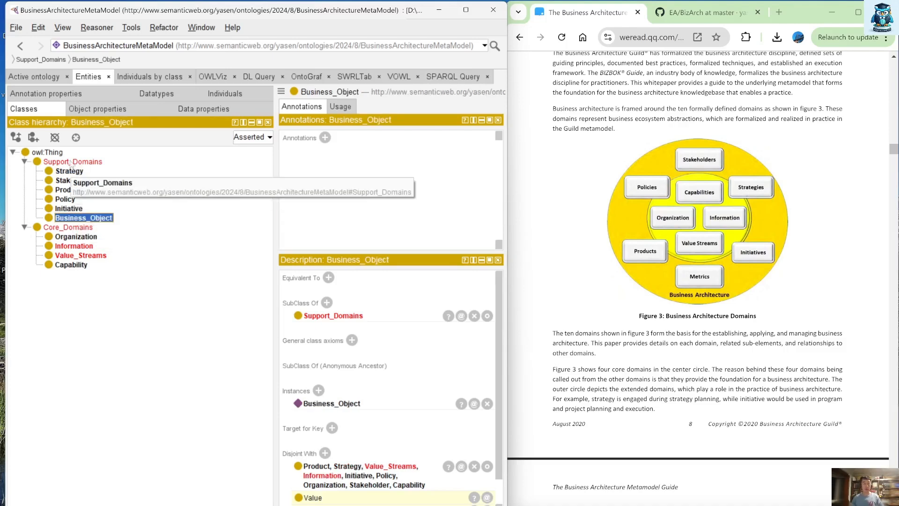
click(34, 137)
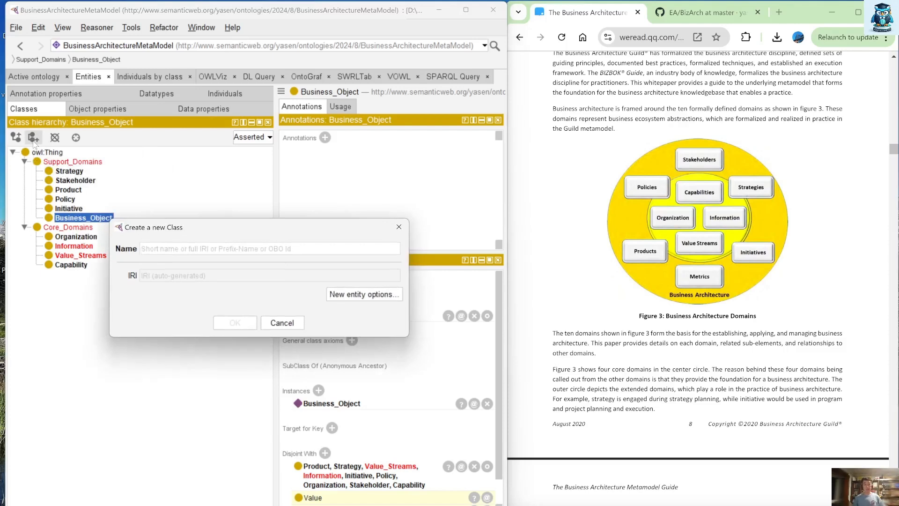
text(Metrics)
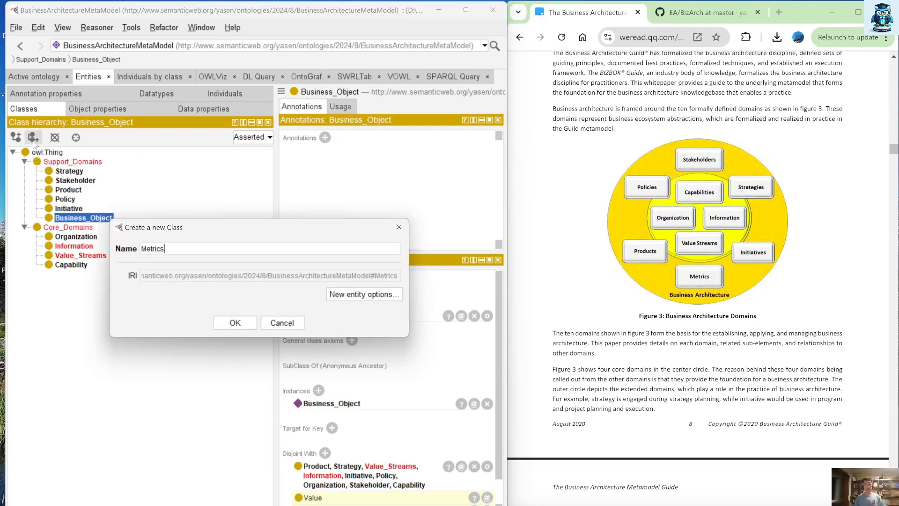
key(Return)
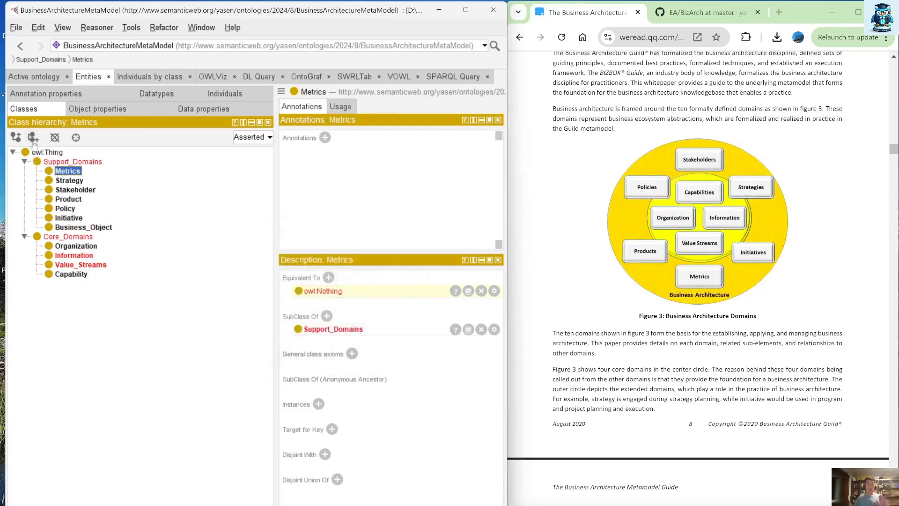
Examine the metamodel overview in Figure 6 and the domain color-coding scheme in Figure 7 of the Metamodel Guide.
scroll(690, 210, down, 5)
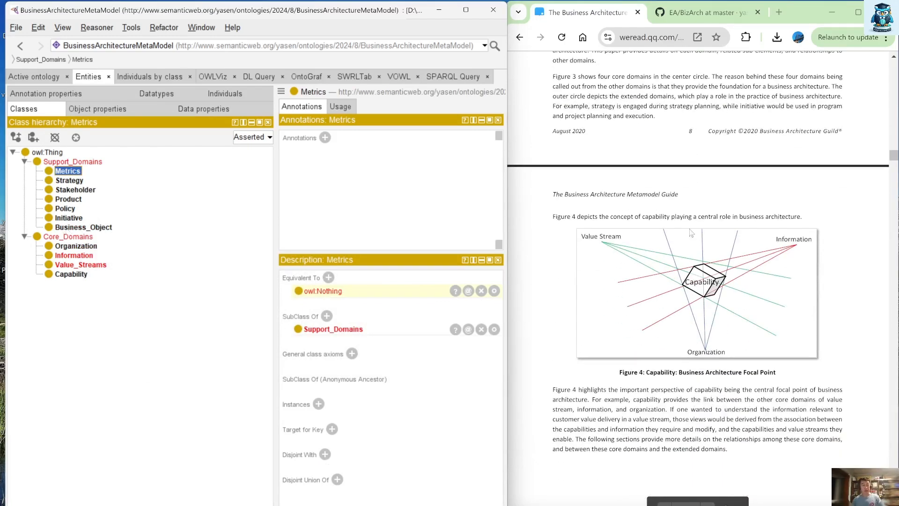
scroll(692, 232, down, 15)
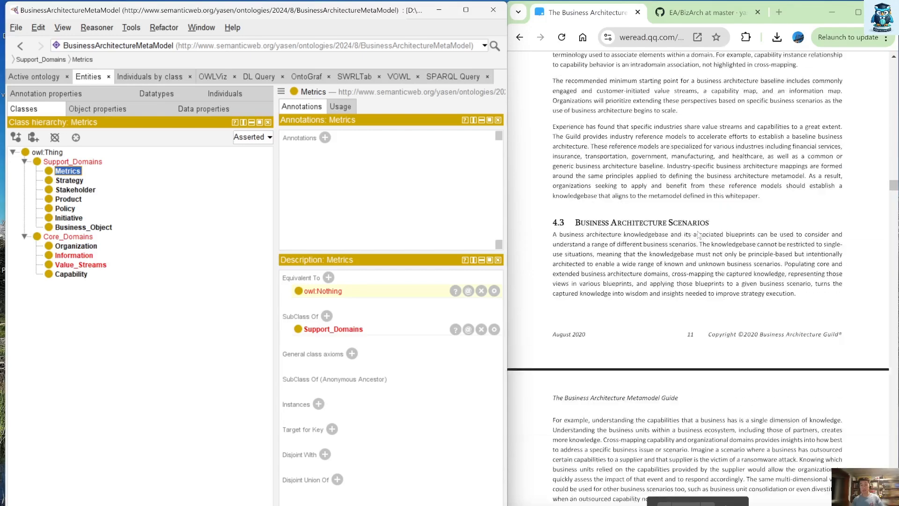
scroll(698, 234, down, 15)
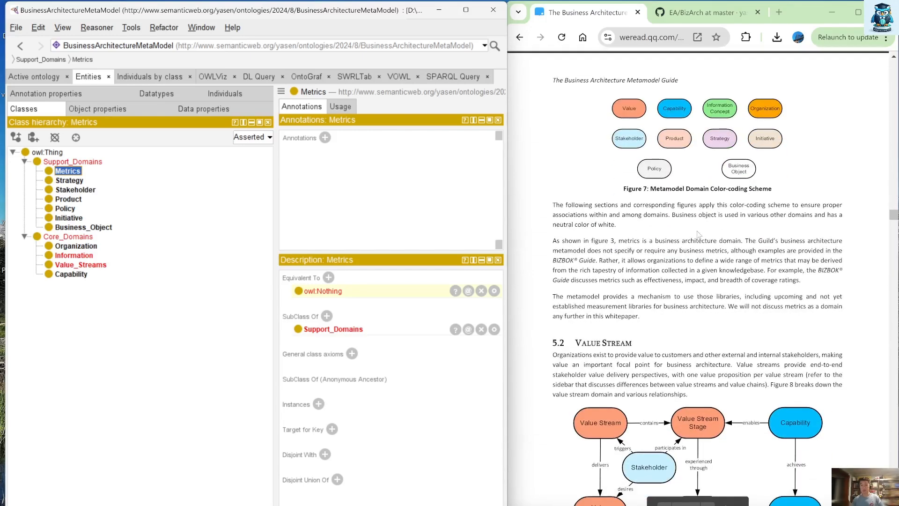
scroll(698, 235, up, 6)
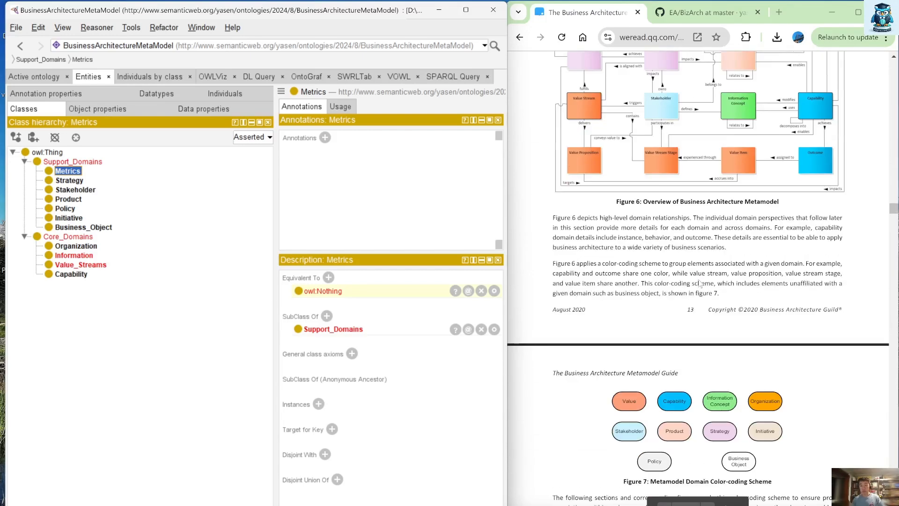
scroll(699, 284, up, 4)
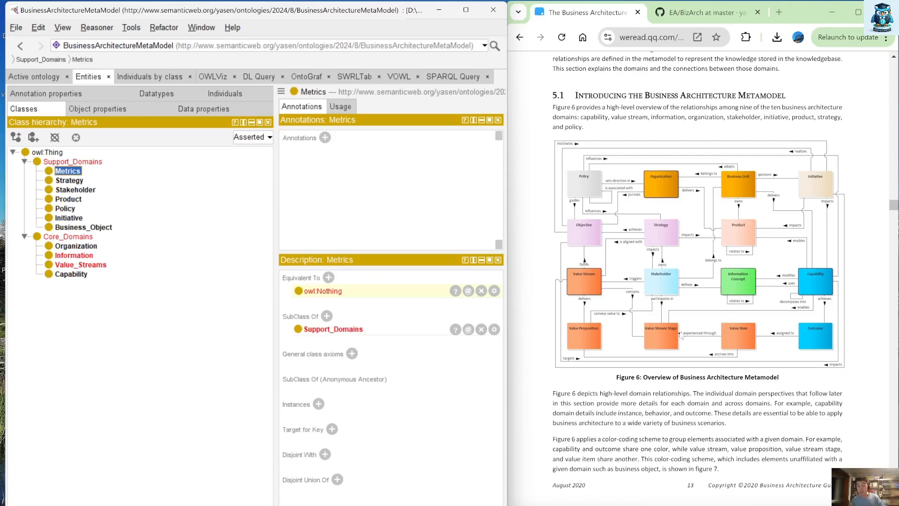
scroll(718, 334, down, 6)
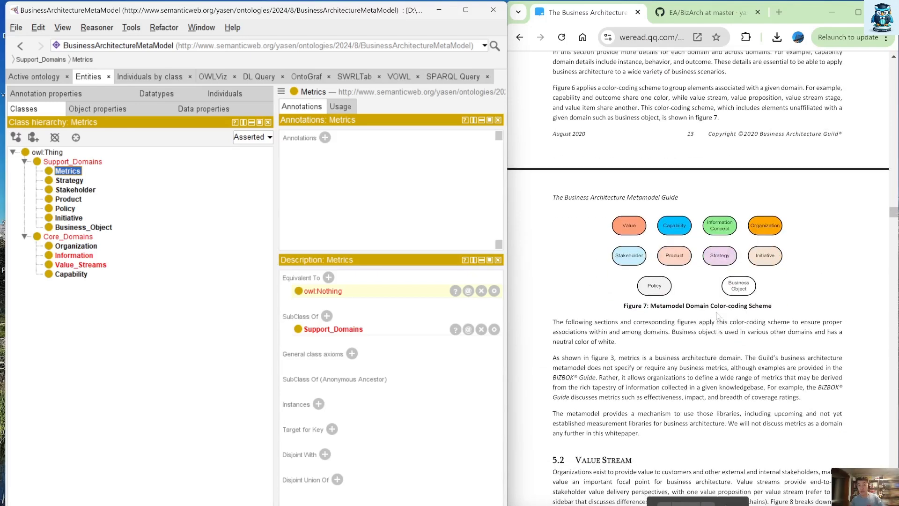
scroll(718, 315, down, 5)
scroll(674, 246, up, 6)
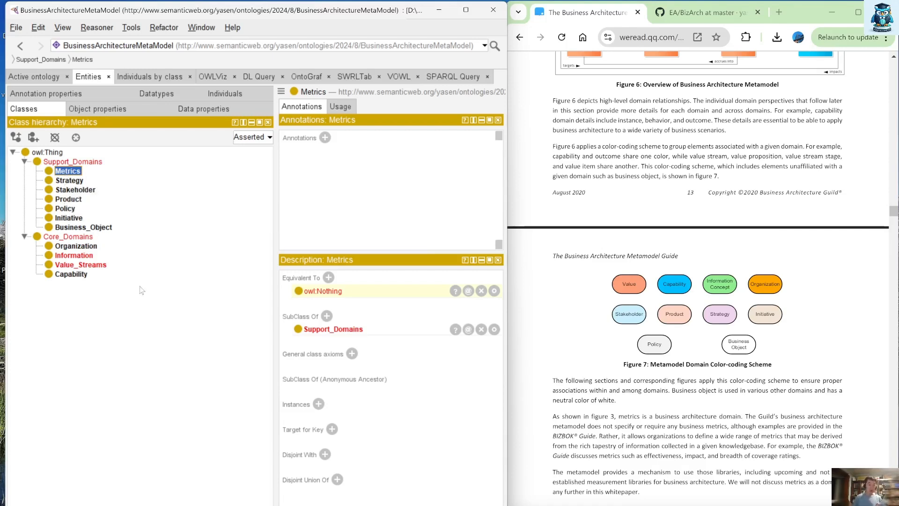
Run the reasoner on the reorganized ontology and show Figure 8, Value Stream Associations, in the Metamodel Guide.
key(ctrl+r)
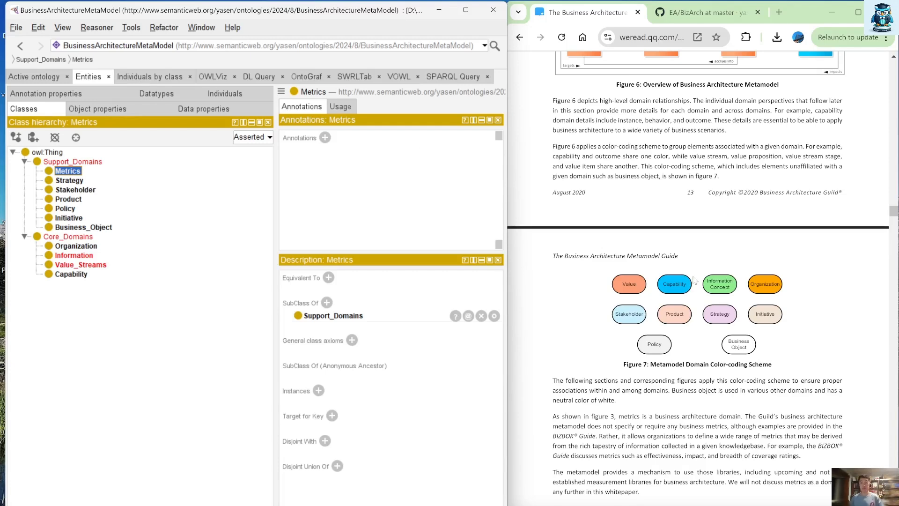
scroll(695, 280, down, 10)
scroll(694, 275, up, 1)
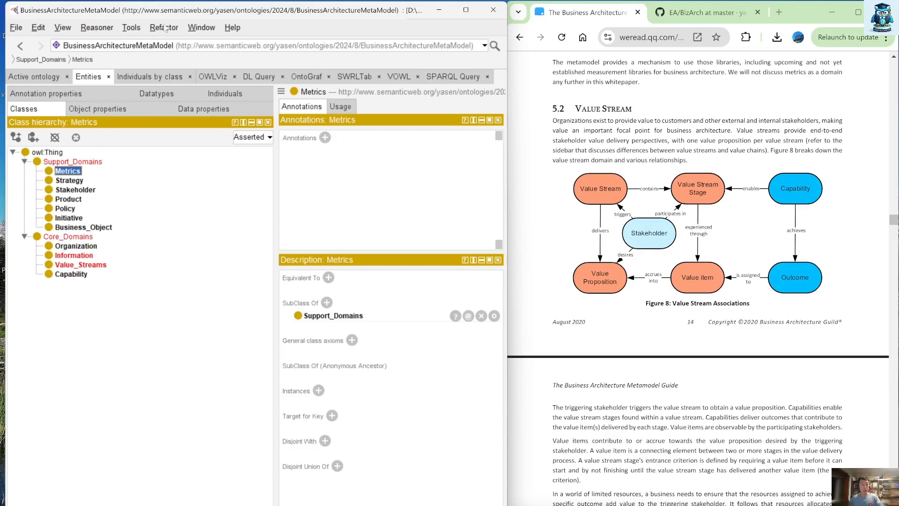
Review the individuals by class, checking the direct instances of Value_Streams, Stakeholder and Capability under the expanded core and support domains.
click(150, 77)
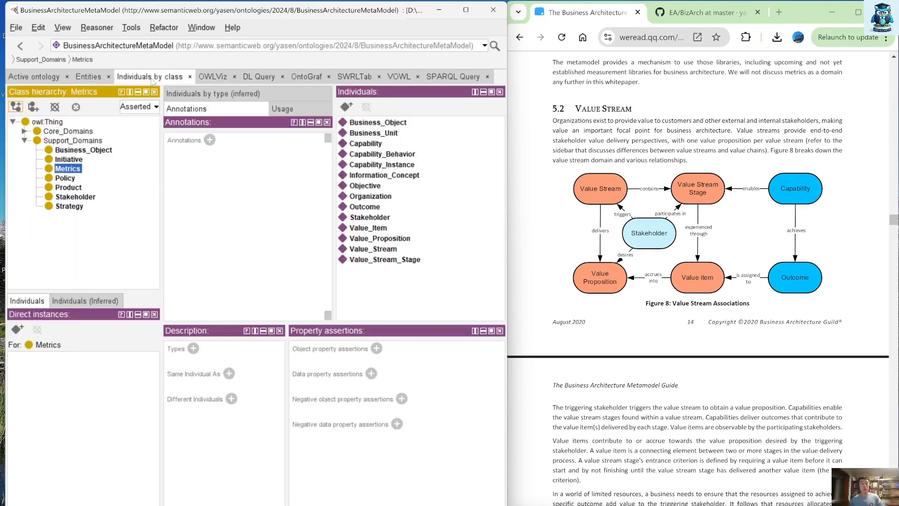
click(24, 141)
click(24, 131)
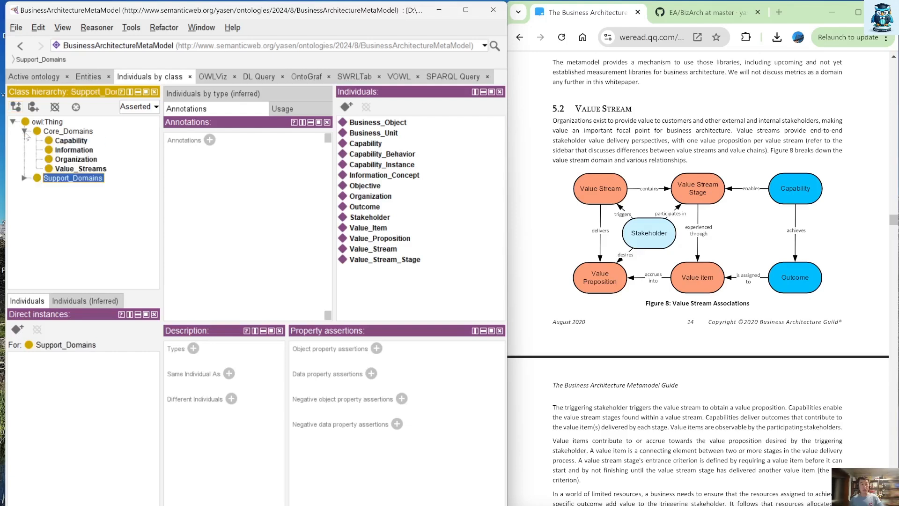
click(61, 170)
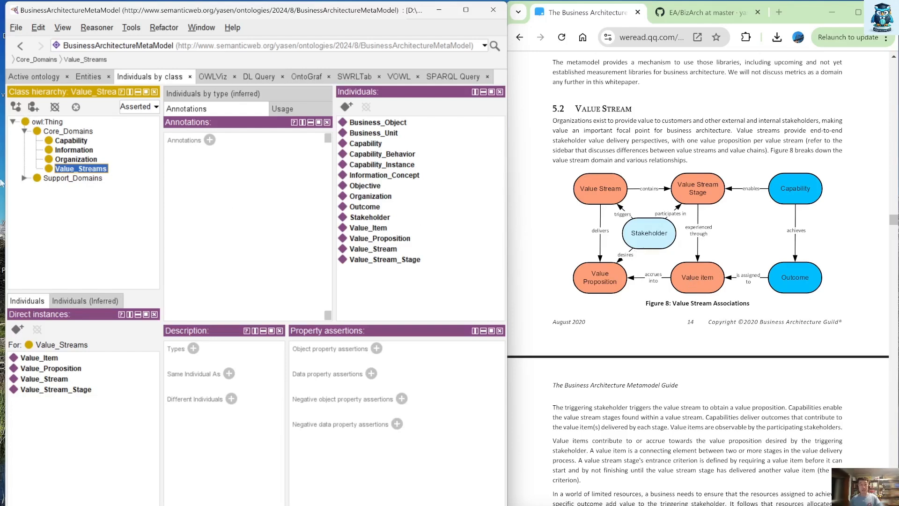
click(25, 179)
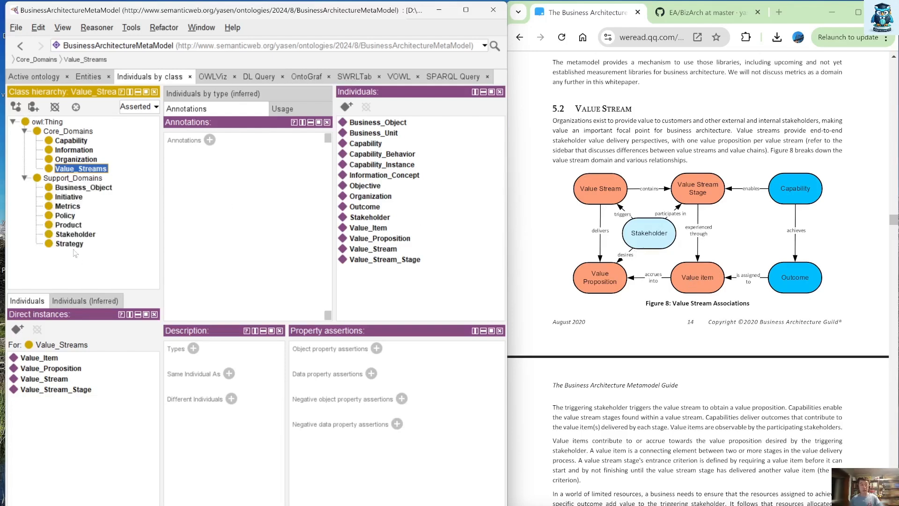
click(85, 235)
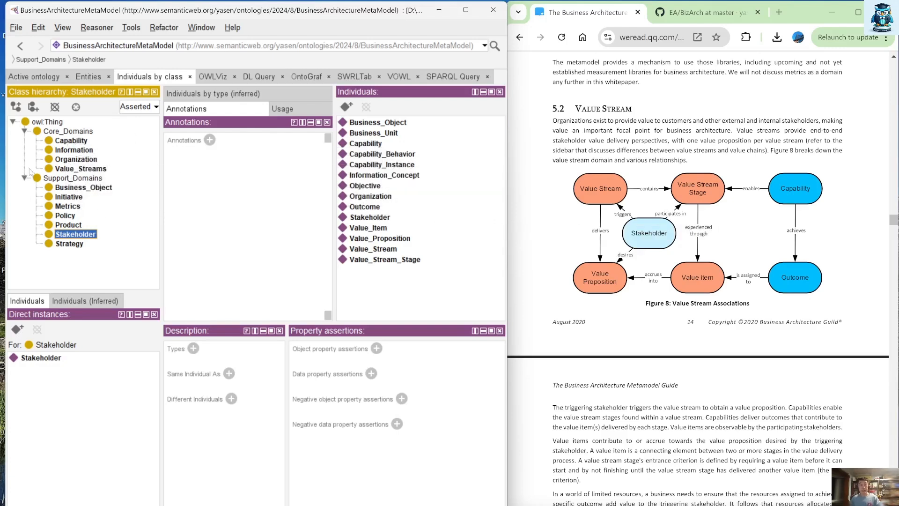
click(71, 141)
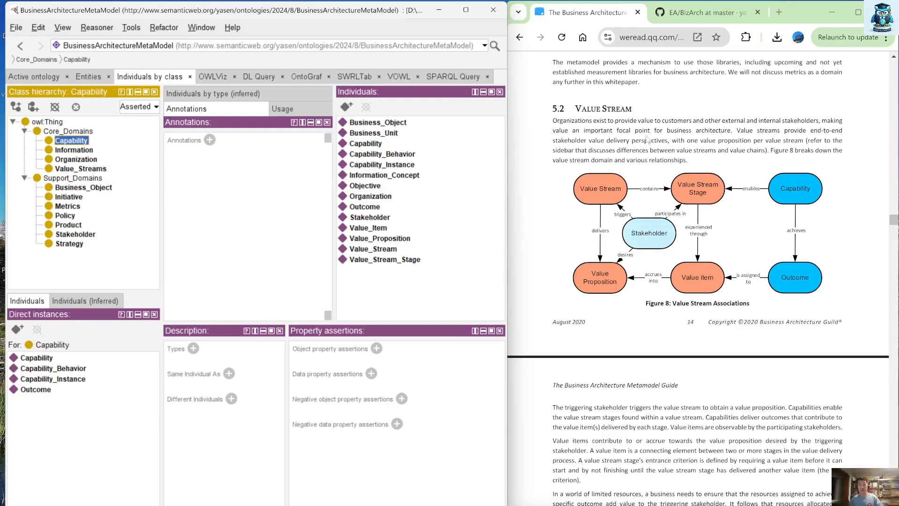
Check the Capability and Outcome individuals' property assertions against Figure 8 and look up the contains relation in the expanded object property hierarchy.
click(36, 358)
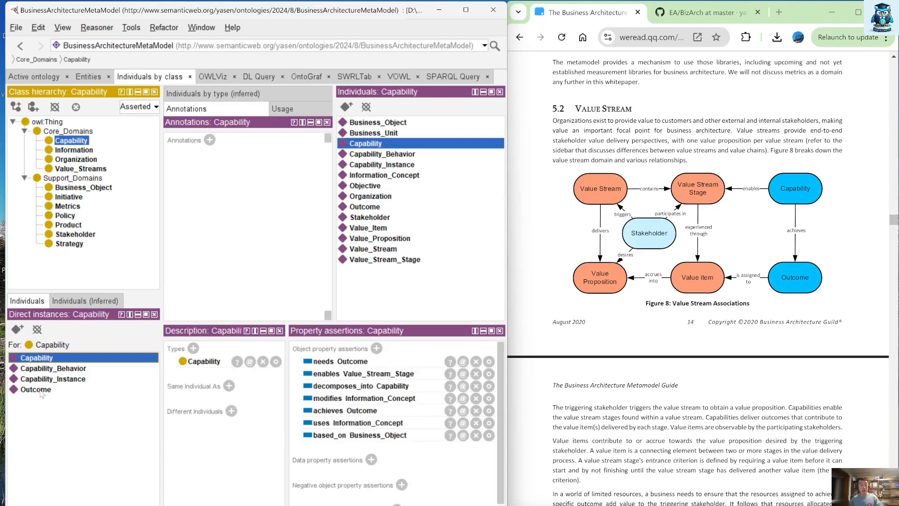
click(41, 392)
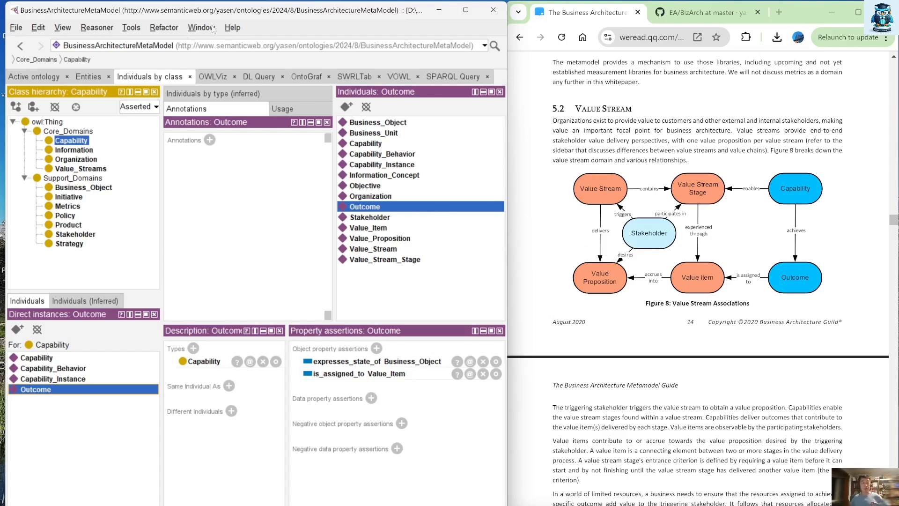
click(87, 77)
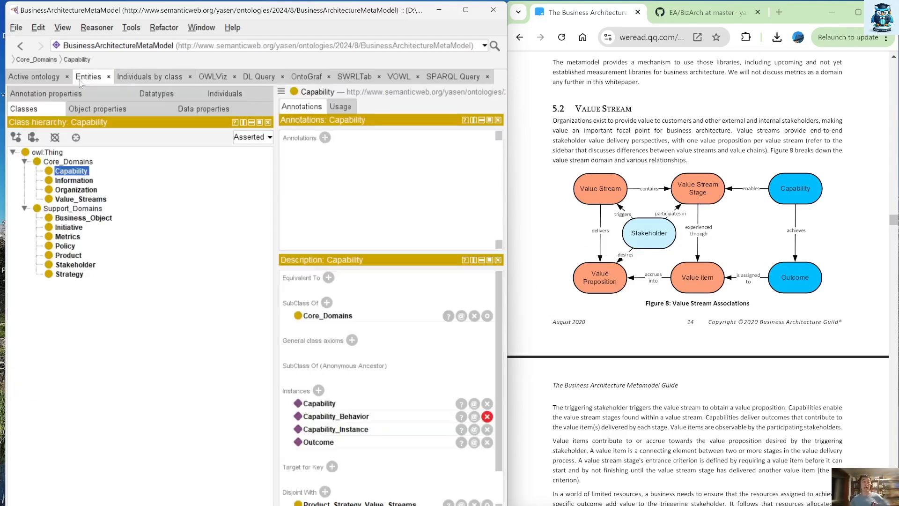
click(86, 110)
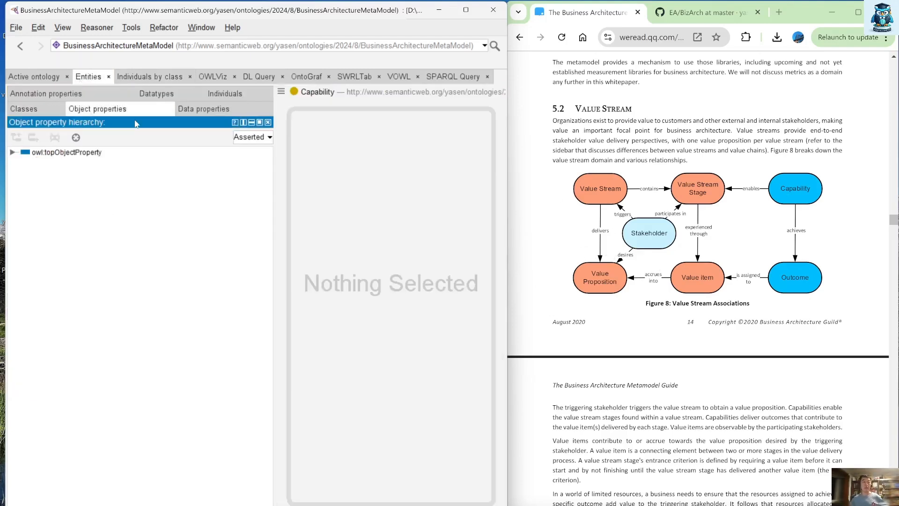
click(12, 153)
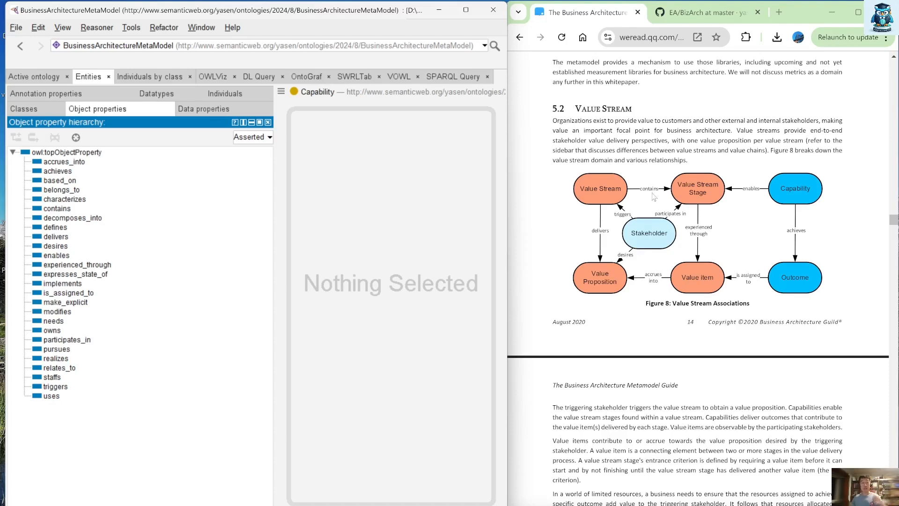
click(57, 210)
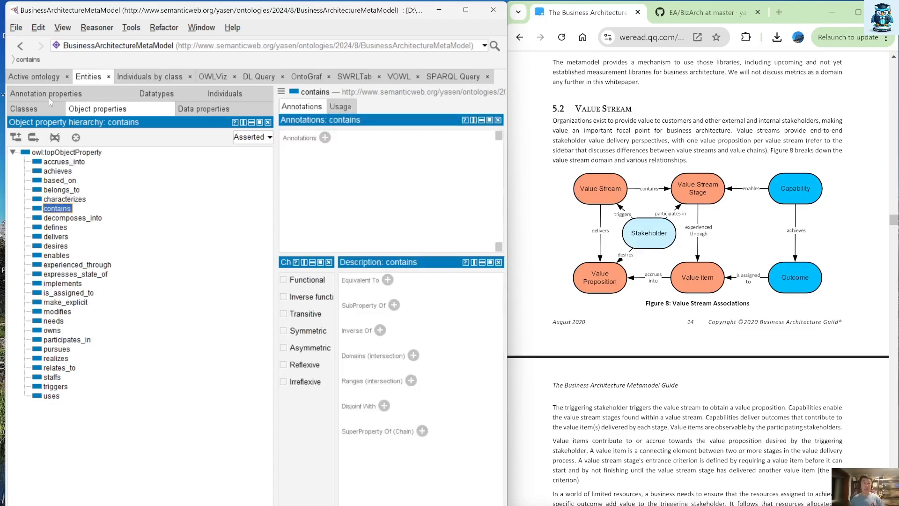
Review the Value_Stream individual's property assertions under the Value_Streams class against Figure 8.
click(140, 78)
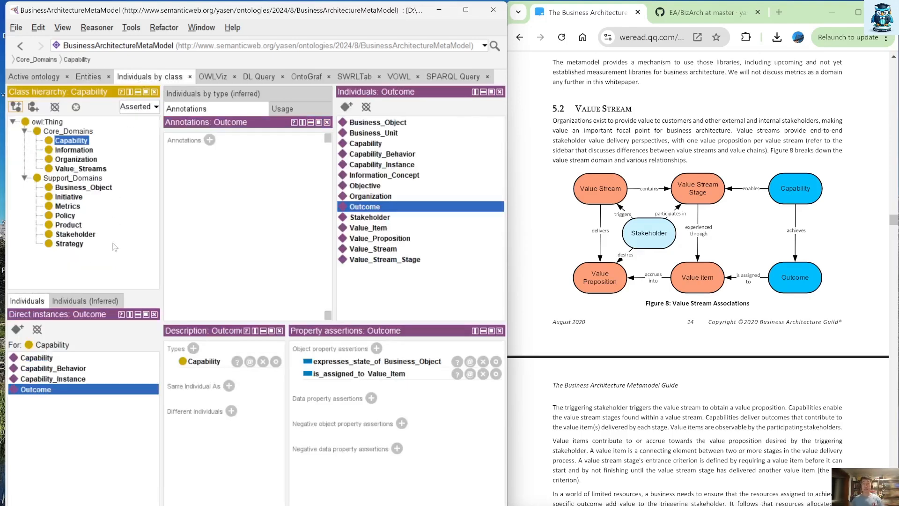
click(61, 170)
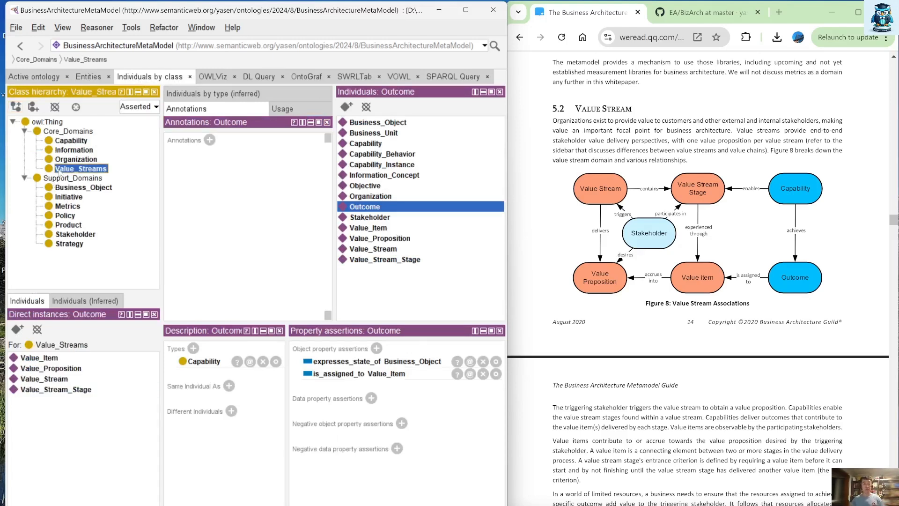
click(43, 379)
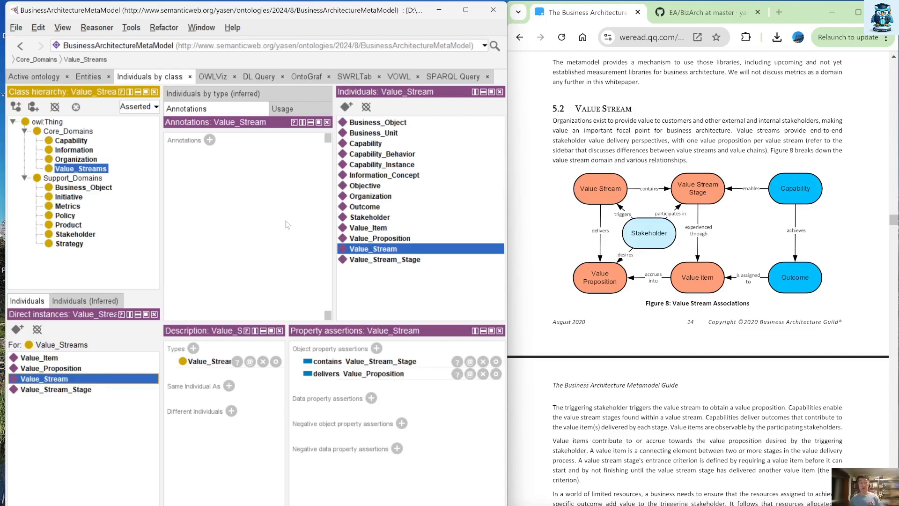
Show Figure 10, Capability Associations, in the Metamodel Guide and compare it with the Business_Object and Capability individuals' property assertions.
scroll(556, 233, down, 10)
scroll(556, 233, down, 15)
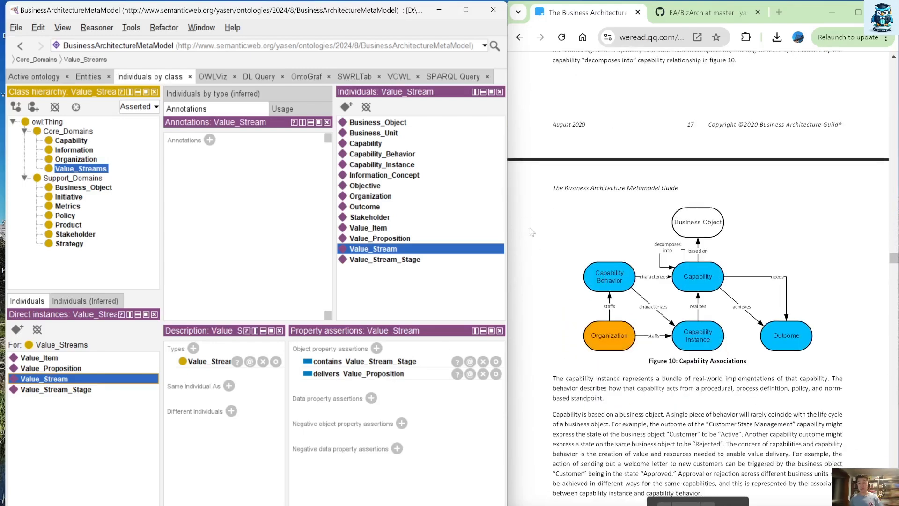
click(87, 188)
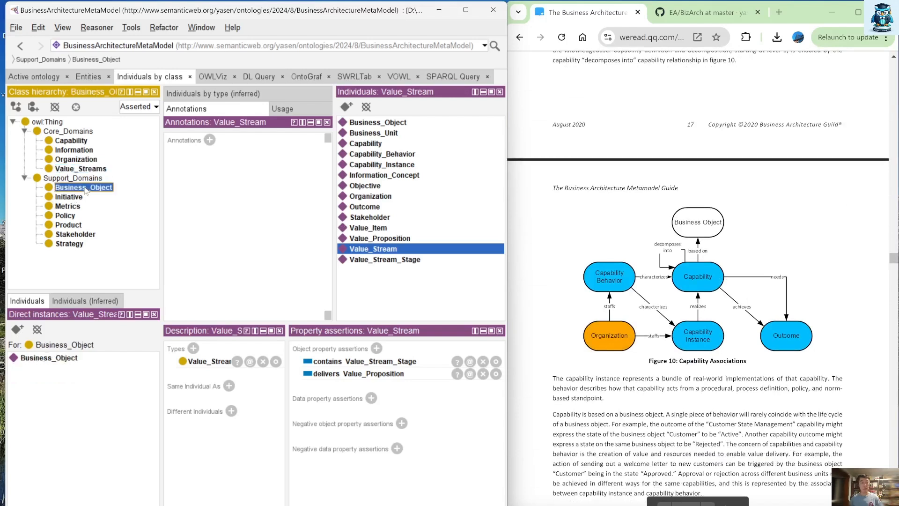
click(69, 359)
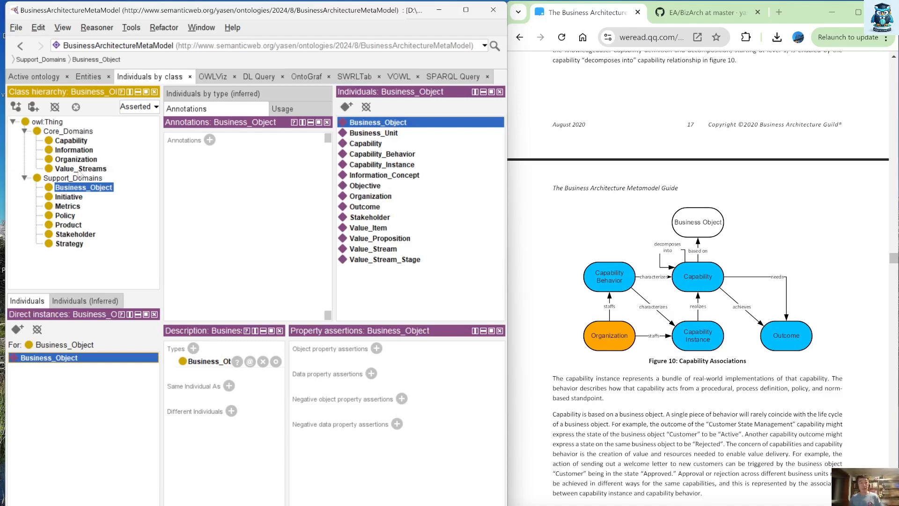
click(68, 142)
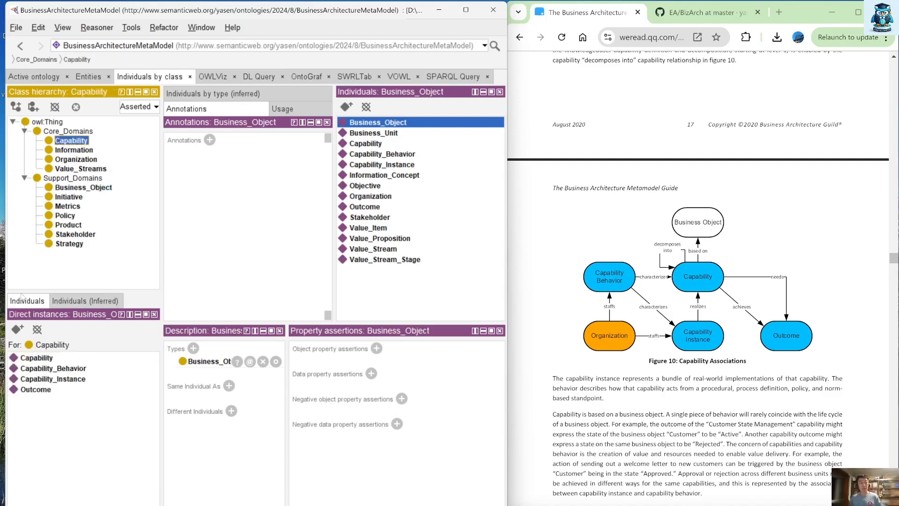
click(43, 358)
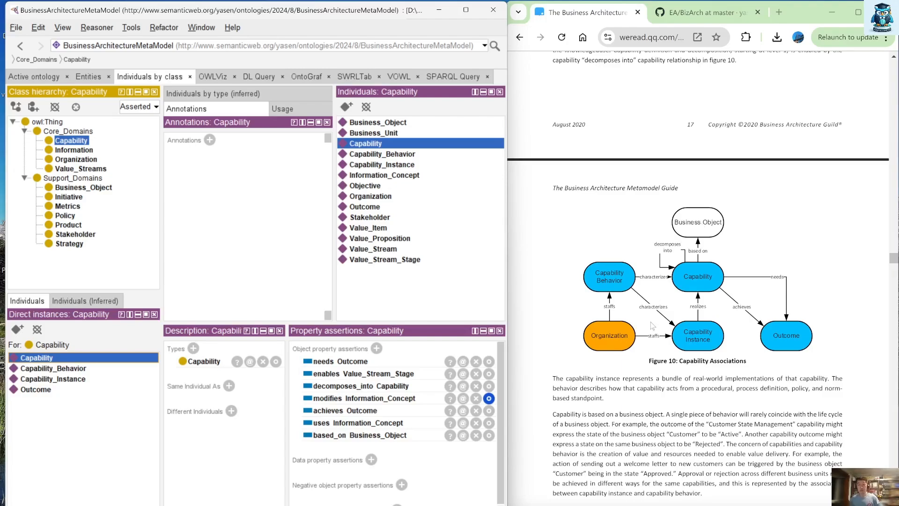
Show Figure 13, Information Concept Associations, and compare it with the Stakeholder and Information_Concept individuals' property assertions.
scroll(718, 424, down, 7)
scroll(718, 424, down, 20)
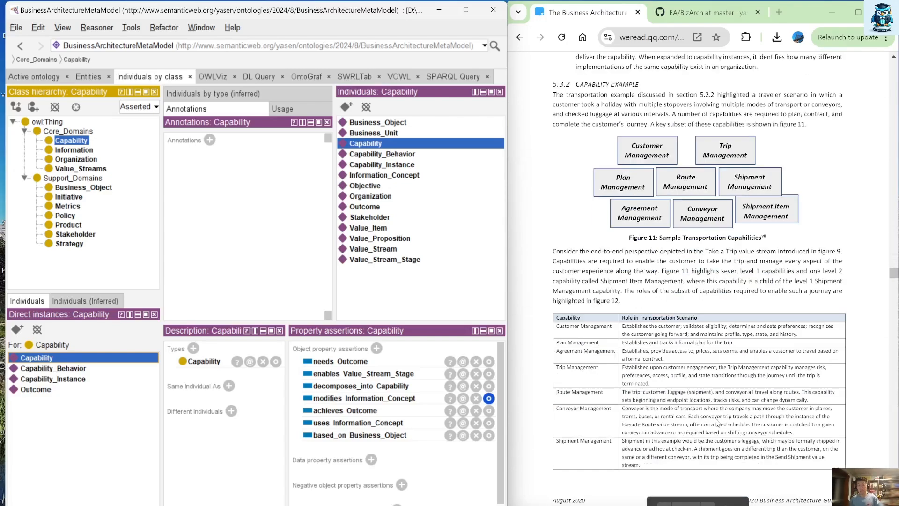
scroll(716, 422, up, 3)
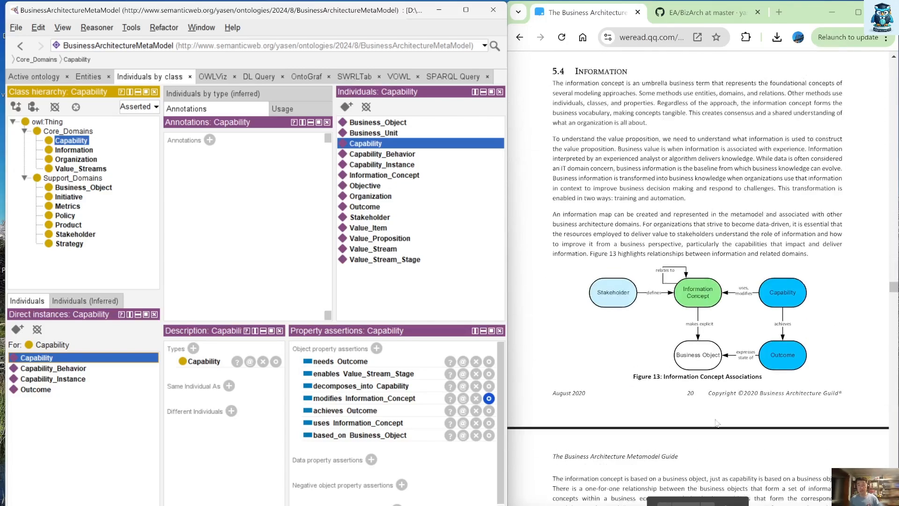
scroll(716, 422, down, 1)
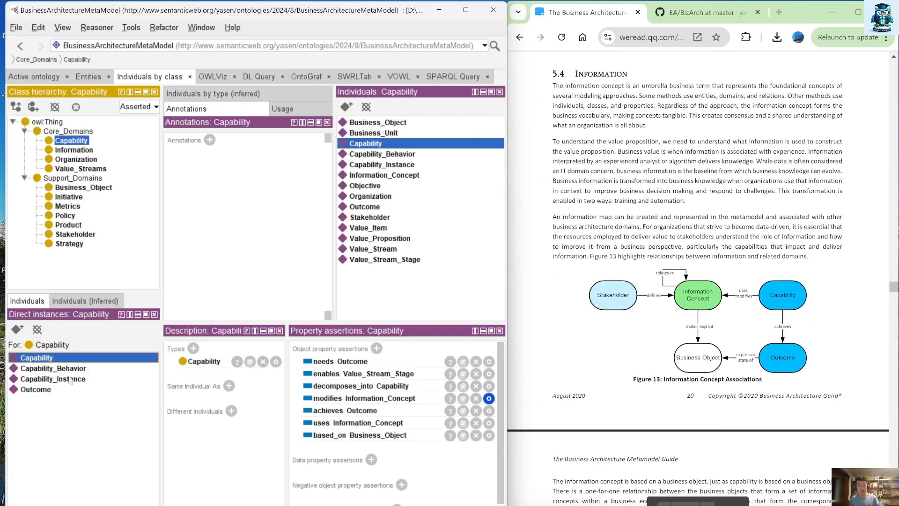
click(75, 234)
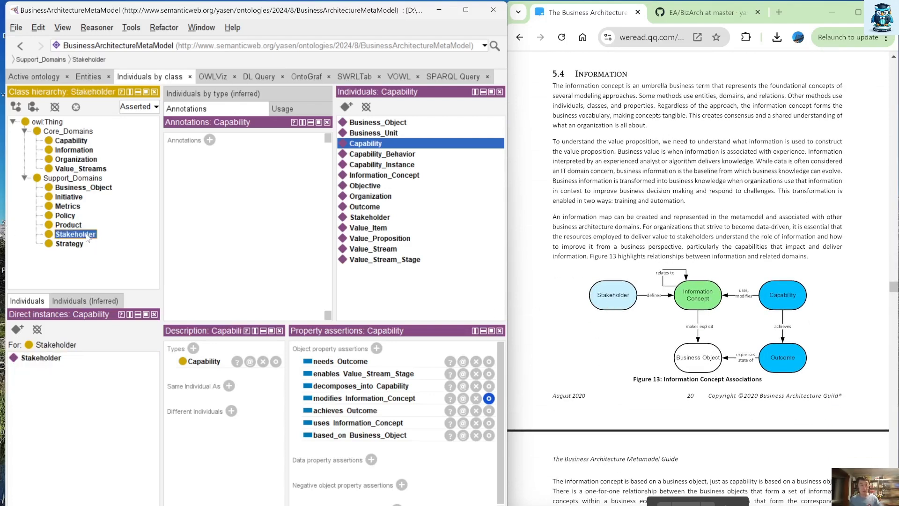
click(52, 357)
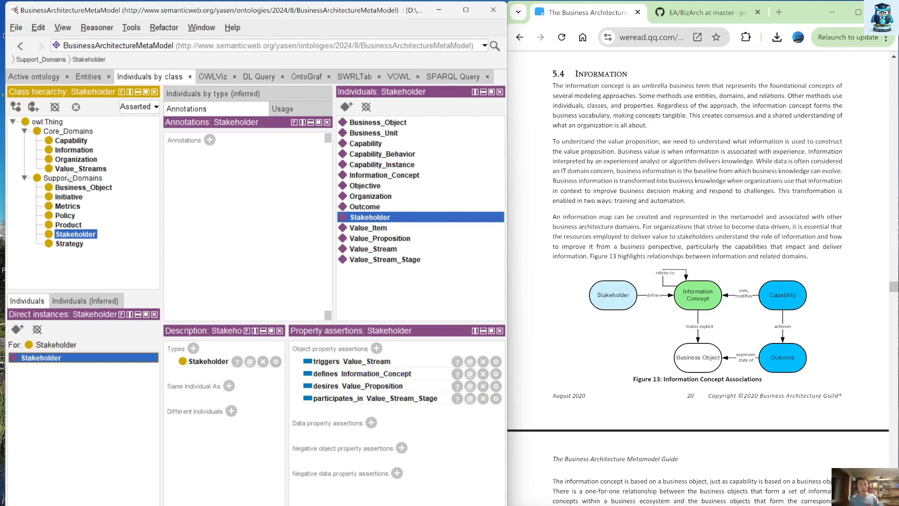
click(48, 150)
click(40, 360)
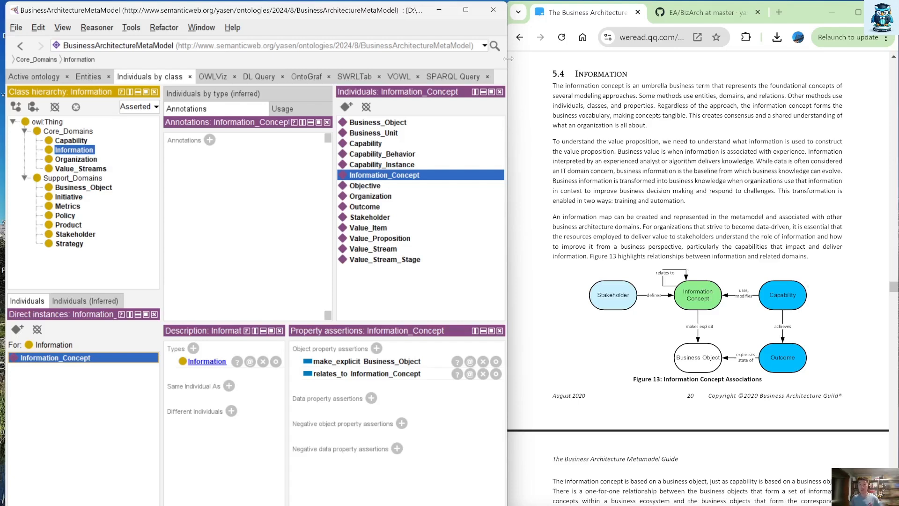
Show Figure 16, Organization Associations, and compare it with the Business_Unit individual's property assertions under the Organization class.
drag(507, 60, 505, 60)
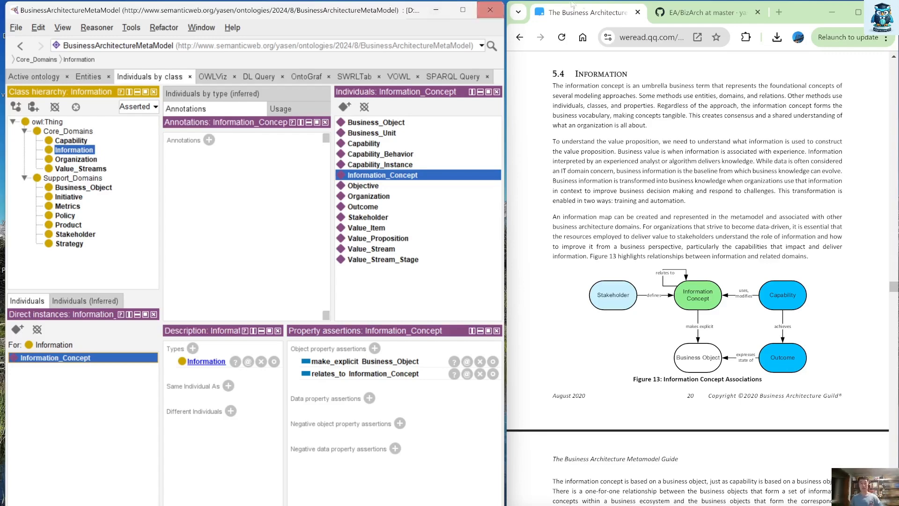
scroll(674, 227, down, 2)
scroll(674, 227, down, 15)
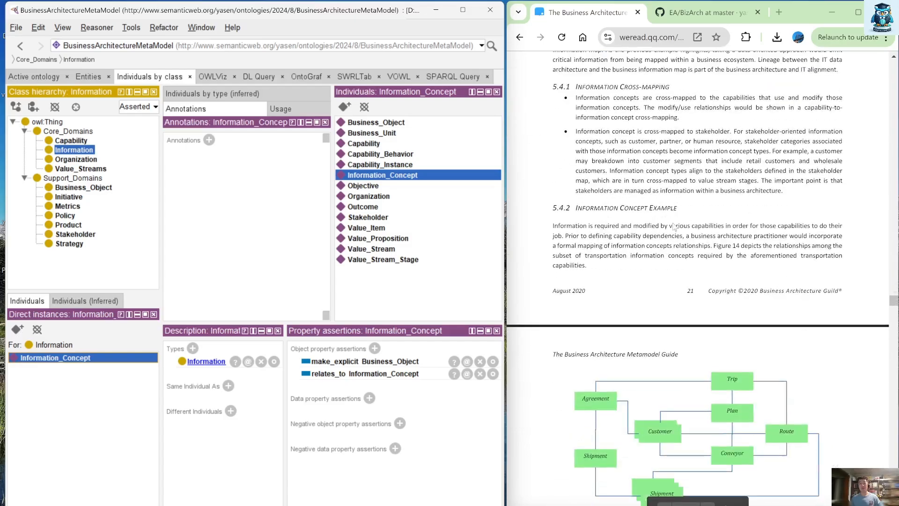
scroll(675, 191, down, 20)
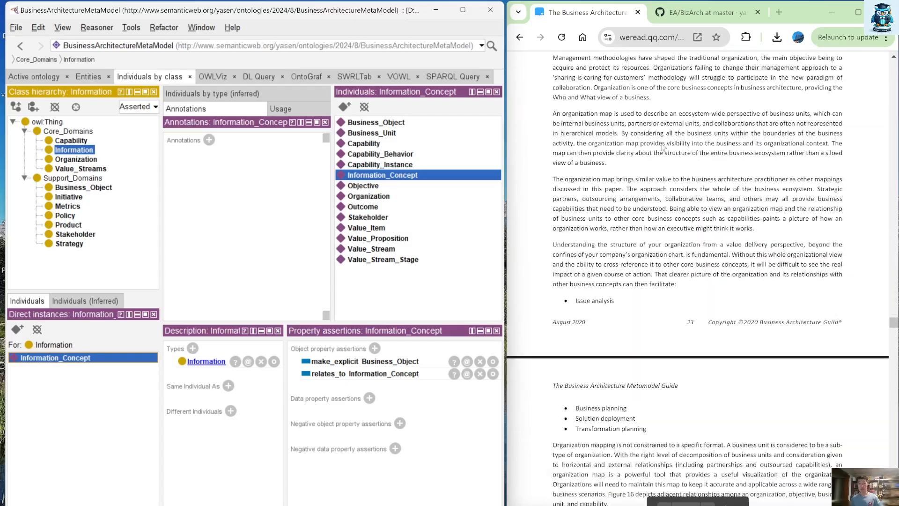
scroll(663, 148, down, 7)
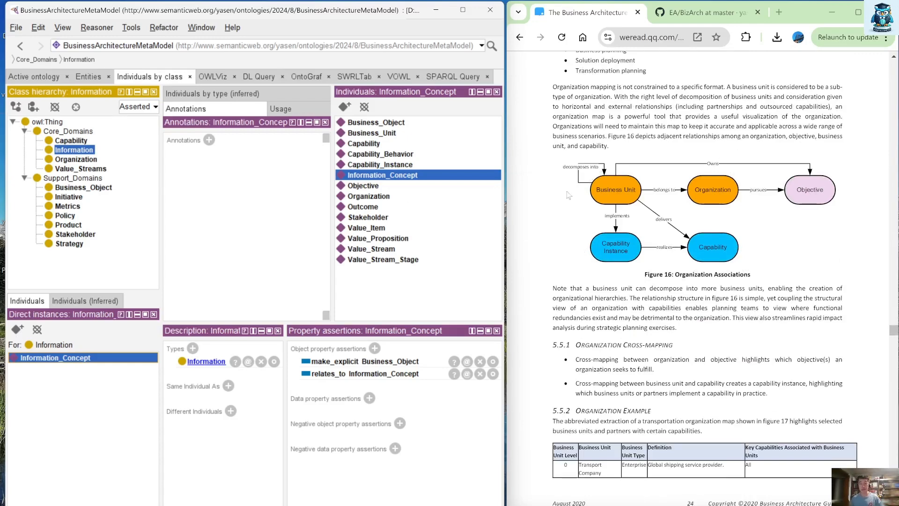
click(70, 161)
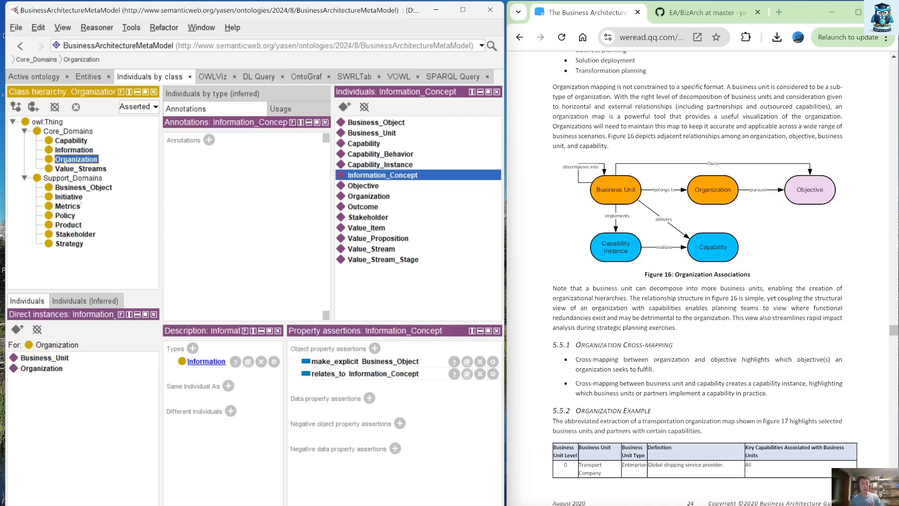
click(48, 357)
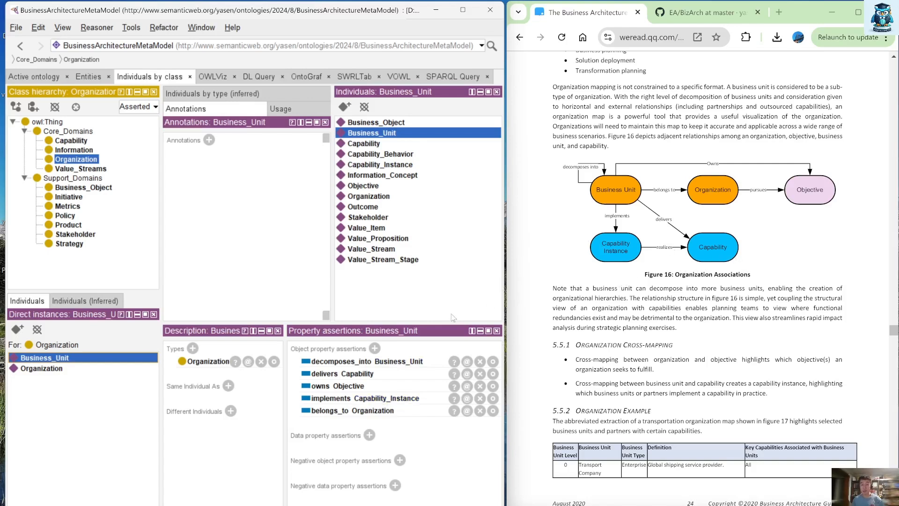
Check the Capability_Instance individual's property assertions against Figure 16 and return to those of Business_Unit.
click(74, 141)
click(55, 380)
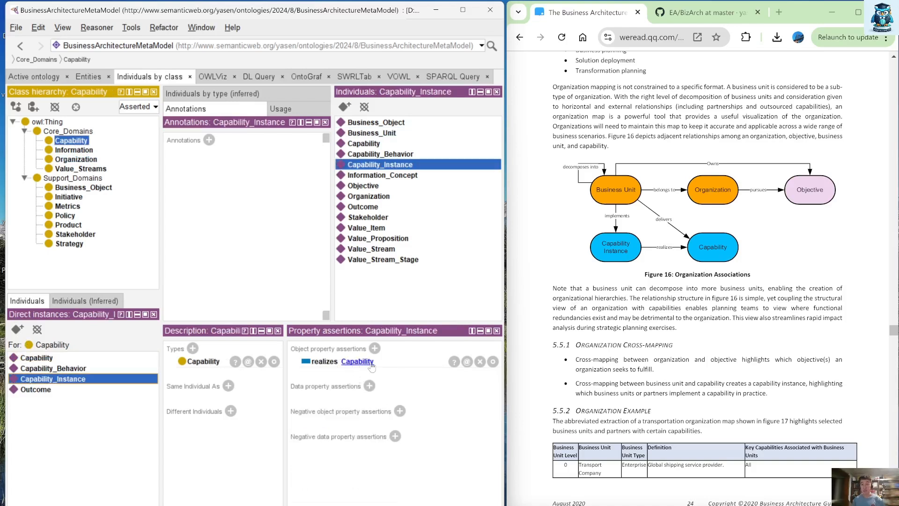
click(72, 161)
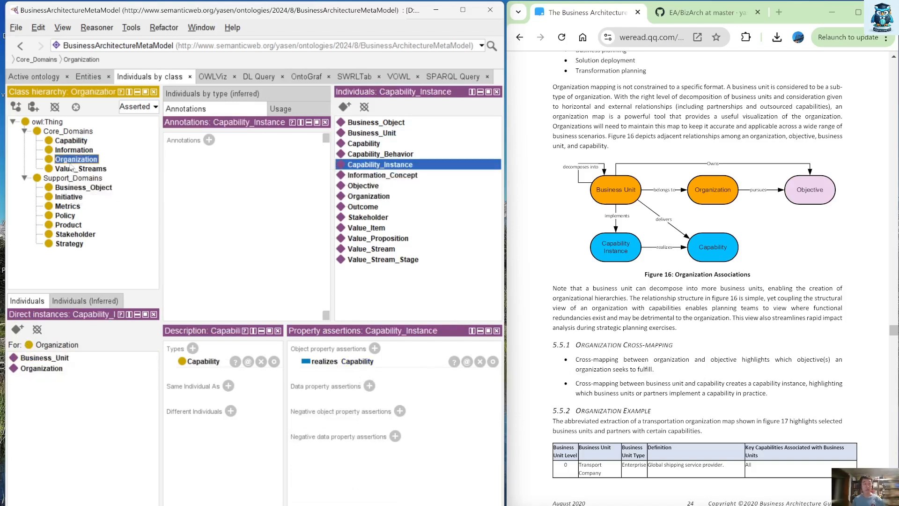
click(53, 359)
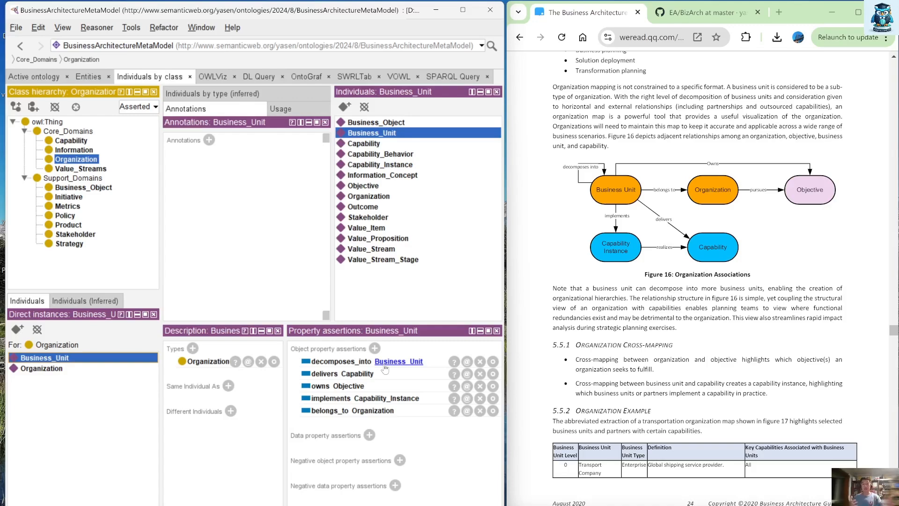
Examine the guide's stakeholder and strategy sections, covering Figure 18, Stakeholder Associations, and Figure 20, Strategy Associations.
scroll(674, 309, down, 15)
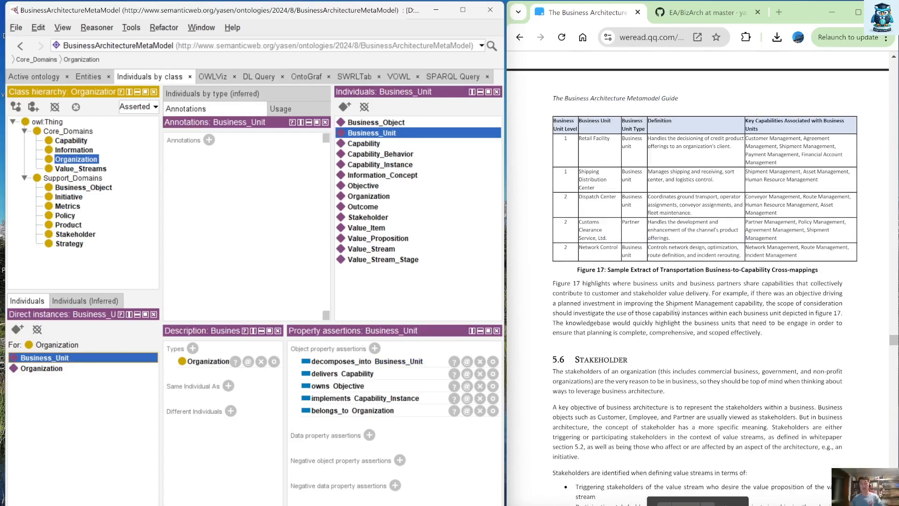
scroll(665, 300, up, 3)
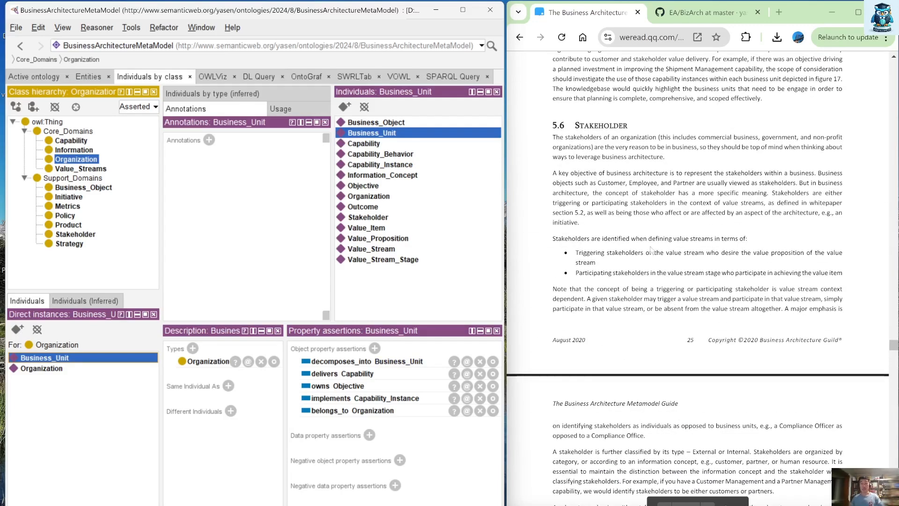
scroll(645, 293, down, 1)
scroll(644, 293, down, 5)
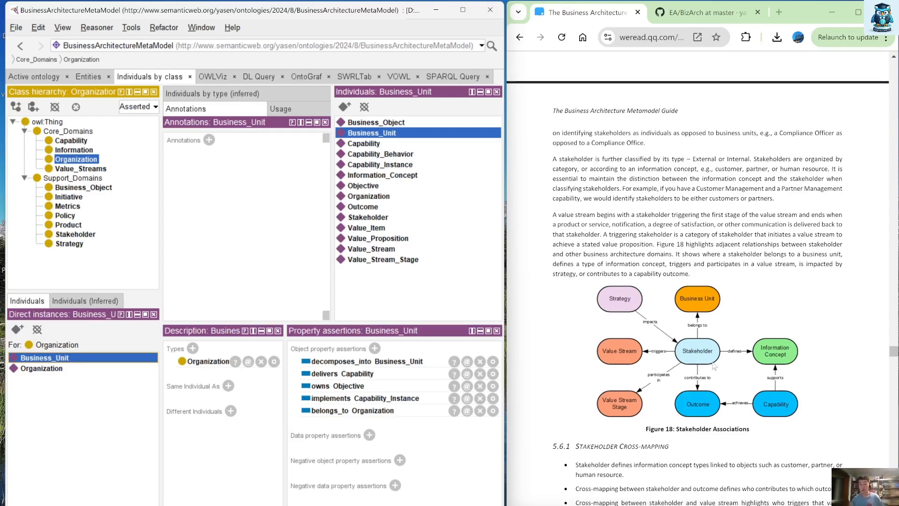
scroll(714, 366, up, 1)
scroll(715, 365, down, 8)
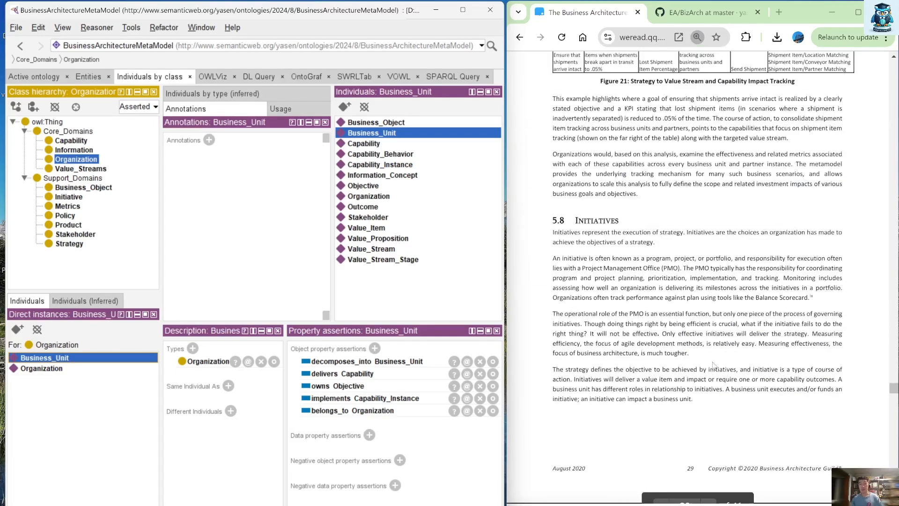
scroll(714, 364, up, 15)
scroll(713, 363, down, 1)
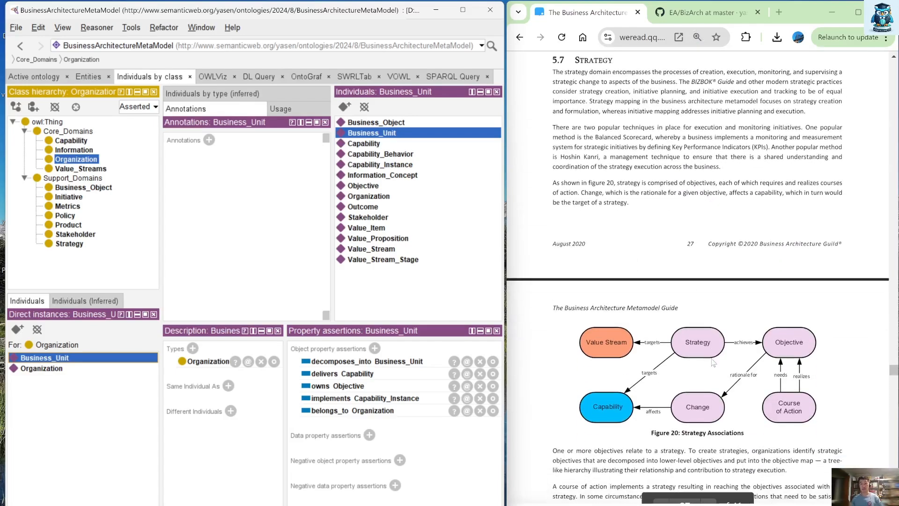
scroll(714, 361, up, 8)
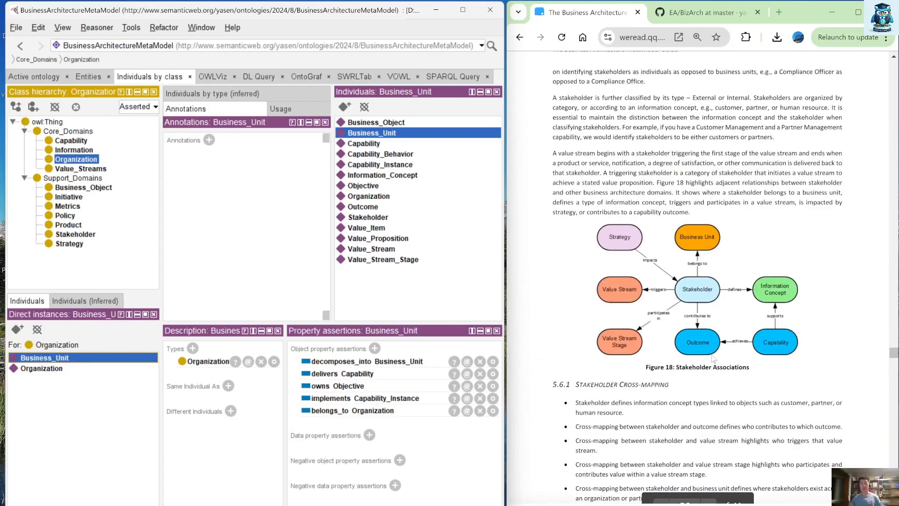
Reread the guide's stakeholder section and compare Figure 18, Stakeholder Associations, with the Stakeholder individual's property assertions.
scroll(714, 358, up, 5)
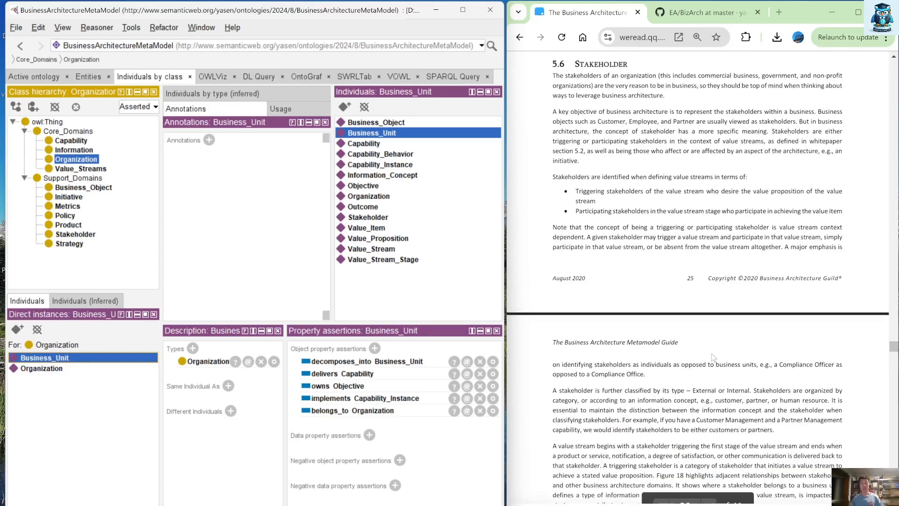
scroll(713, 357, down, 6)
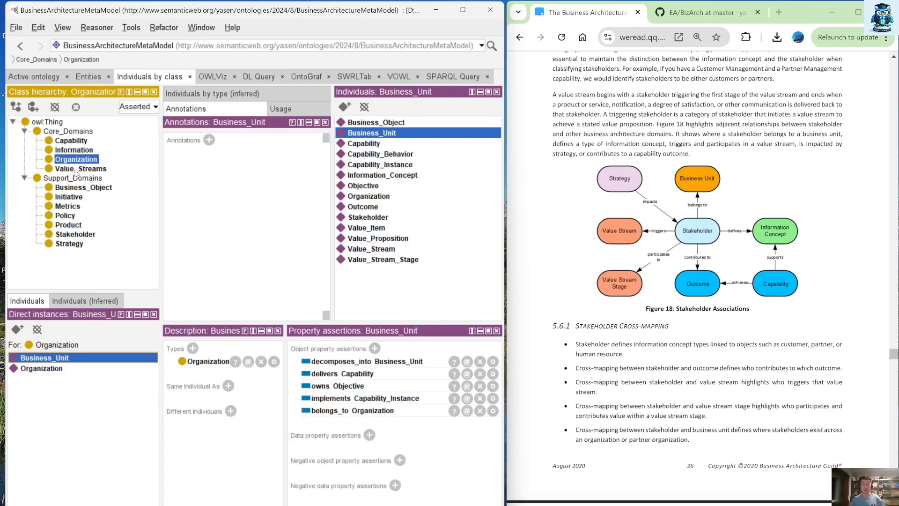
click(75, 234)
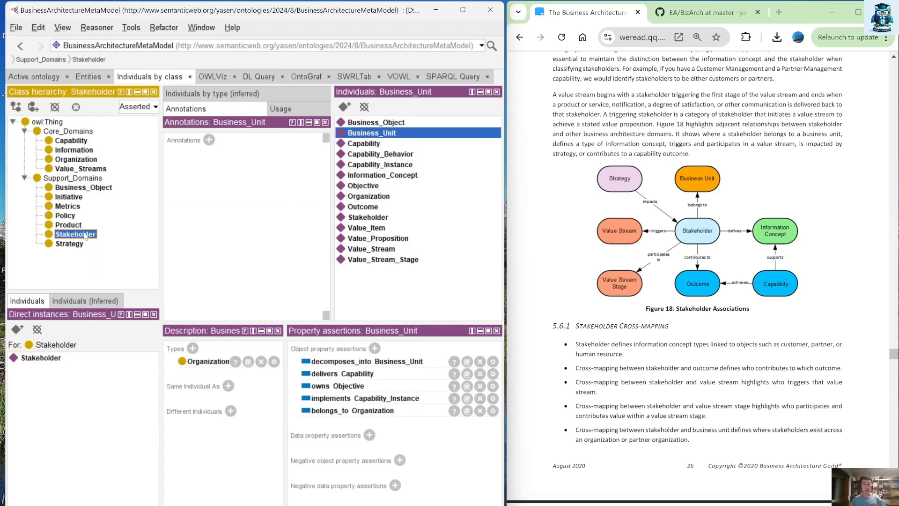
click(45, 358)
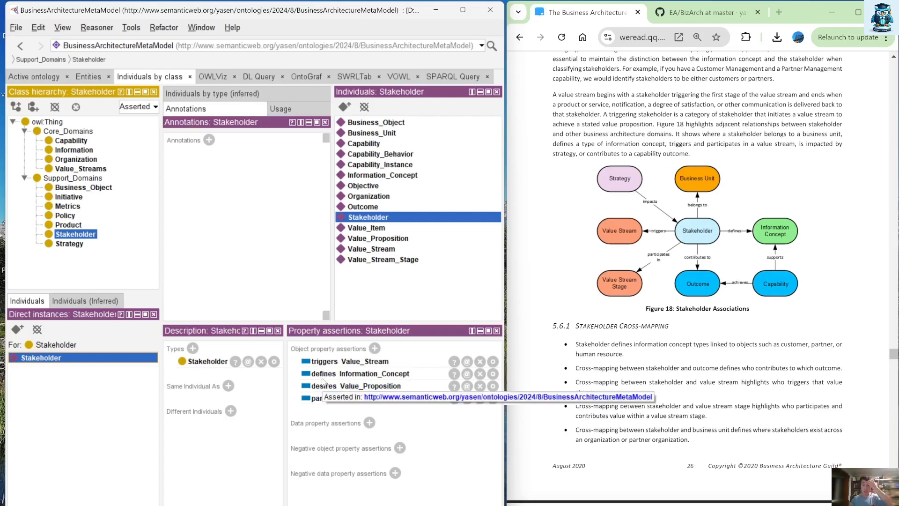
Add the object property assertion belongs_to Business_Unit to the Stakeholder individual.
click(375, 349)
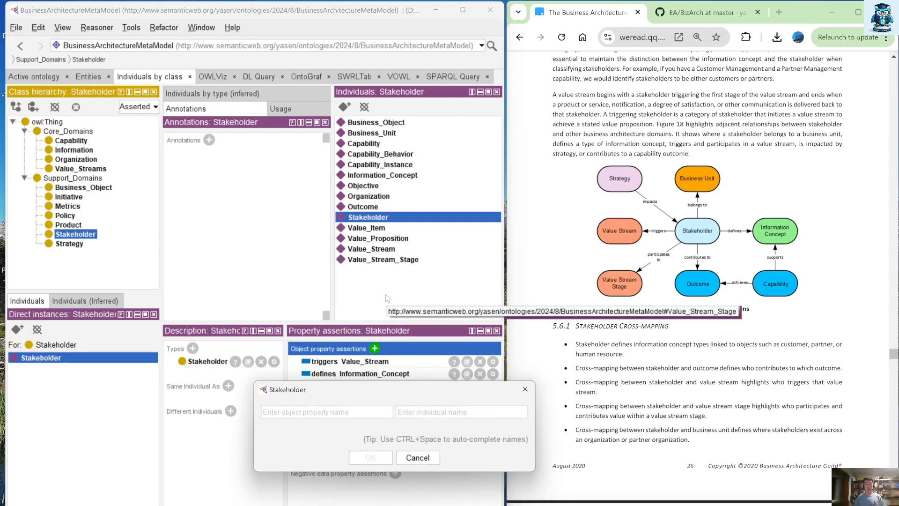
text(b)
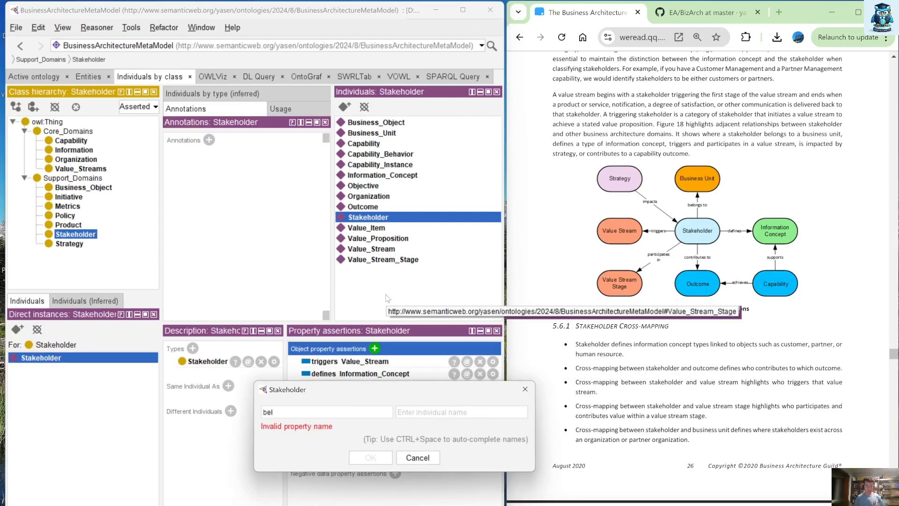
text(el)
key(ctrl+space)
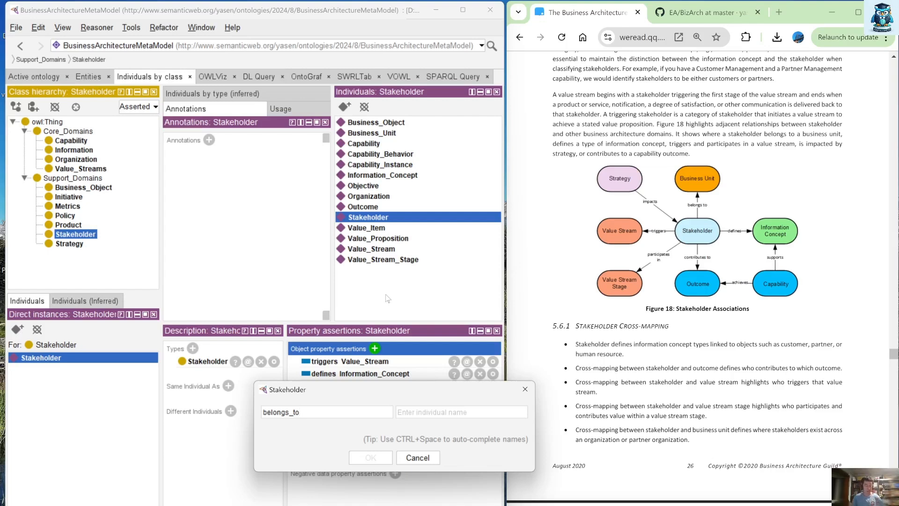
text(busi)
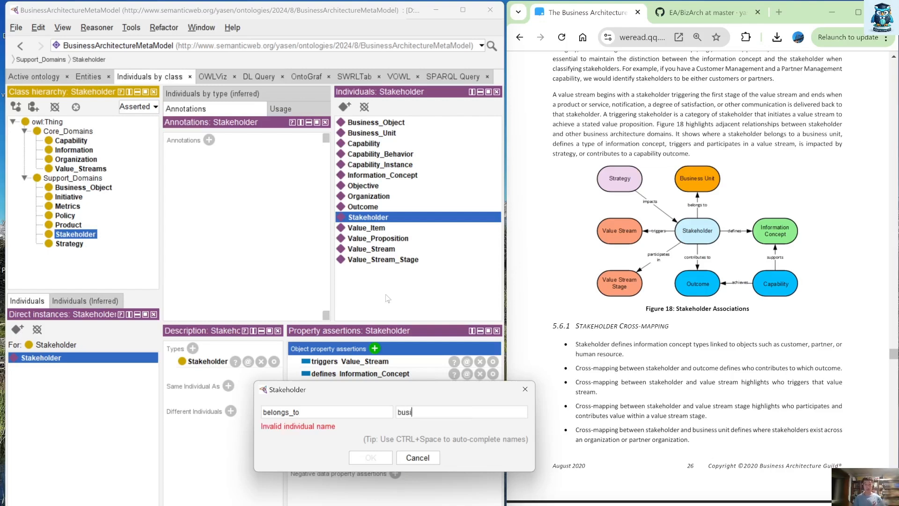
key(ctrl+space)
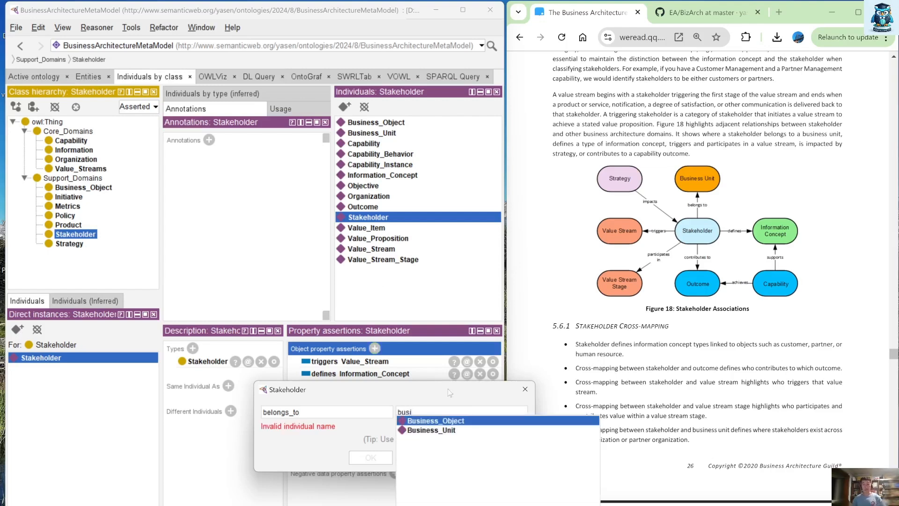
click(440, 430)
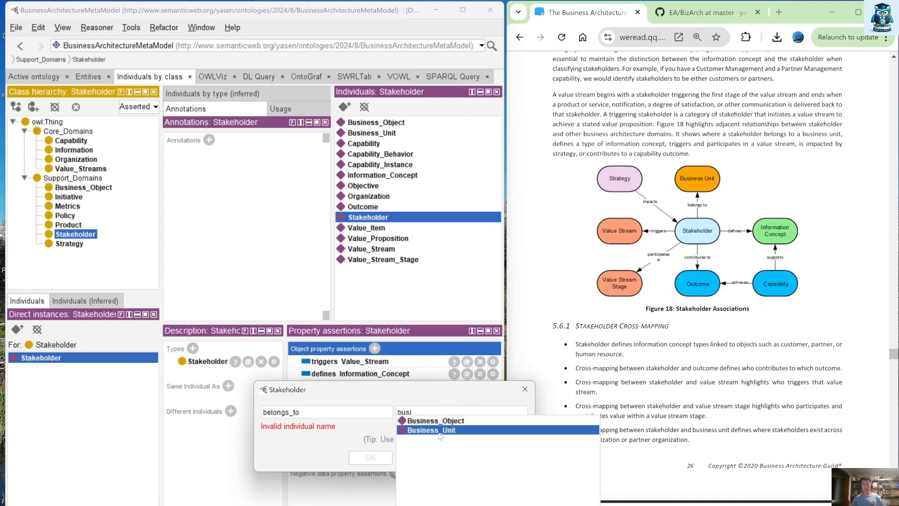
double_click(439, 430)
click(371, 457)
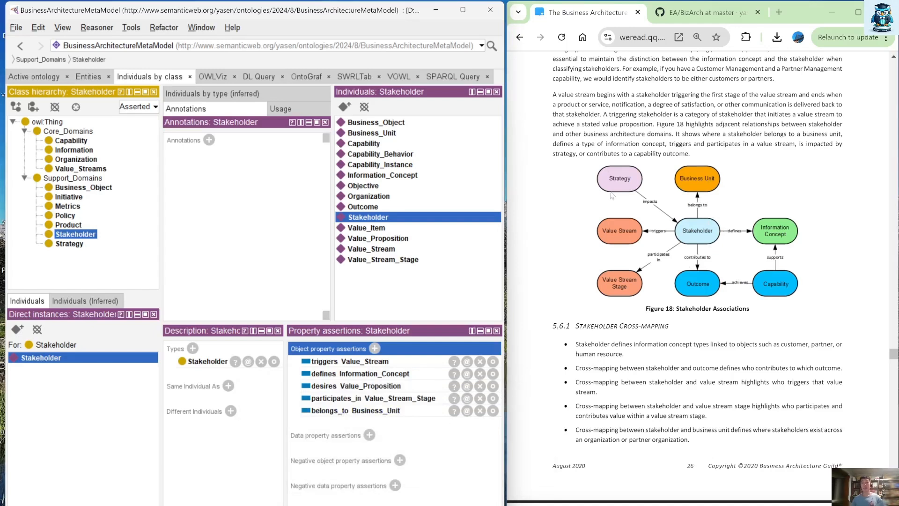
List the Strategy class's individuals and take a screen snip of Figure 7, Metamodel Domain Color-coding Scheme, from the guide for reference.
click(74, 244)
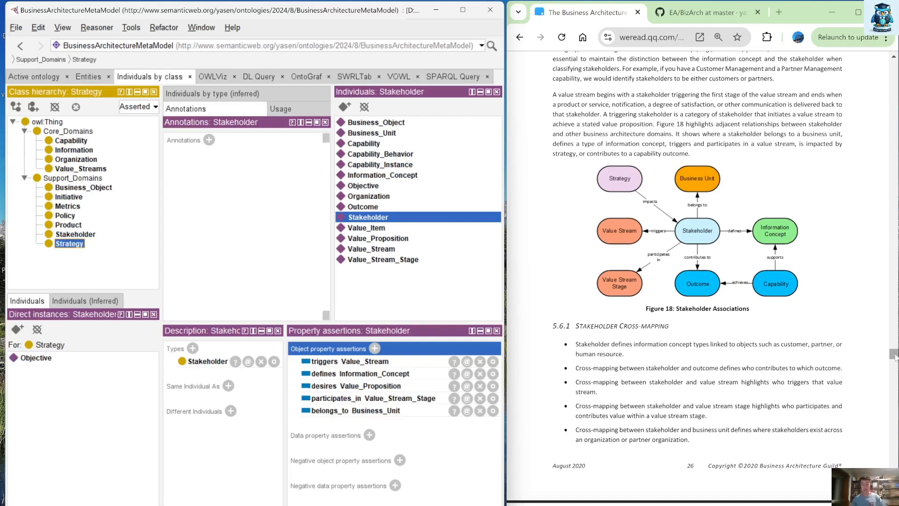
drag(893, 354, 894, 214)
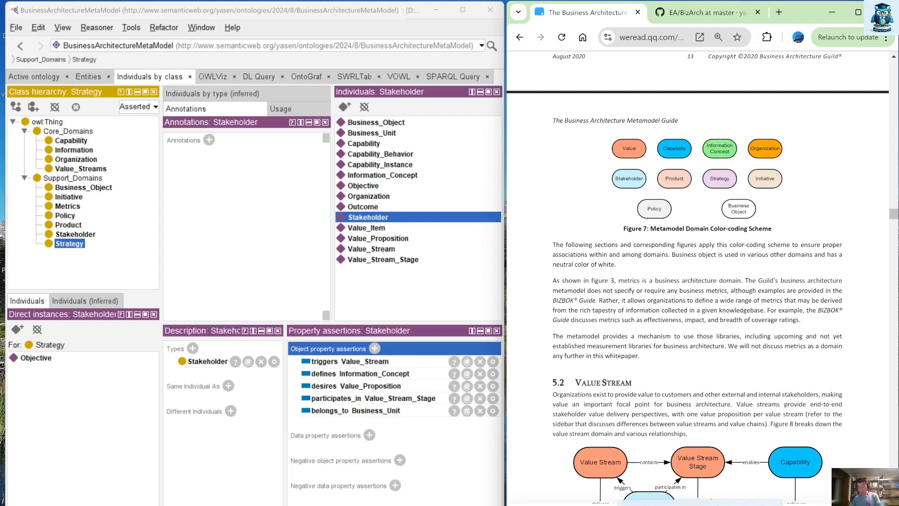
key(super+shift+s)
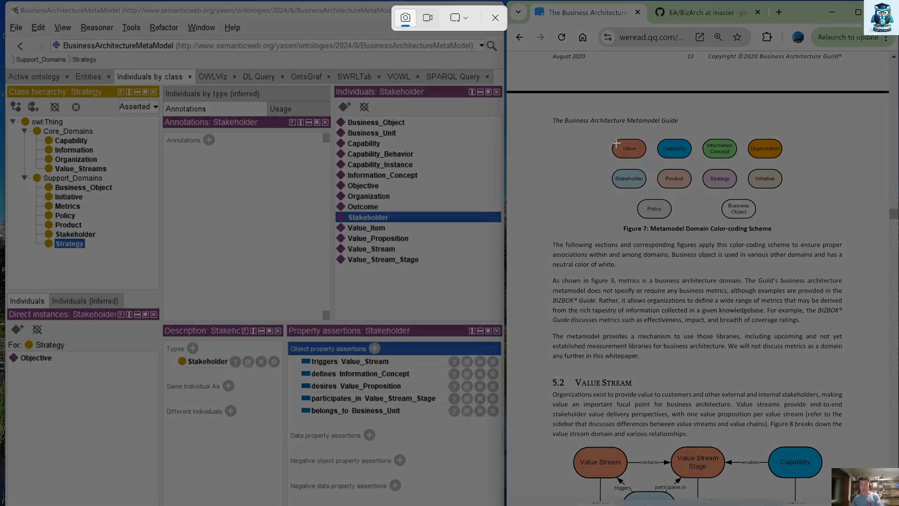
drag(606, 126, 800, 235)
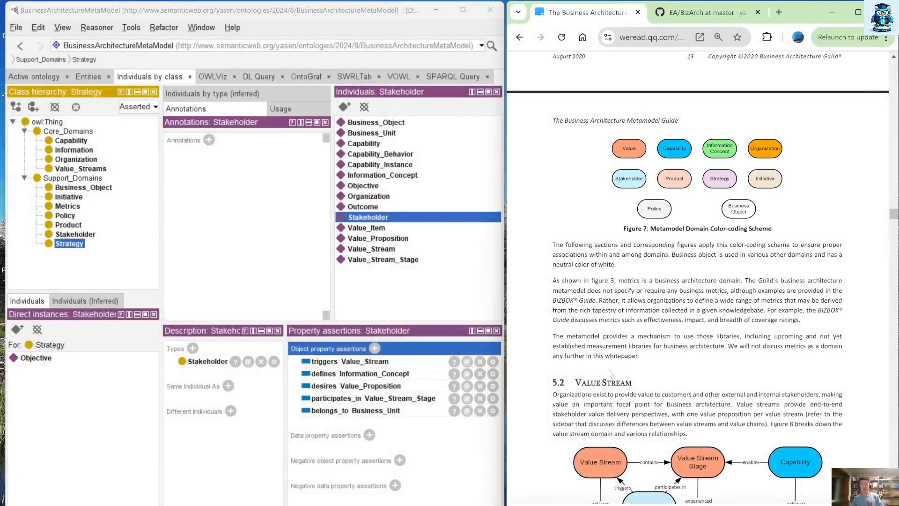
click(734, 458)
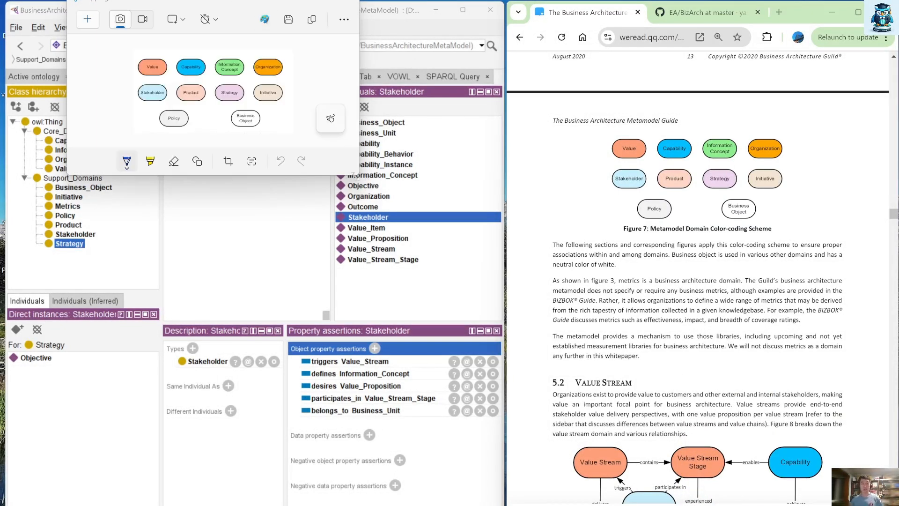
drag(355, 176, 393, 262)
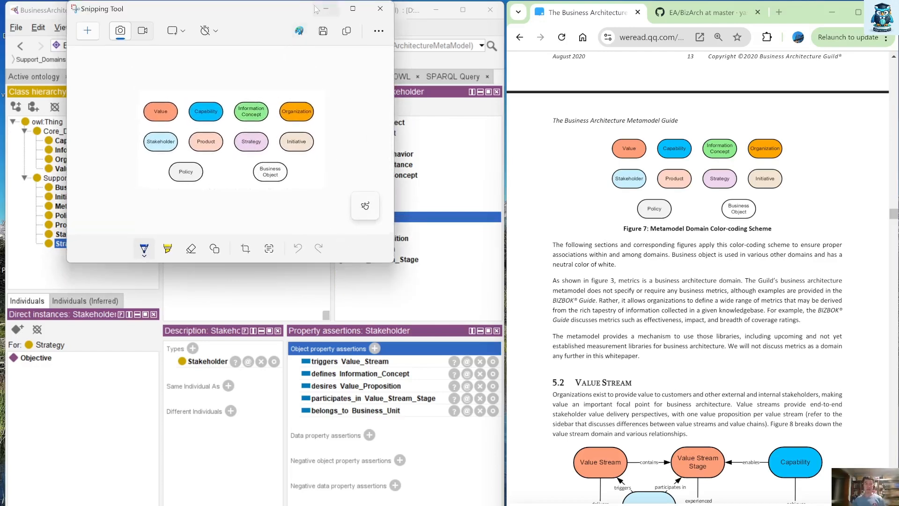
click(457, 35)
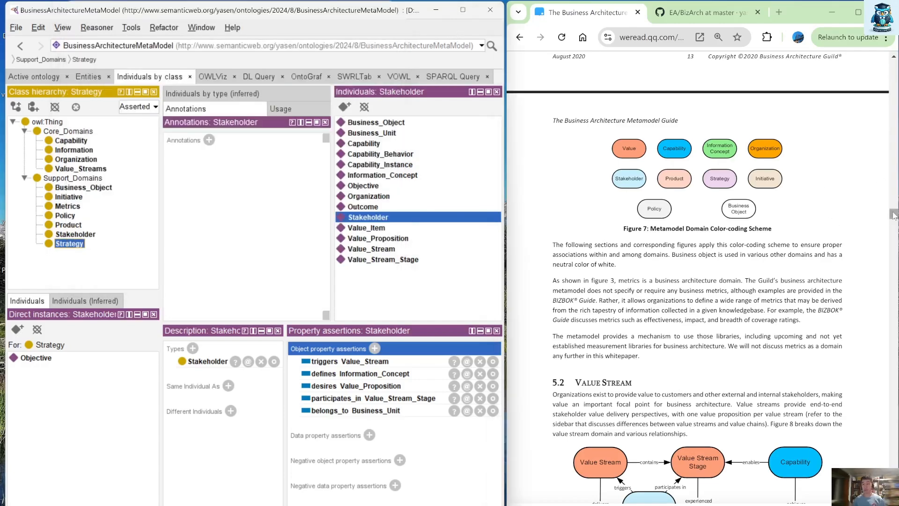
Return the guide to Figure 18 and create an individual named Strategy in the Strategy class.
drag(894, 215, 892, 351)
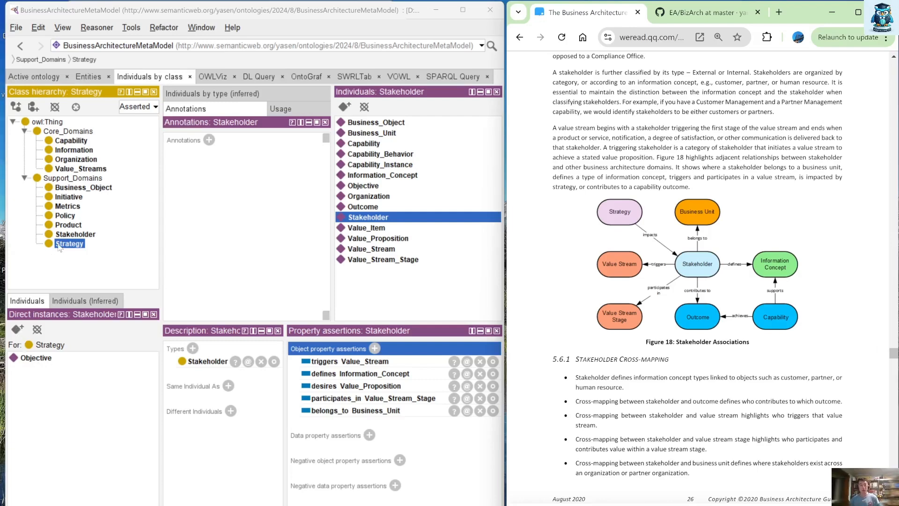
click(17, 330)
text(Stra)
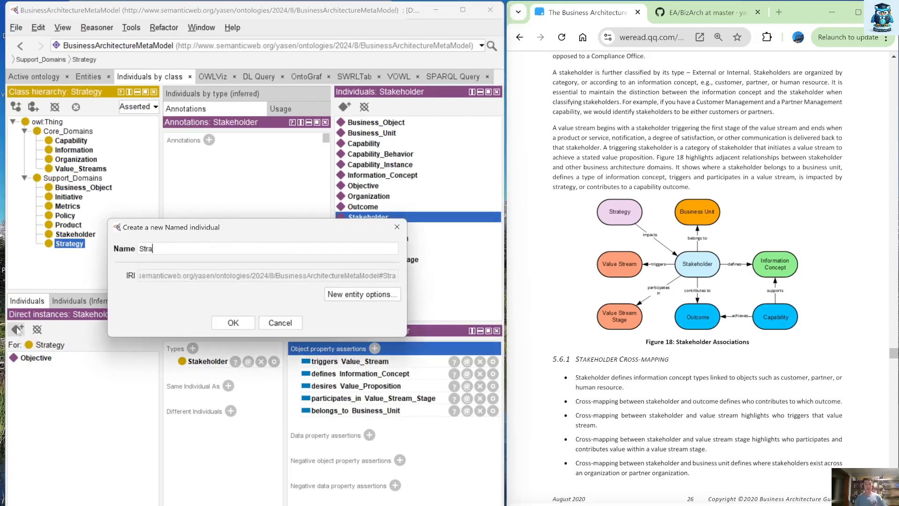
text(tegy)
key(Return)
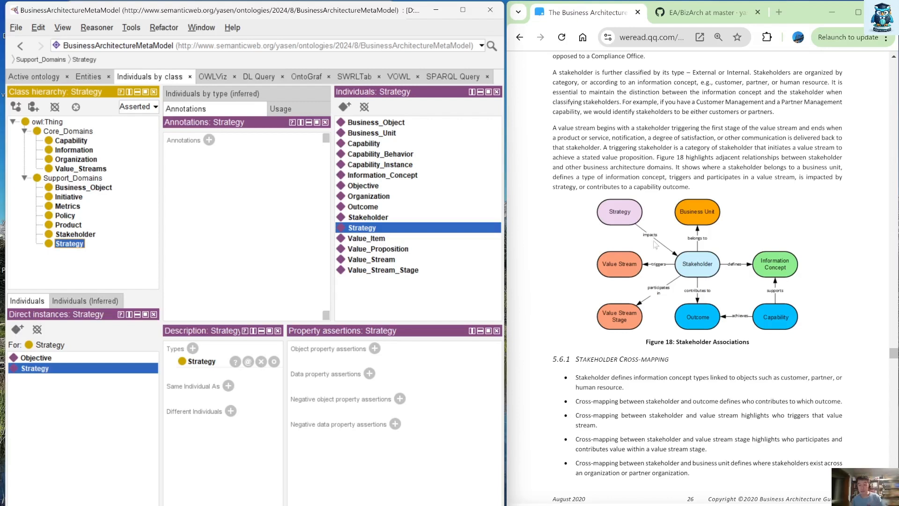
click(375, 349)
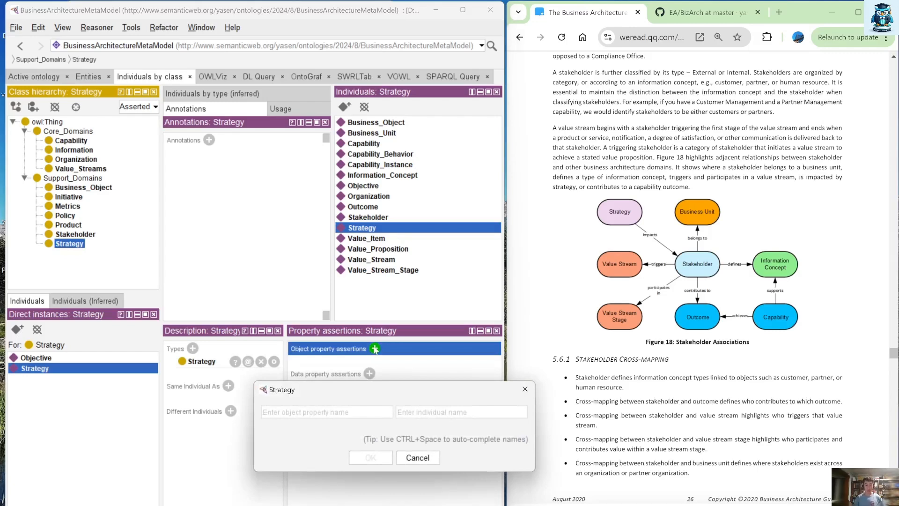
text(impa)
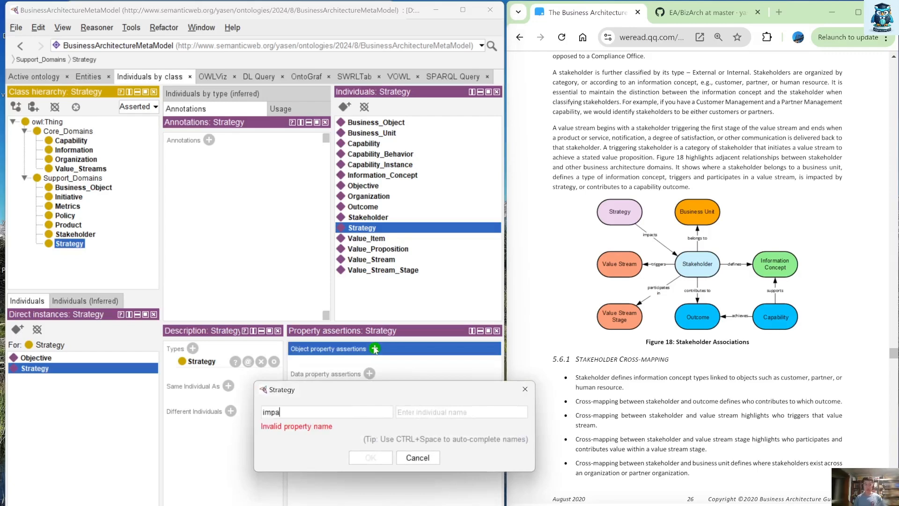
key(Escape)
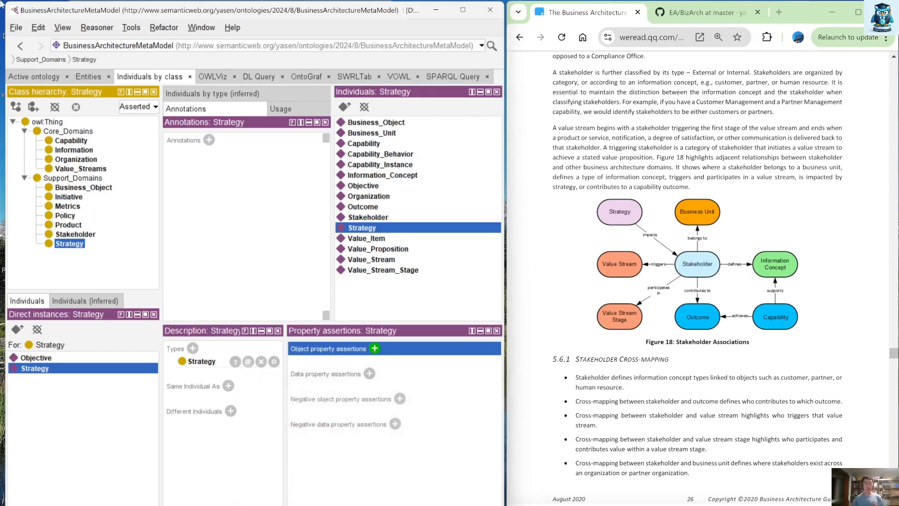
Create an object property named impacts directly under owl:topObjectProperty, as a sibling of contains.
click(87, 79)
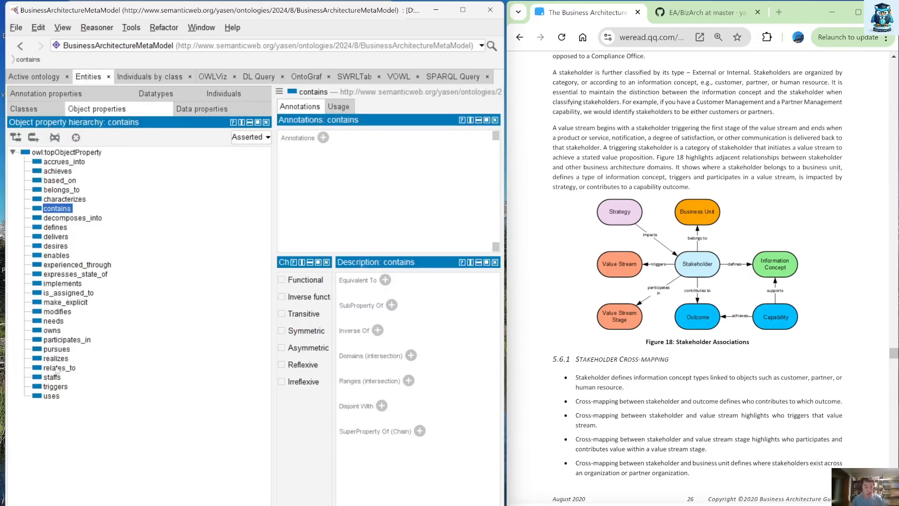
click(34, 138)
text(impacts)
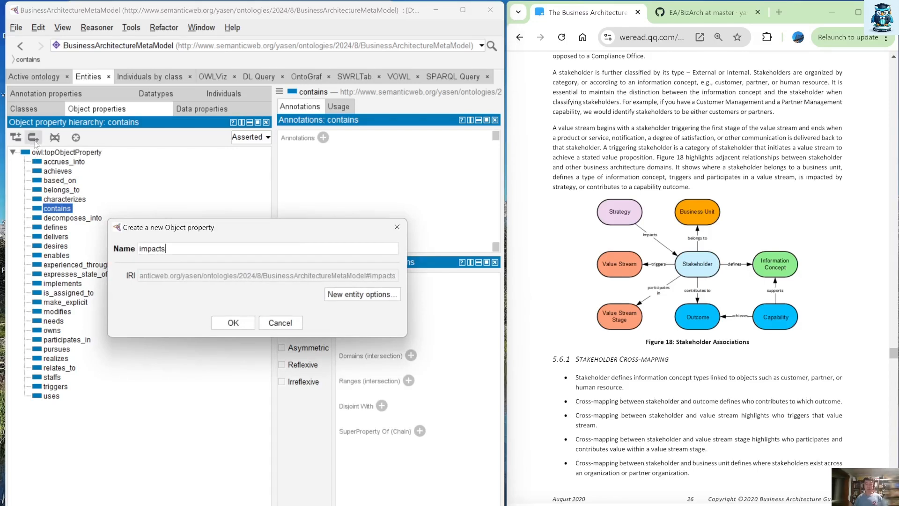
key(Return)
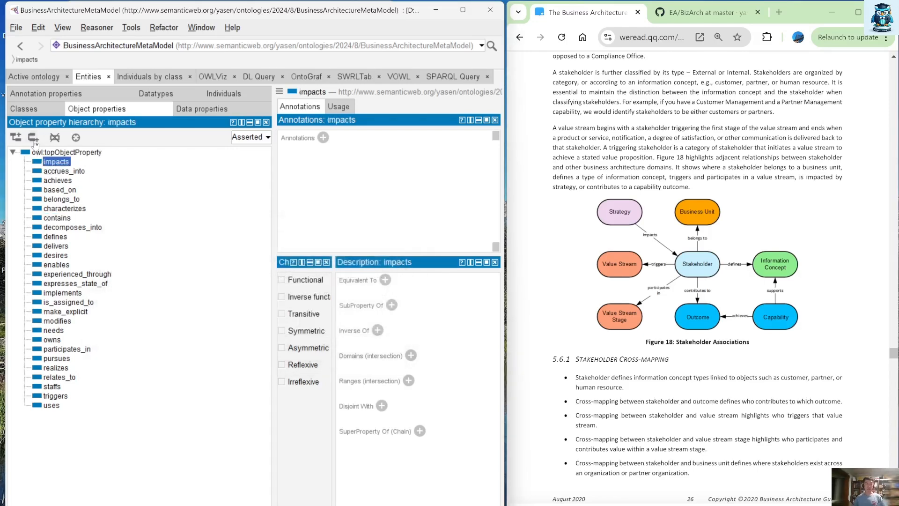
Add the object property assertion impacts Stakeholder to the Strategy individual.
click(149, 78)
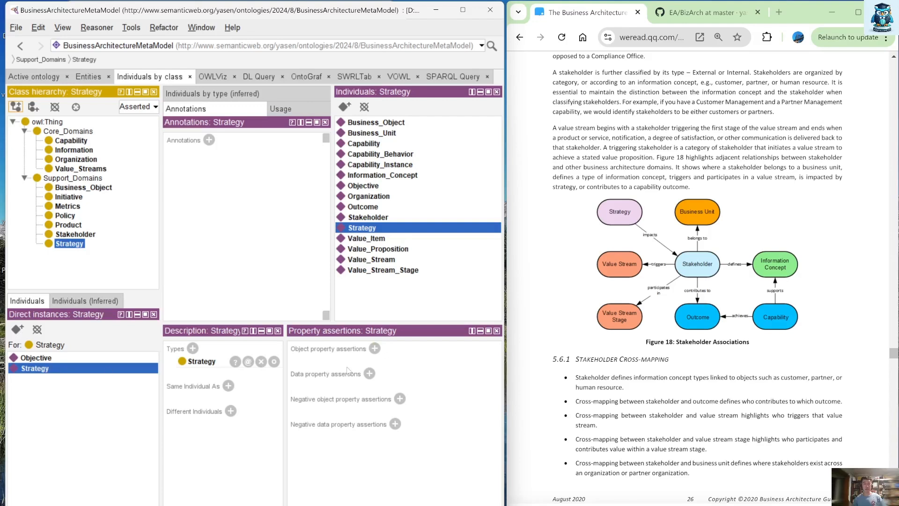
click(375, 348)
text(i)
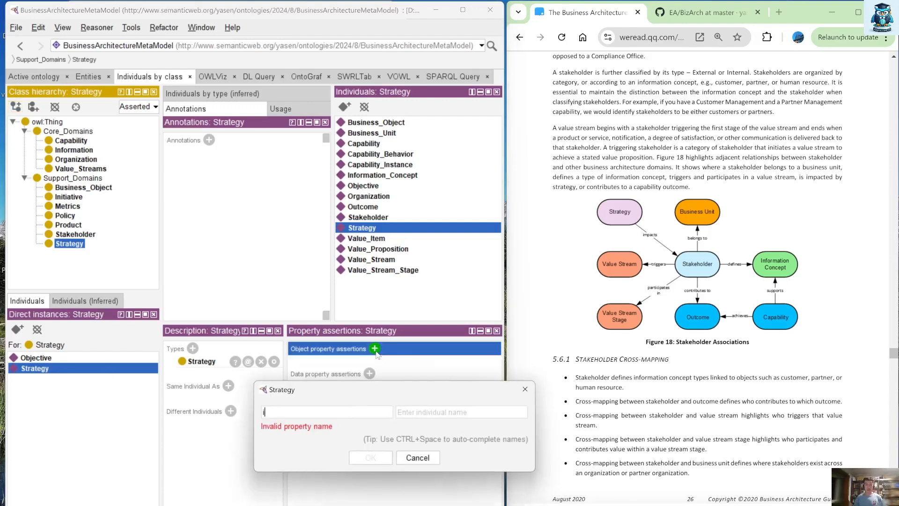
text(mpacts)
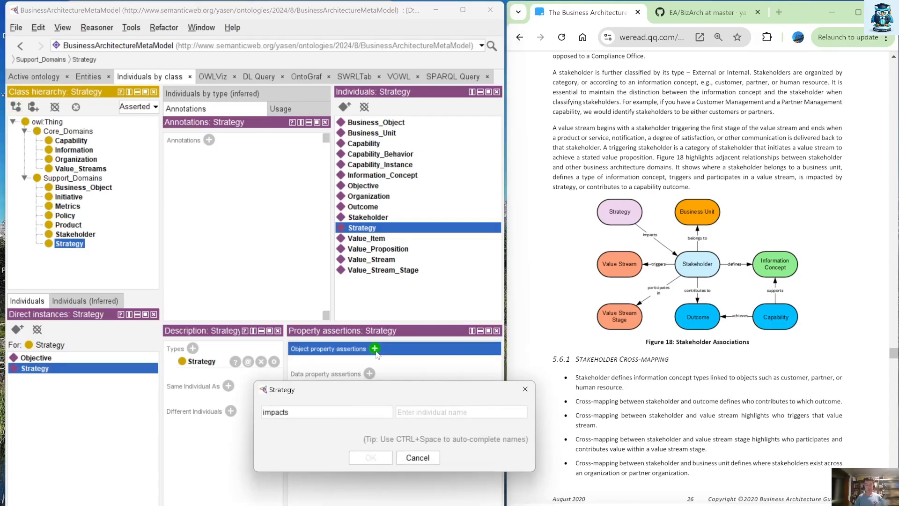
key(Tab)
text(Sta)
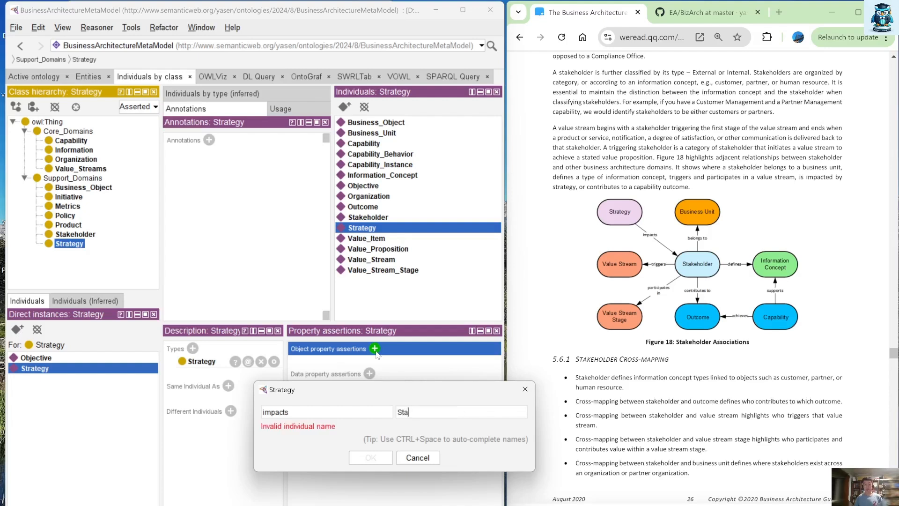
text(keholder)
key(Return)
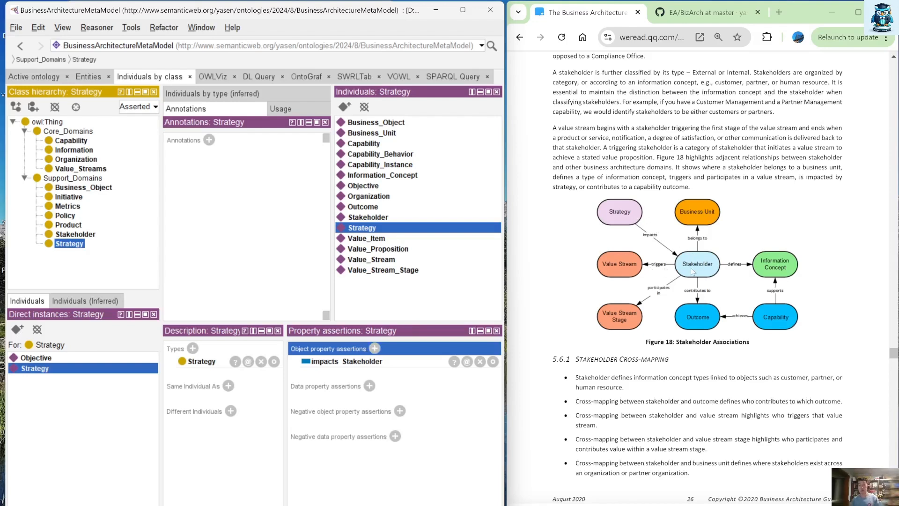
Check the property assertions of the Organization individual and those of the Stakeholder individual against Figure 18.
click(86, 159)
click(55, 370)
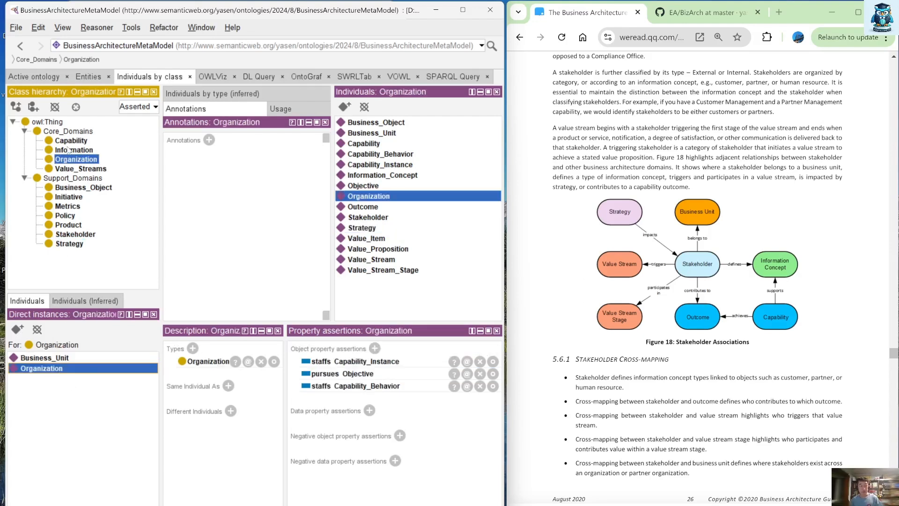
click(70, 235)
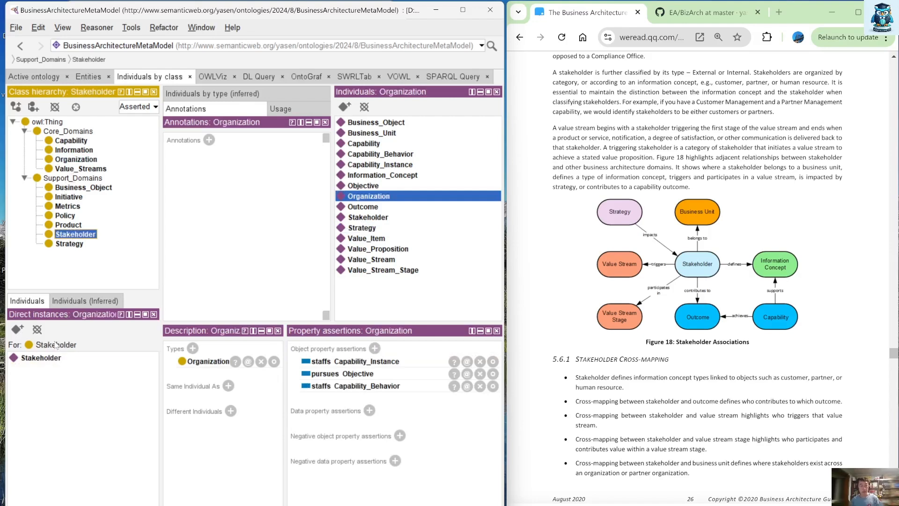
click(45, 359)
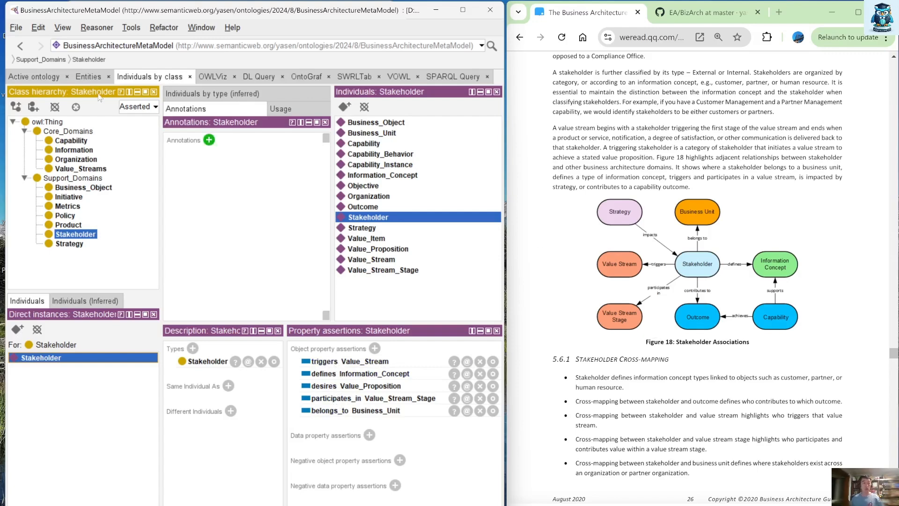
Create an object property named contributes_to directly under owl:topObjectProperty, as a sibling of impacts.
click(89, 77)
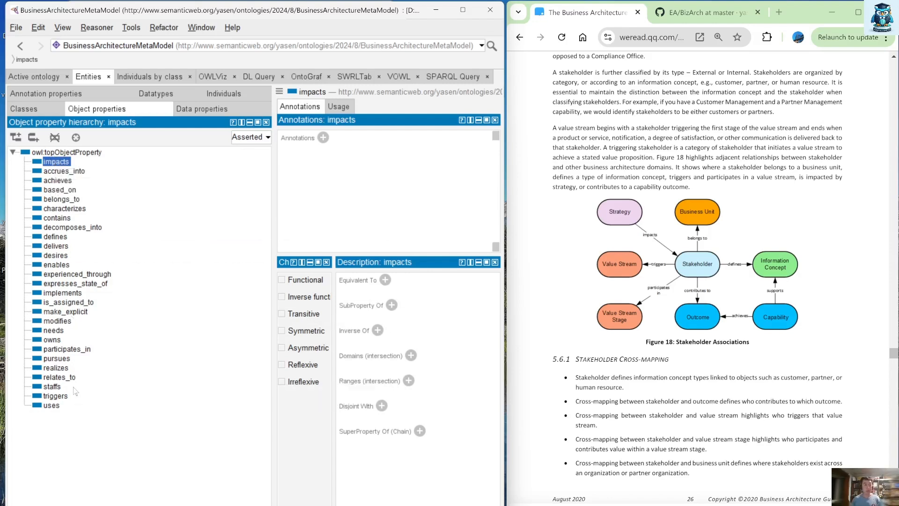
click(33, 138)
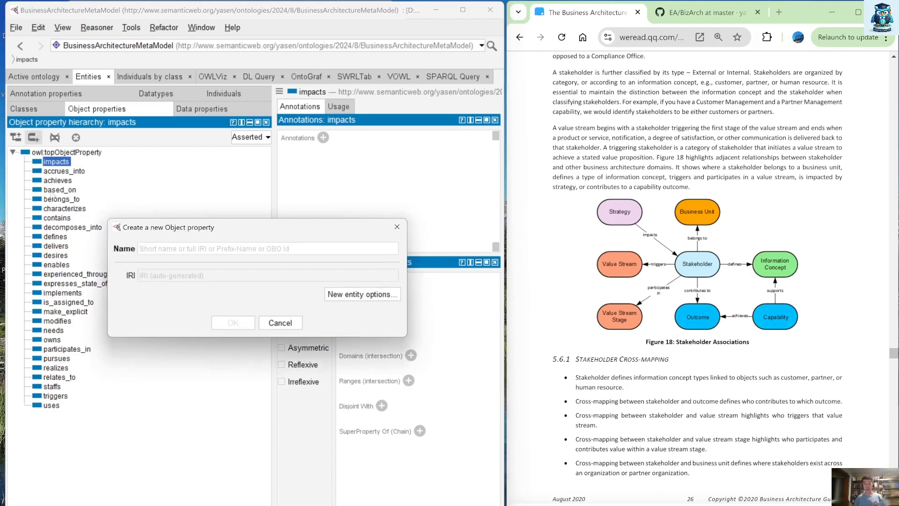
text(contri)
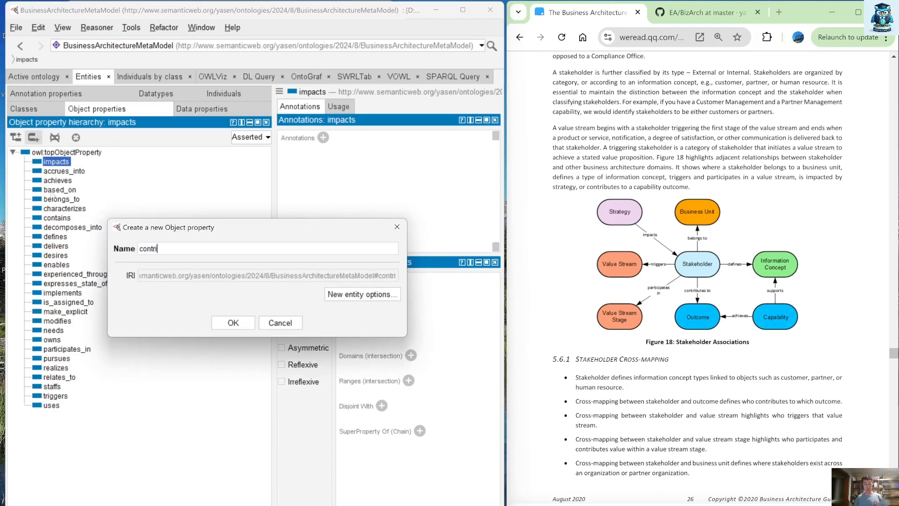
text(butes)
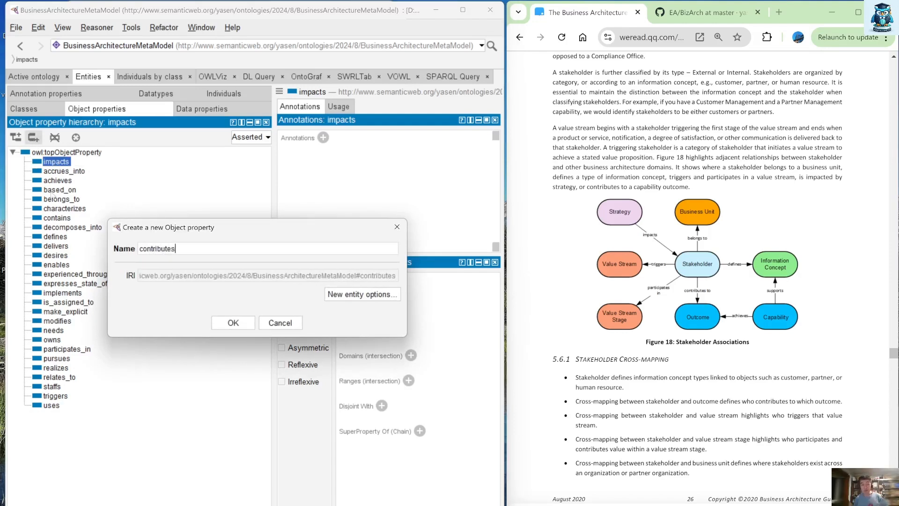
text(_to)
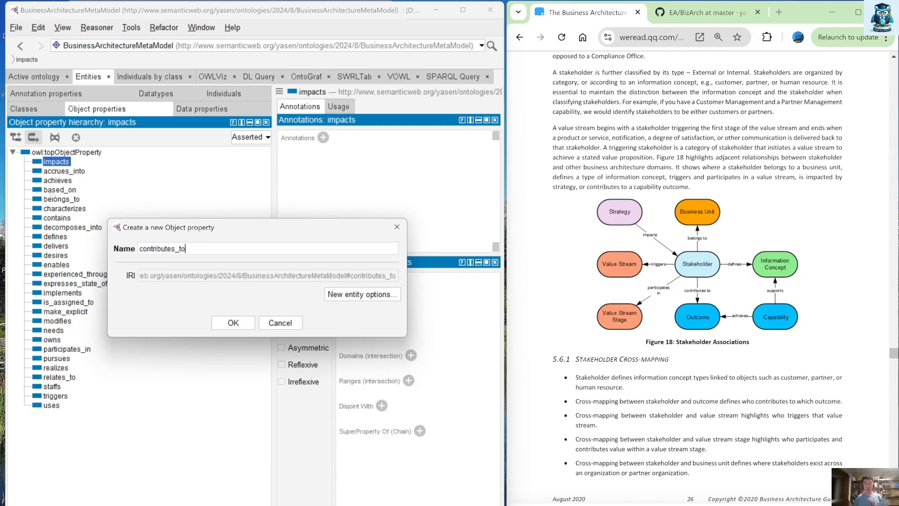
key(Return)
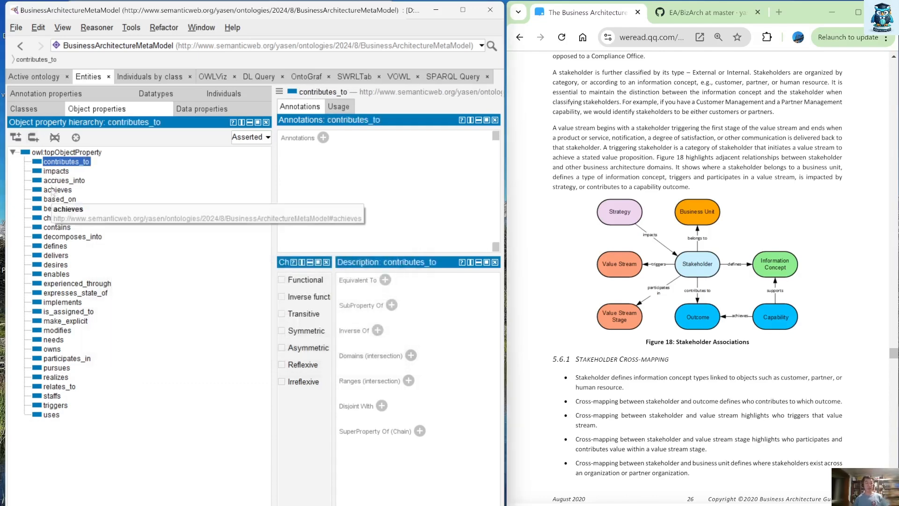
click(33, 138)
text(impar)
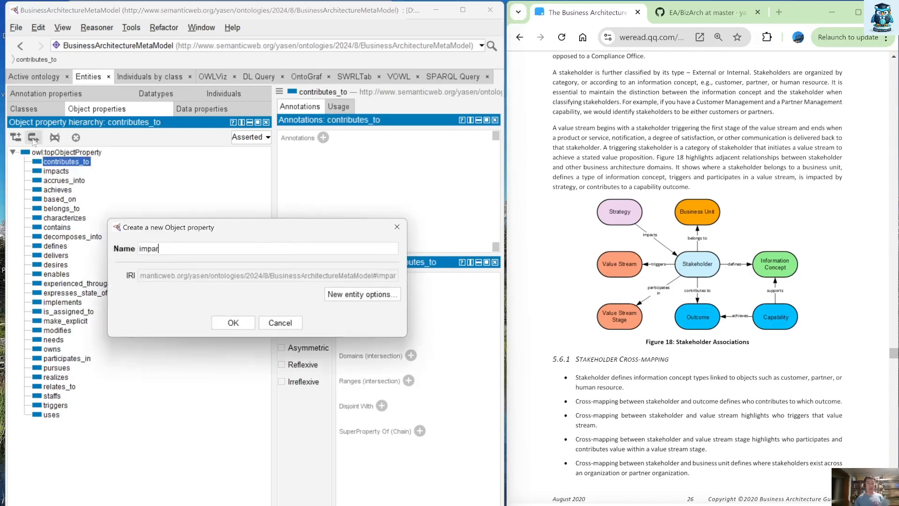
key(BackSpace)
text(cts)
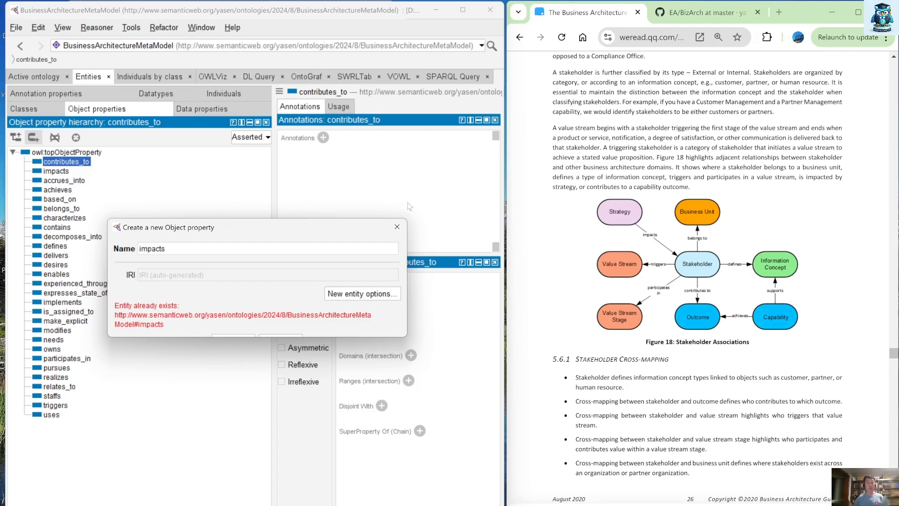
click(397, 227)
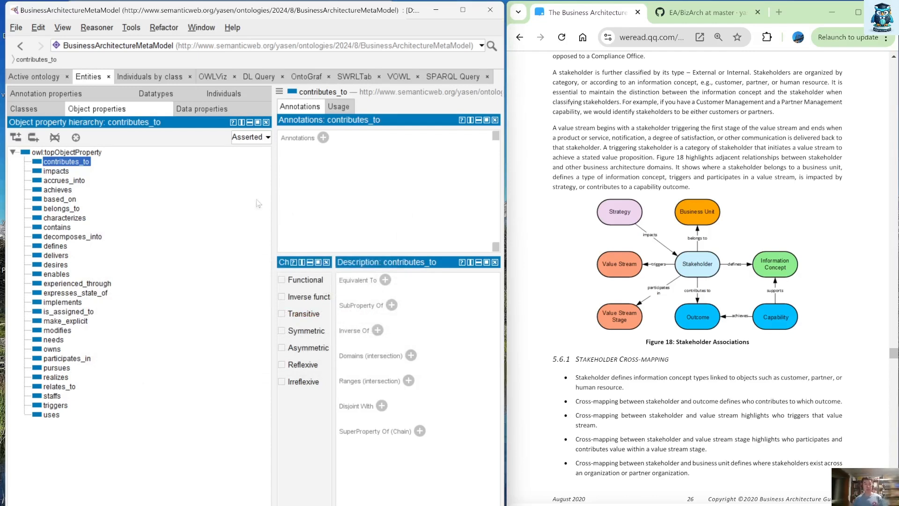
Add the object property assertion contributes_to Outcome to the Stakeholder individual.
click(159, 75)
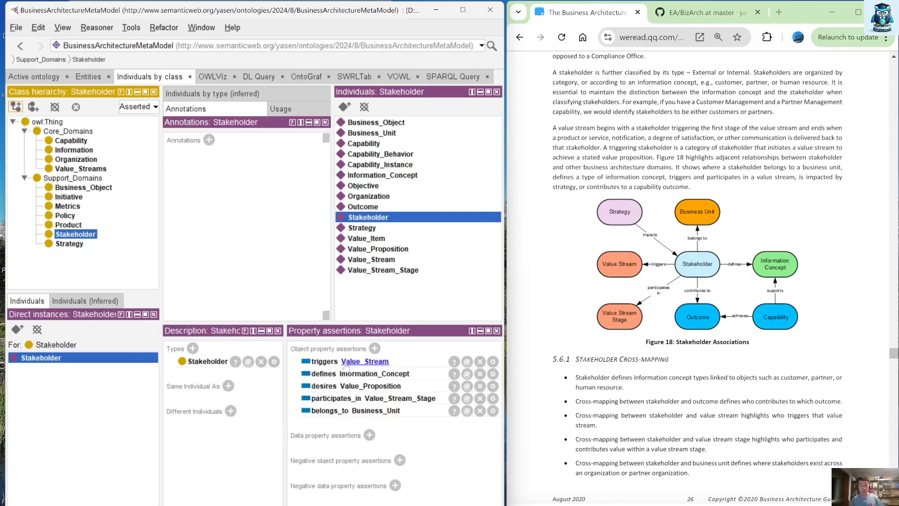
click(375, 348)
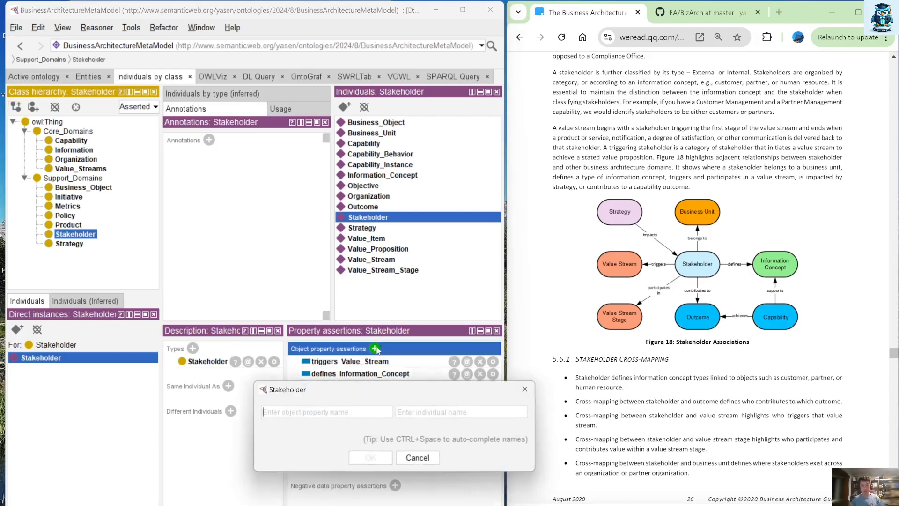
text(contr)
key(ctrl+space)
key(Tab)
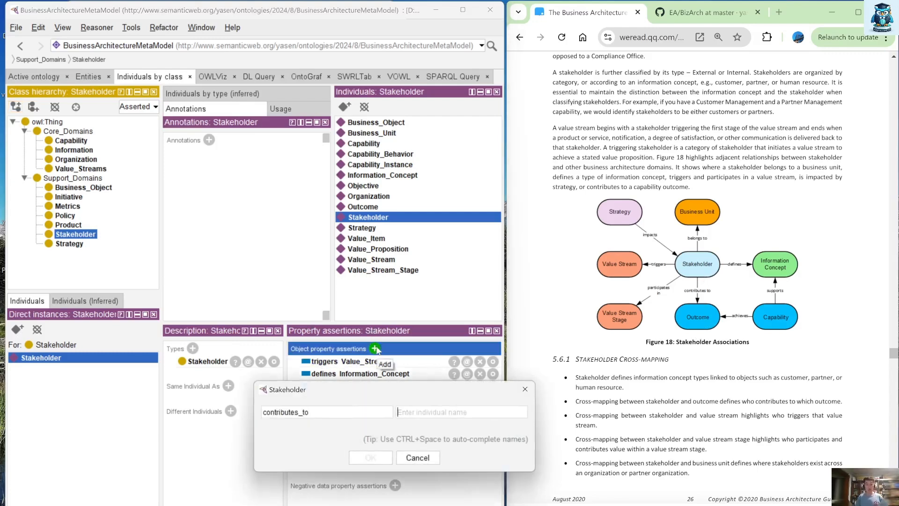
text(o Out)
text(c)
key(ctrl+space)
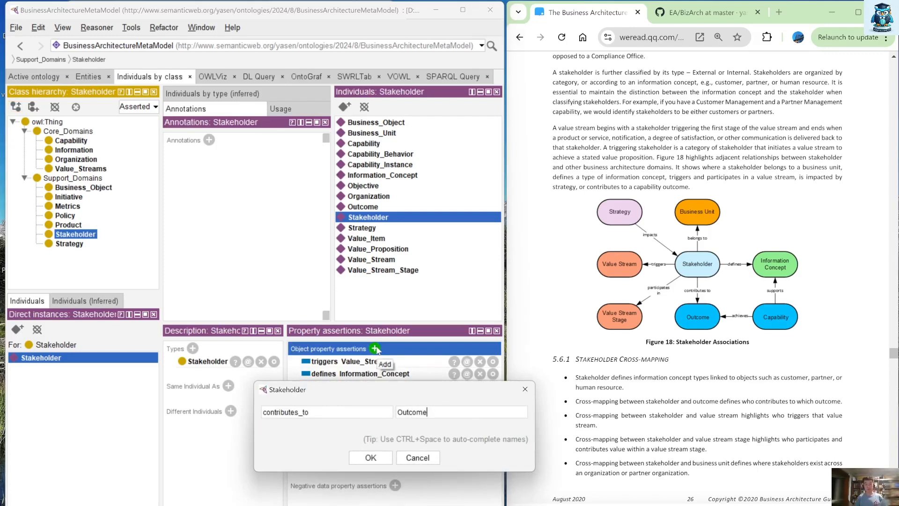
key(Return)
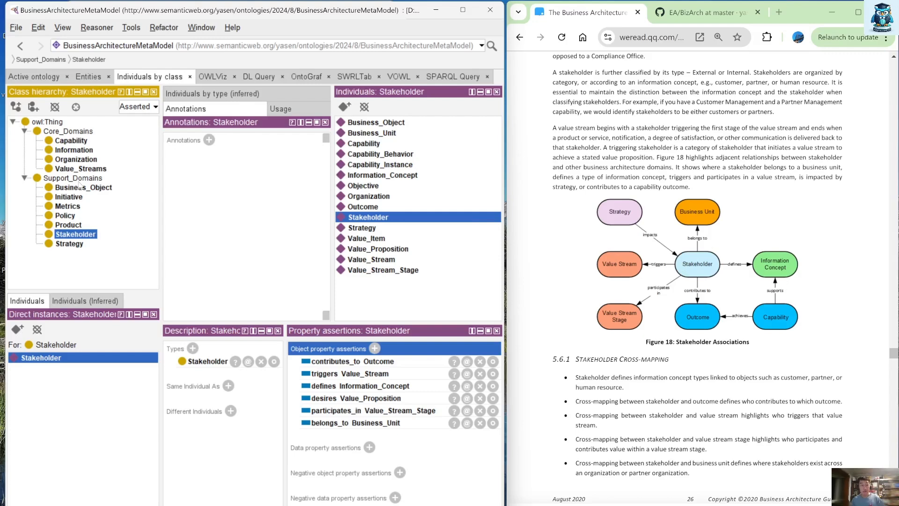
Check the Capability individual's property assertions against Figure 18 and create an object property named supports as a sibling of contributes_to.
click(72, 141)
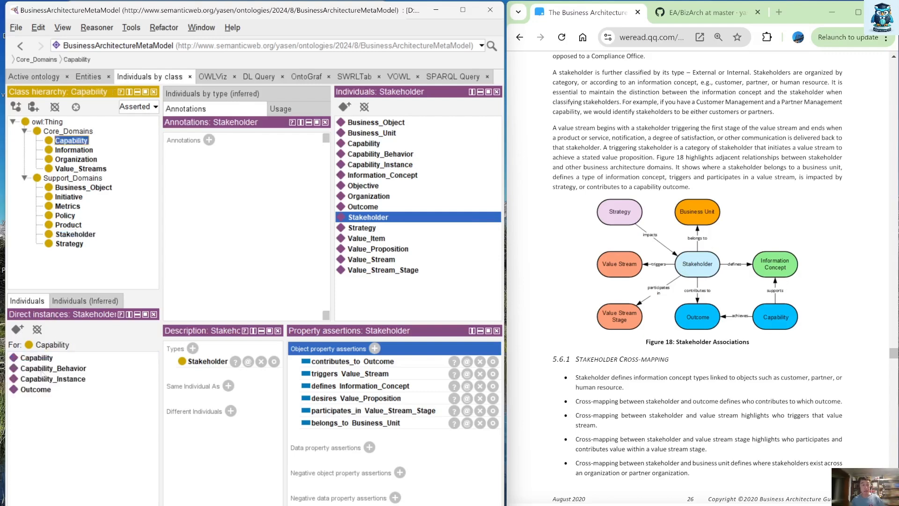
click(47, 357)
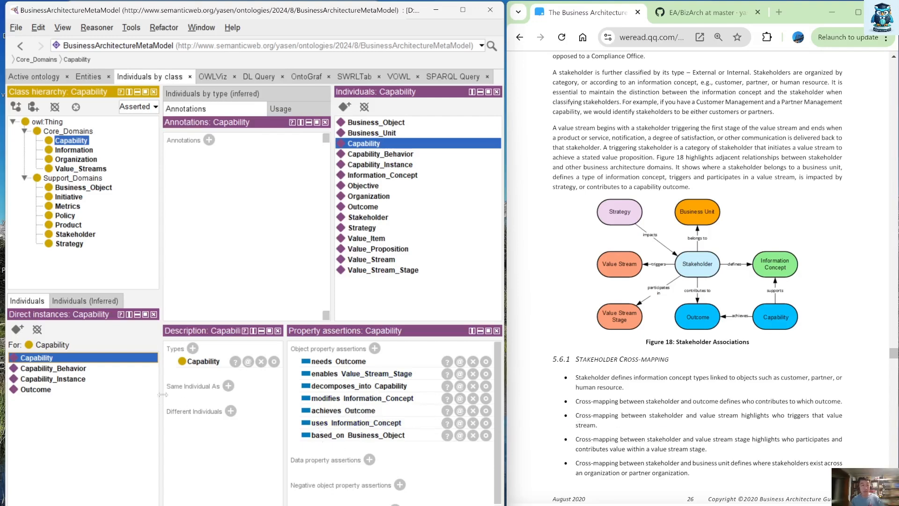
click(100, 77)
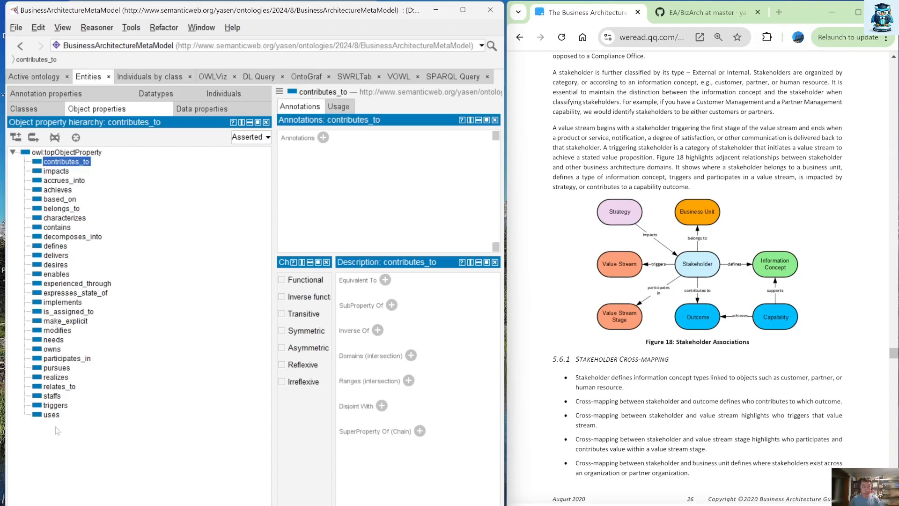
click(34, 138)
text(sup)
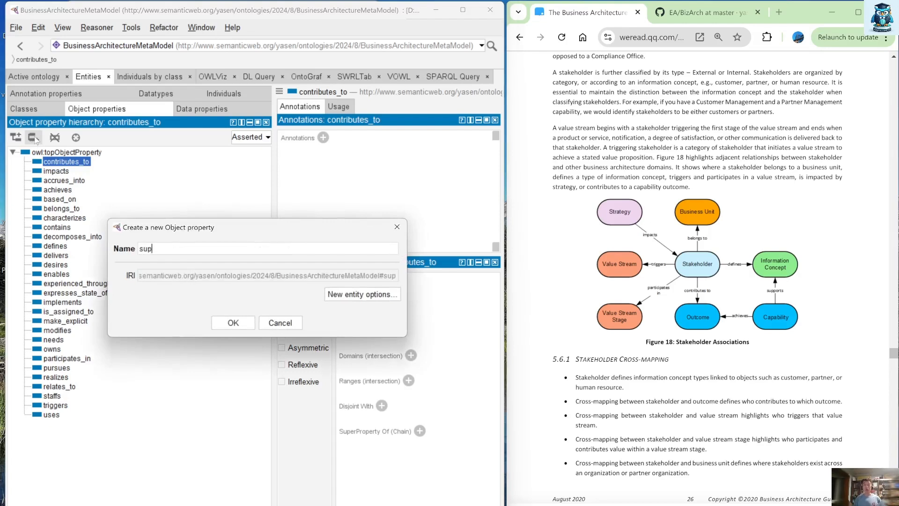
text(port)
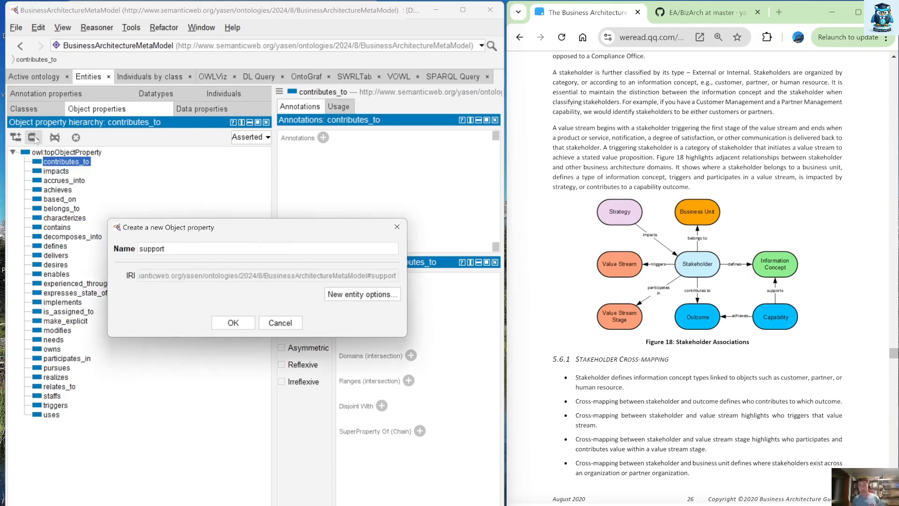
text(s)
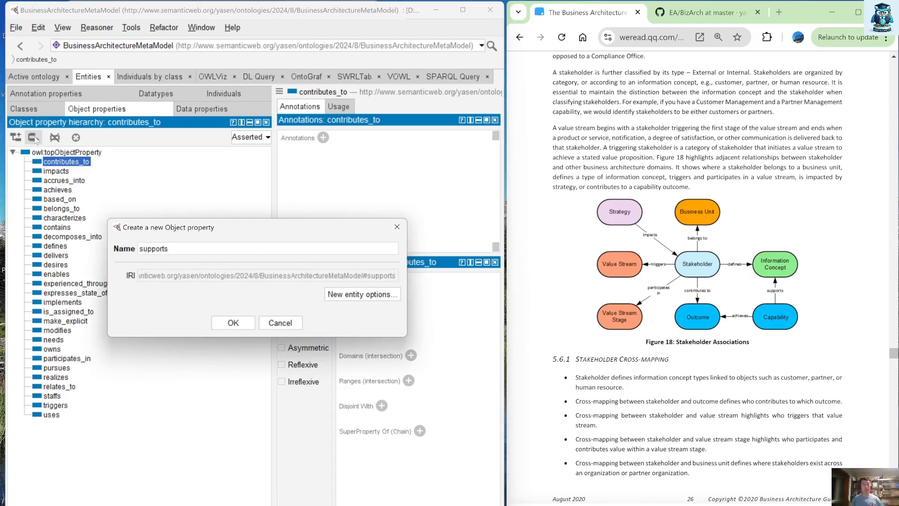
key(Return)
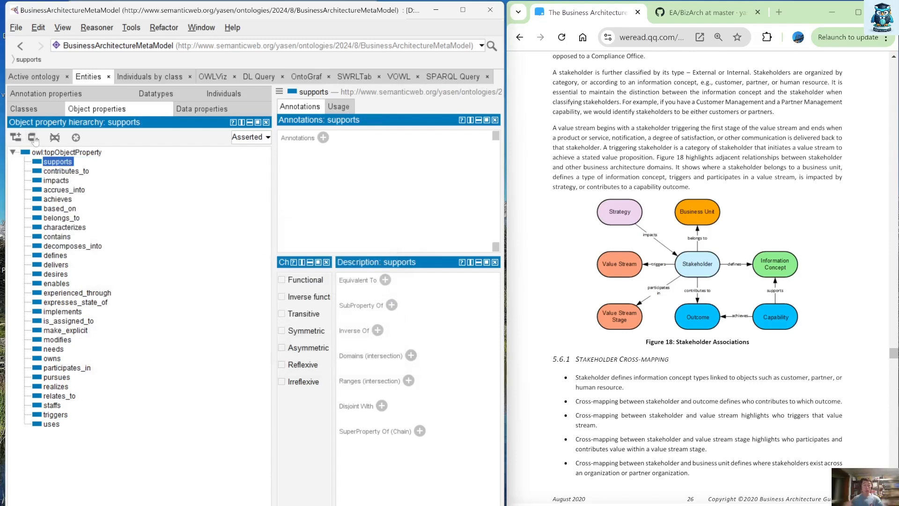
Add the object property assertion supports Information_Concept to the Capability individual.
click(144, 80)
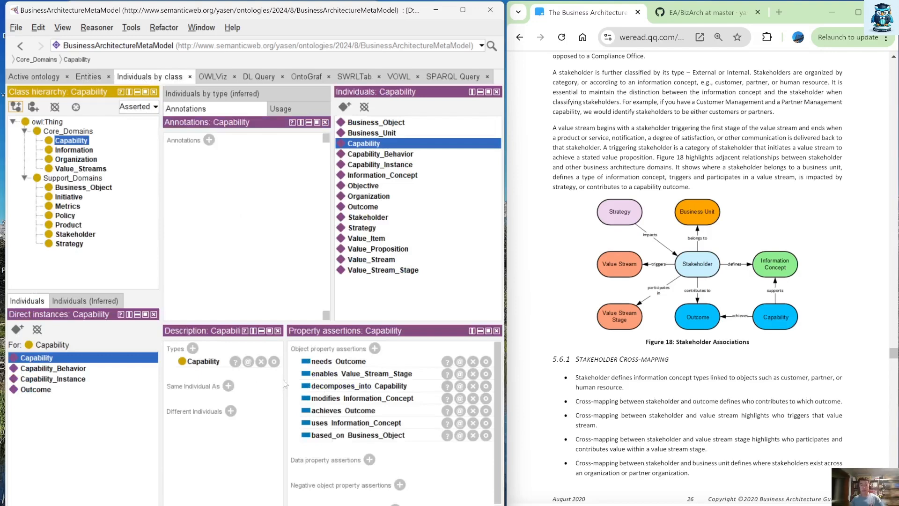
click(374, 348)
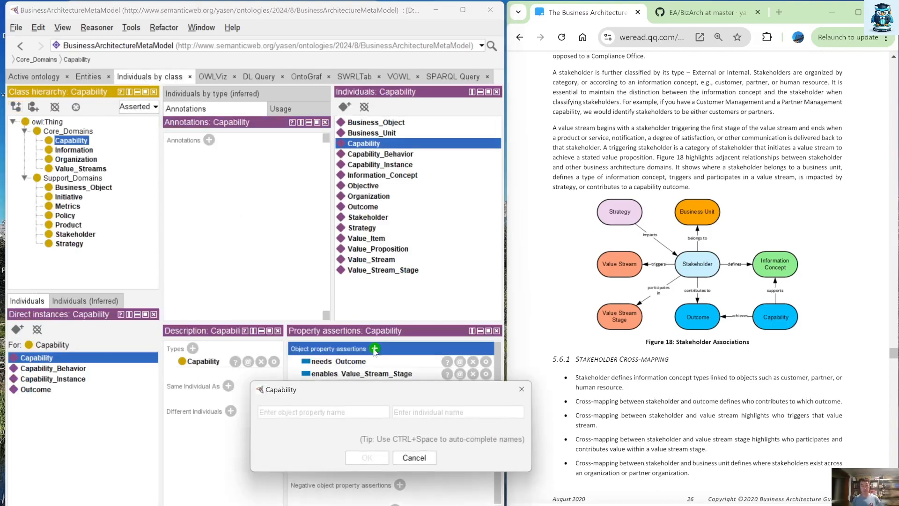
text(supports)
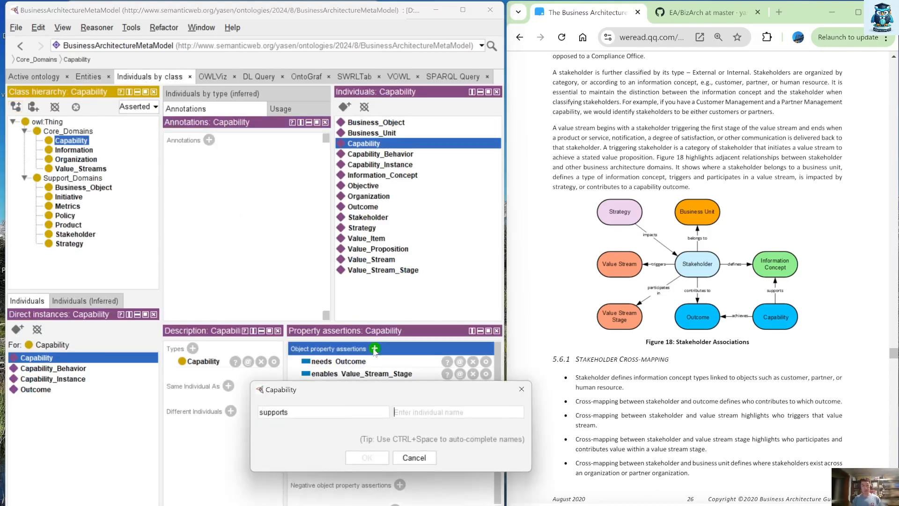
key(Tab)
text(infor)
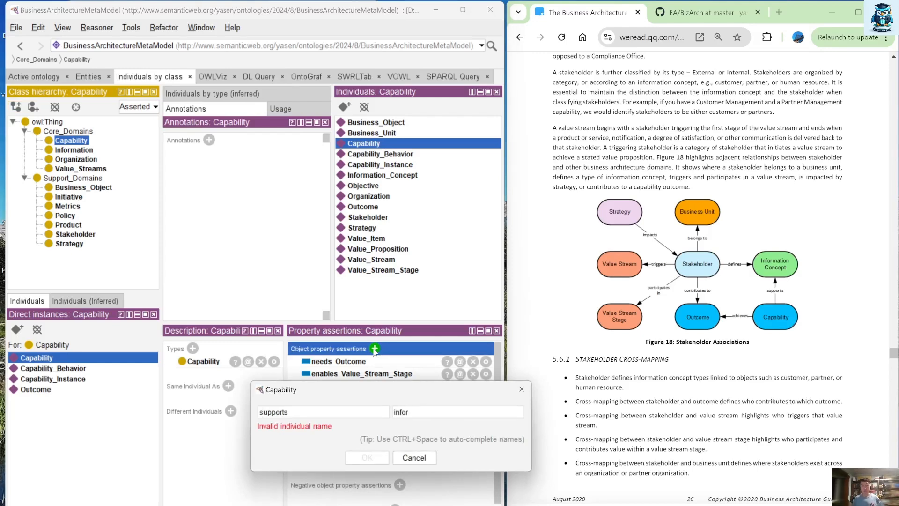
key(ctrl+space)
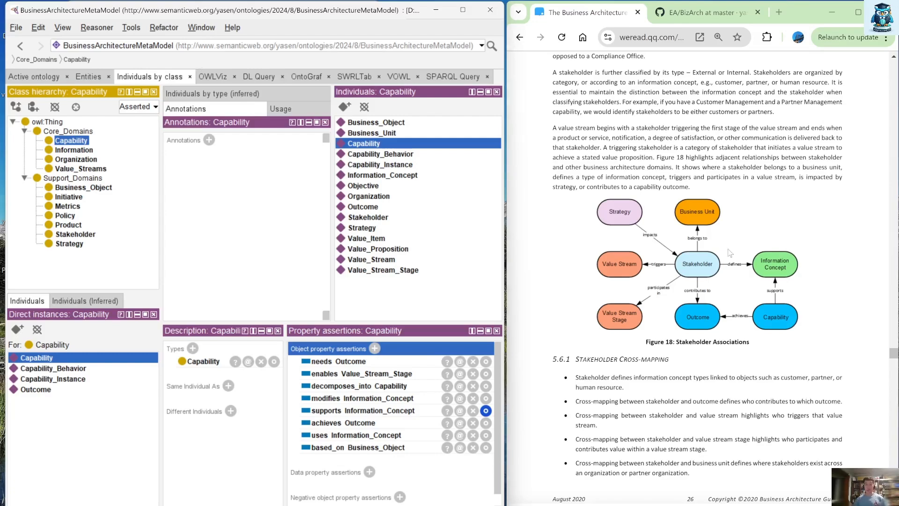
Bring the guide to Figure 20, Strategy Associations, and create an individual named Change in the Strategy class.
scroll(728, 253, down, 9)
scroll(729, 252, down, 8)
scroll(729, 253, up, 2)
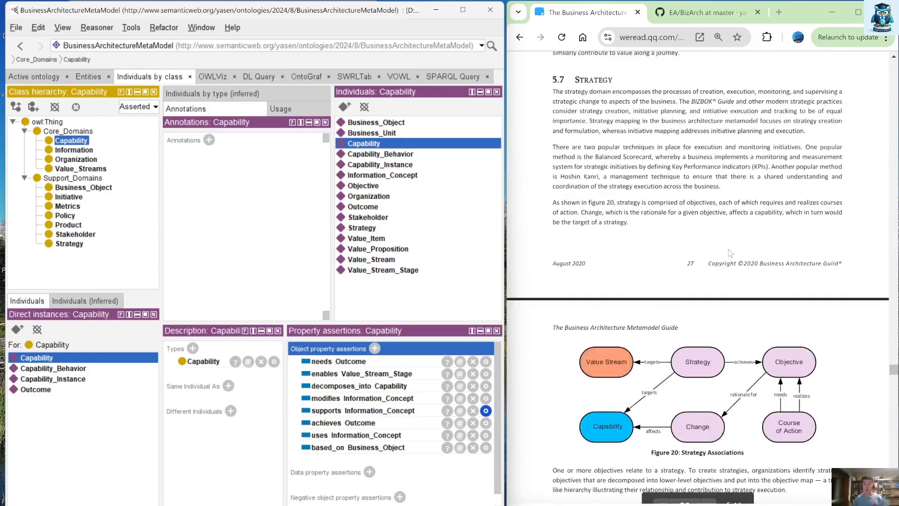
click(67, 244)
scroll(650, 351, down, 1)
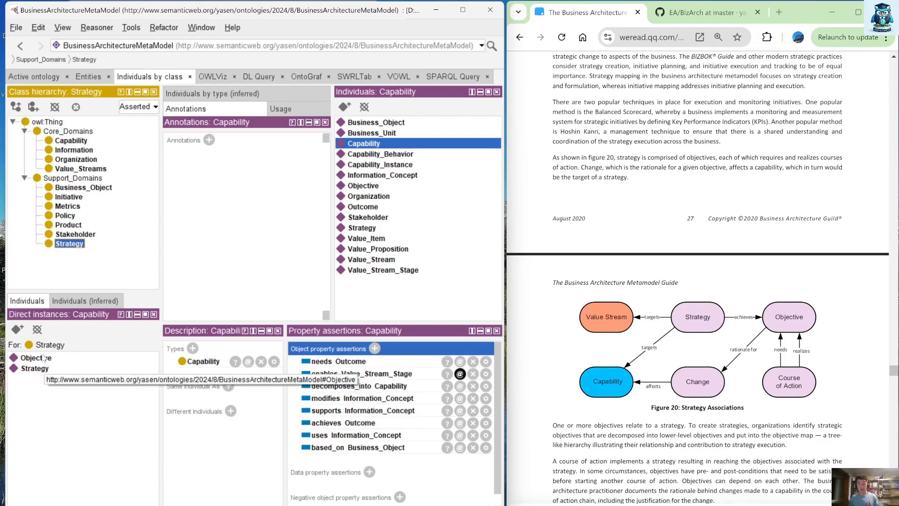
click(17, 330)
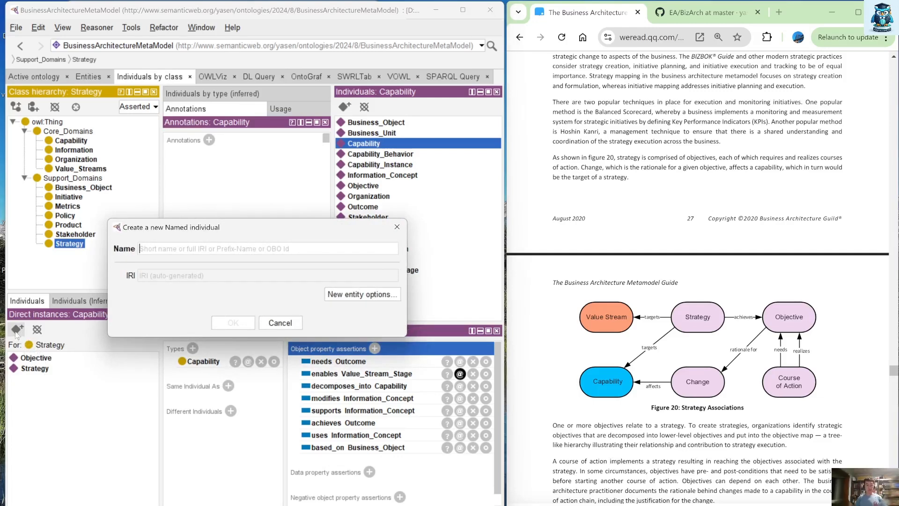
text(Change)
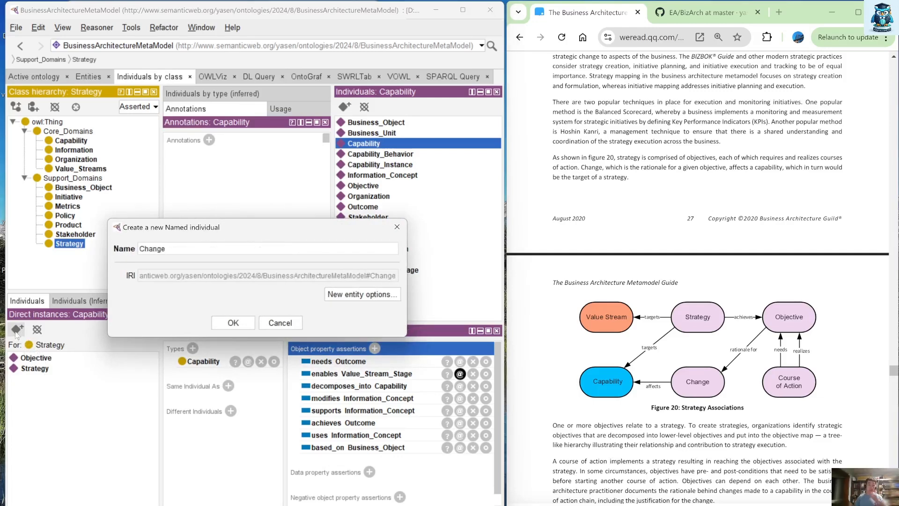
key(Return)
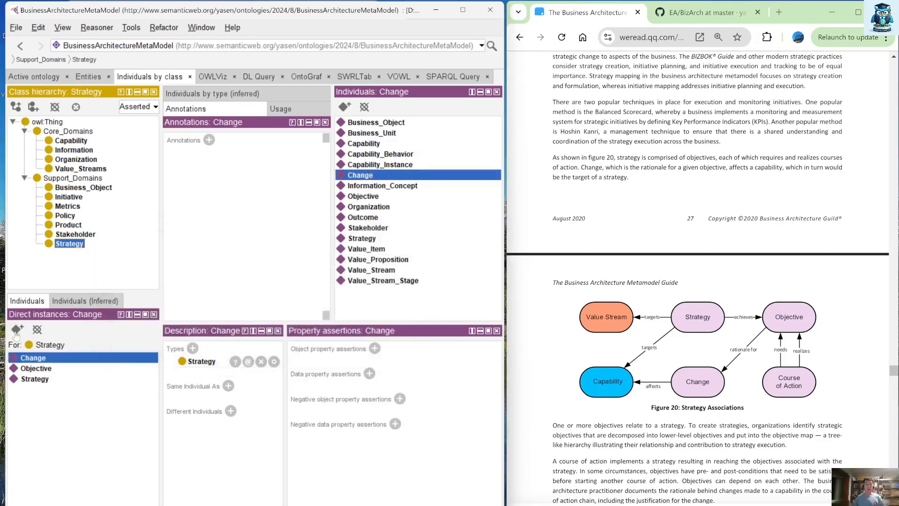
Create an individual named Course_of_Action in the Strategy class, and bring up the Strategy individual's property assertions.
click(17, 331)
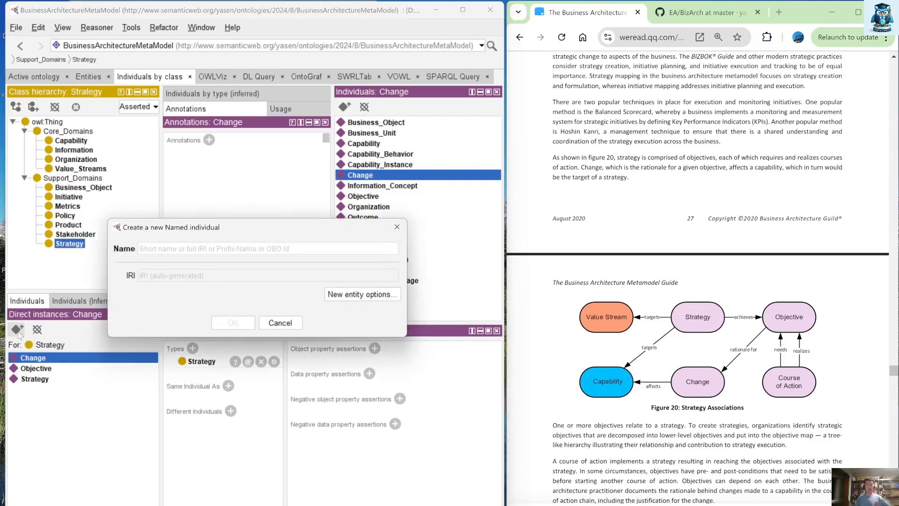
text(Coure)
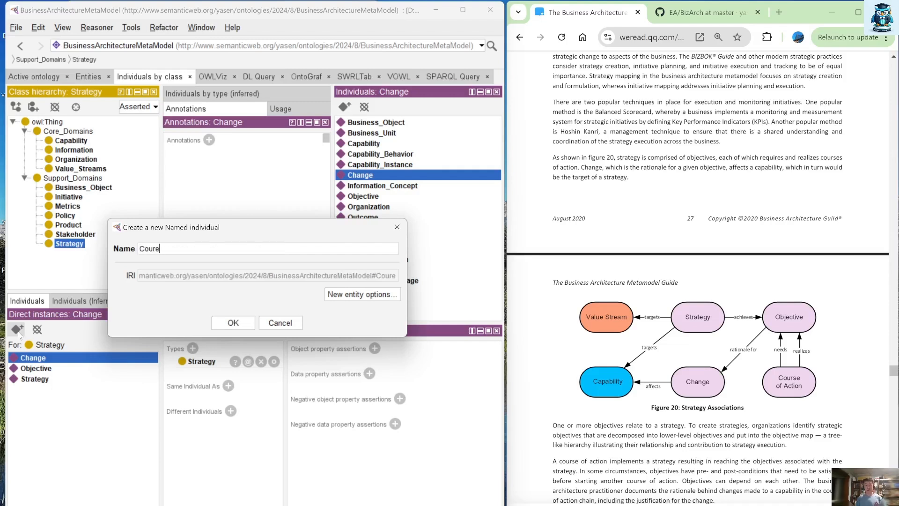
key(BackSpace)
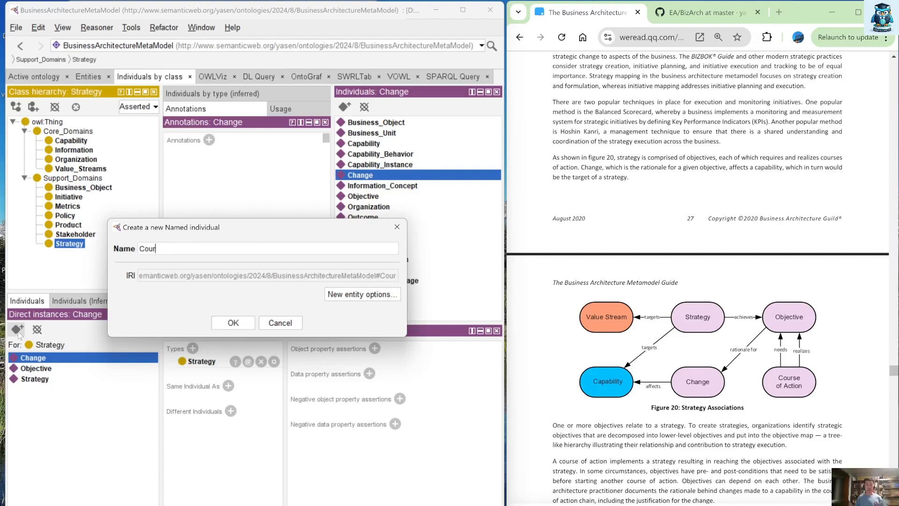
text(se_of_)
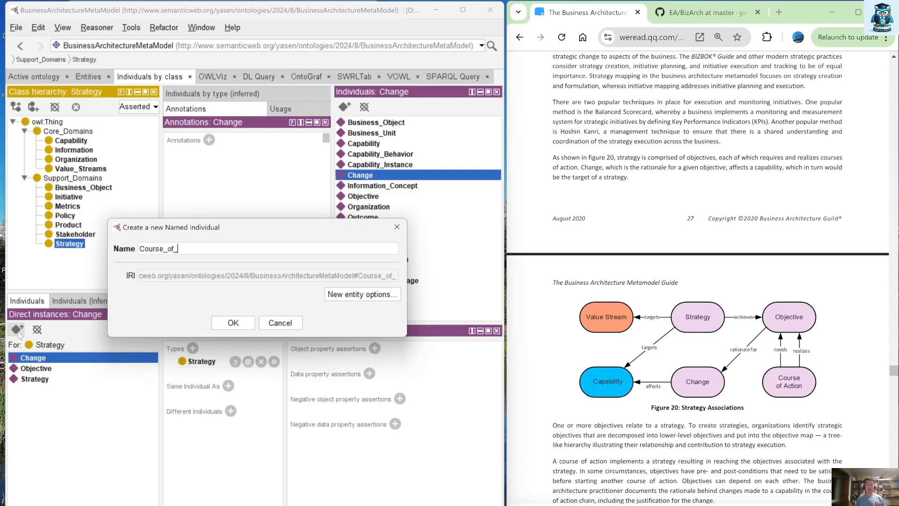
text(Action)
key(Return)
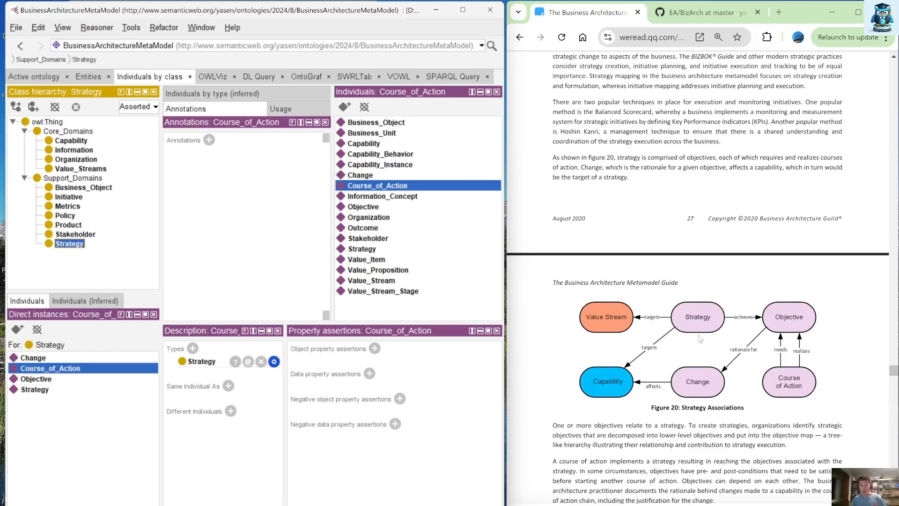
click(39, 390)
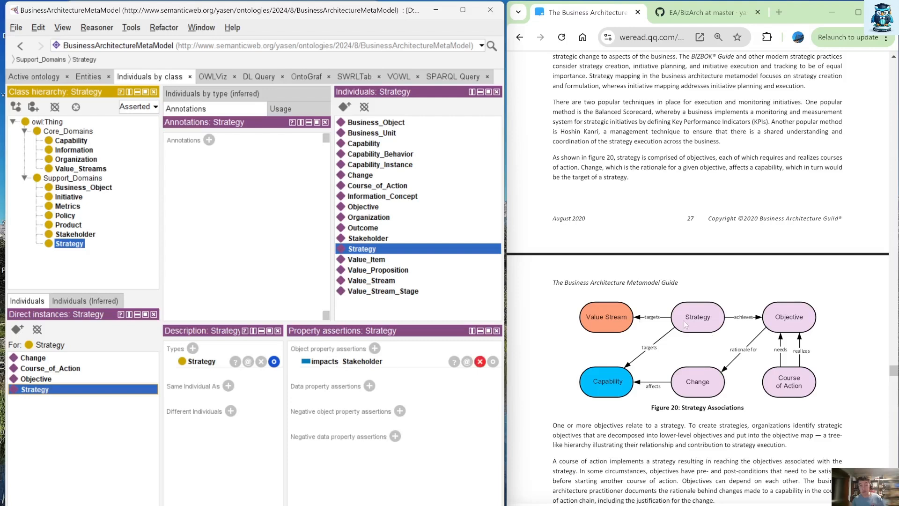
click(375, 349)
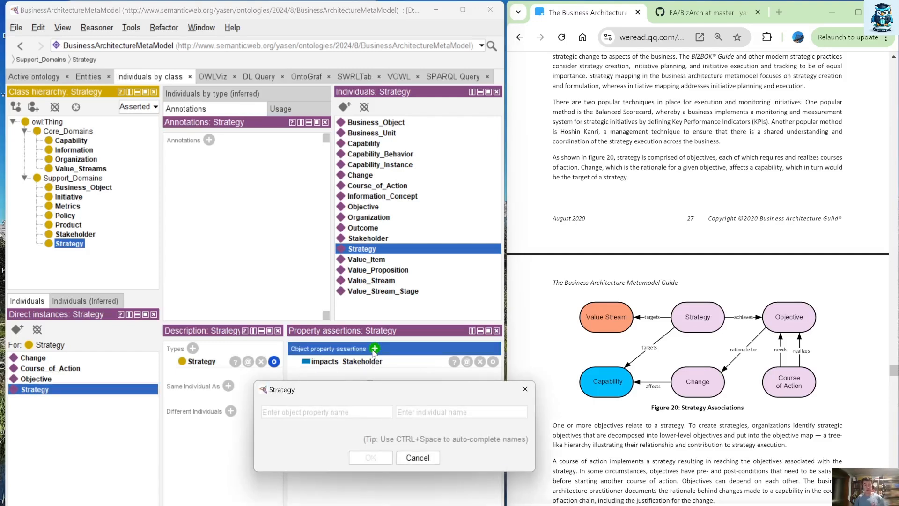
text(targ)
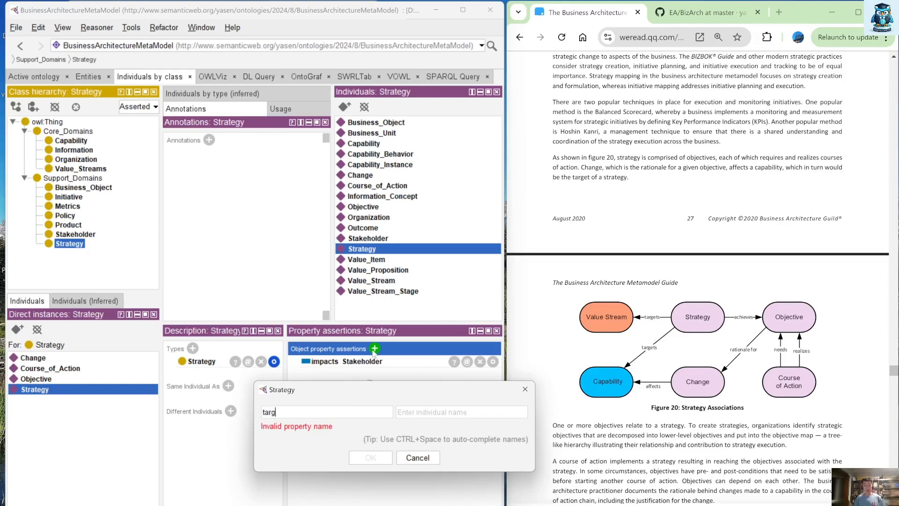
key(Escape)
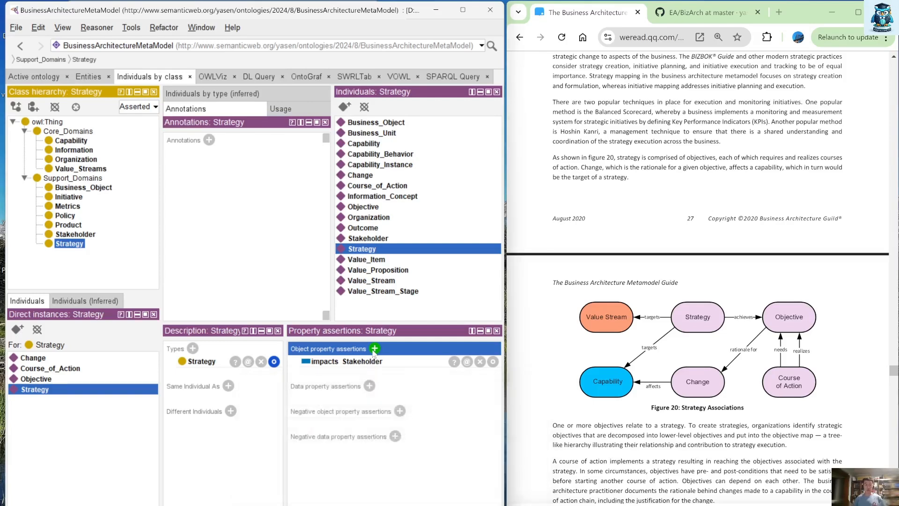
Create an object property named targets as a sibling of supports.
click(89, 77)
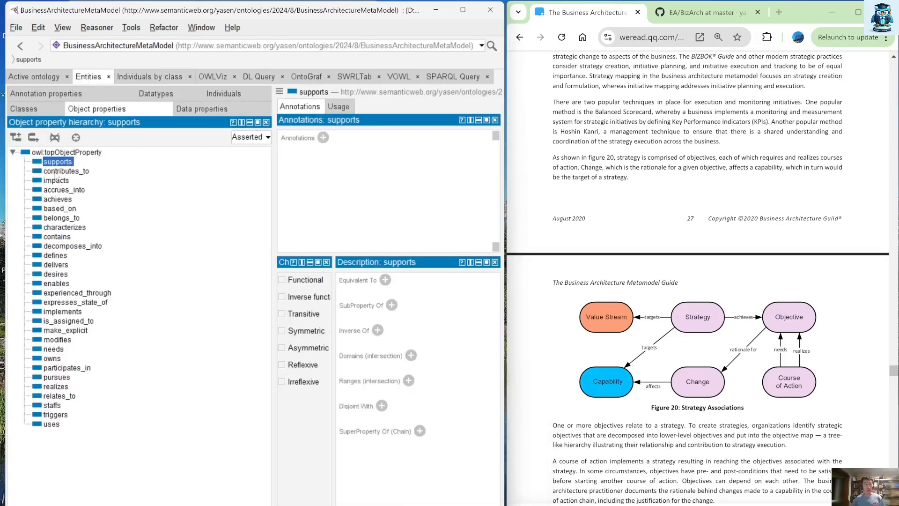
click(32, 137)
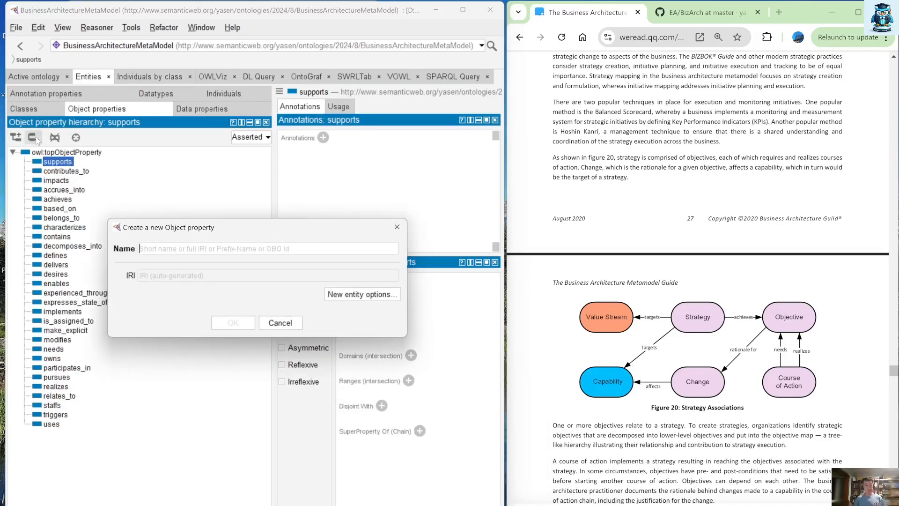
text(targets)
key(Return)
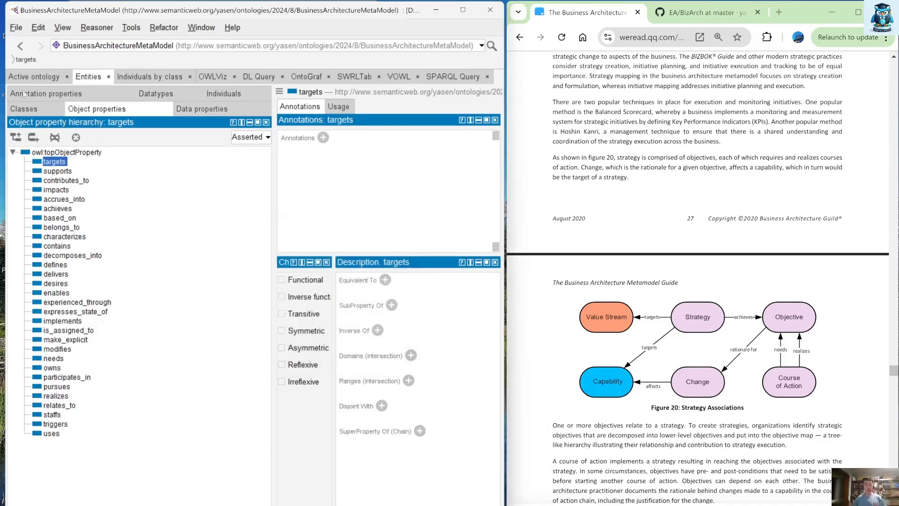
Add the object property assertion targets Value_Stream to the Strategy individual.
click(182, 77)
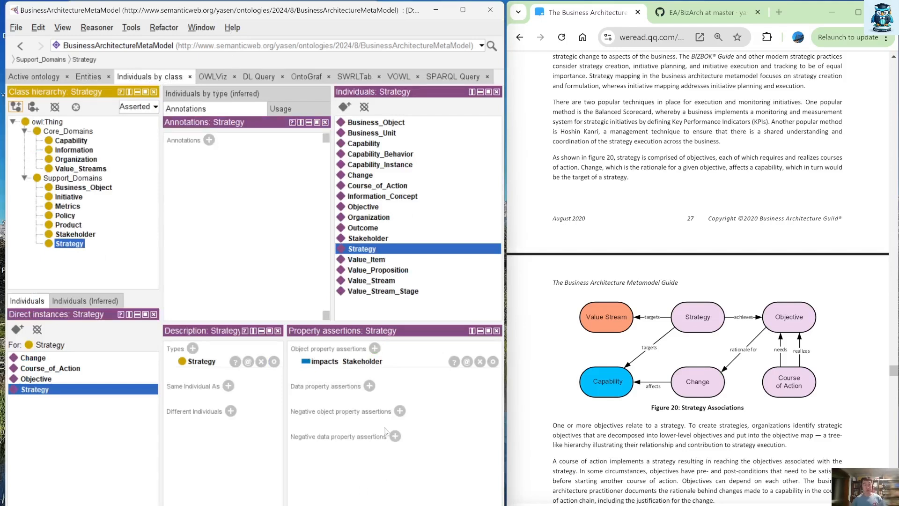
click(375, 348)
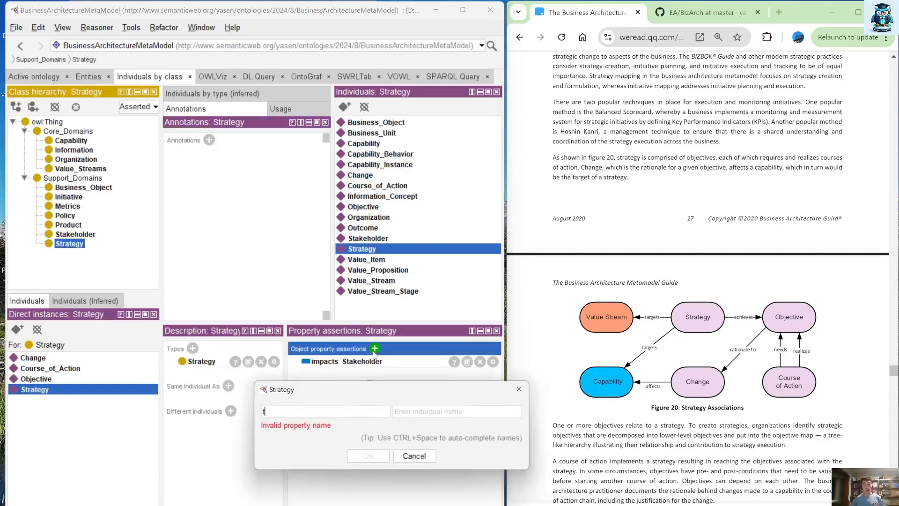
text(targets)
key(Tab)
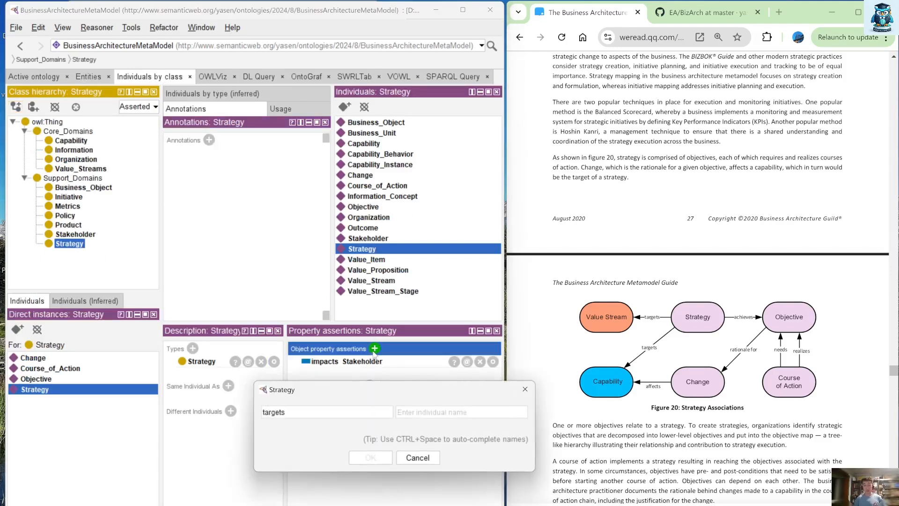
text(val)
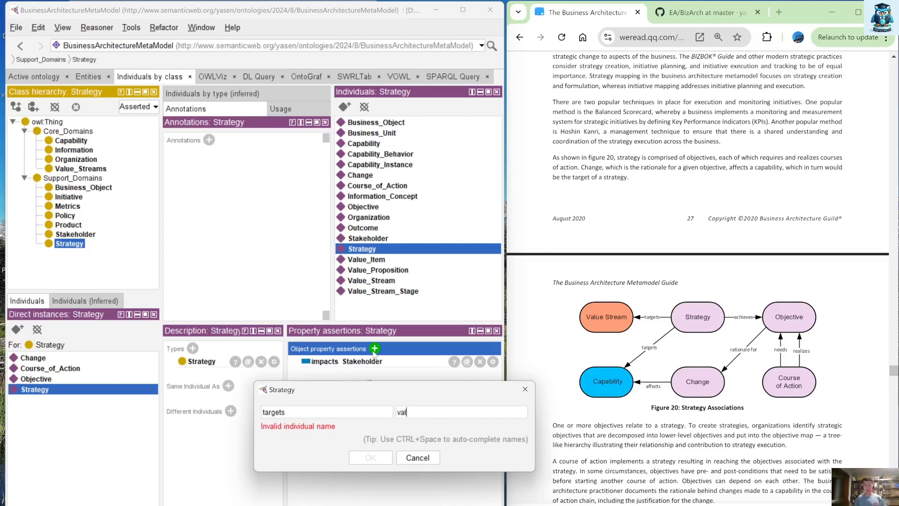
text(ue)
key(ctrl+space)
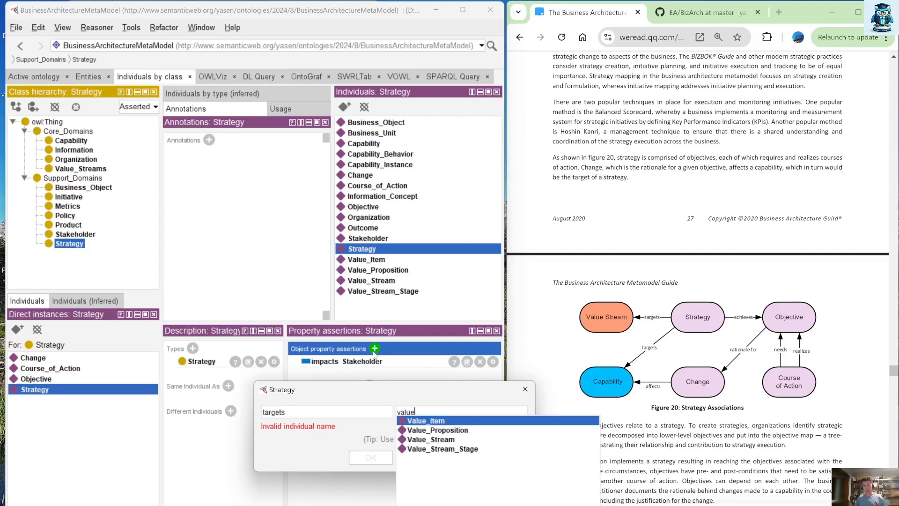
key(Down)
key(Down)
key(Return)
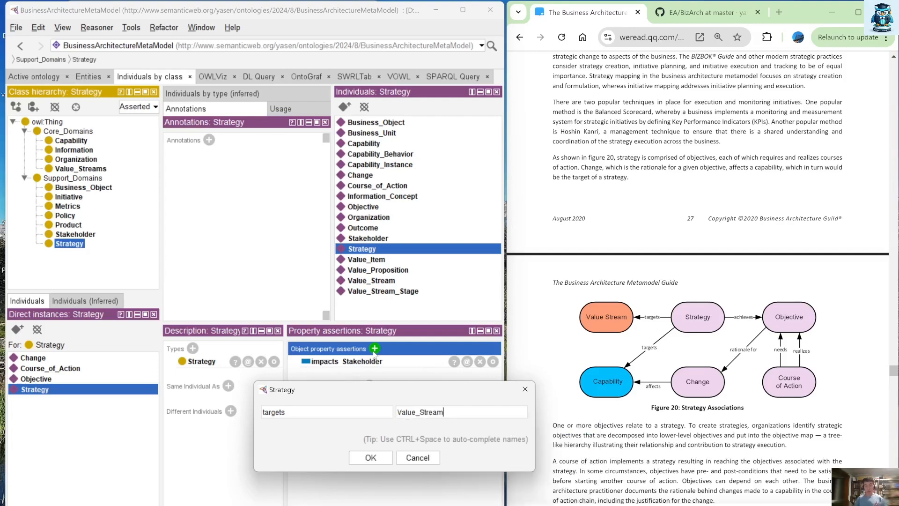
key(Return)
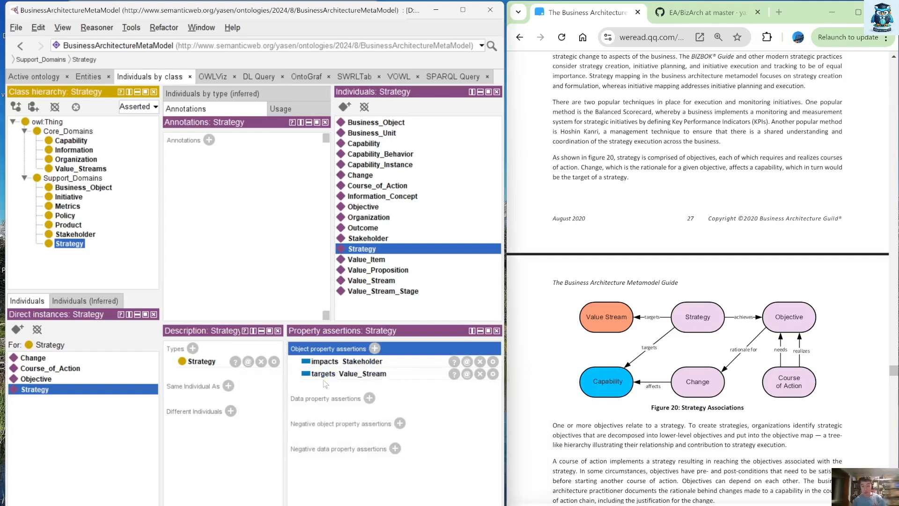
Add the object property assertion targets Capability to the Strategy individual.
click(375, 349)
text(tar)
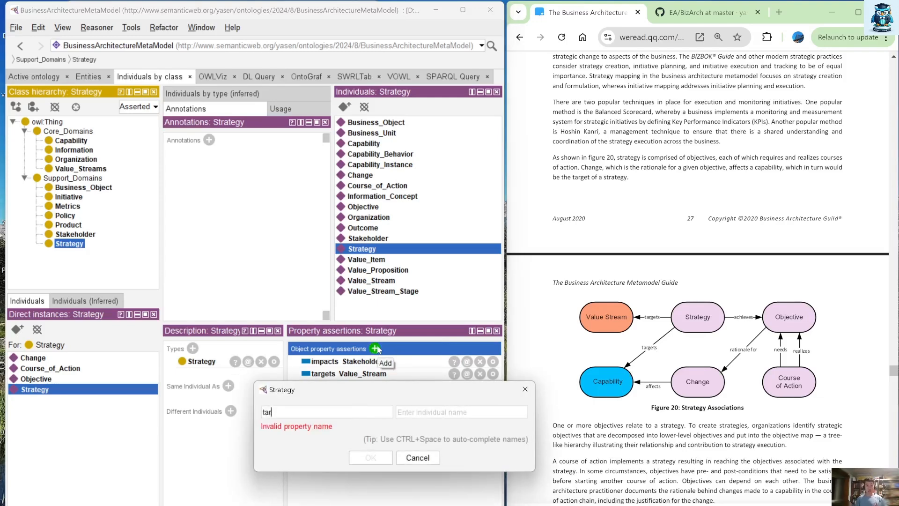
key(ctrl+space)
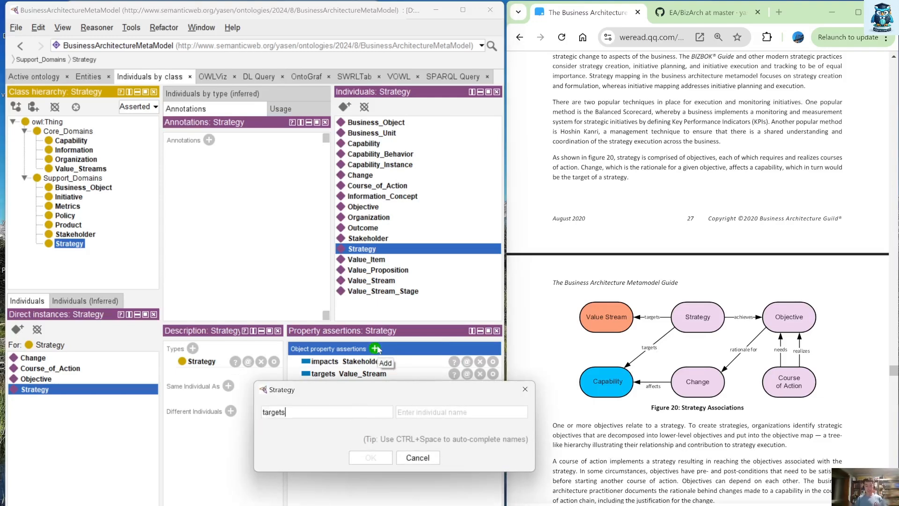
key(Tab)
text(capa)
key(ctrl+space)
key(Return)
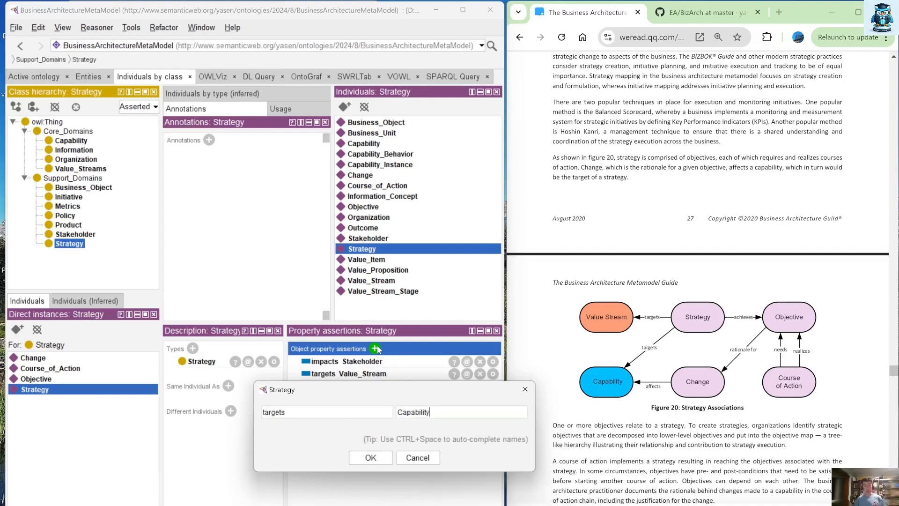
key(Return)
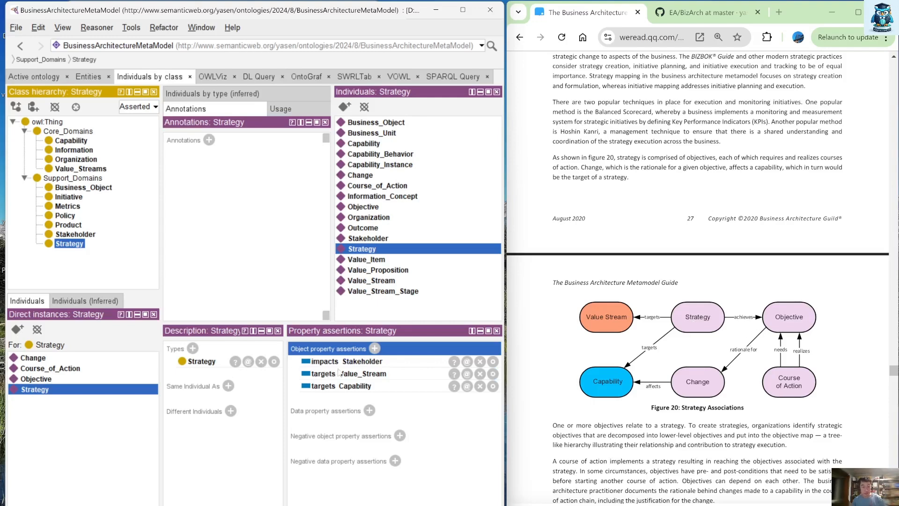
click(375, 348)
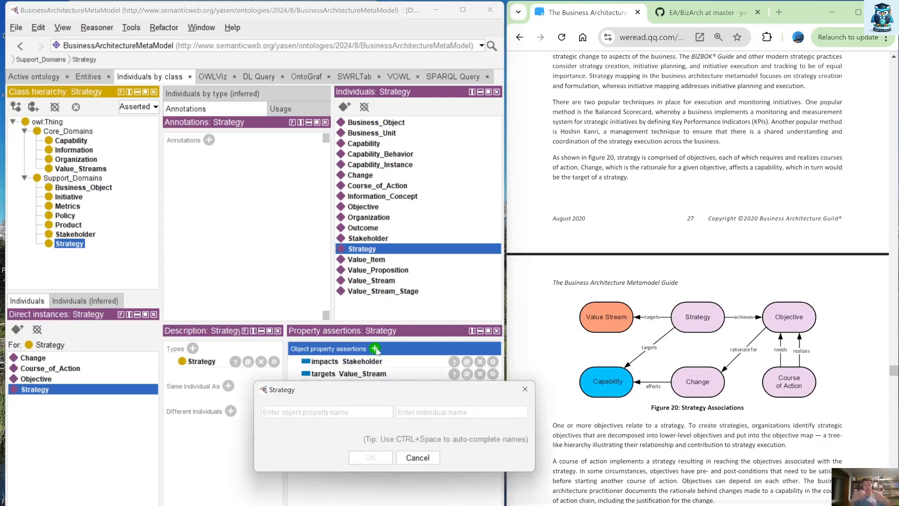
text(achi)
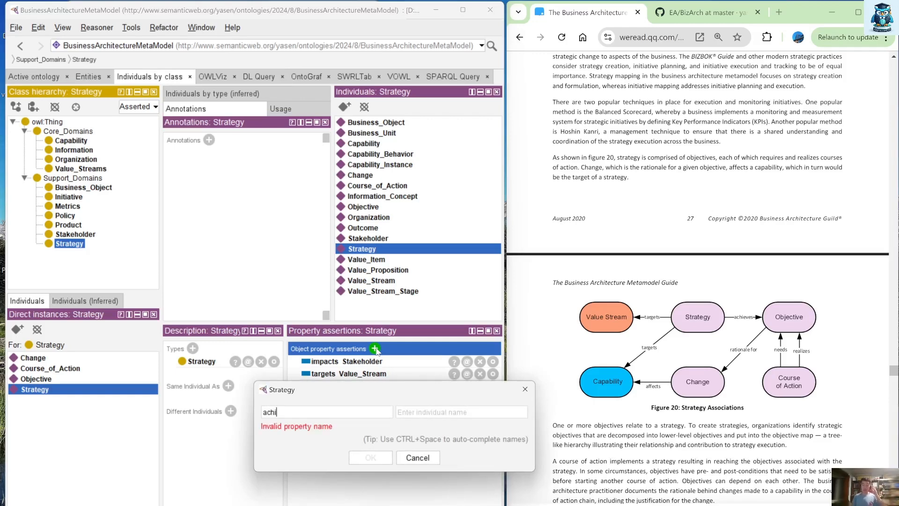
text(eves)
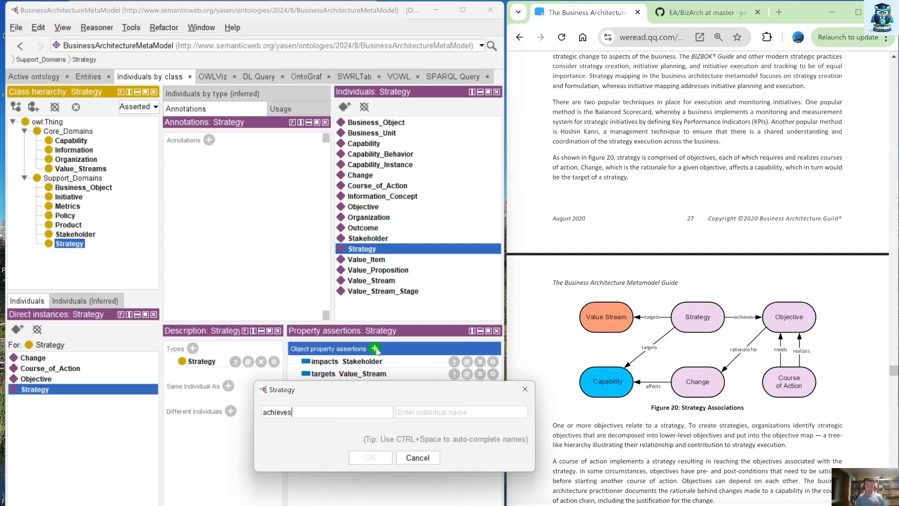
key(Escape)
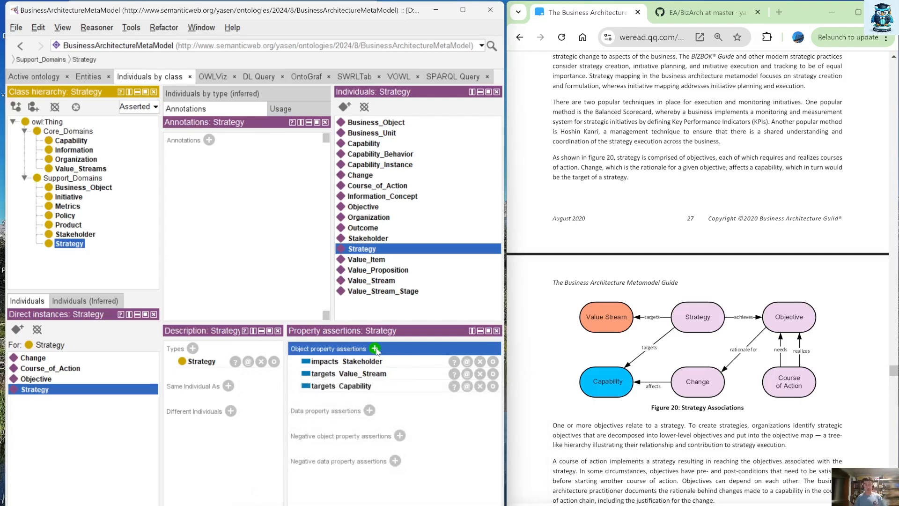
Add the object property assertion achieves Objective to the Strategy individual.
click(375, 348)
text(achieves)
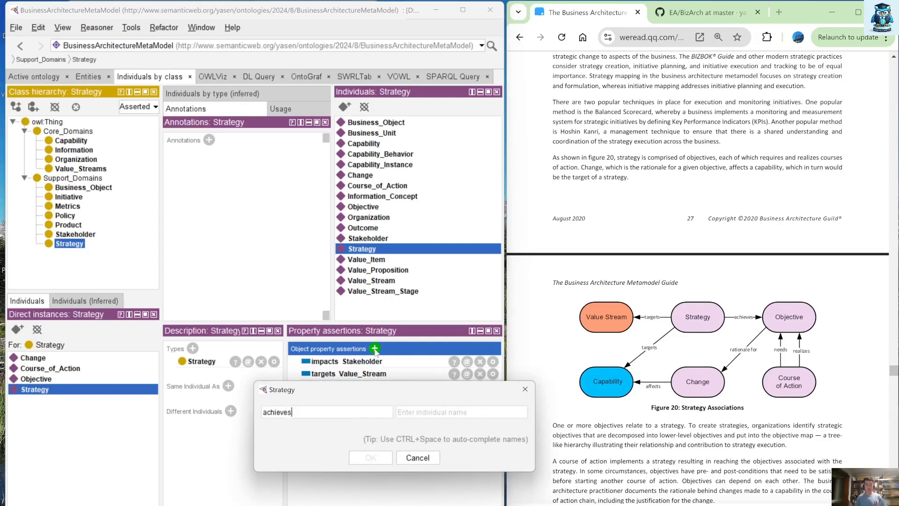
key(Tab)
text(Objective)
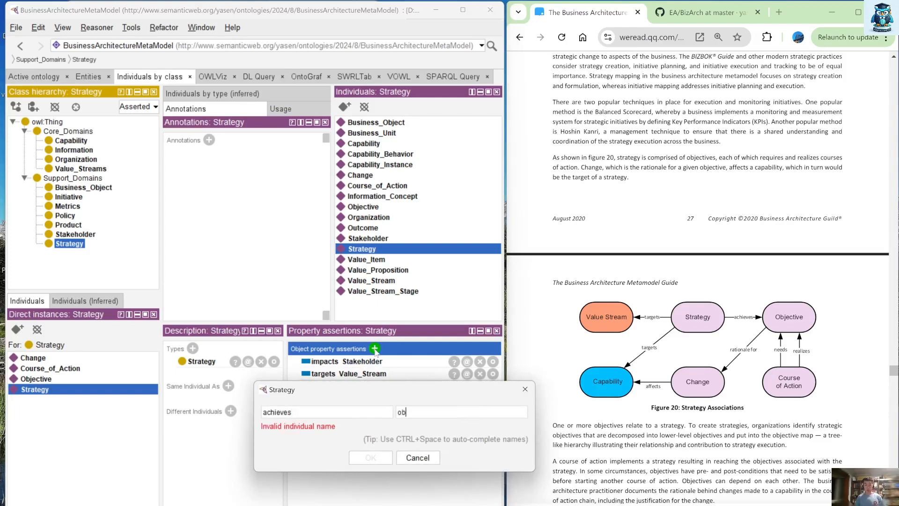
key(Return)
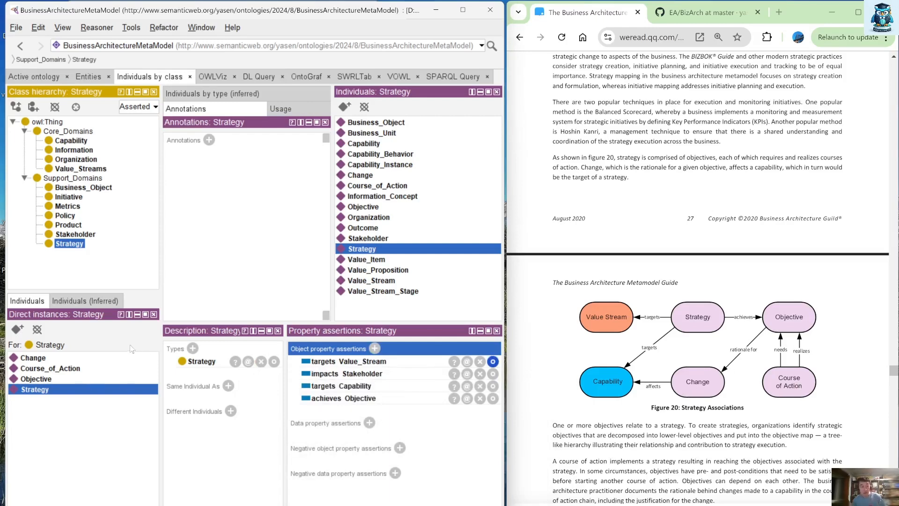
Select the Objective individual and create an object property named rationale_for as a sibling of targets.
click(39, 378)
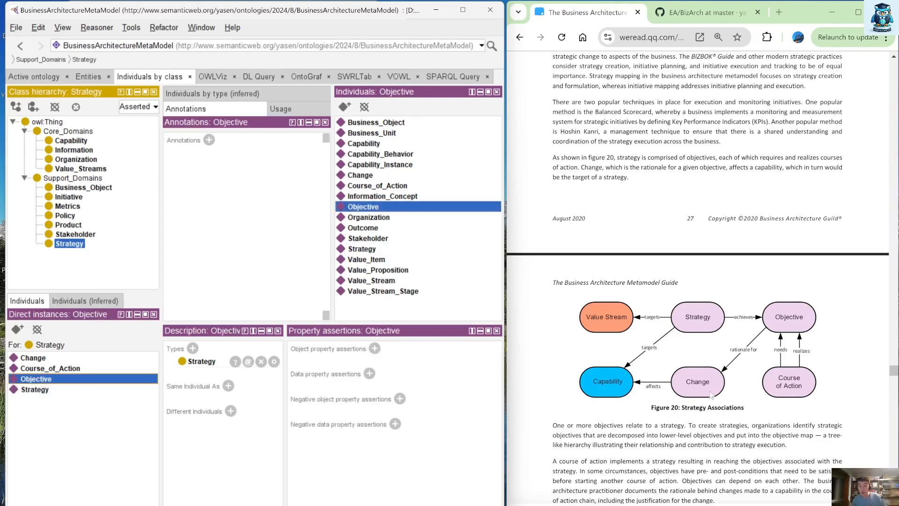
click(33, 106)
key(Escape)
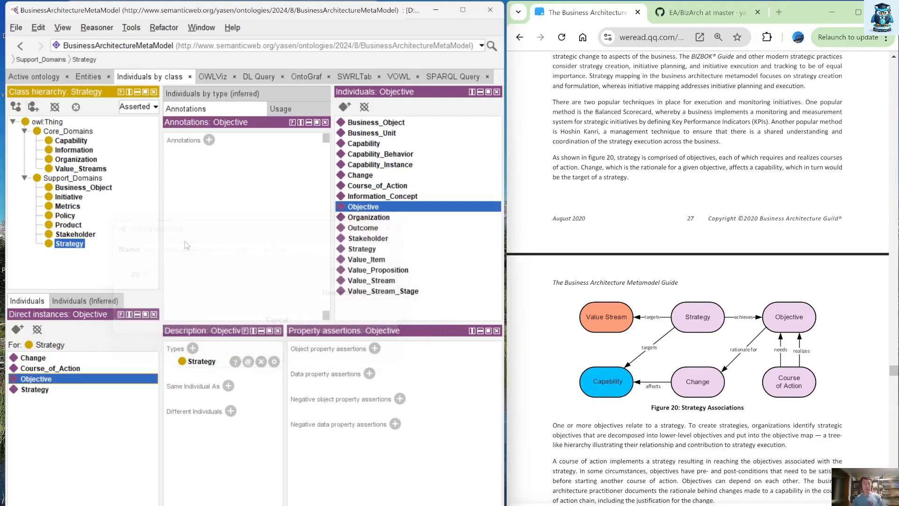
click(88, 77)
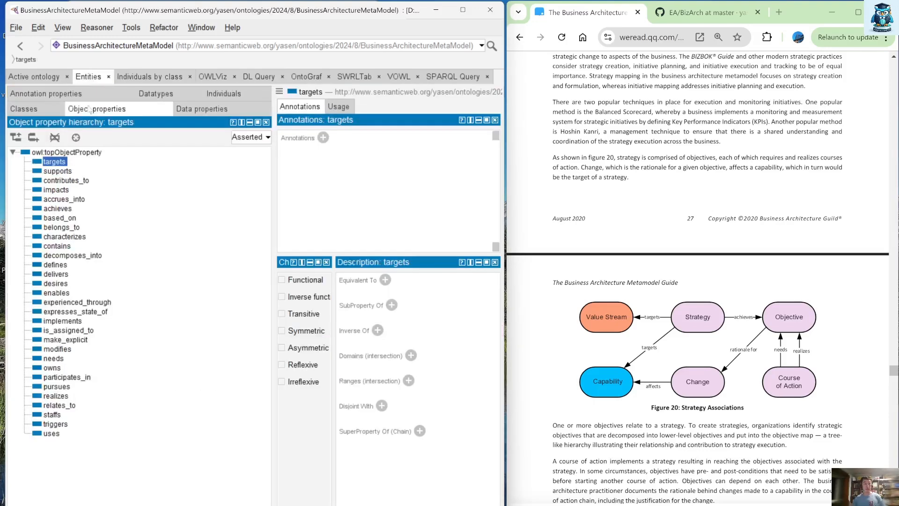
click(33, 137)
text(rationale)
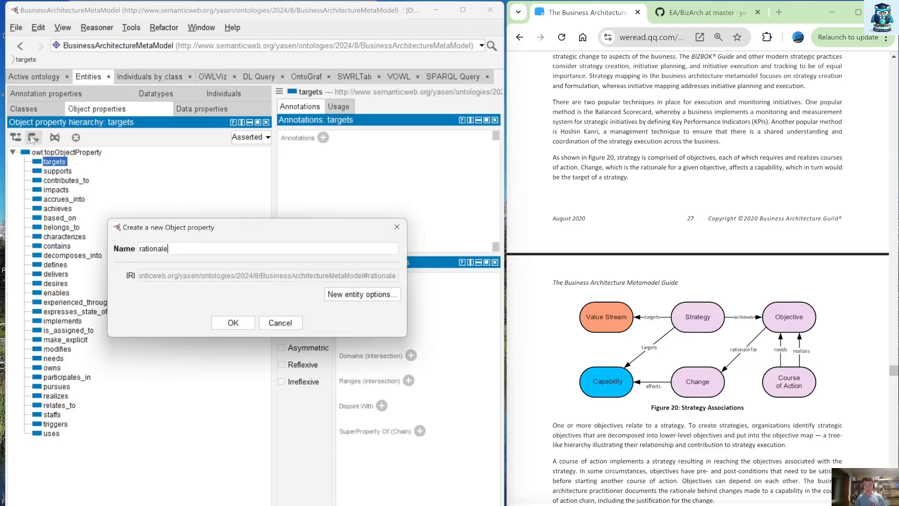
text(_for)
key(Return)
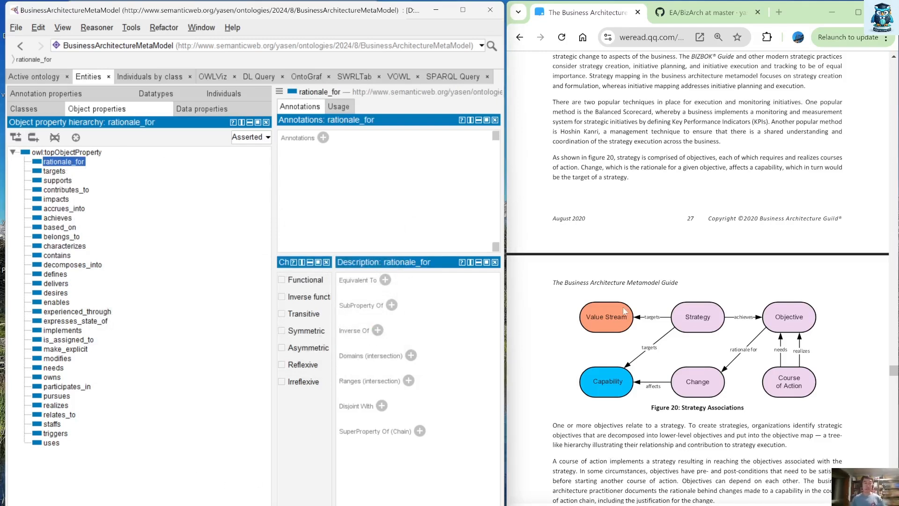
Add the object property assertion rationale_for Change to the Objective individual.
click(148, 79)
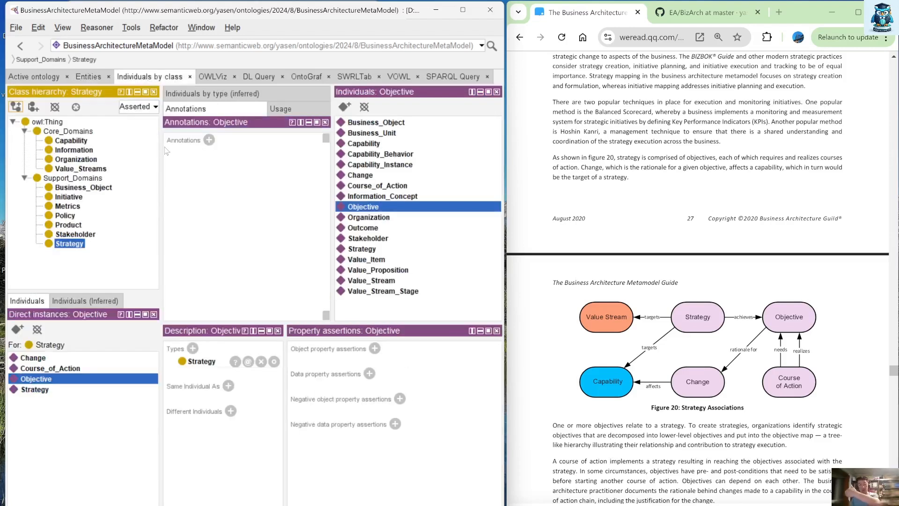
click(375, 348)
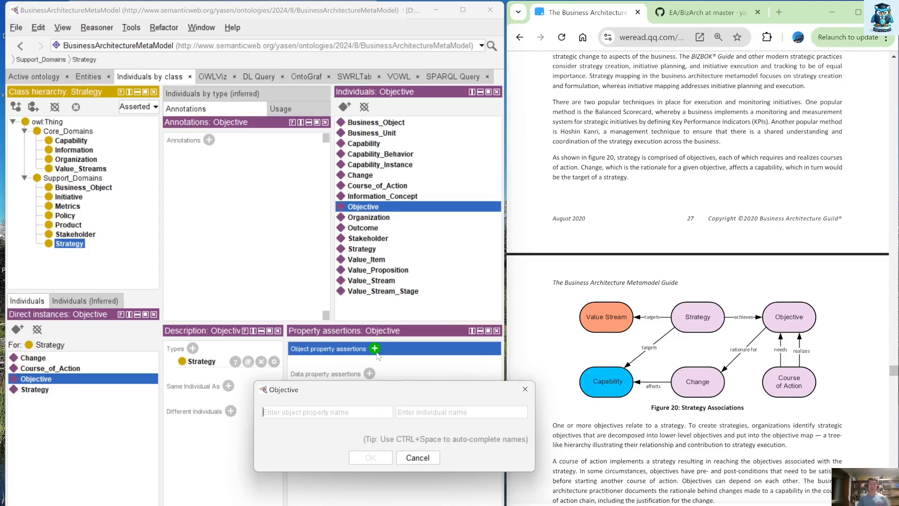
text(r)
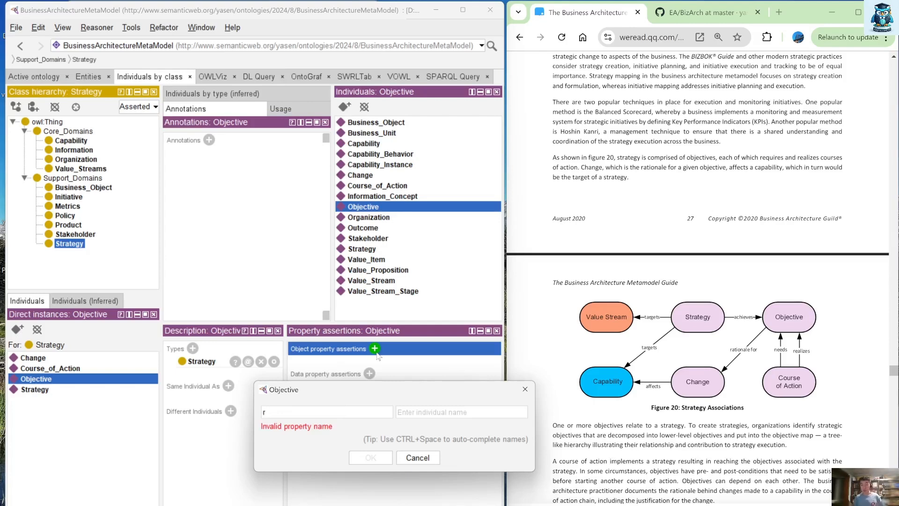
text(ationale_for)
key(Tab)
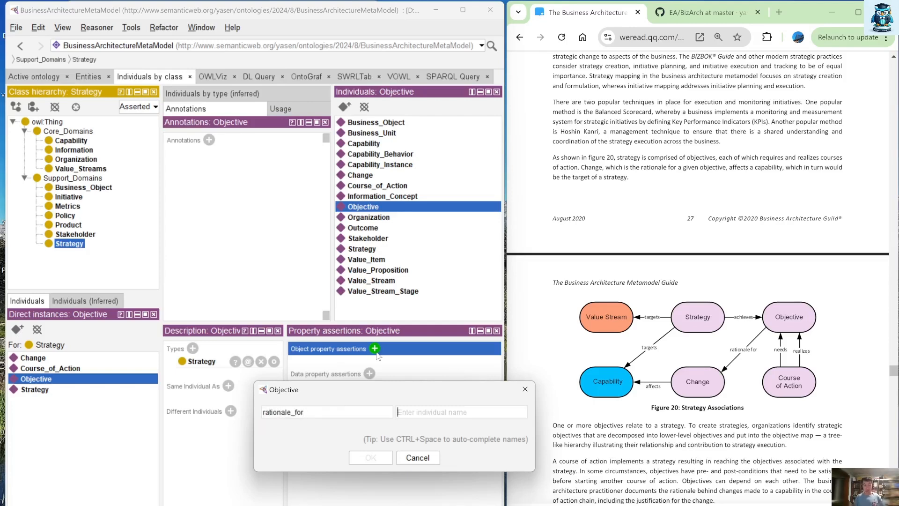
text(Change)
key(Return)
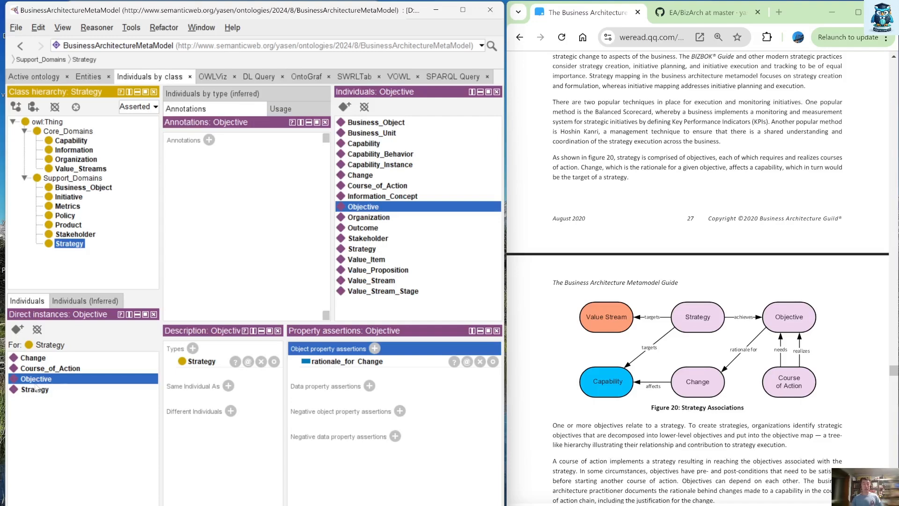
Create an object property named affects as a sibling of rationale_for.
click(85, 78)
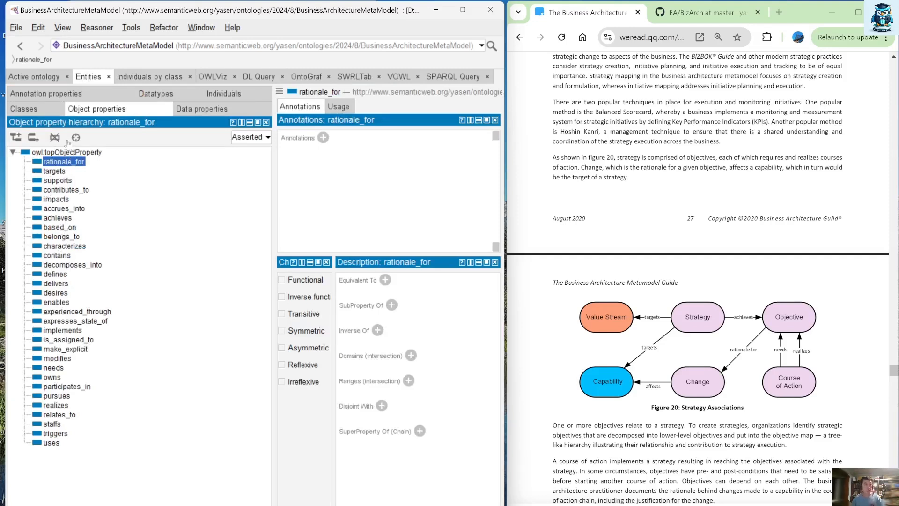
click(33, 137)
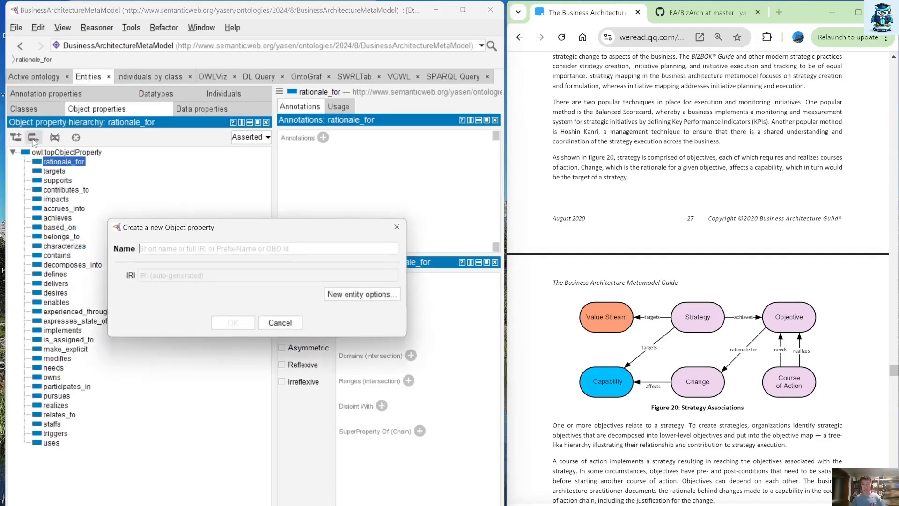
text(affects)
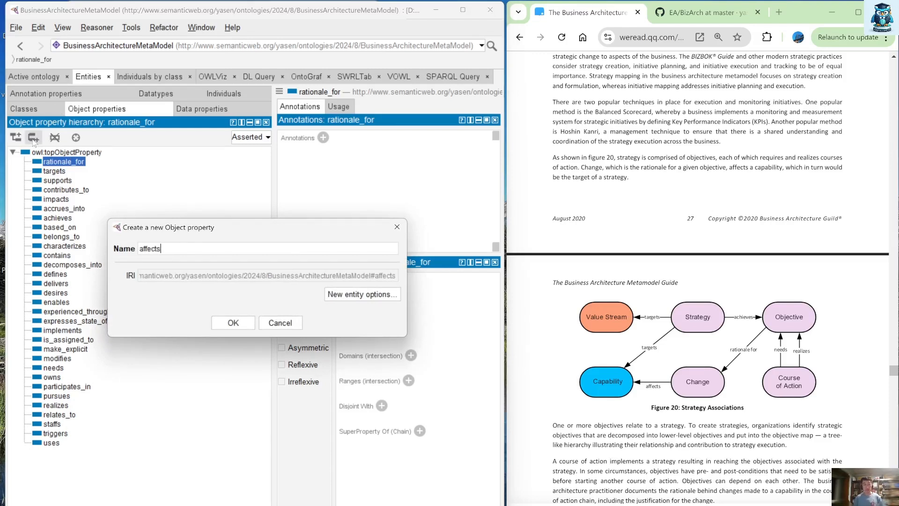
key(Return)
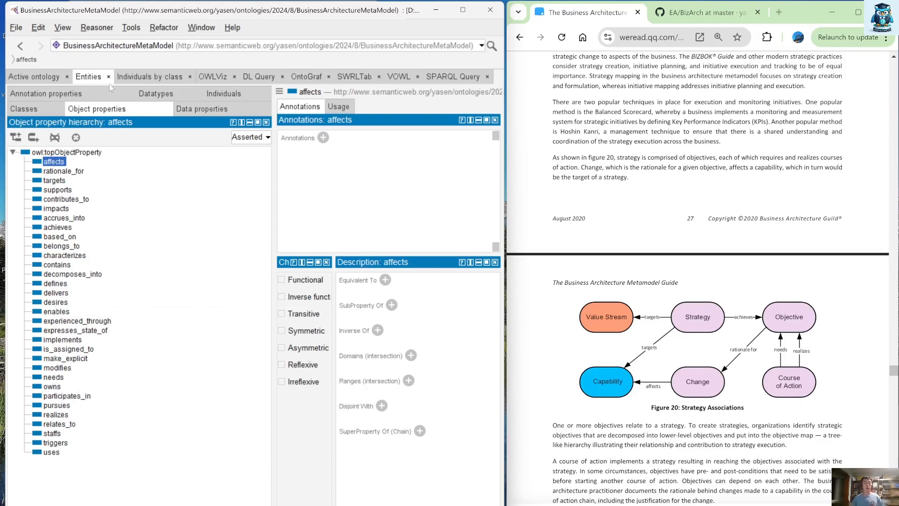
Add the object property assertion affects Capability to the Change individual of the Strategy class.
click(143, 76)
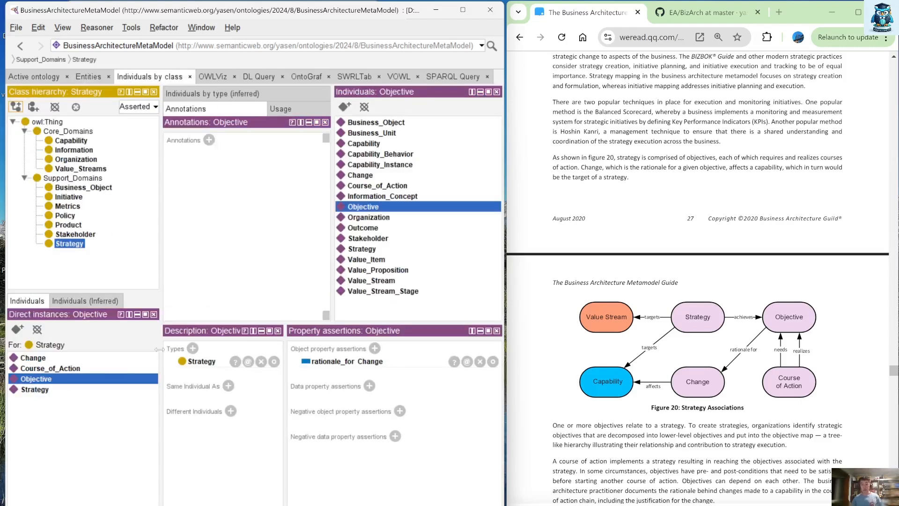
click(28, 358)
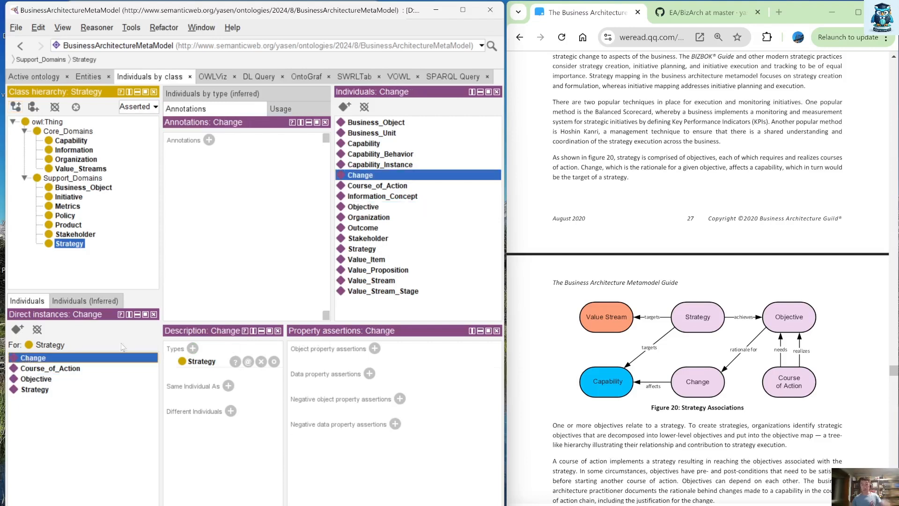
click(374, 349)
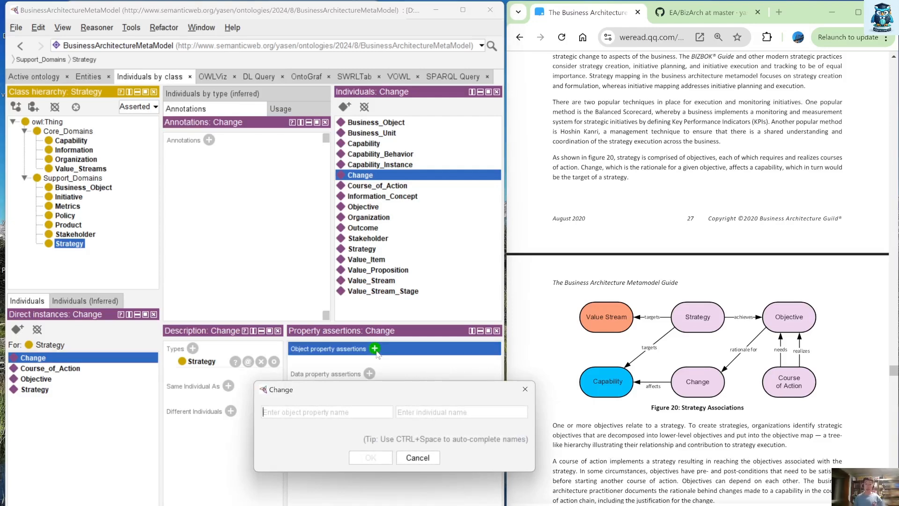
text(affects)
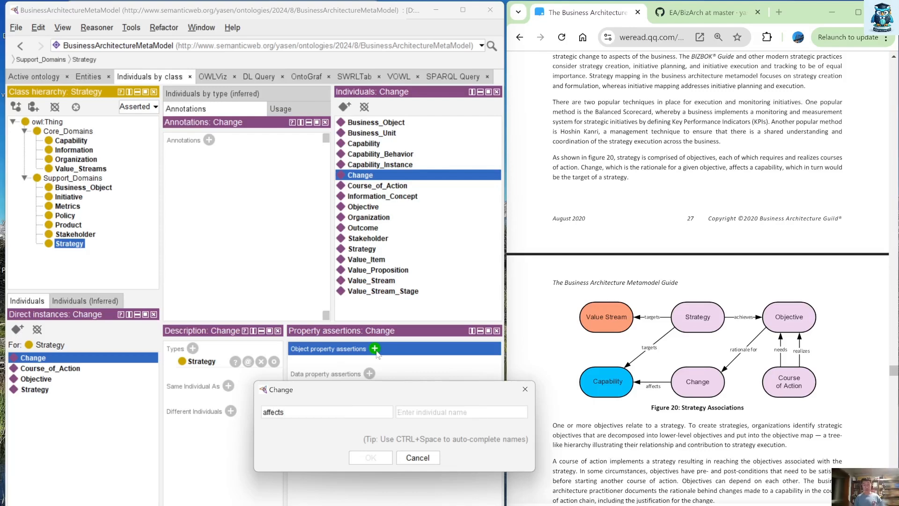
key(Tab)
text(capa)
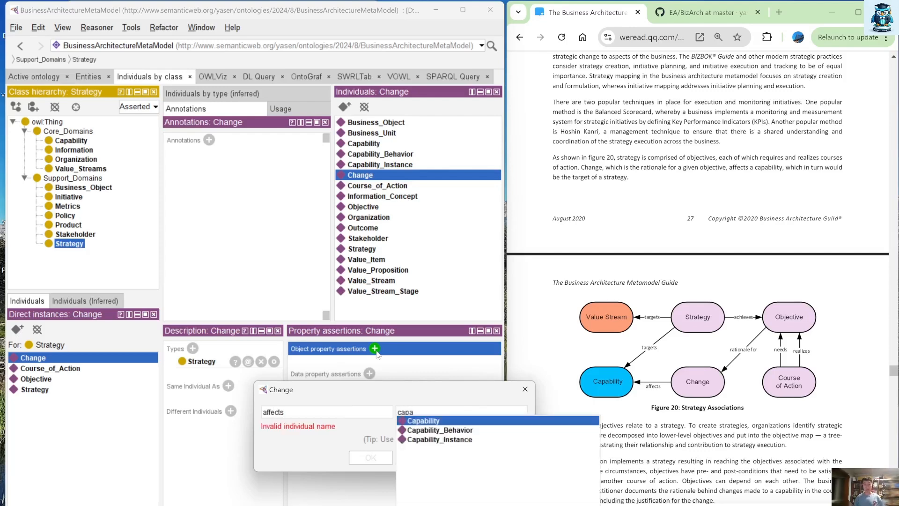
key(Return)
key(Return)
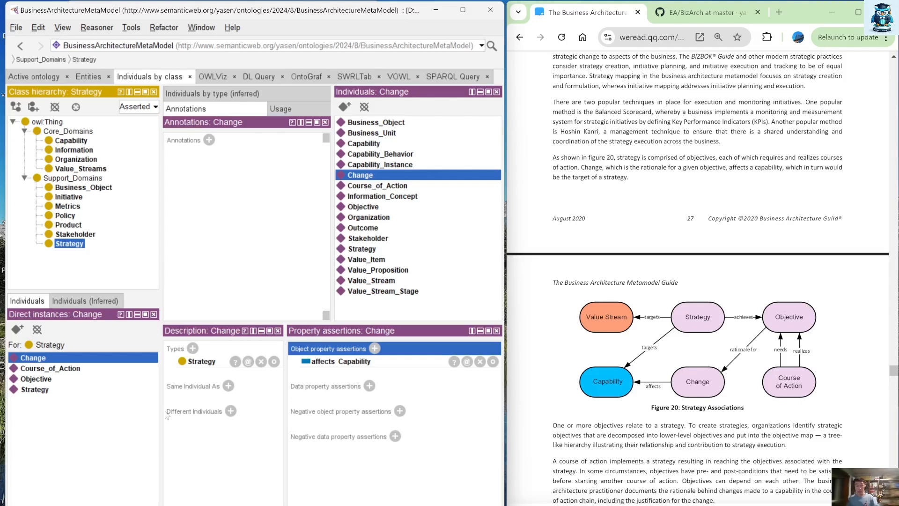
Add the object property assertion needs Objective to the Course_of_Action individual.
click(66, 370)
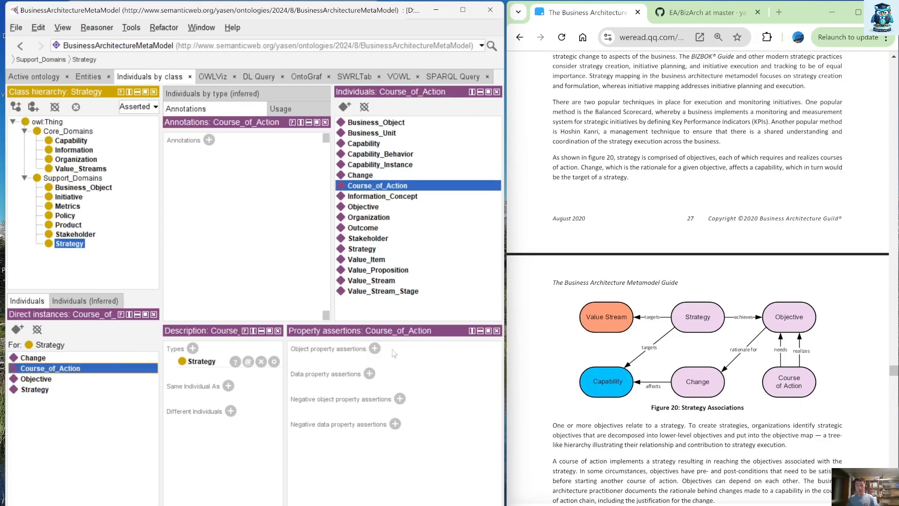
click(374, 348)
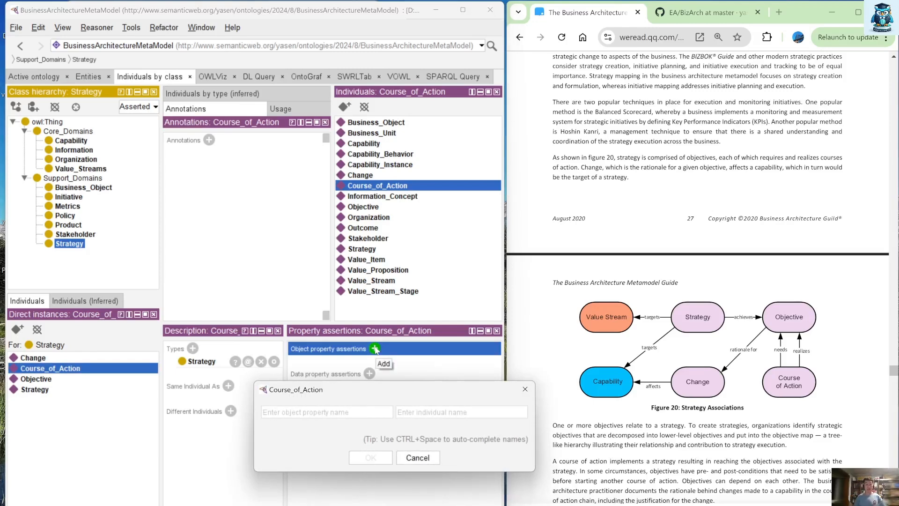
text(needs)
key(Tab)
text(ob)
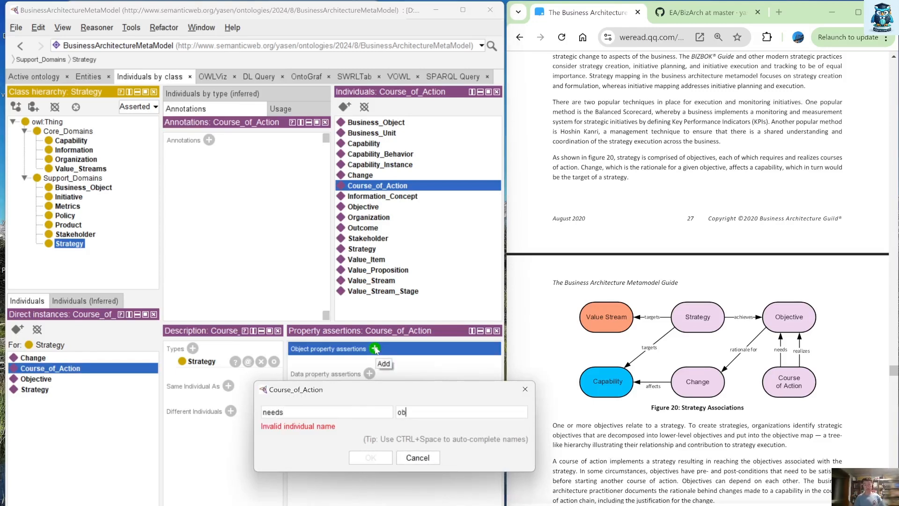
text(j)
key(ctrl+space)
key(Return)
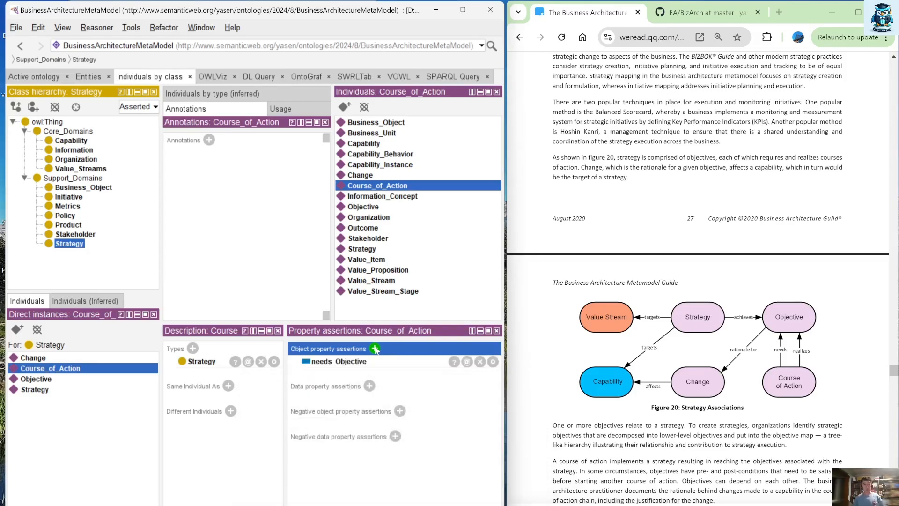
Add the object property assertion realizes Objective to the Course_of_Action individual.
click(375, 349)
text(realizes)
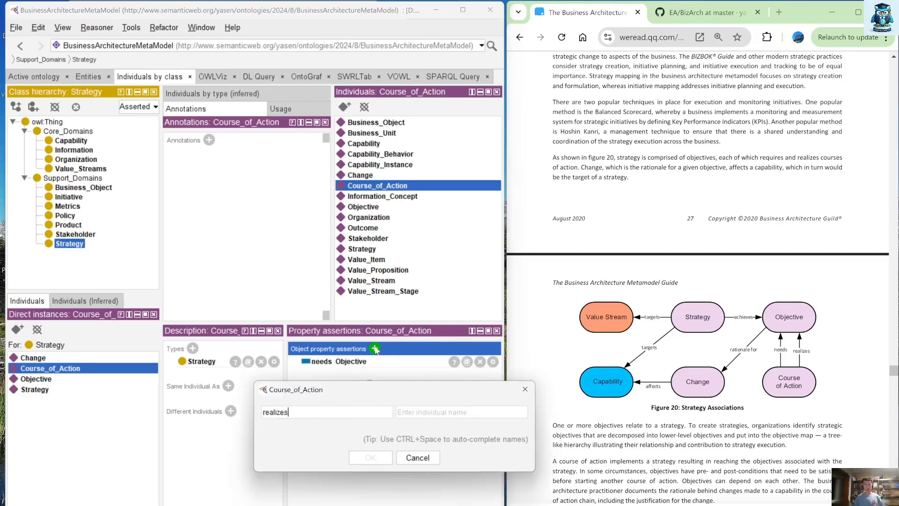
key(Tab)
text(obj)
key(ctrl+space)
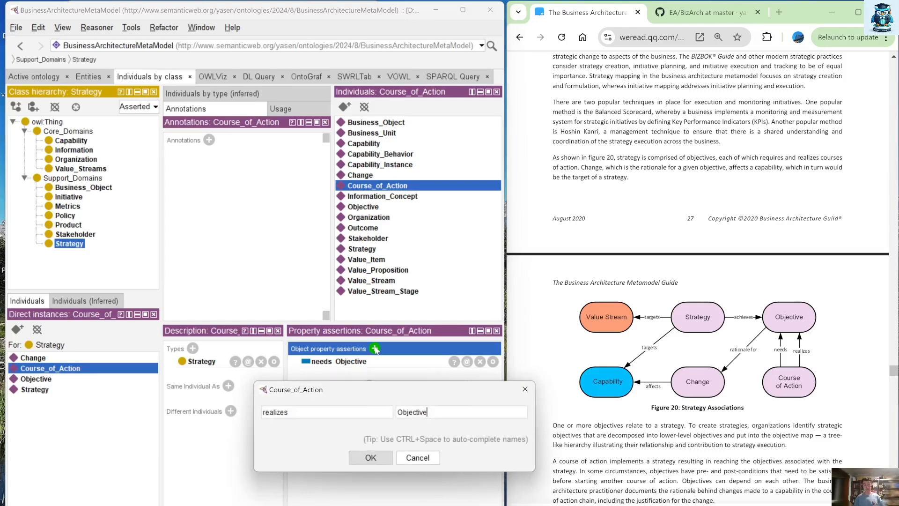
key(Return)
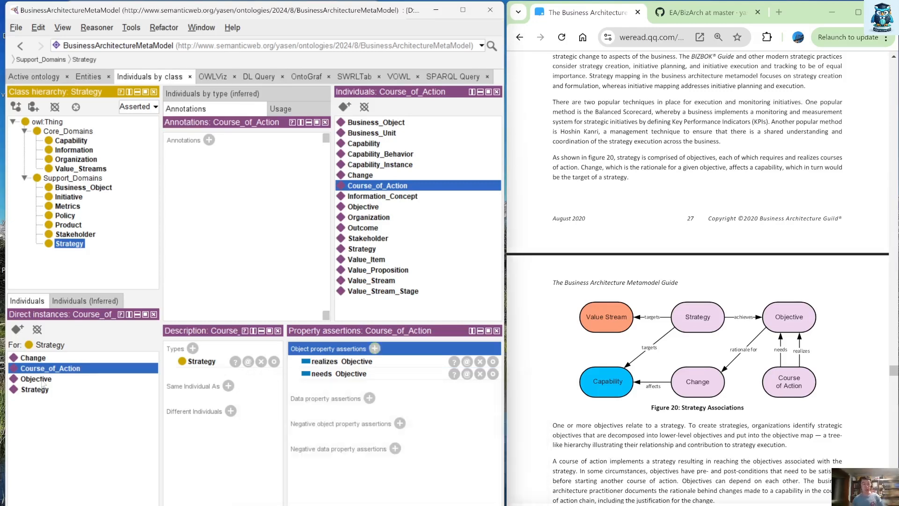
Find Figure 22, Initiative Associations, in the guide and create an individual named Initiative in the Initiative class.
click(48, 379)
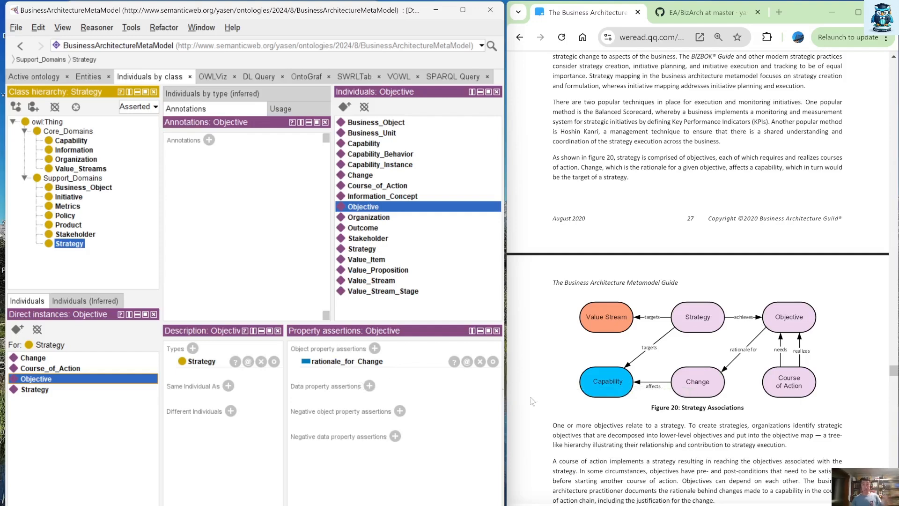
scroll(661, 403, down, 10)
scroll(661, 403, down, 15)
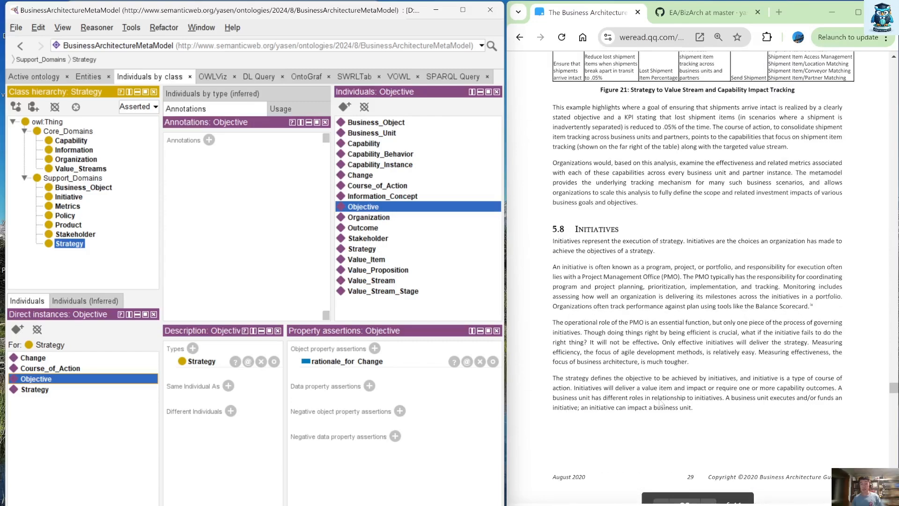
scroll(662, 404, down, 1)
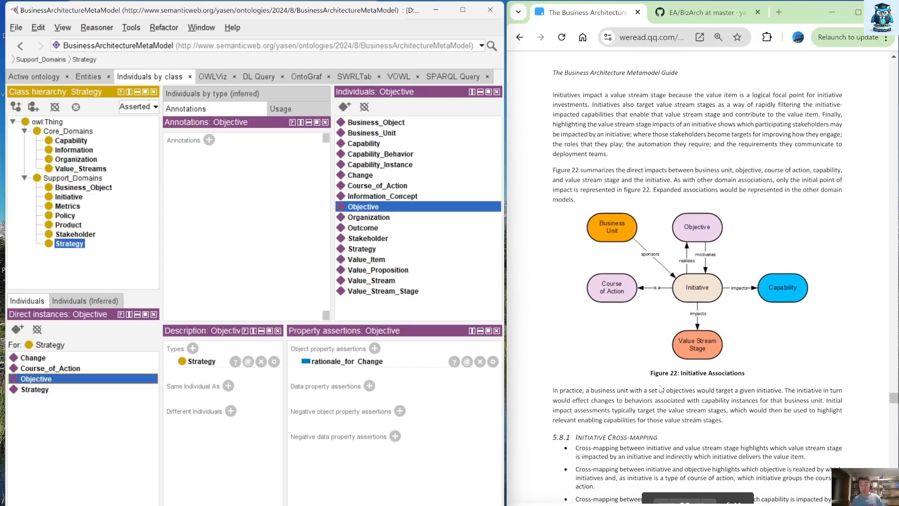
click(71, 199)
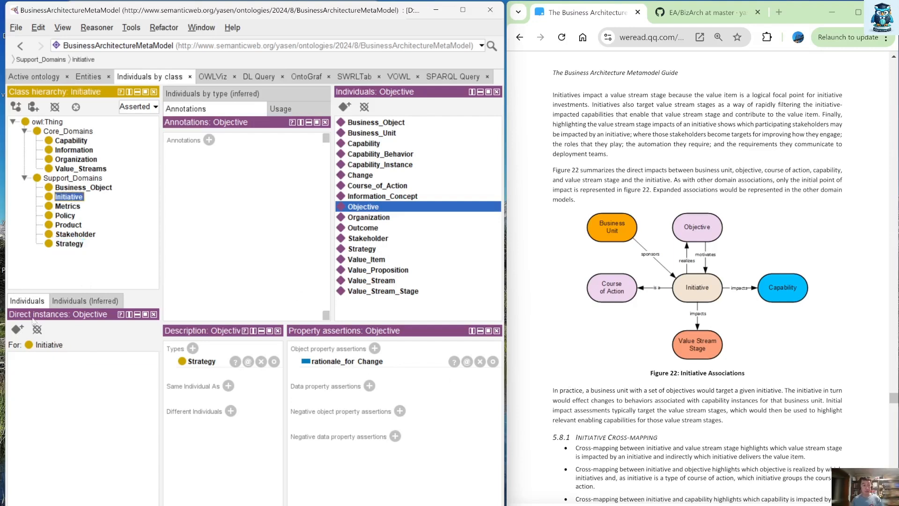
click(17, 329)
text(Inita)
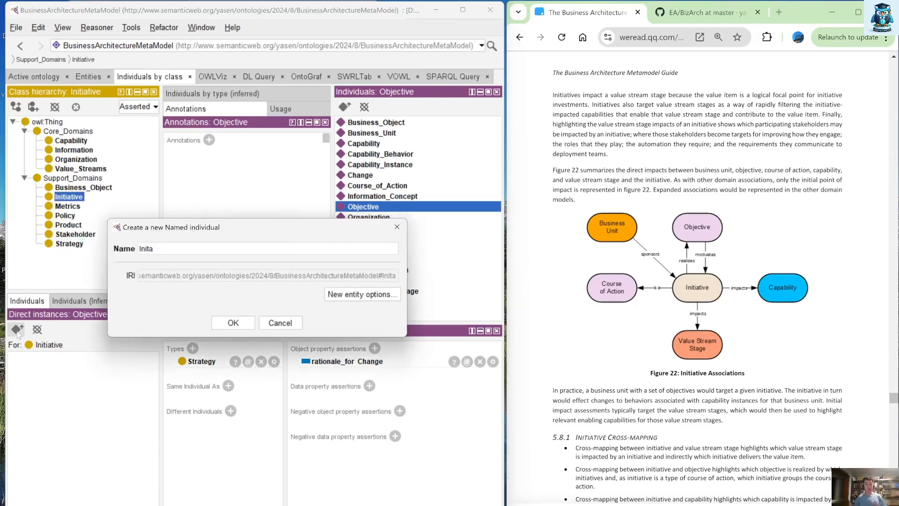
key(BackSpace)
text(iative)
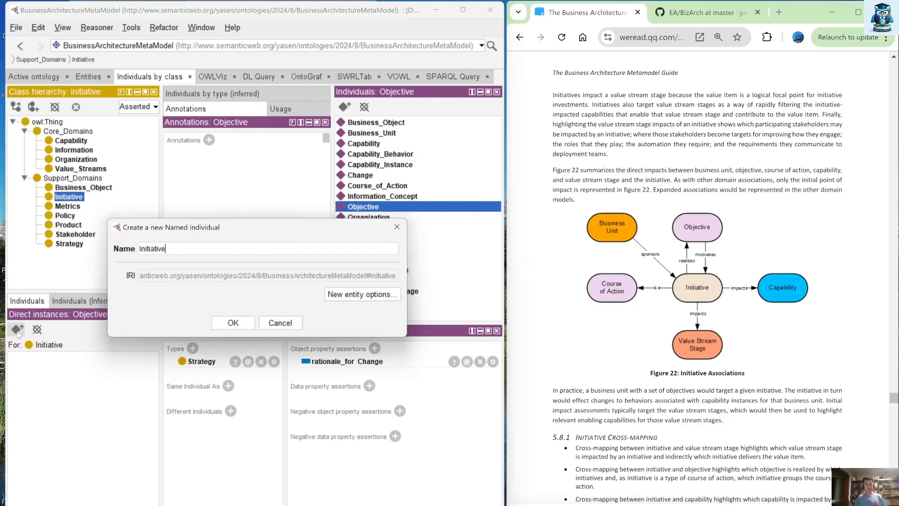
key(Return)
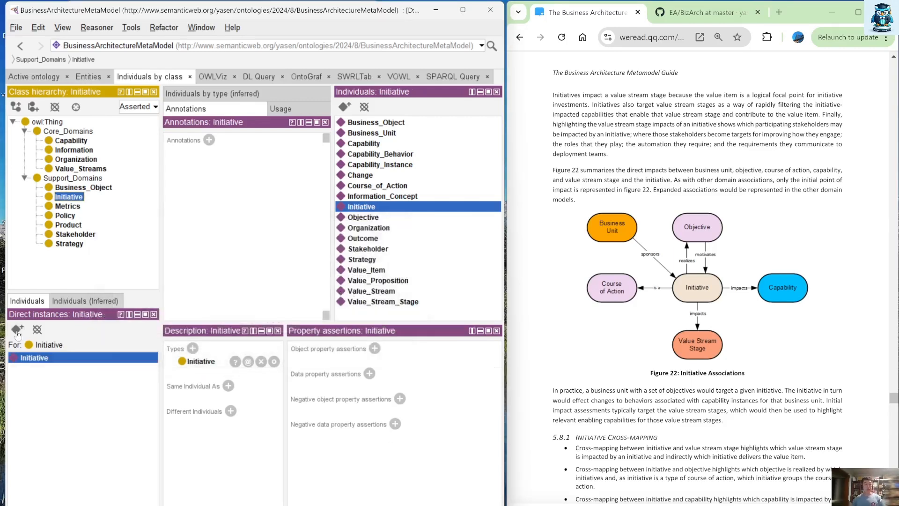
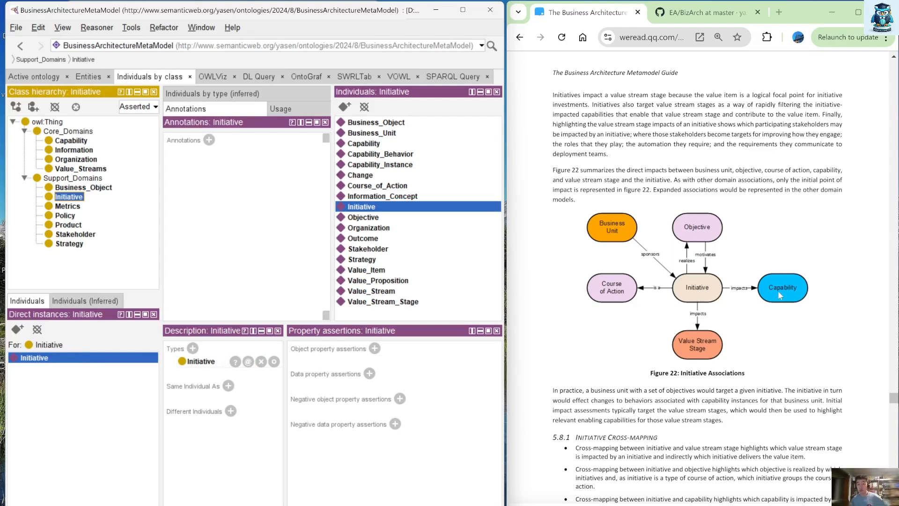
Add the object property assertion impacts Capability to the Initiative individual.
click(375, 349)
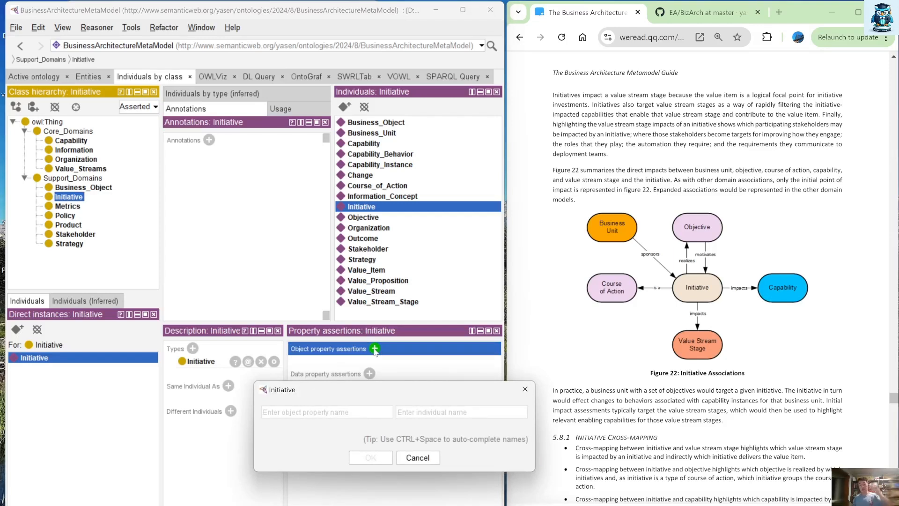
text(i)
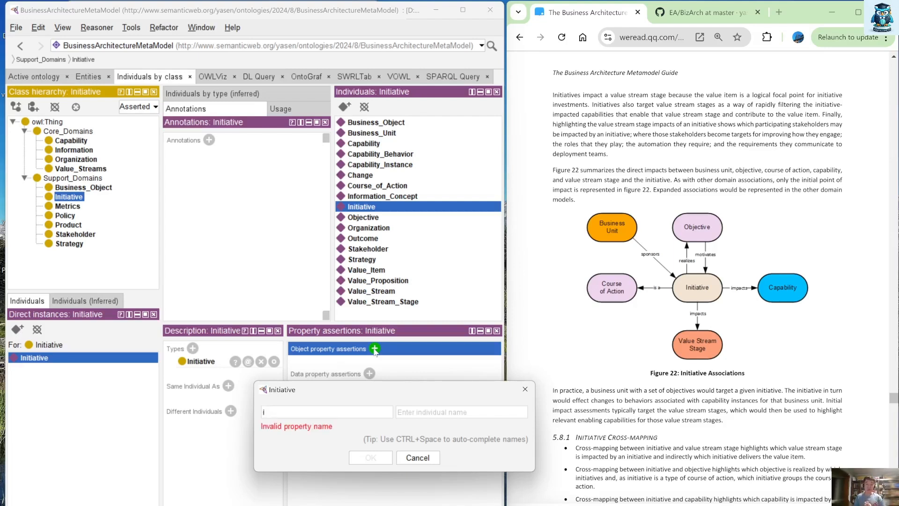
text(mpacts)
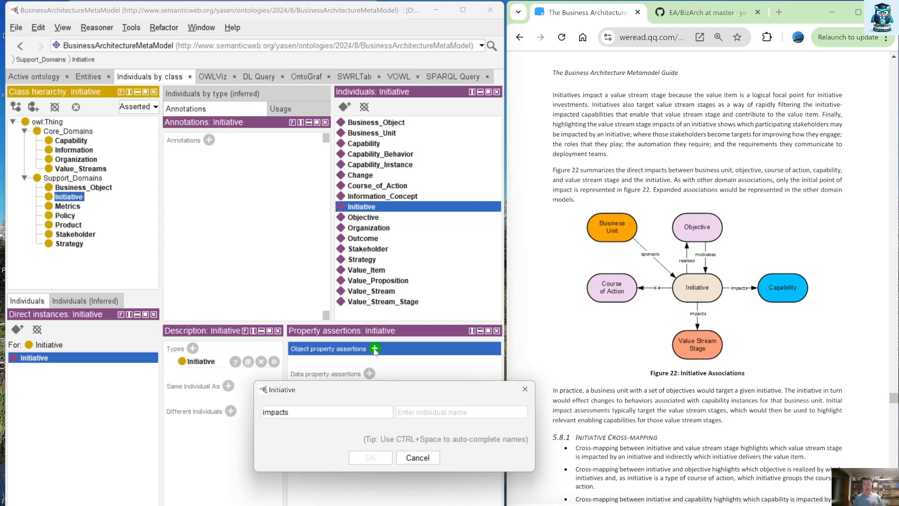
key(Tab)
text(Cap)
key(ctrl+space)
key(Return)
key(Return)
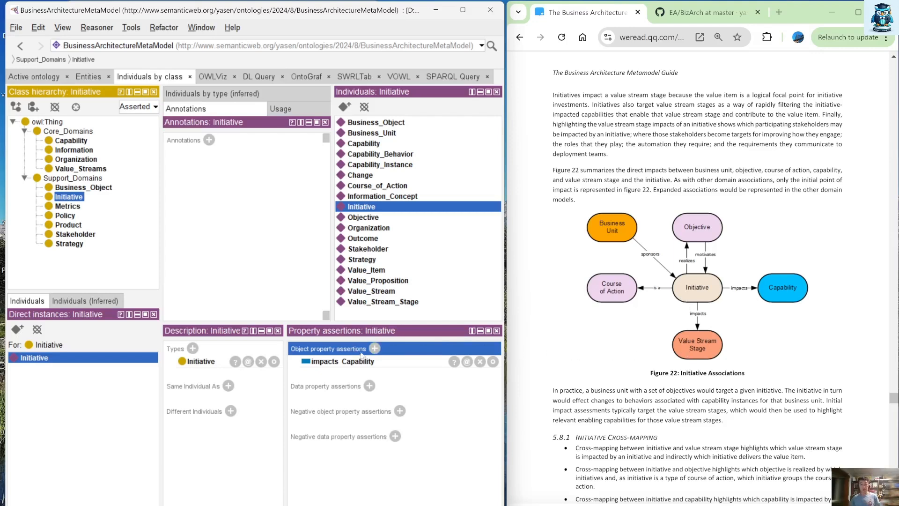
Add the object property assertion impacts Value_Stream_Stage to the Initiative individual.
click(375, 349)
text(im)
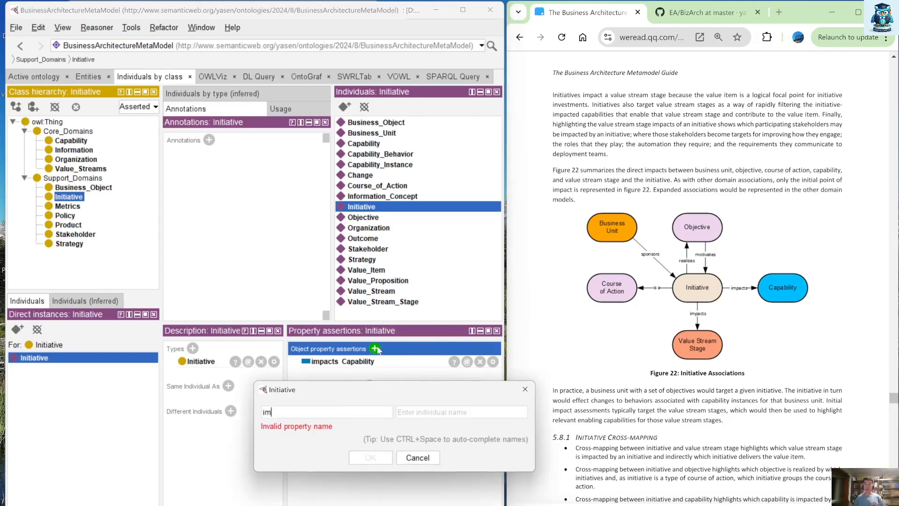
text(p)
key(ctrl+space)
key(Return)
key(Tab)
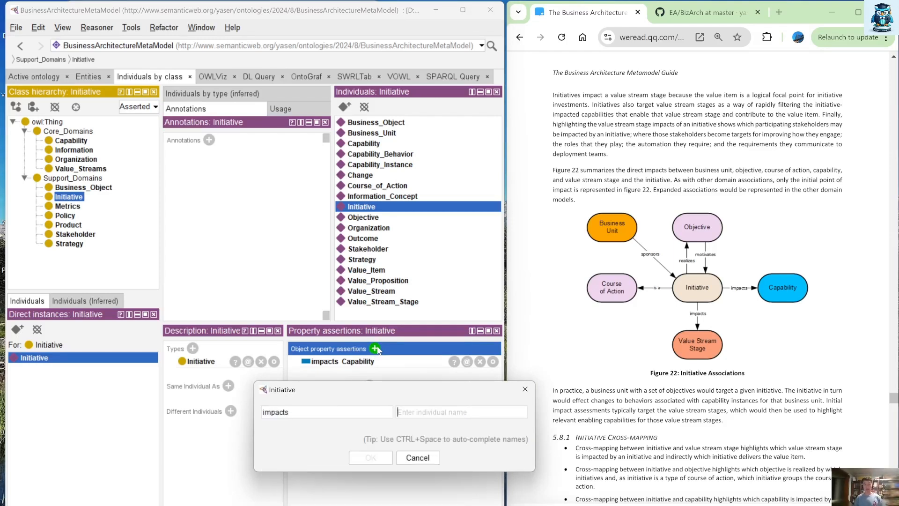
text(value)
key(ctrl+space)
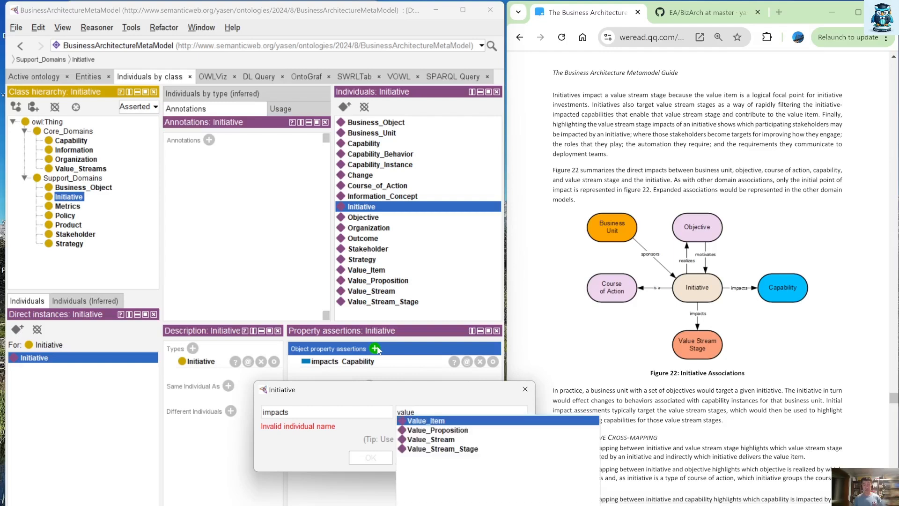
key(Down)
key(Down)
key(Down)
key(Return)
key(Return)
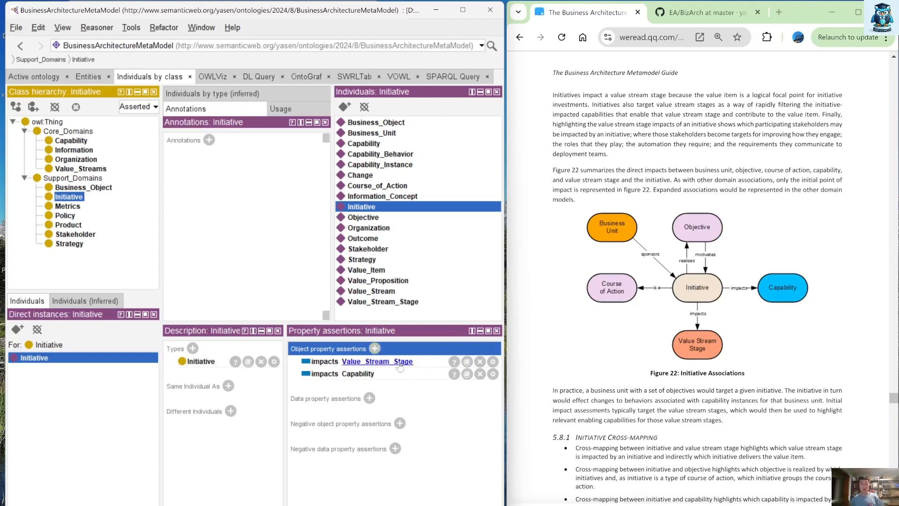
Add the object property assertion realizes Objective to the Initiative individual.
click(374, 348)
text(realizes )
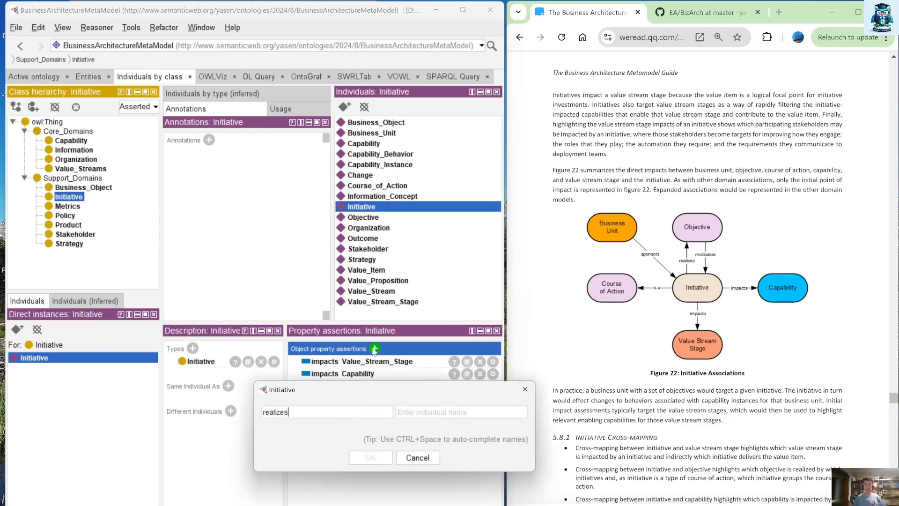
text(Objective)
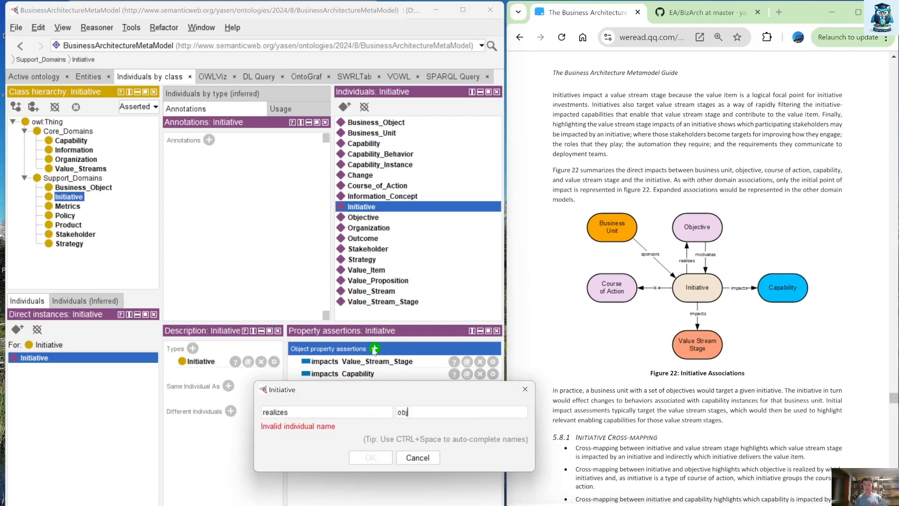
key(Return)
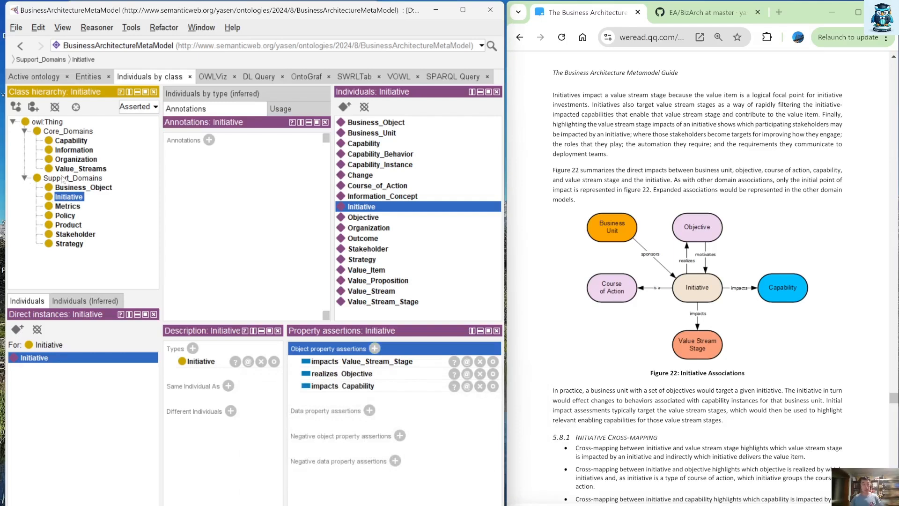
Select the Objective individual of the Strategy class, and create an object property named motivates as a sibling of affects.
click(65, 244)
click(85, 377)
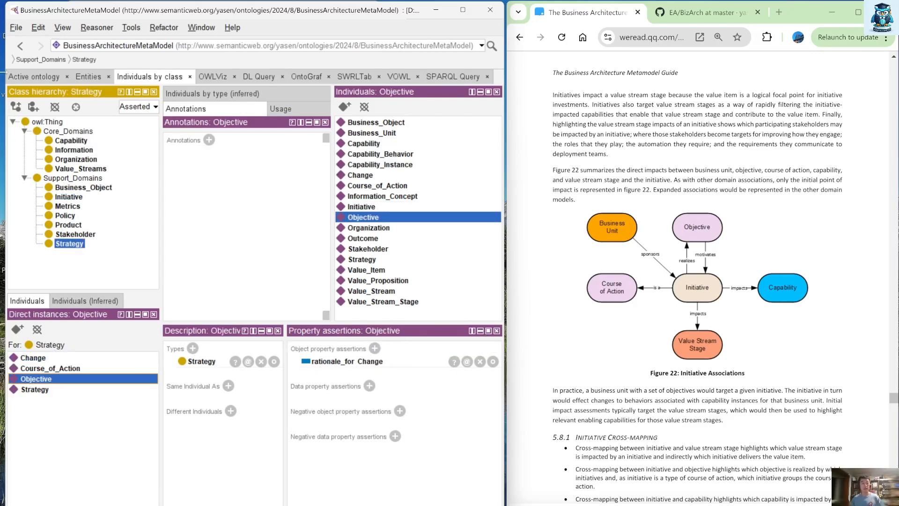
click(89, 76)
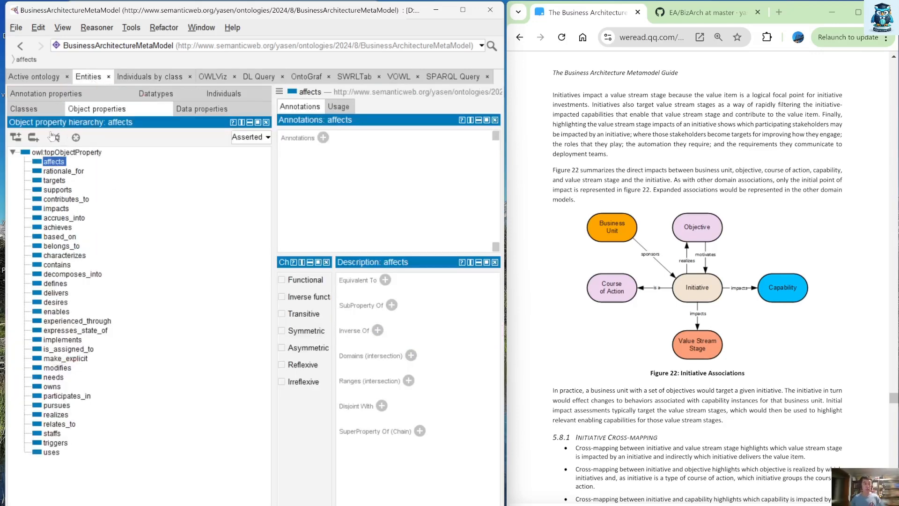
click(35, 138)
text(m)
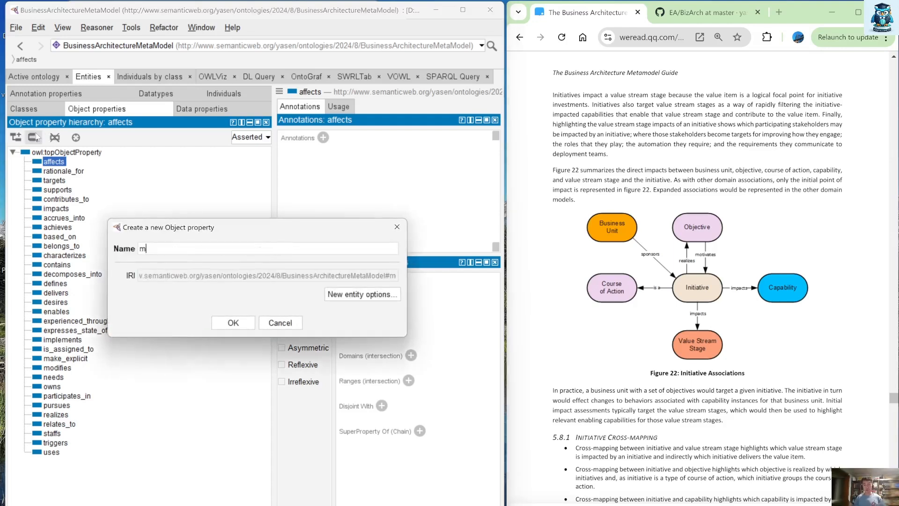
text(otivates)
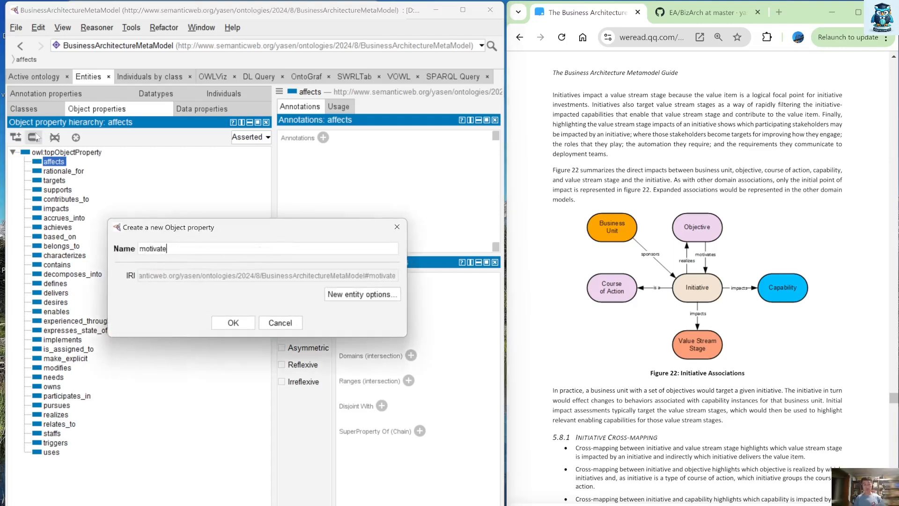
key(Return)
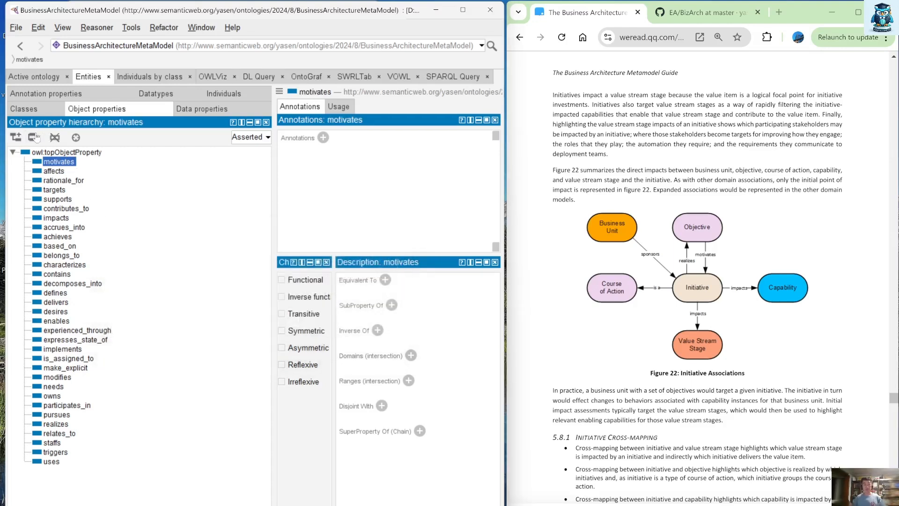
Add the object property assertion motivates Initiative to the Objective individual.
click(143, 78)
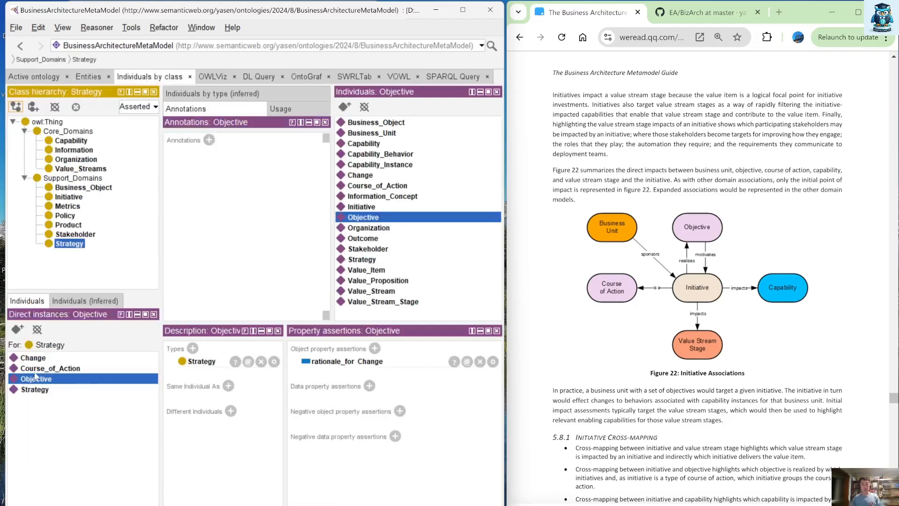
click(375, 349)
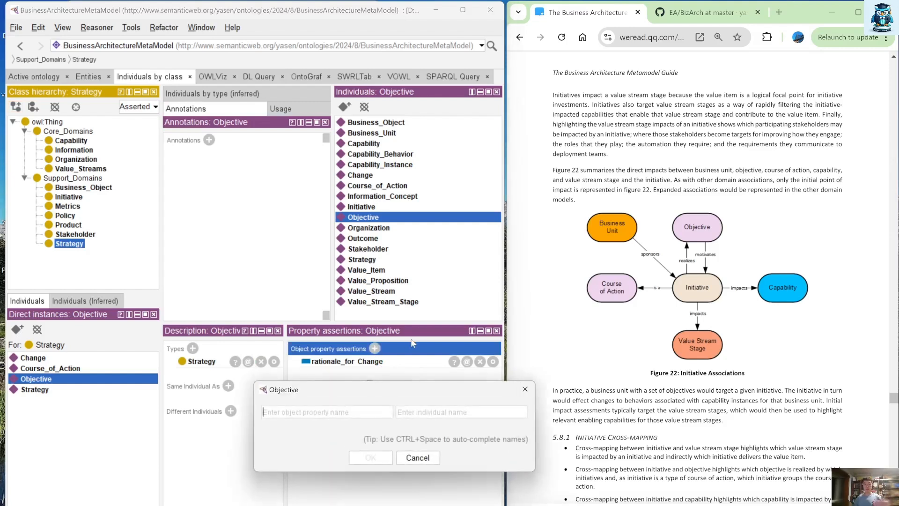
text(mot)
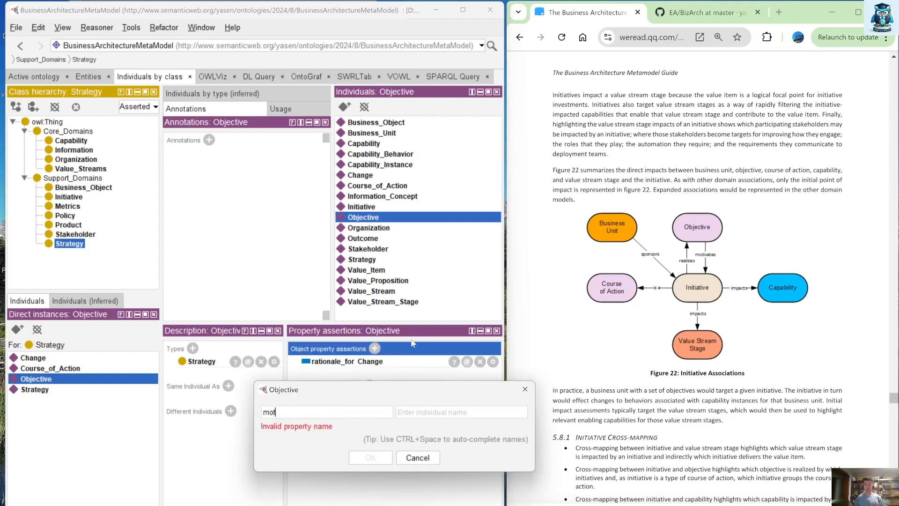
text(ivates)
key(Tab)
text(Initiative)
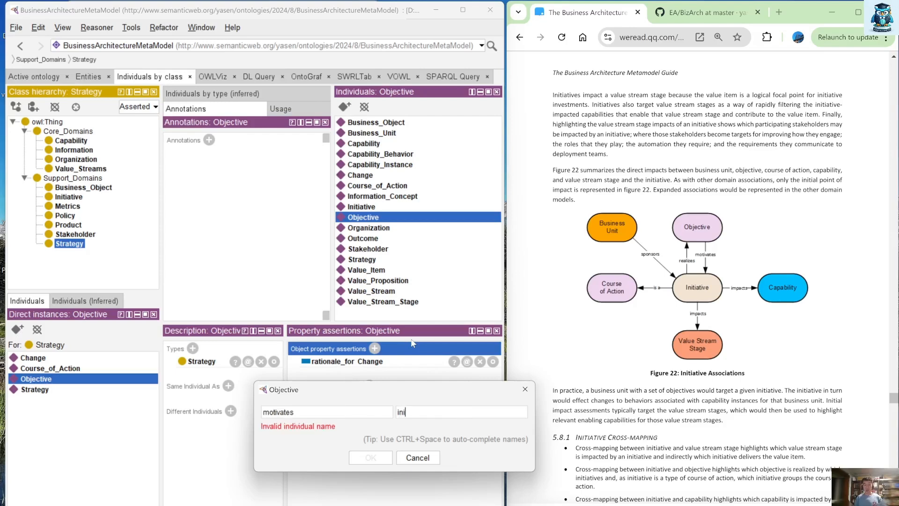
key(Return)
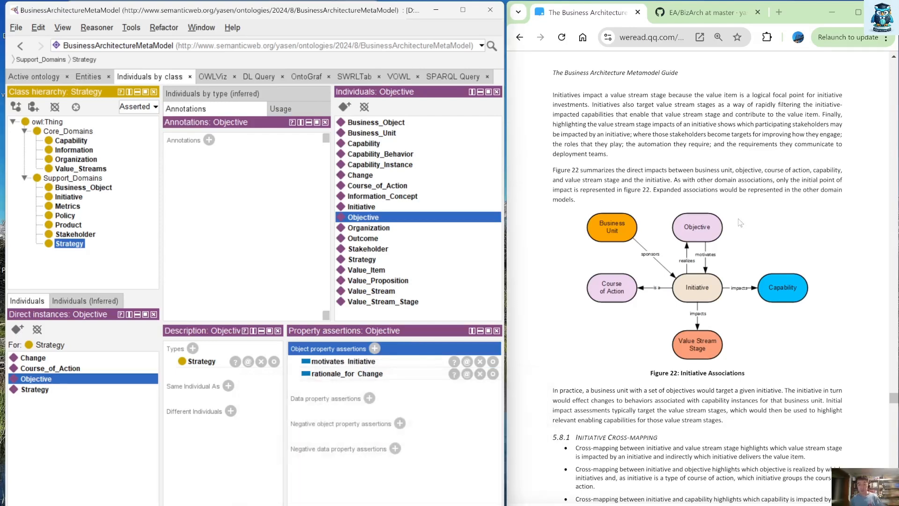
Select the Business_Unit individual of the Organization class, and create an object property named sponsors as a sibling of motivates.
click(94, 188)
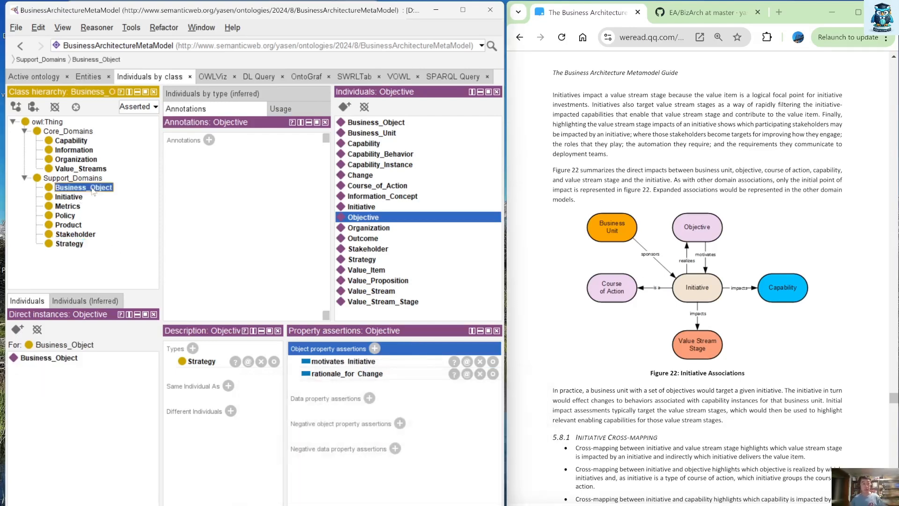
click(65, 161)
click(37, 358)
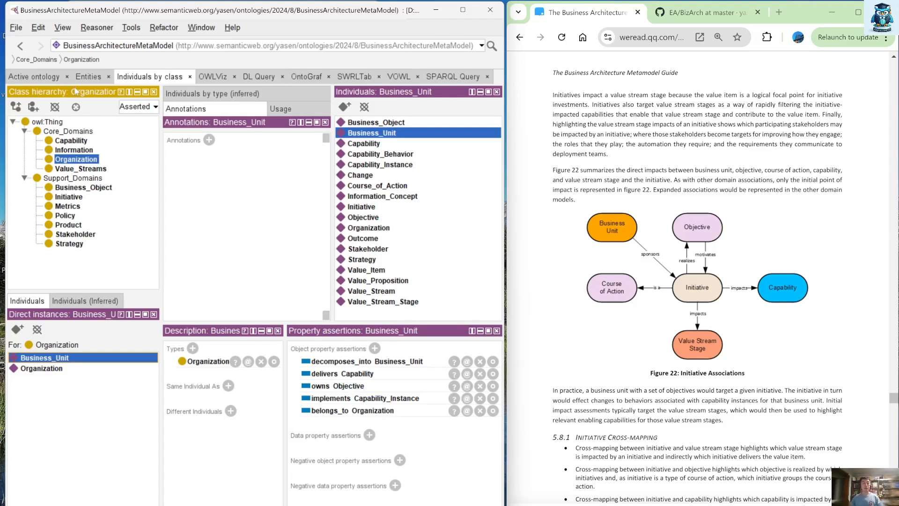
click(94, 74)
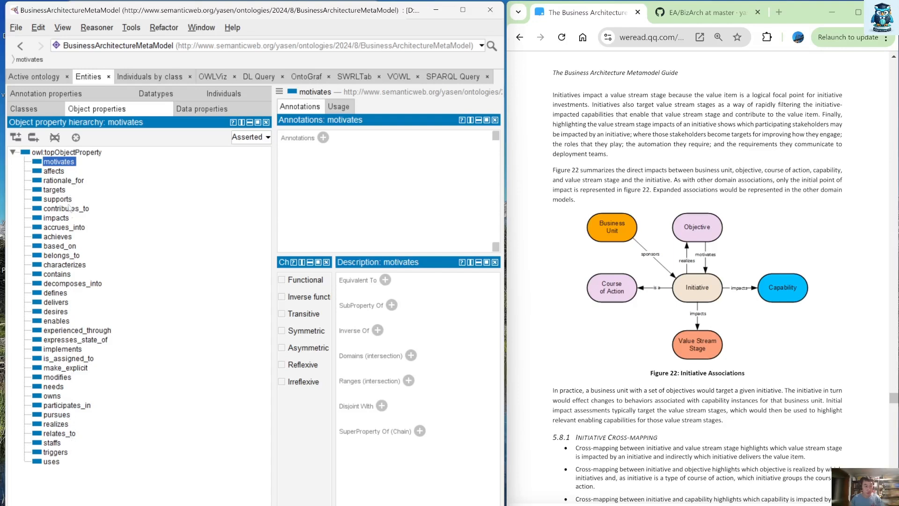
click(33, 137)
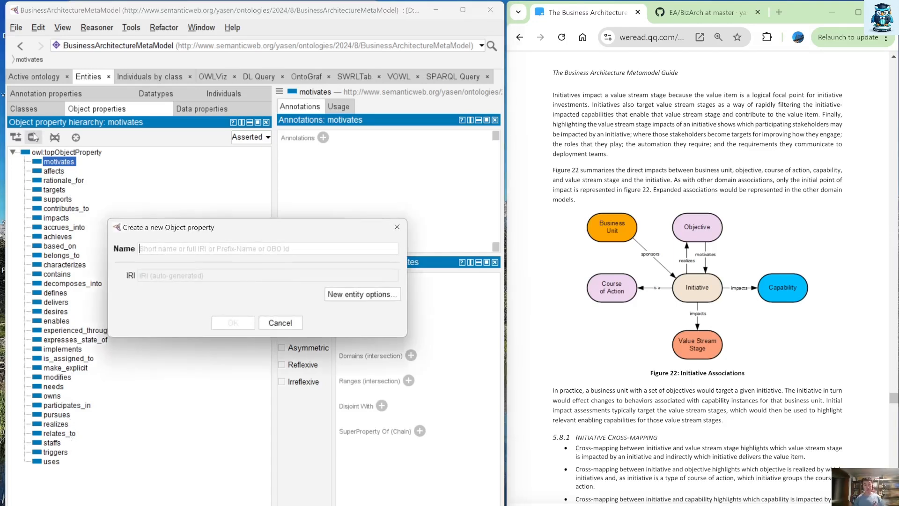
text(sponsors)
key(Return)
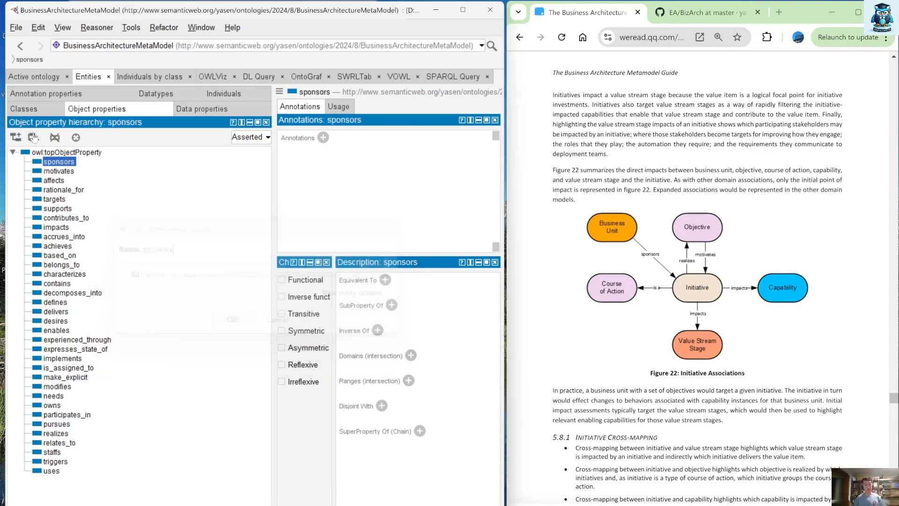
Add the object property assertion sponsors Initiative to the Business_Unit individual.
click(140, 78)
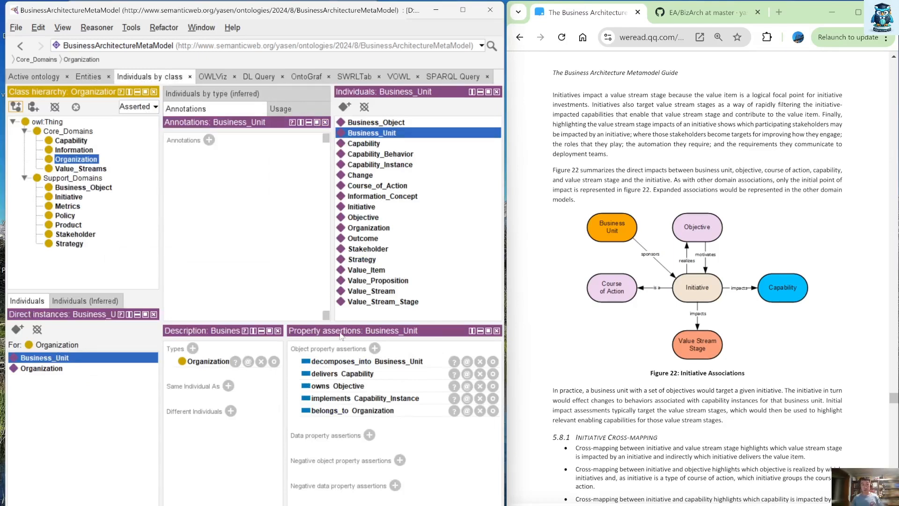
click(374, 348)
text(s)
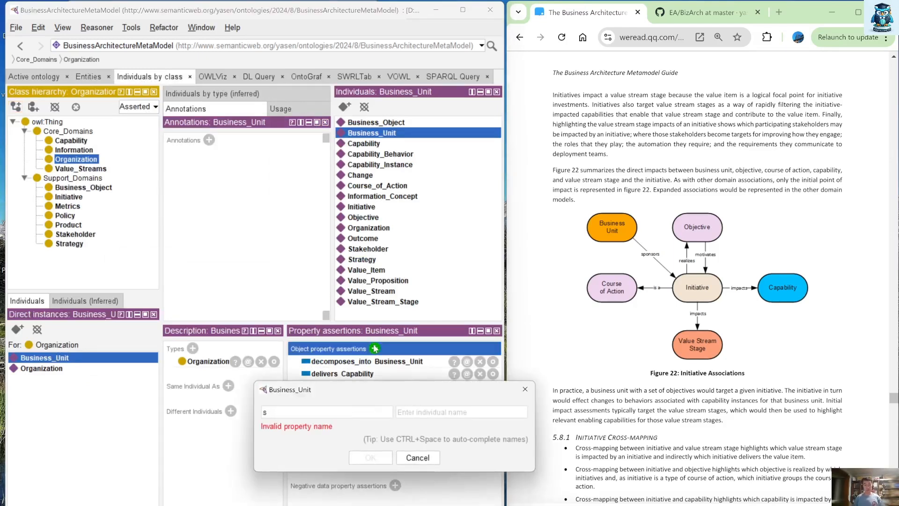
text(ponsors)
text(i)
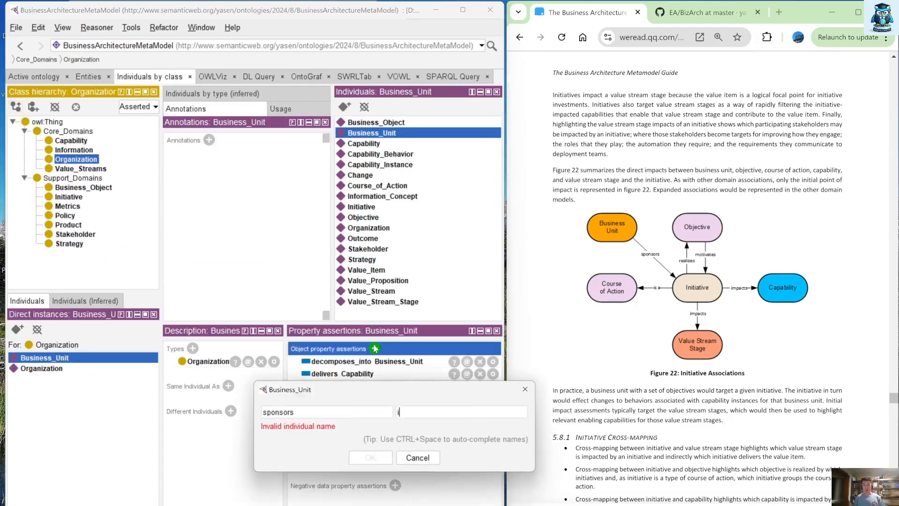
text(ni)
key(ctrl+space)
key(Return)
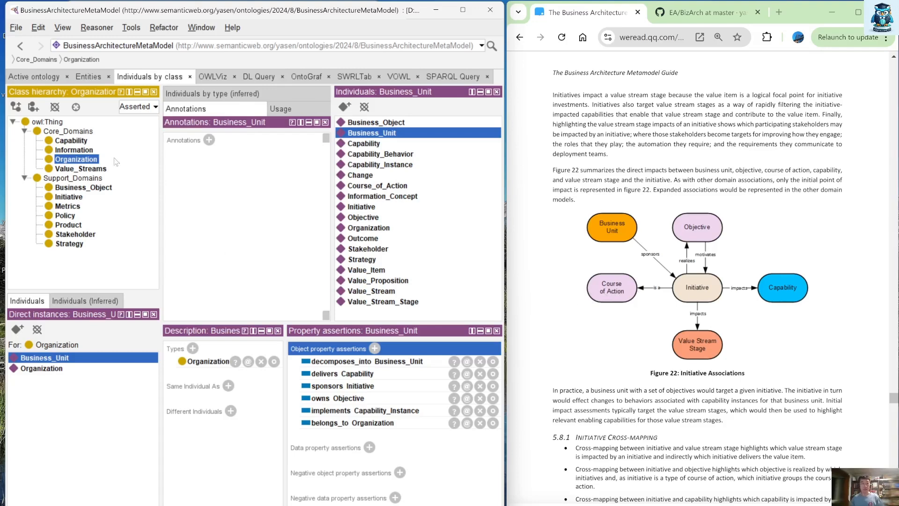
Create a sibling object property of sponsors for the "is a" association between Initiative and Course of Action in Figure 22.
click(87, 81)
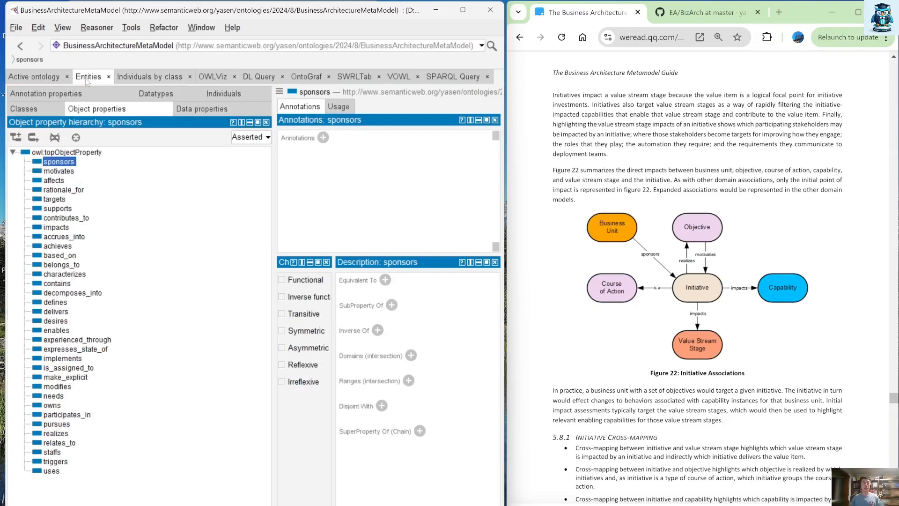
click(33, 137)
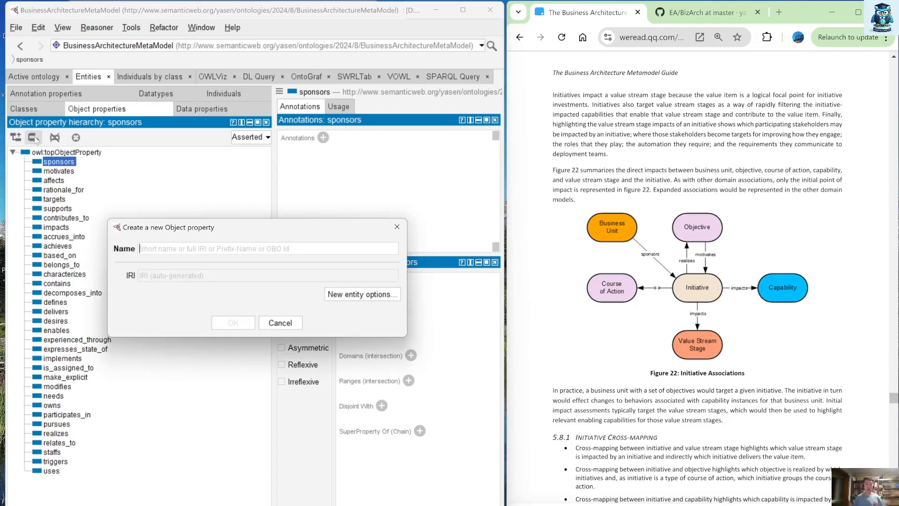
text(is)
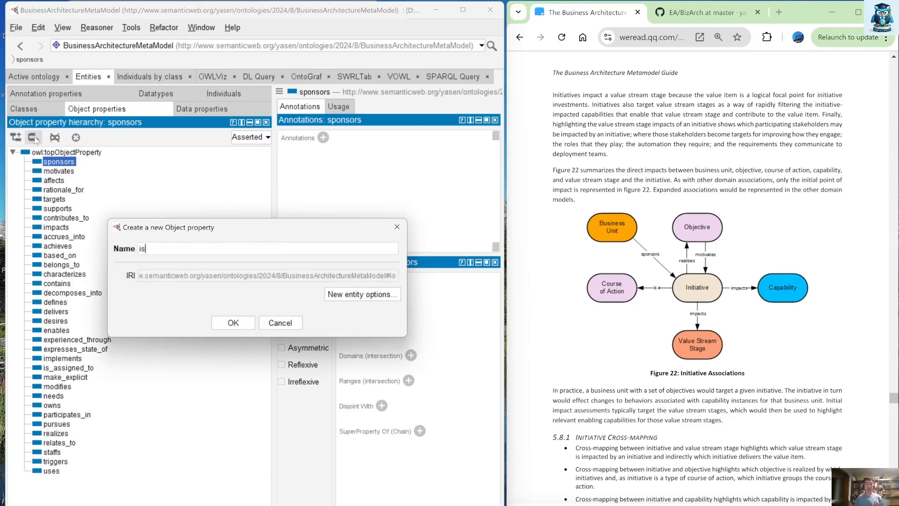
Finish creating the object property is_a and assert on the Initiative individual that it is_a Course_of_Action.
text(_a)
key(Return)
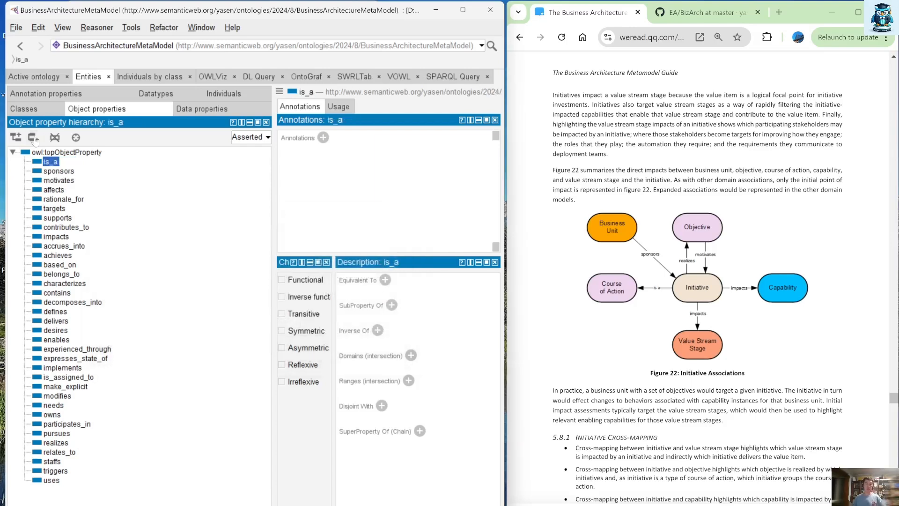
click(161, 77)
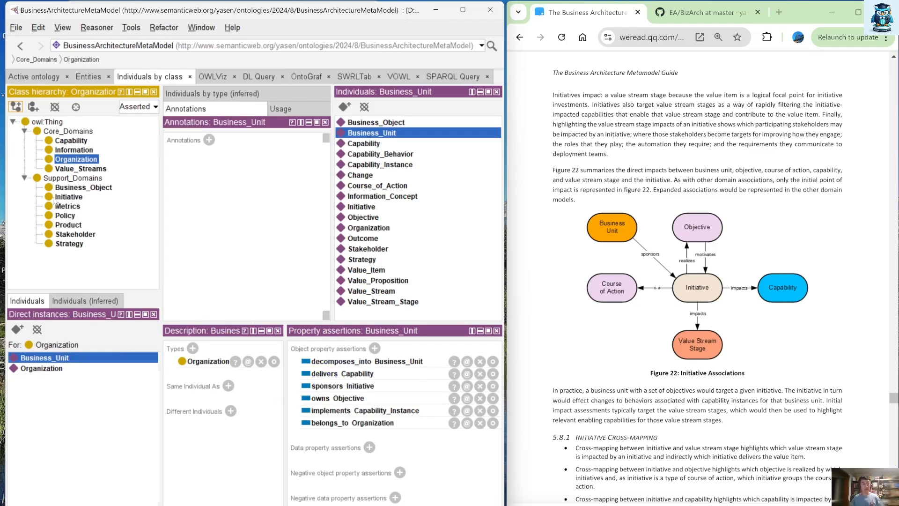
click(69, 197)
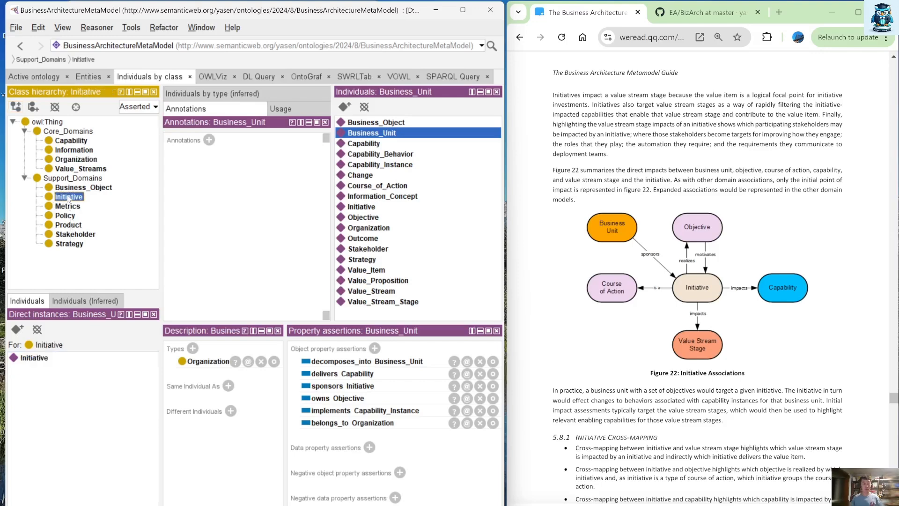
click(374, 348)
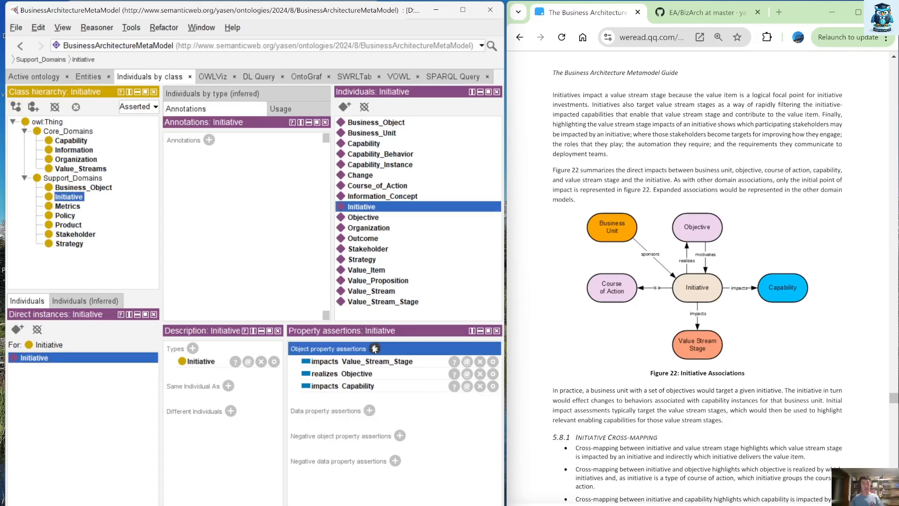
text(is_a)
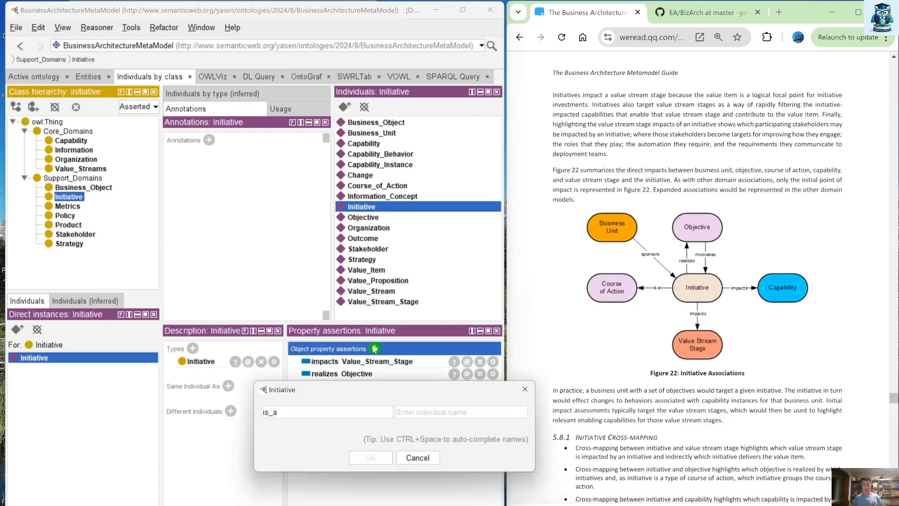
key(Tab)
text(Course_of_Action)
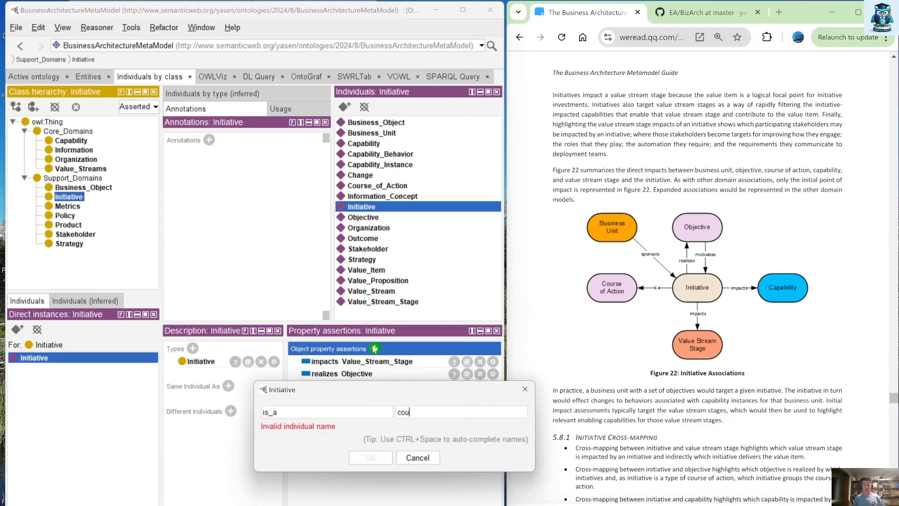
key(Return)
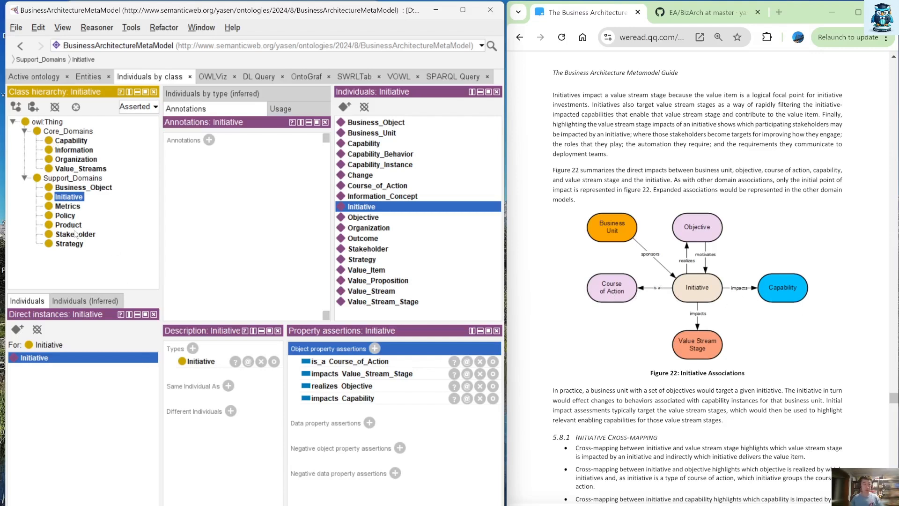
Review the property assertions of the Course_of_Action individual in the Strategy class.
click(66, 247)
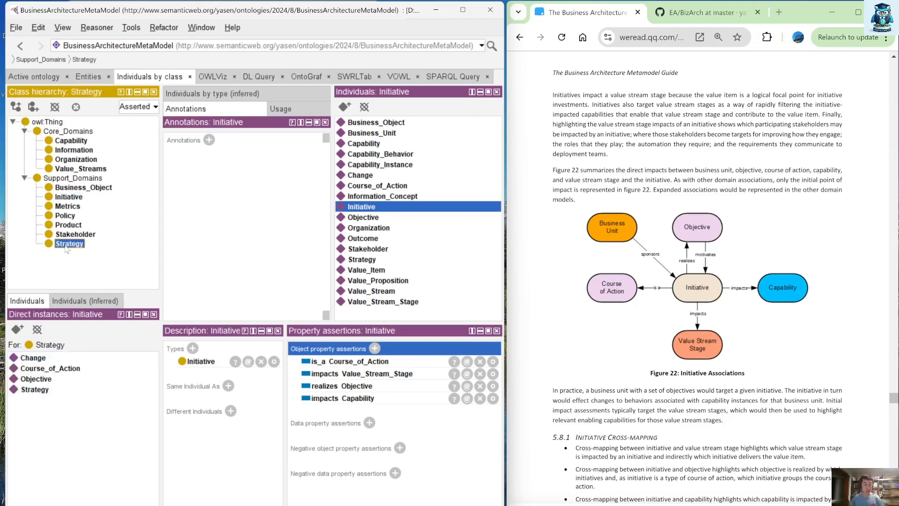
click(66, 378)
click(108, 367)
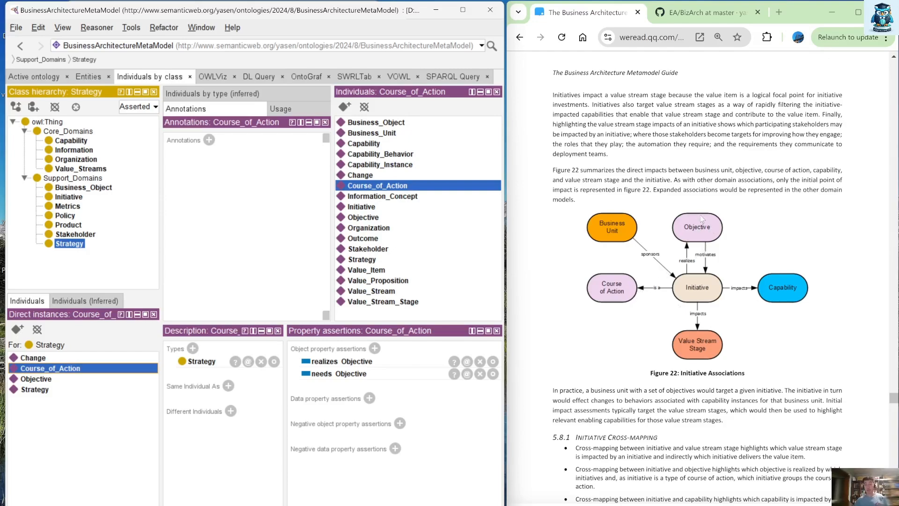
Find the guide's Policy section and create an individual named Policy in the Policy class.
scroll(702, 319, down, 5)
scroll(688, 345, down, 15)
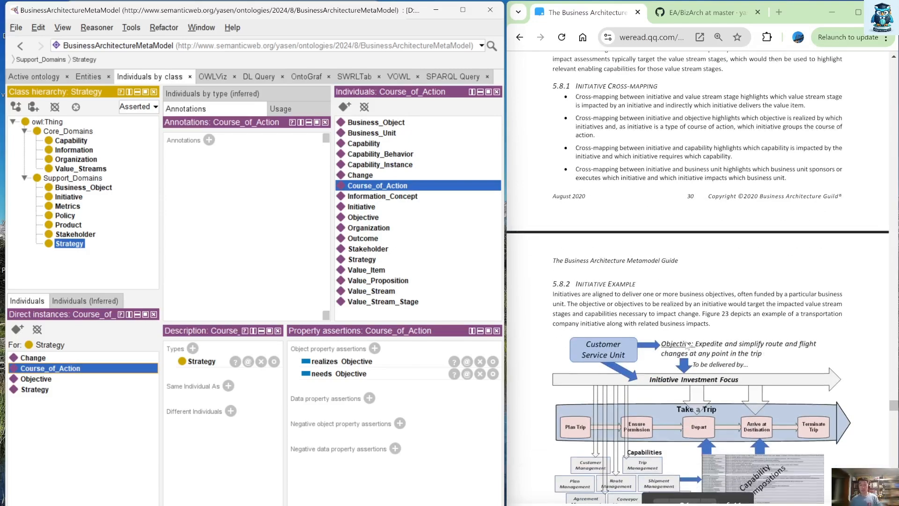
scroll(676, 352, up, 3)
scroll(676, 352, down, 6)
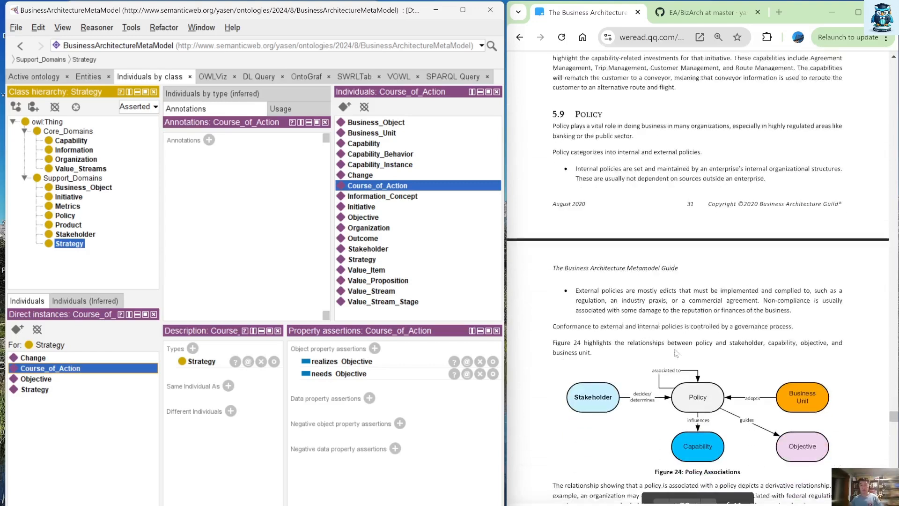
click(66, 215)
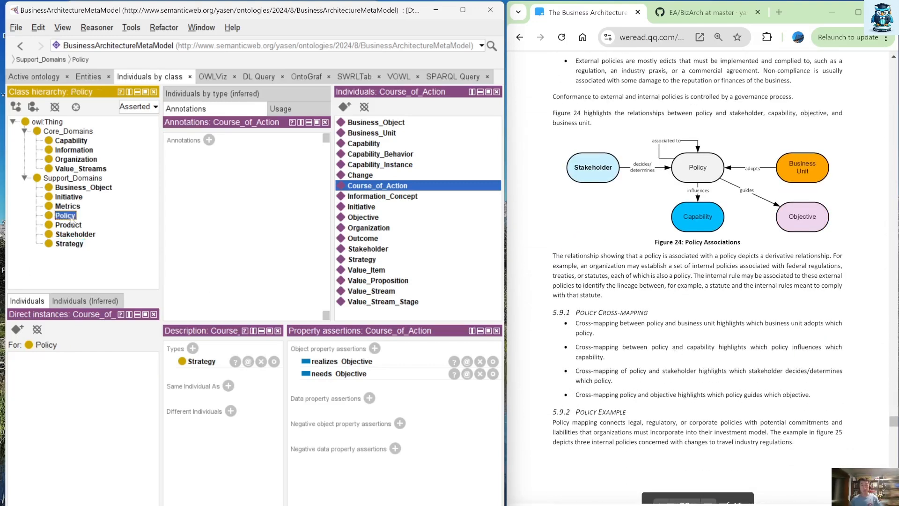
click(18, 329)
text(Plo)
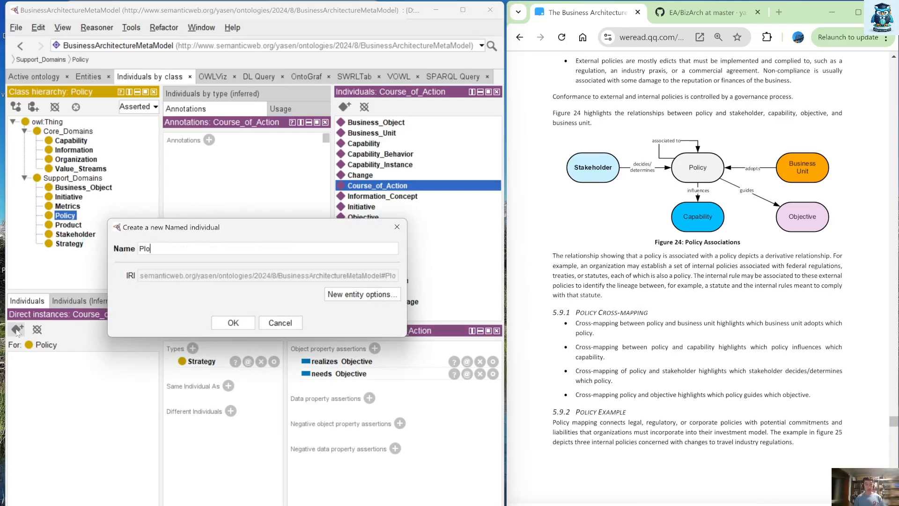
key(BackSpace)
key(BackSpace)
text(olkic)
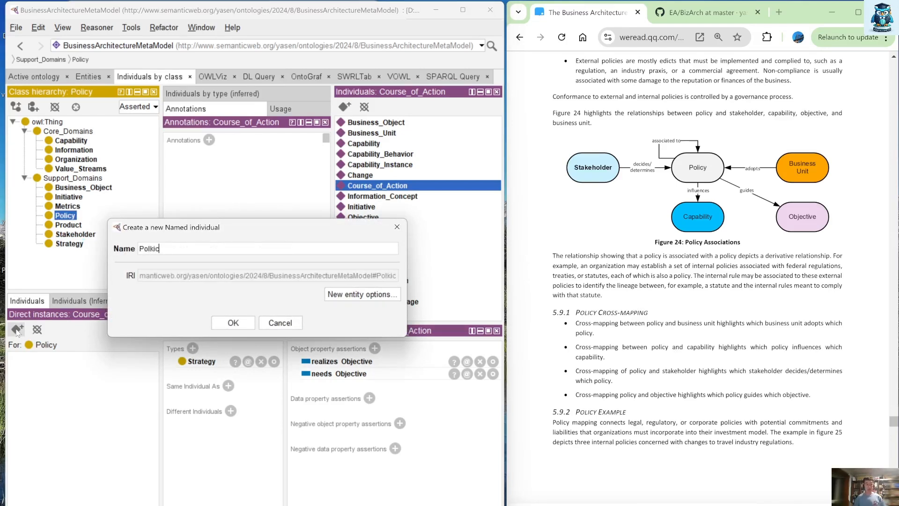
key(BackSpace)
key(BackSpace)
key(BackSpace)
text(icy)
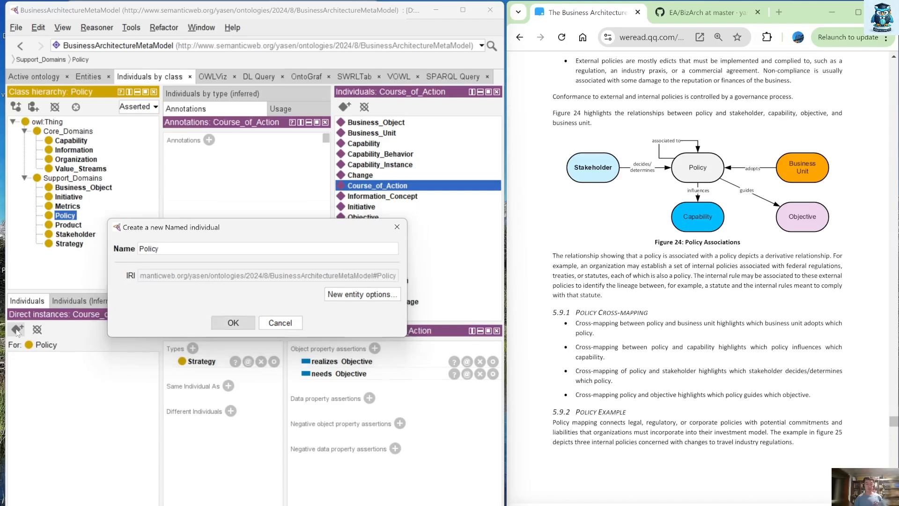
key(Return)
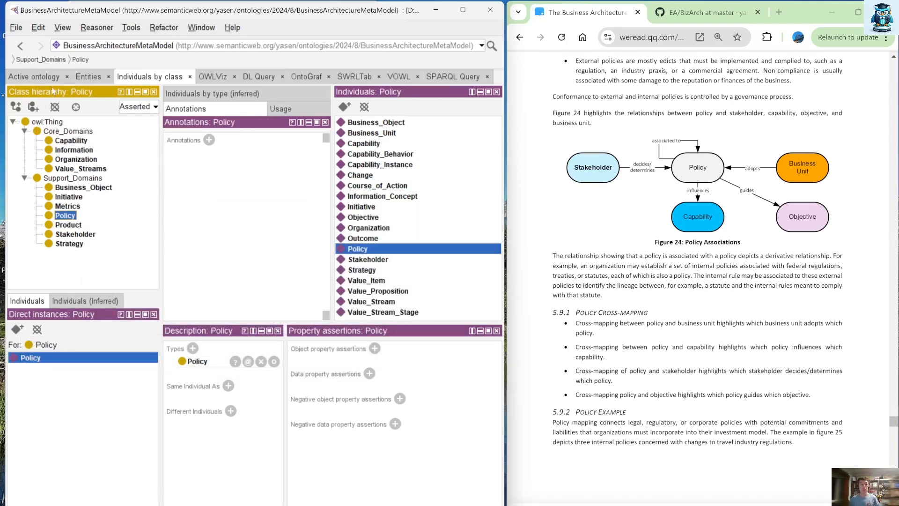
Create an object property named associated_to as a sibling of is_a.
click(86, 77)
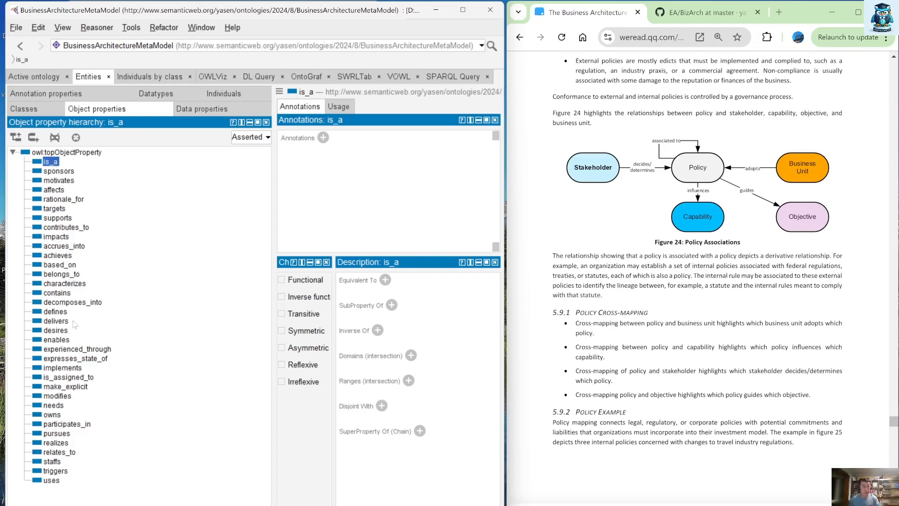
click(33, 138)
text(assoc)
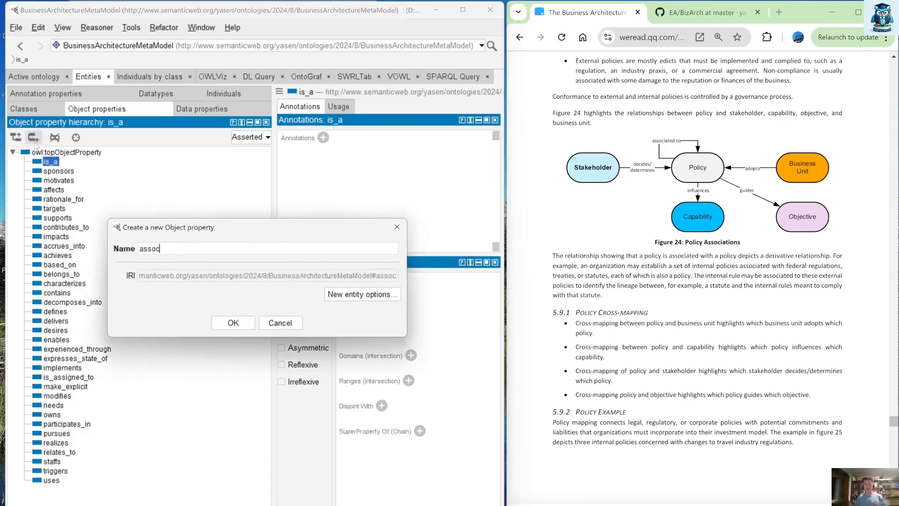
text(iated_to)
key(Return)
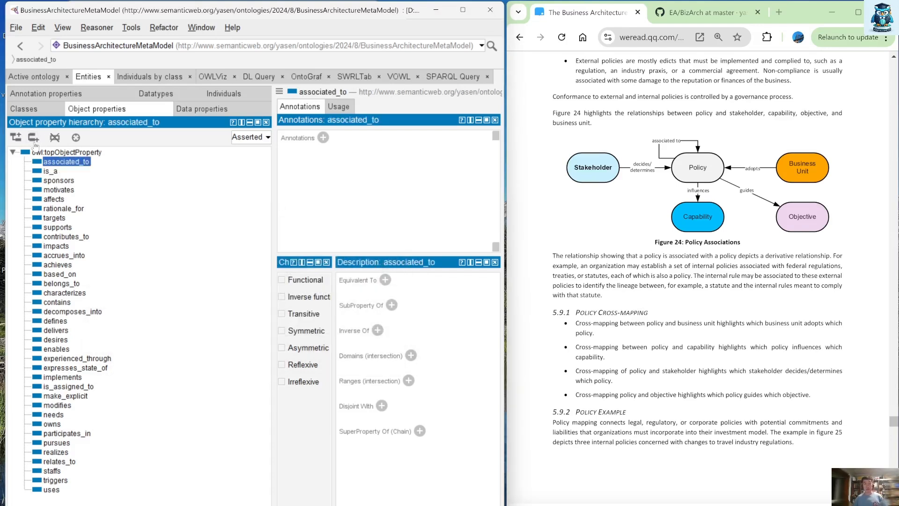
Add an object property assertion to the Policy individual stating that it is associated_to Policy.
click(135, 77)
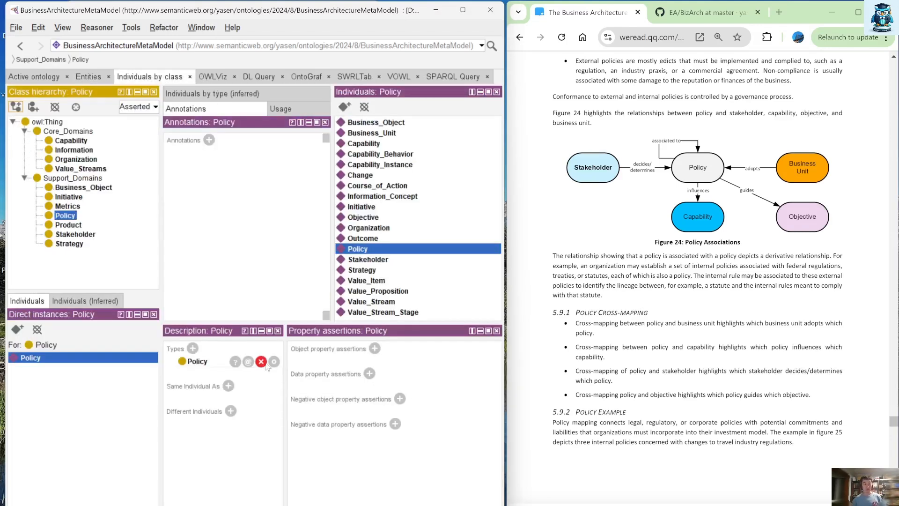
click(376, 348)
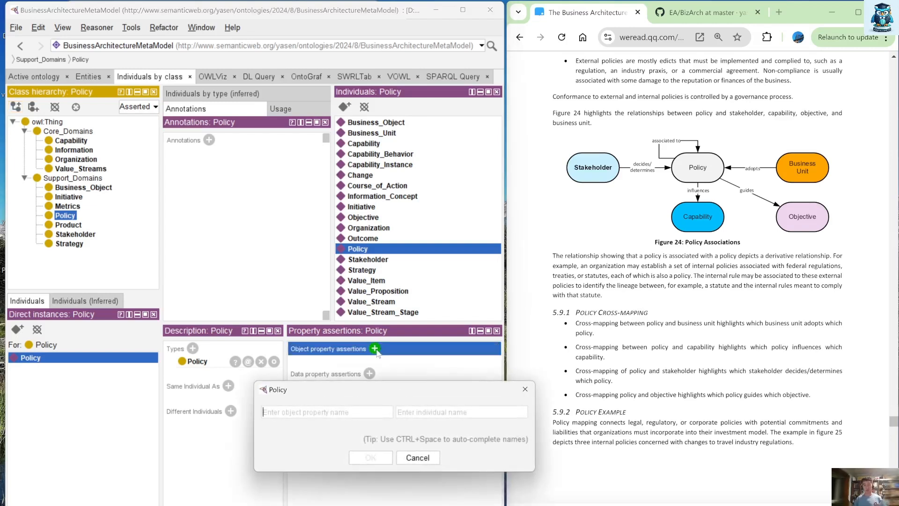
text(asso)
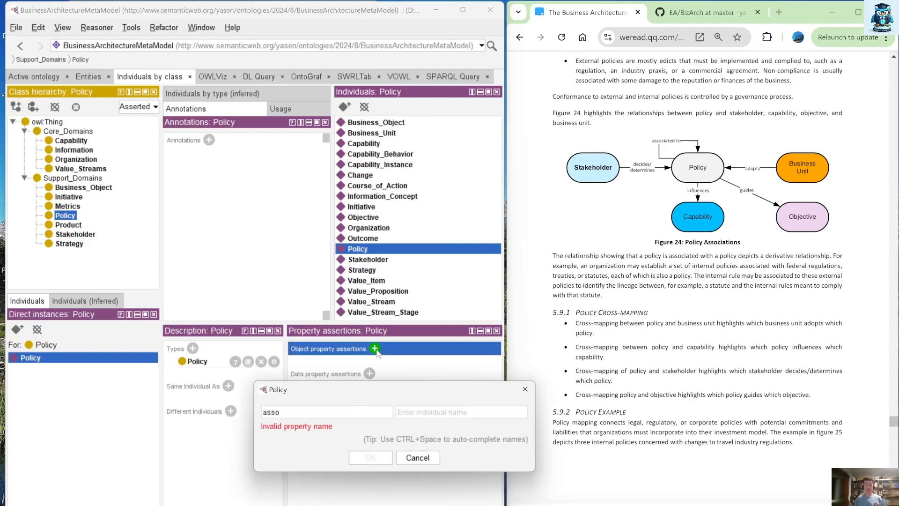
key(ctrl+space)
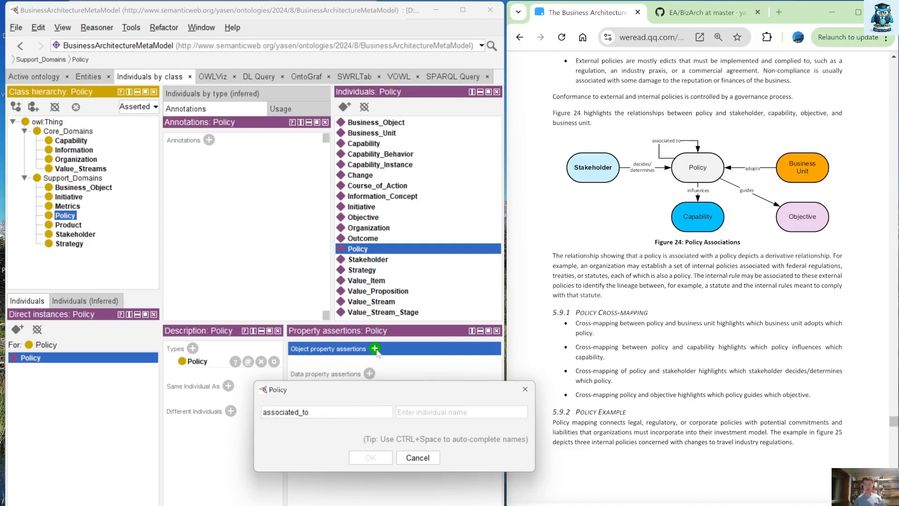
text(P)
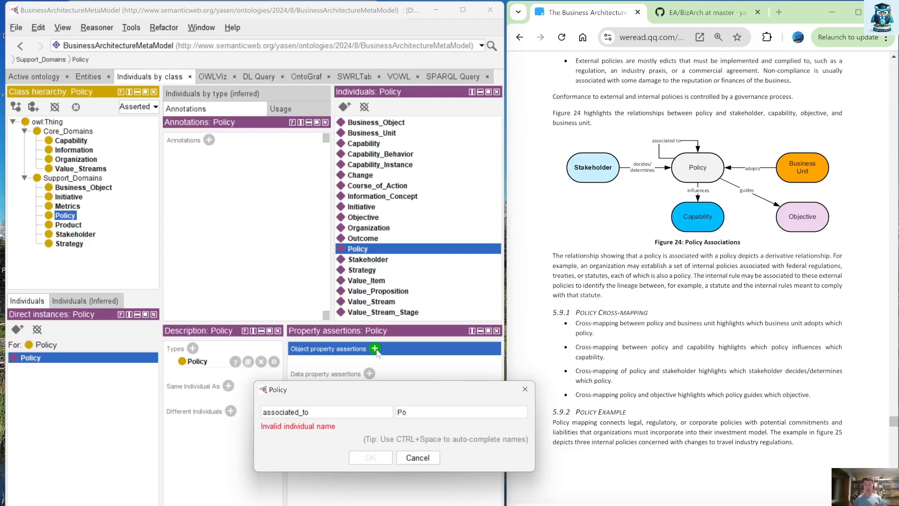
text(o)
key(ctrl+space)
key(Return)
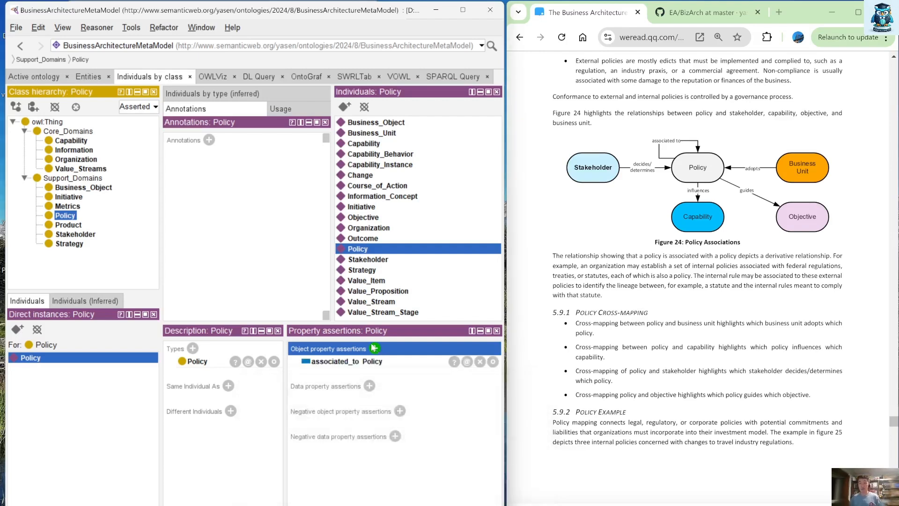
Create an object property named influences as a sibling of associated_to.
click(97, 79)
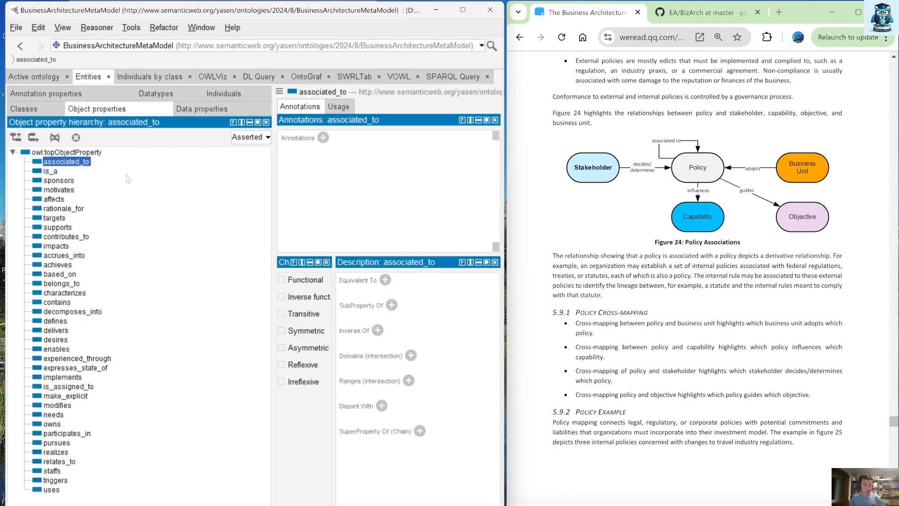
text(influences)
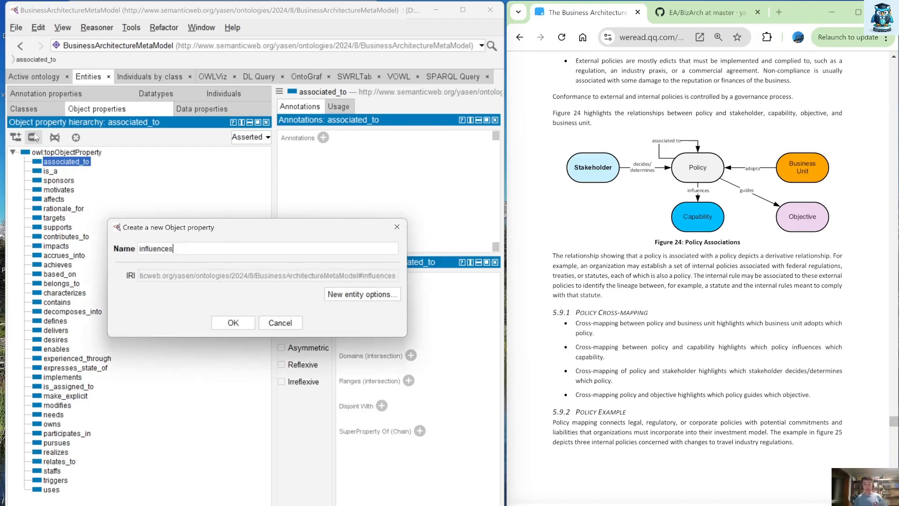
key(Return)
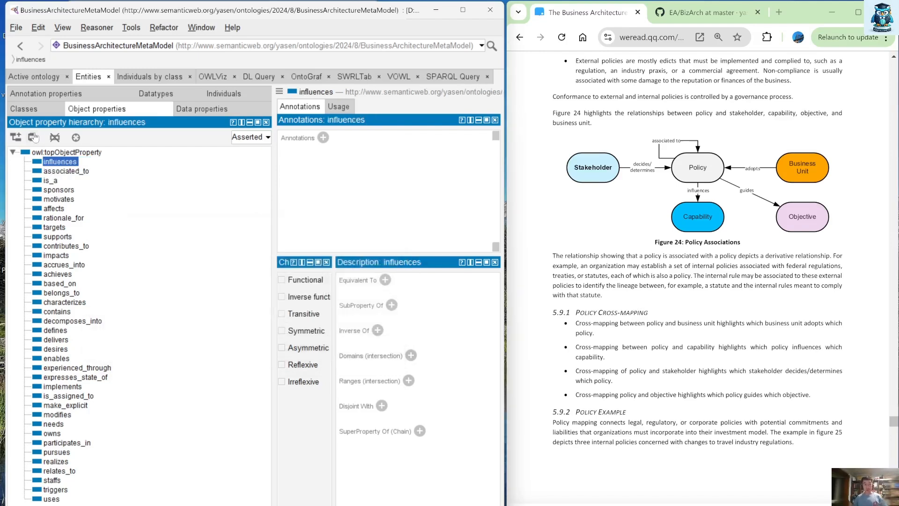
Add an object property assertion to the Policy individual stating that it influences Capability.
click(150, 76)
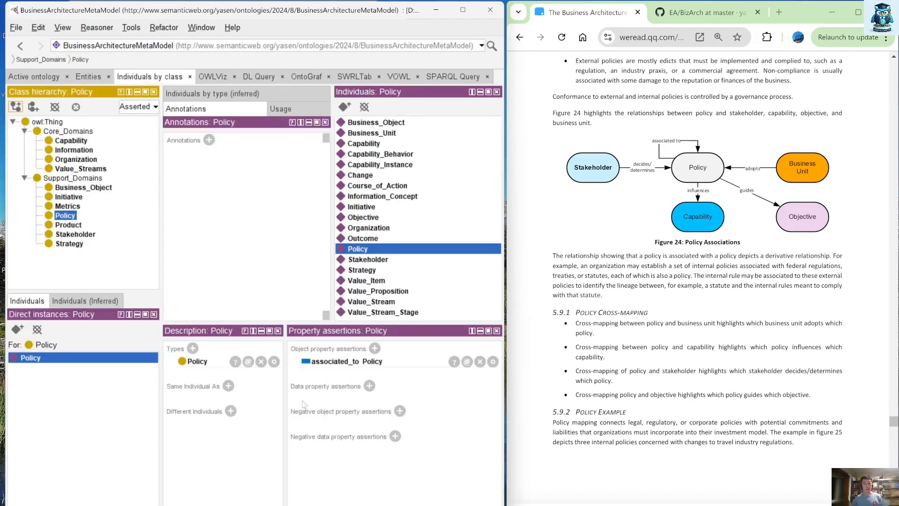
click(375, 348)
text(inf)
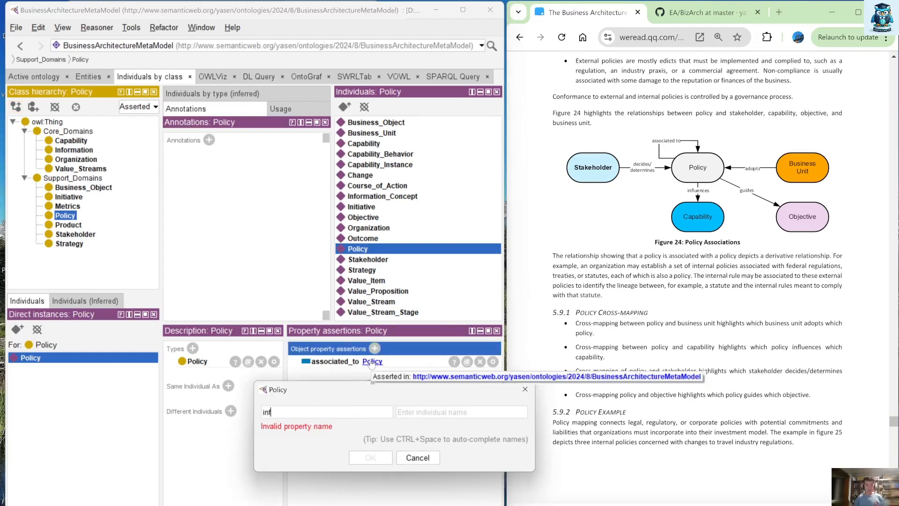
key(ctrl+space)
key(Tab)
text(Ca)
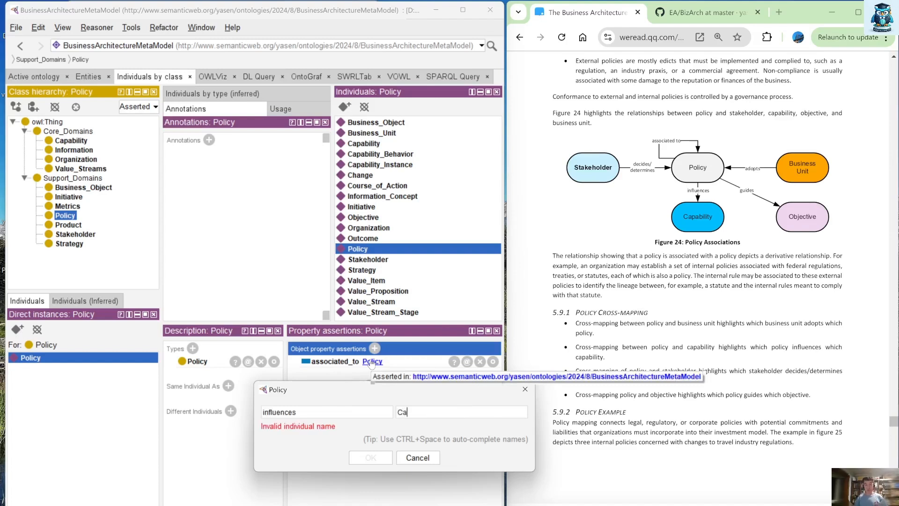
text(apbili)
key(BackSpace)
key(BackSpace)
key(BackSpace)
key(BackSpace)
key(BackSpace)
key(BackSpace)
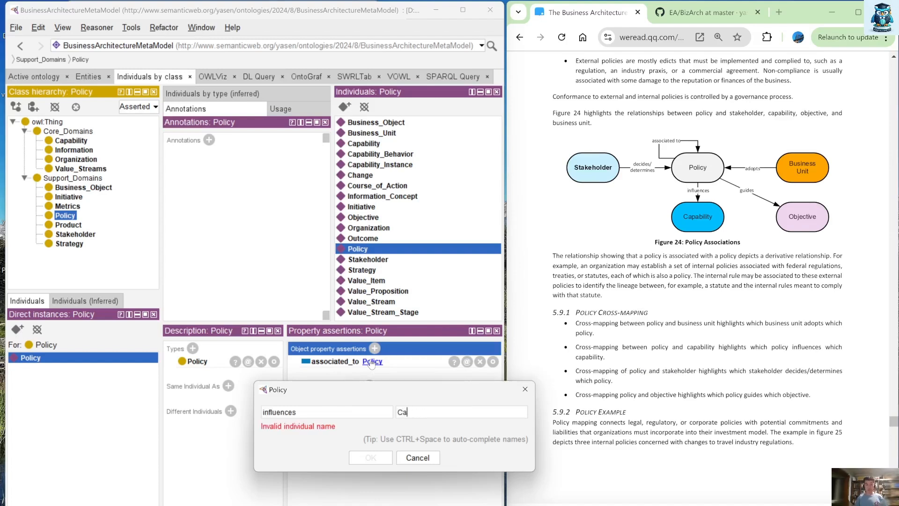
text(pability)
key(Return)
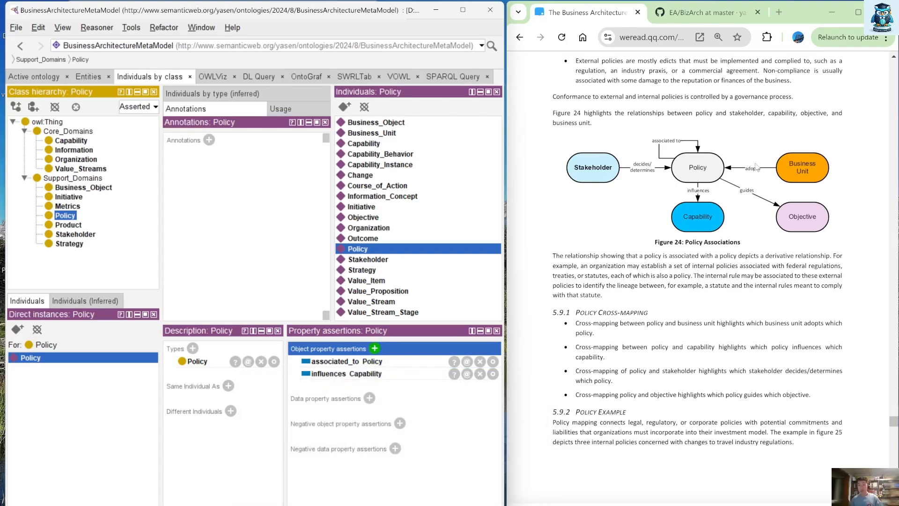
Create an object property named guides as a sibling of influences.
click(82, 77)
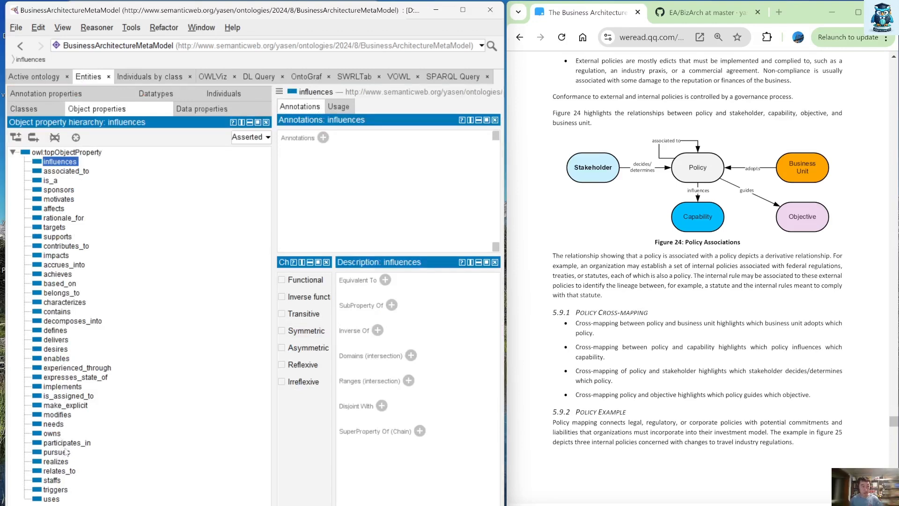
click(33, 137)
text(guide)
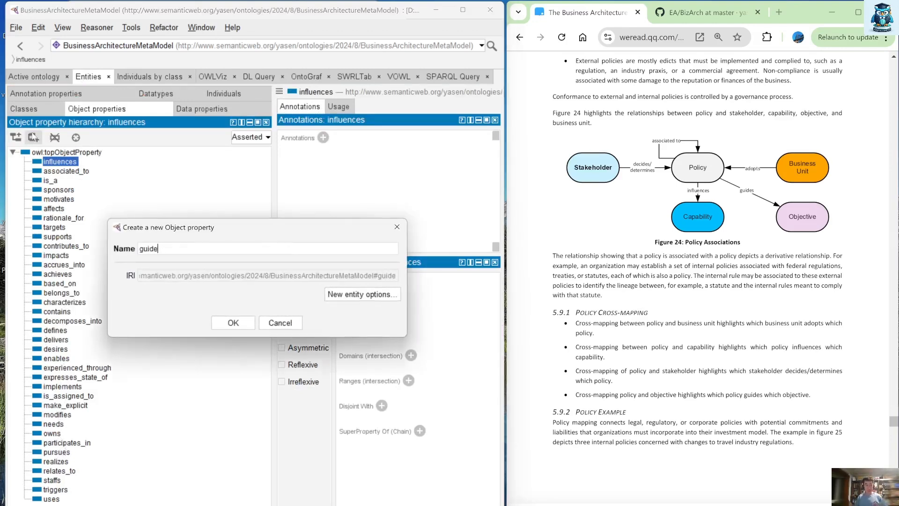
text(s)
key(Return)
Add an object property assertion to the Policy individual stating that it guides Objective.
click(154, 78)
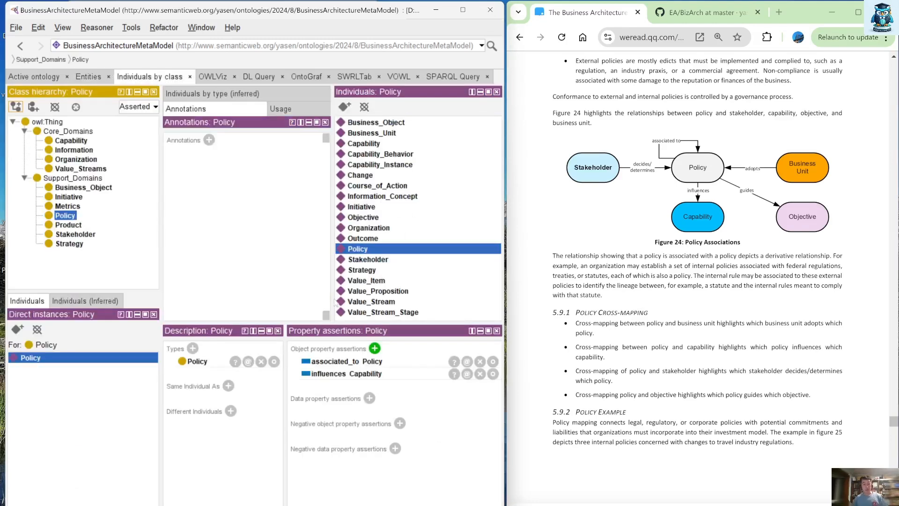
click(374, 348)
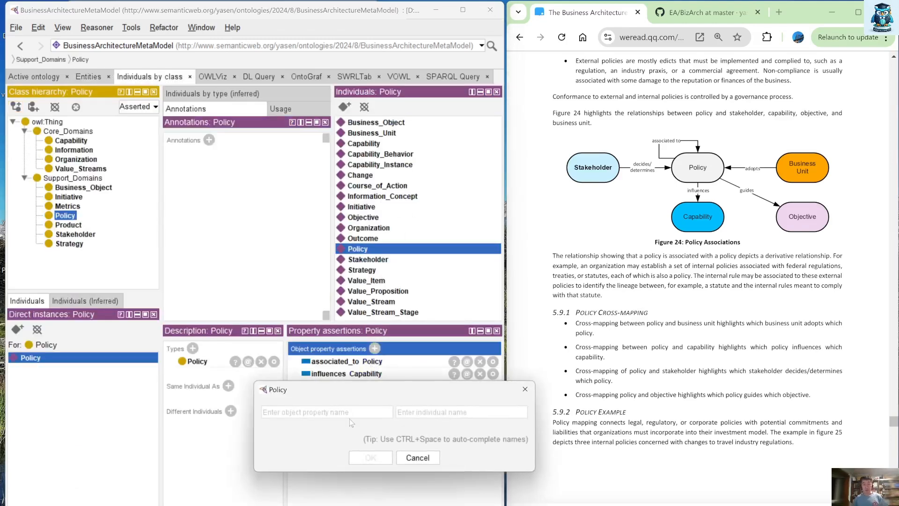
text(guides)
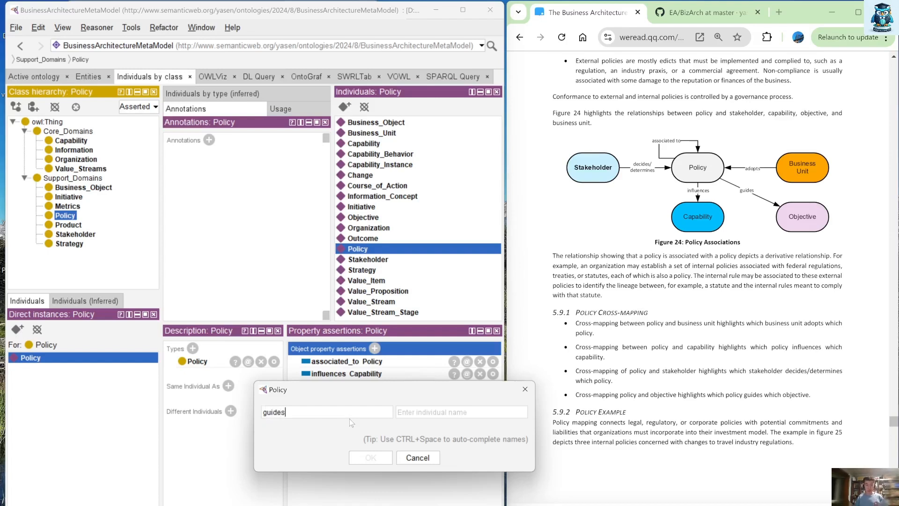
key(Tab)
text(Objective)
key(Return)
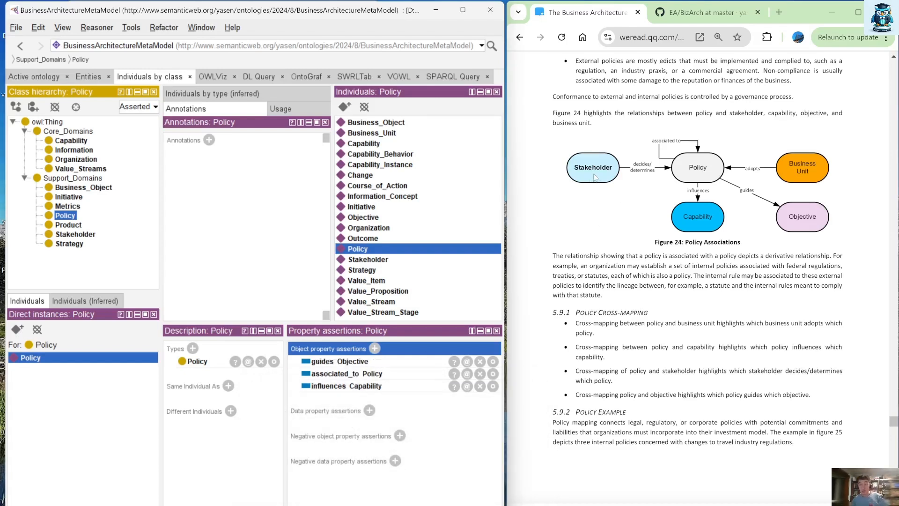
Select the Stakeholder individual in the Stakeholder class to display its property assertions.
click(69, 160)
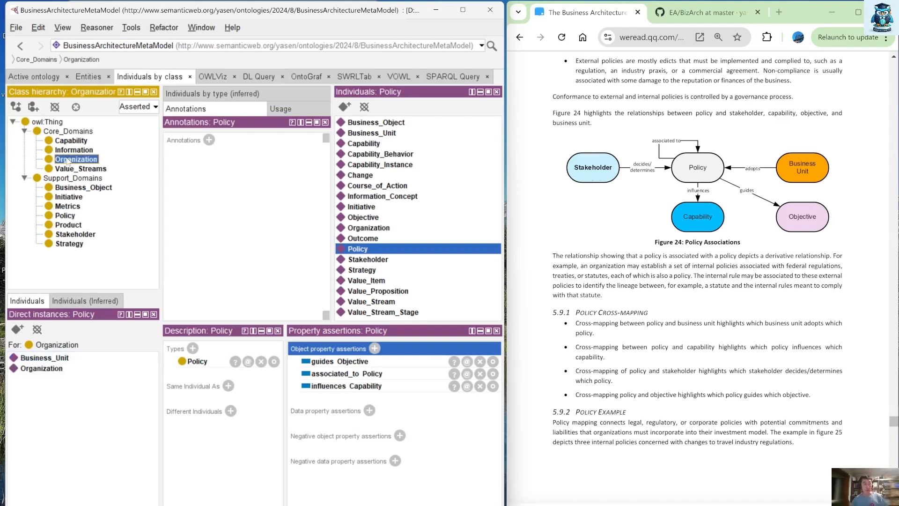
click(71, 234)
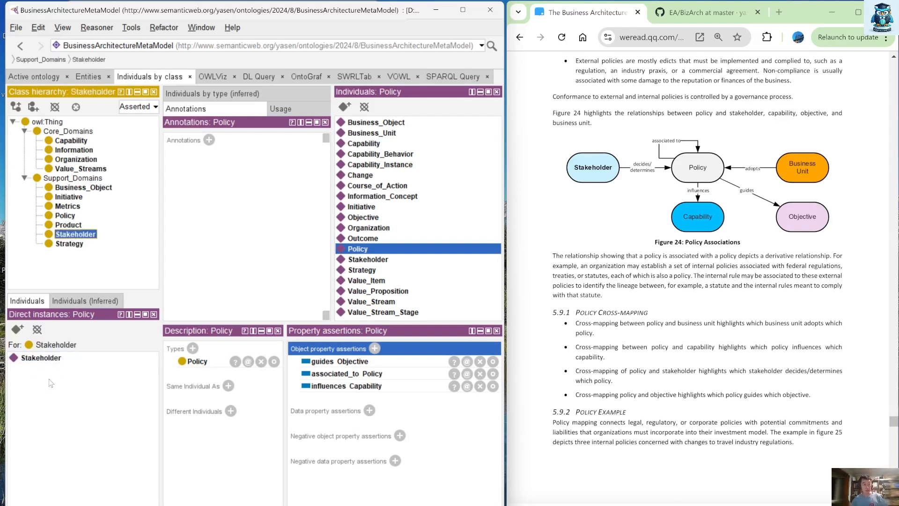
click(56, 360)
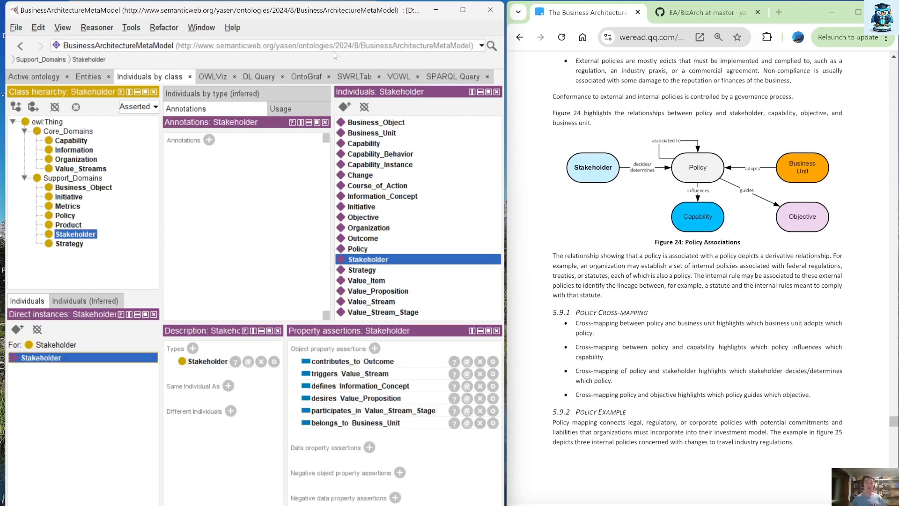
Create two object properties named decides and determines at the same level as guides.
click(80, 77)
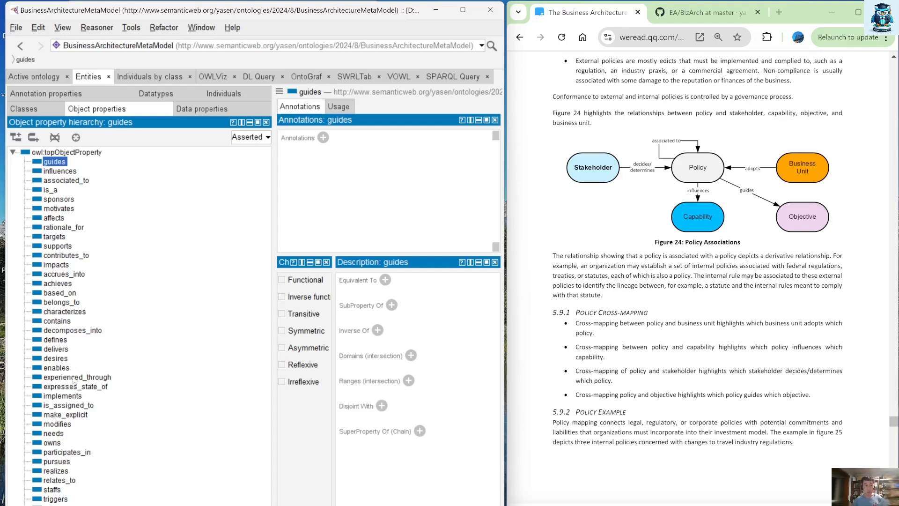
click(34, 138)
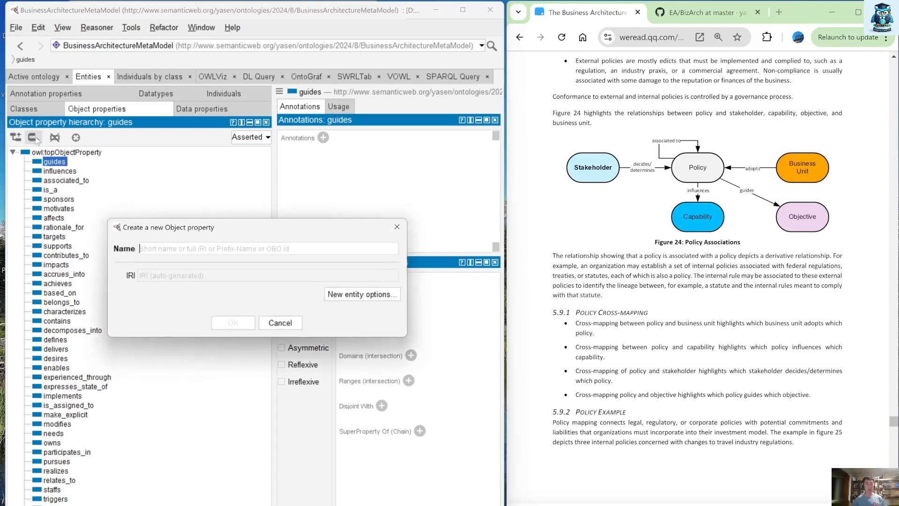
text(decides)
key(Return)
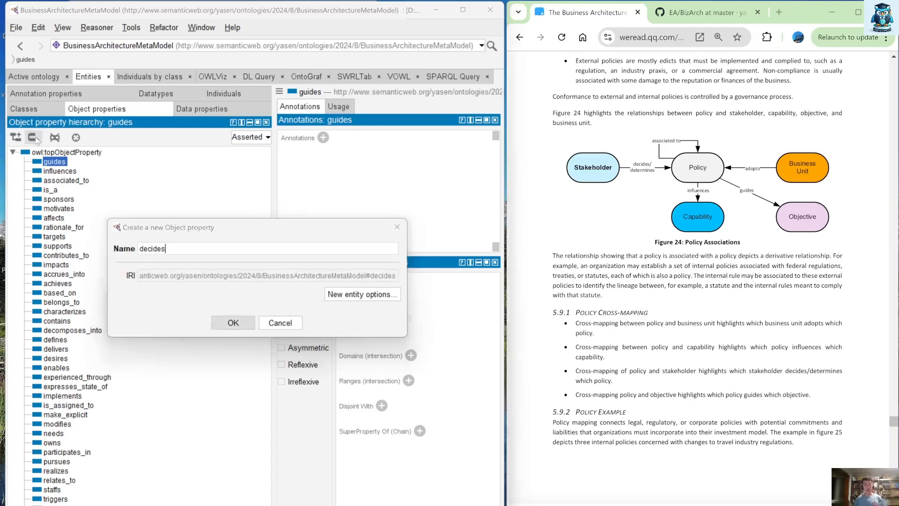
click(33, 138)
text(deter)
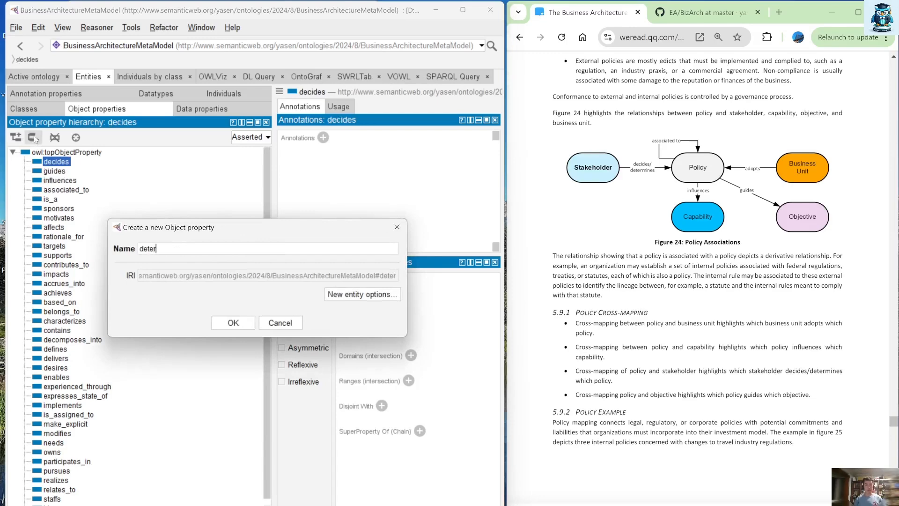
text(mines)
key(Return)
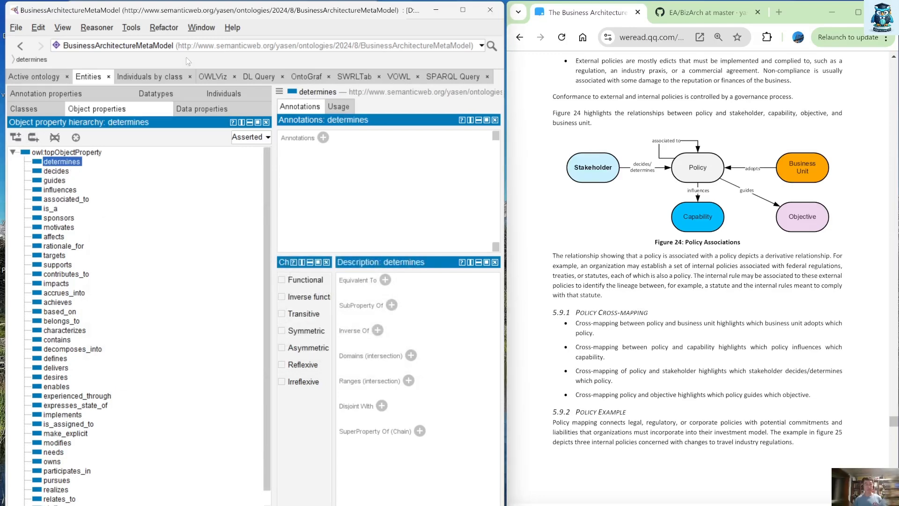
Add an object property assertion to the Stakeholder individual stating that it decides Policy.
click(159, 77)
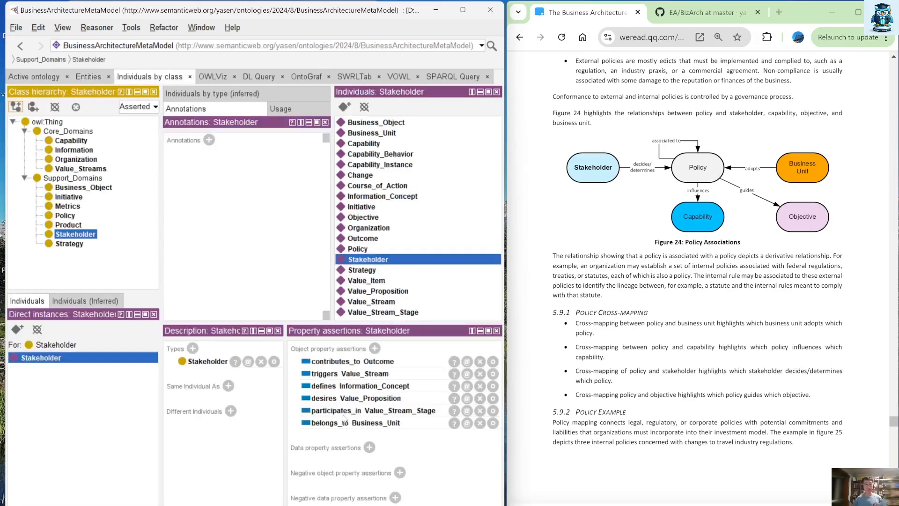
click(375, 349)
text(d)
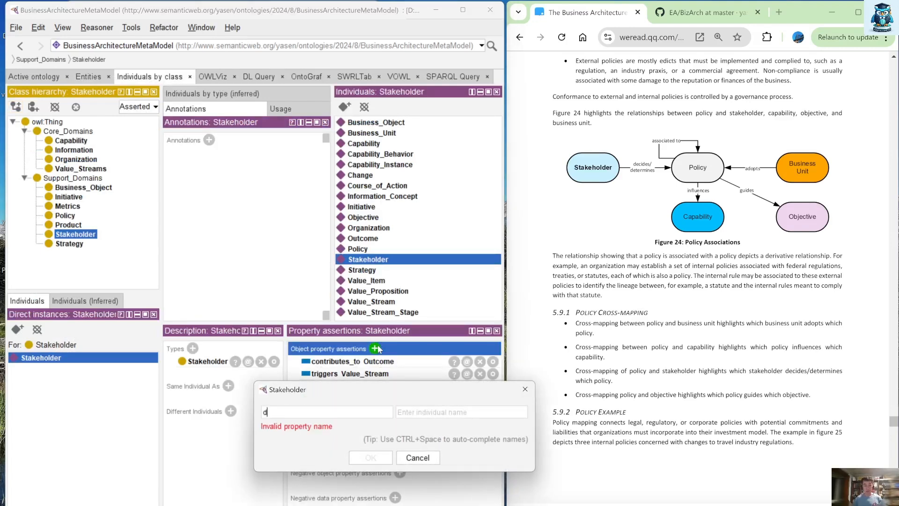
text(ecides)
key(Tab)
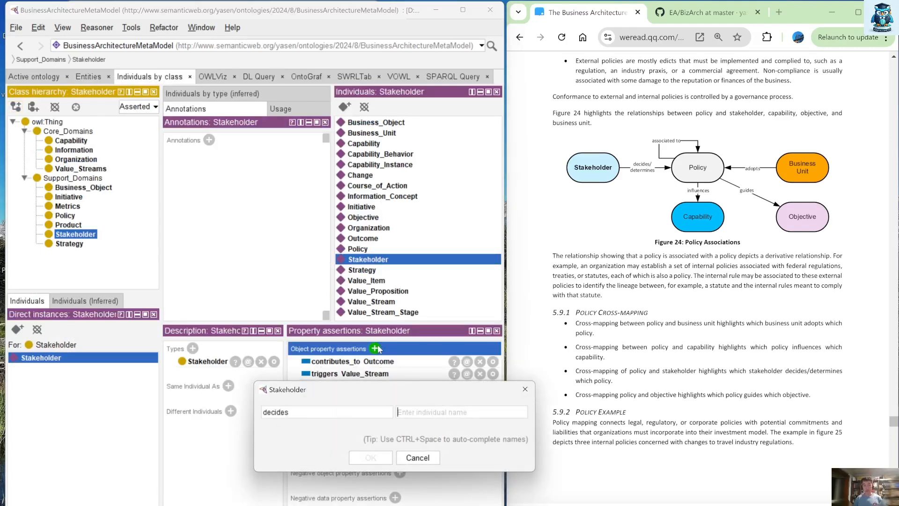
text(poli)
key(ctrl+space)
key(Return)
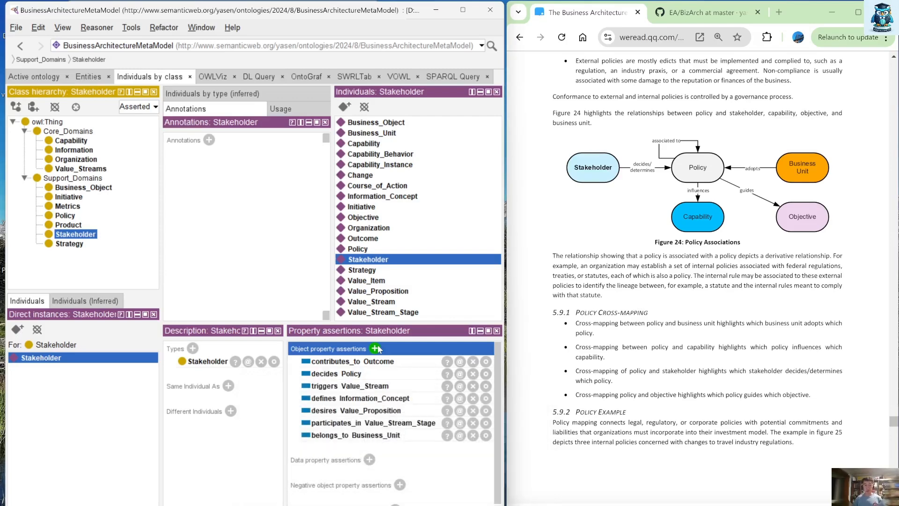
Add an object property assertion to the Stakeholder individual stating that it determines Policy.
click(376, 348)
text(de)
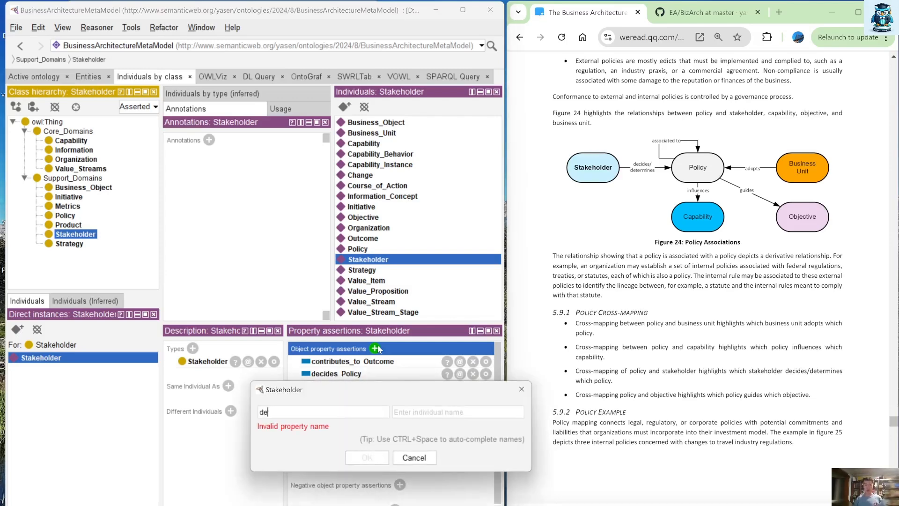
text(ter)
key(ctrl+space)
key(Tab)
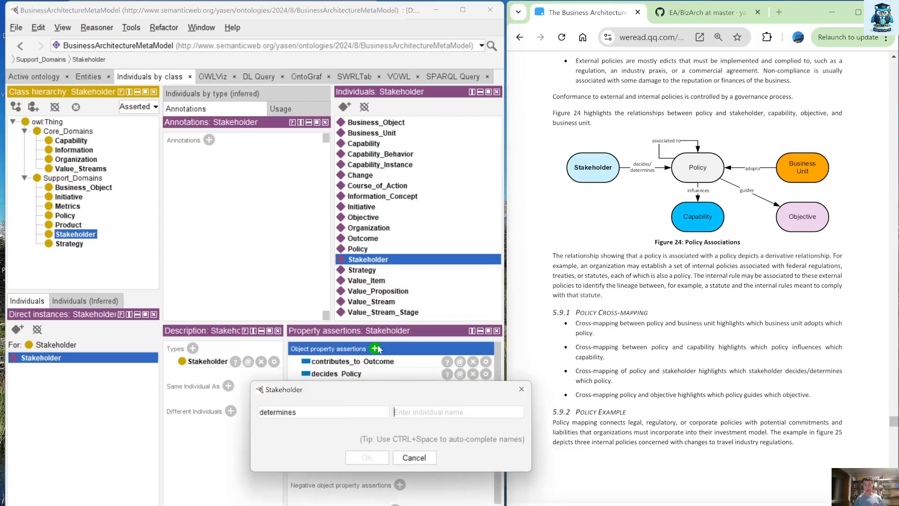
text(policy)
key(Return)
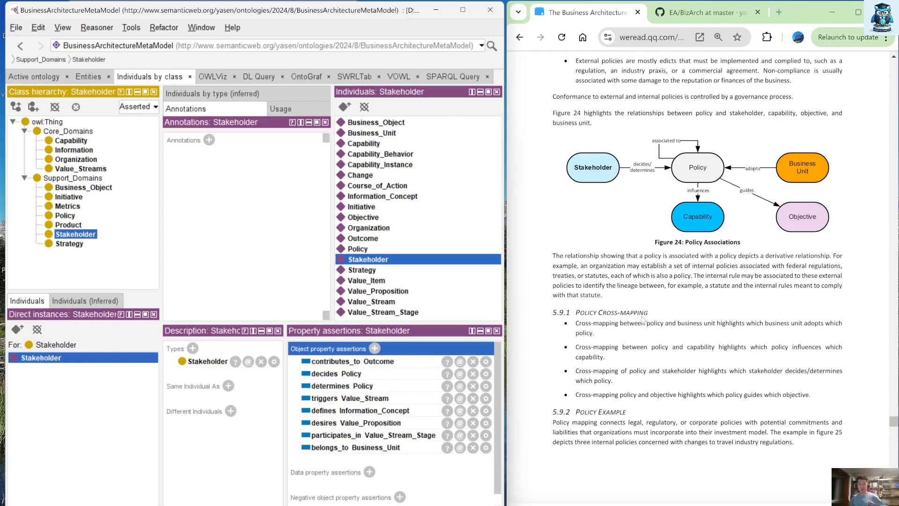
Bring up the guide's Product Associations figure and create an individual named Product in the Product class.
scroll(642, 318, down, 12)
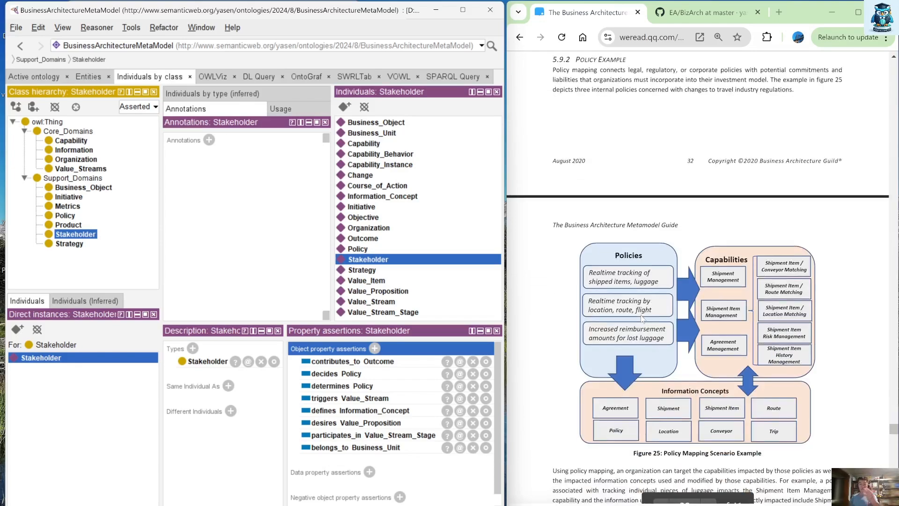
scroll(643, 319, down, 8)
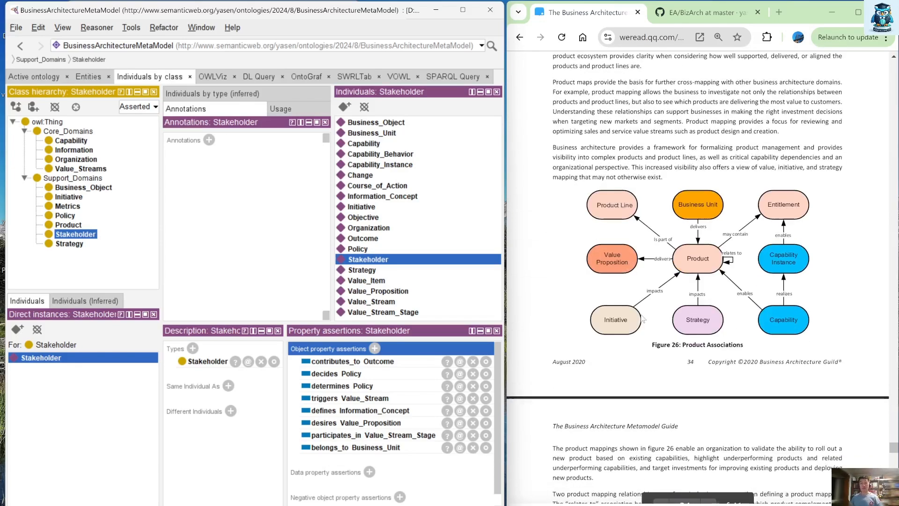
click(68, 225)
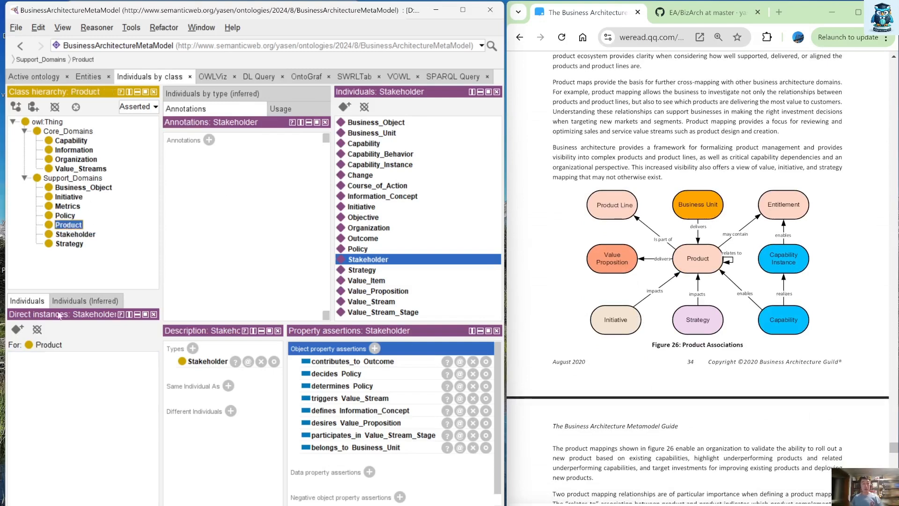
click(16, 330)
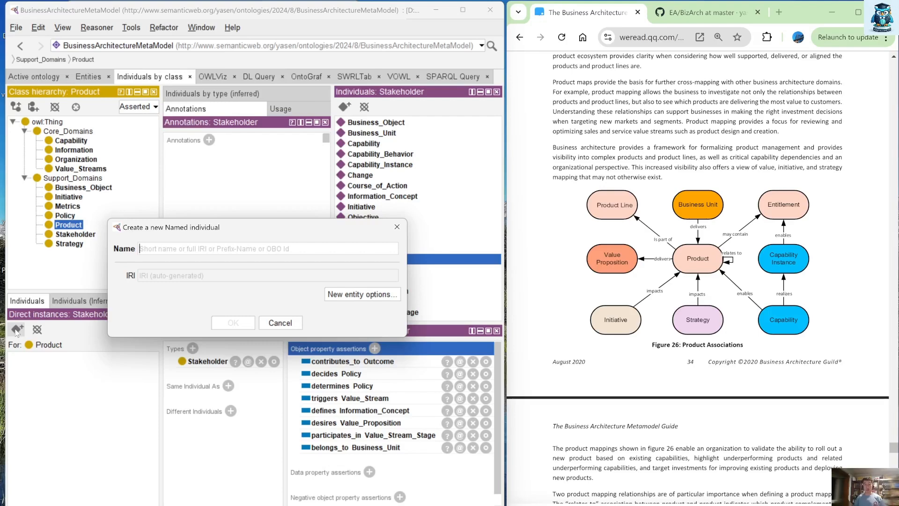
text(Product)
key(Return)
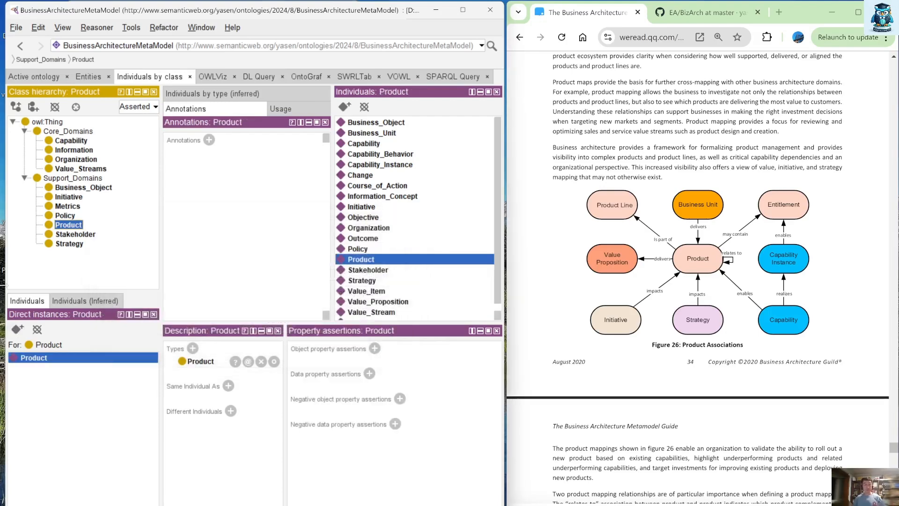
Create an individual named Product_Line in the Product class.
click(17, 329)
text(P)
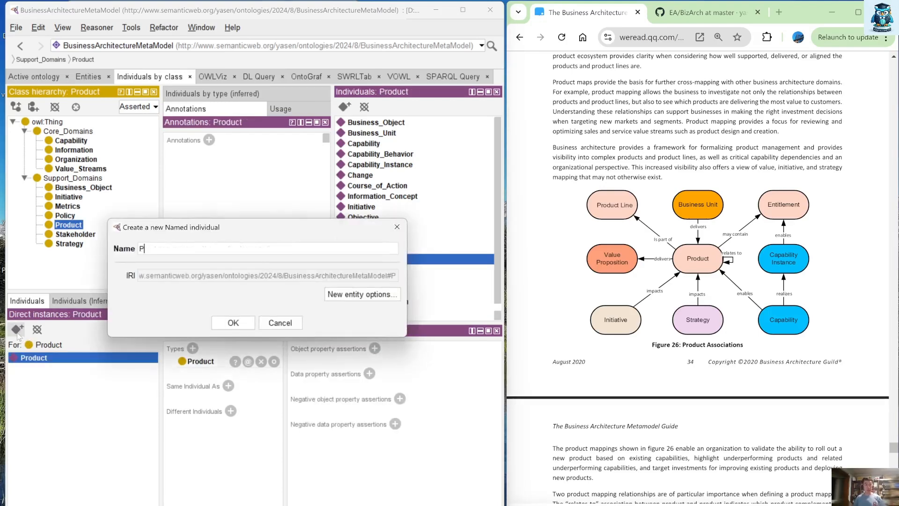
text(roduct_)
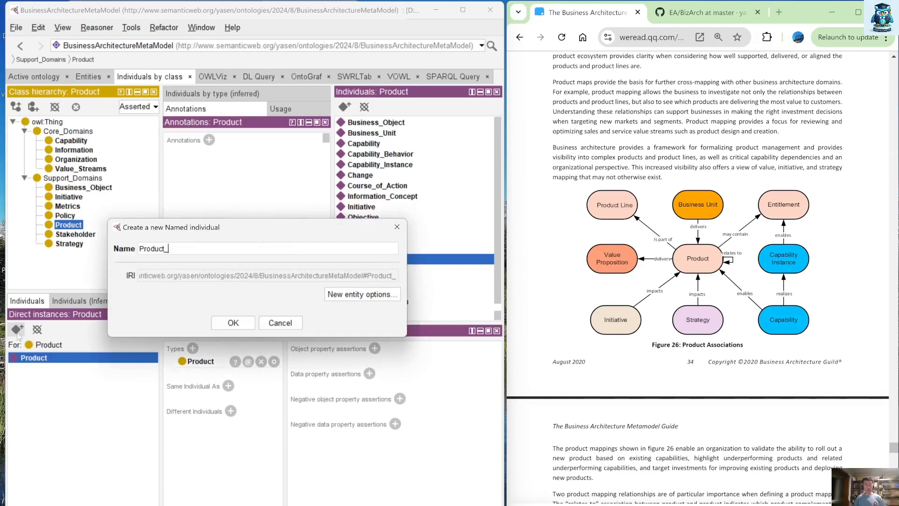
text(Line)
key(Return)
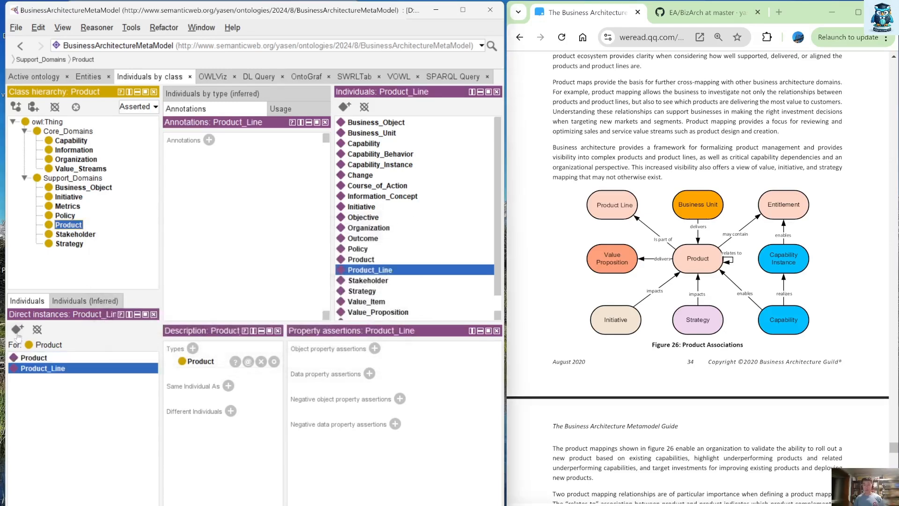
Create an individual named Entitlement in the Product class.
click(19, 331)
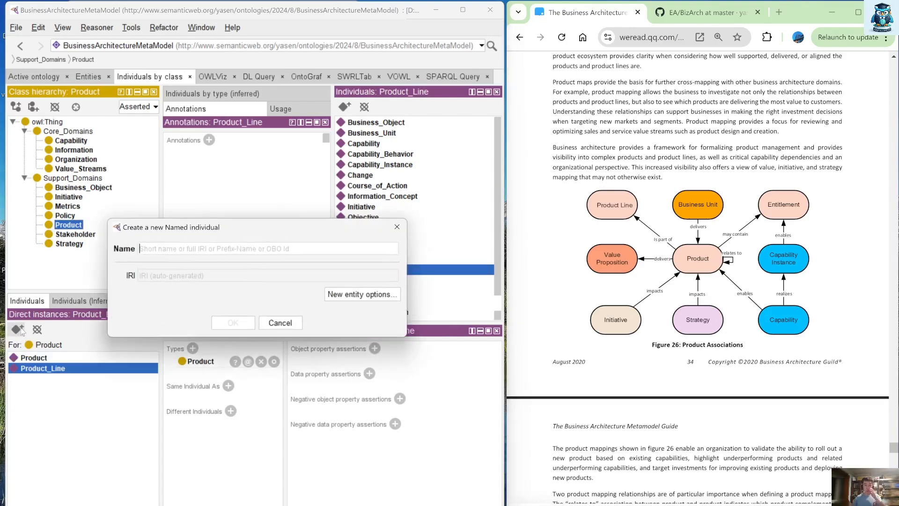
text(En)
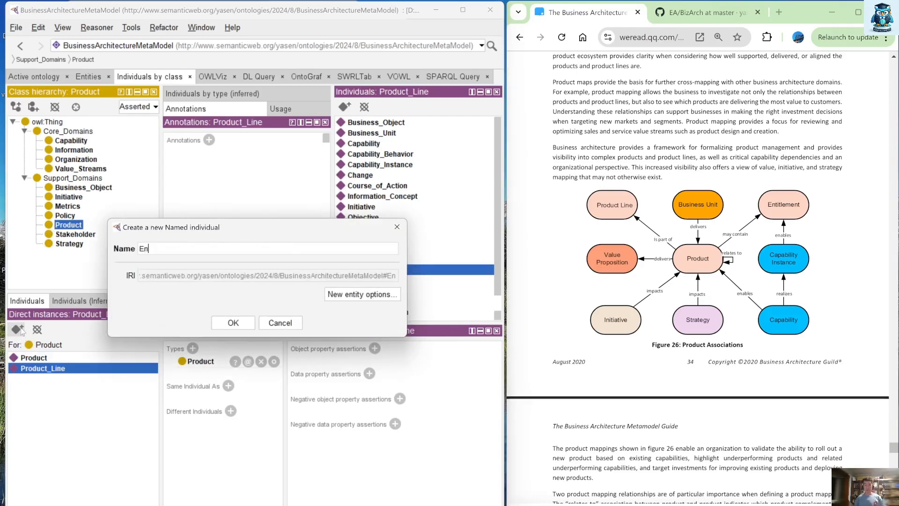
text(titlement)
key(Return)
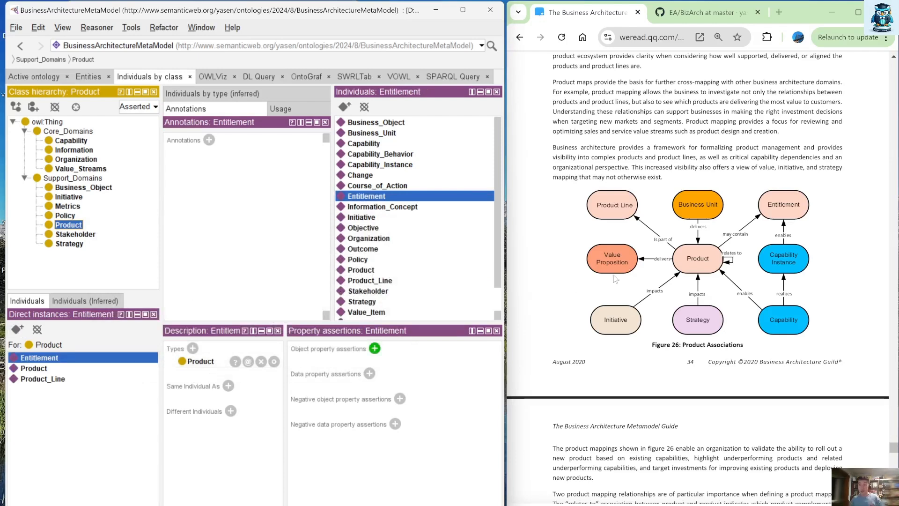
Add an object property assertion to the Business_Unit individual stating that it delivers Product.
click(77, 160)
click(49, 358)
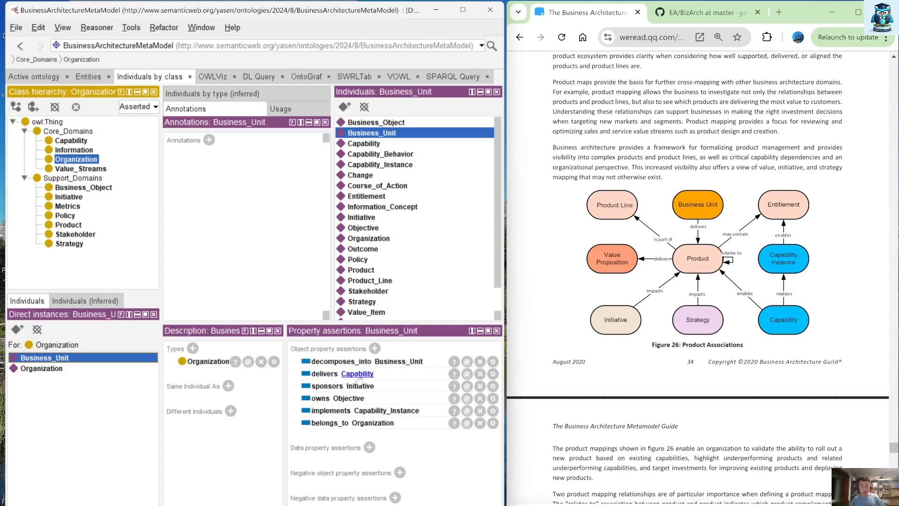
click(375, 349)
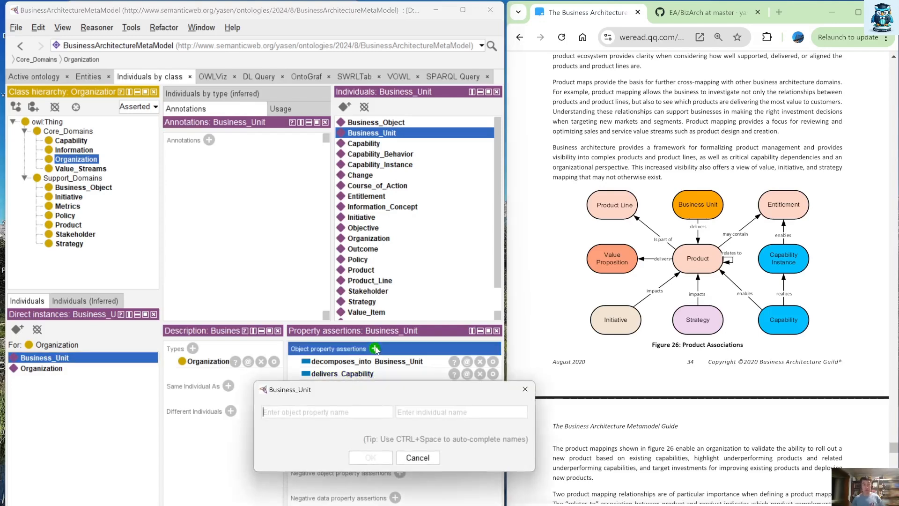
text(delivers)
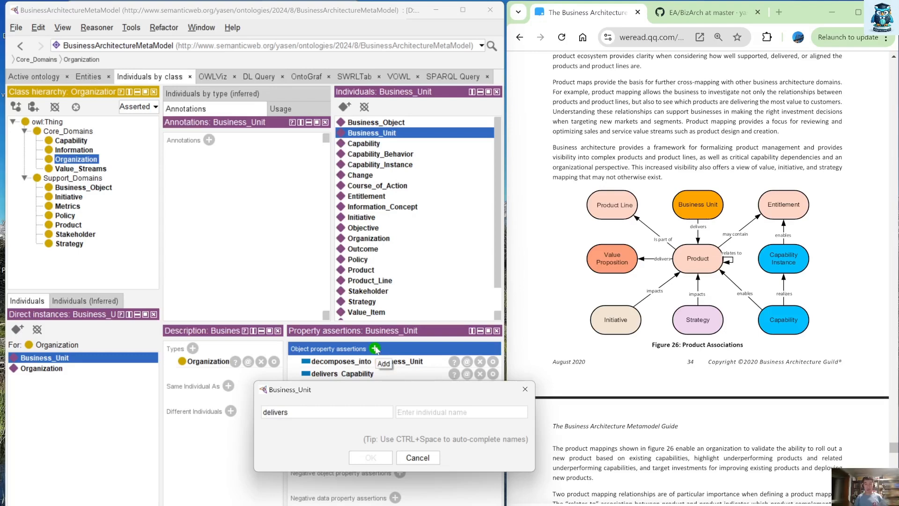
key(Tab)
text(product)
key(ctrl+space)
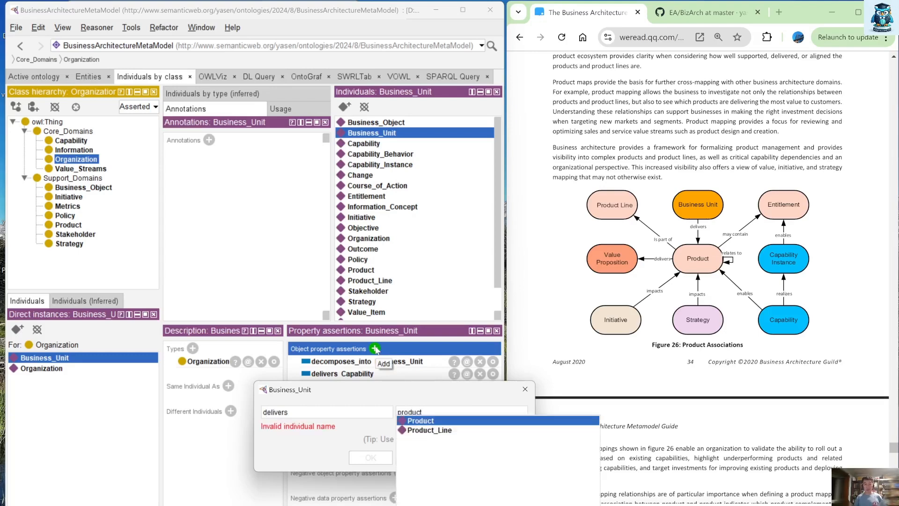
key(Return)
key(Return)
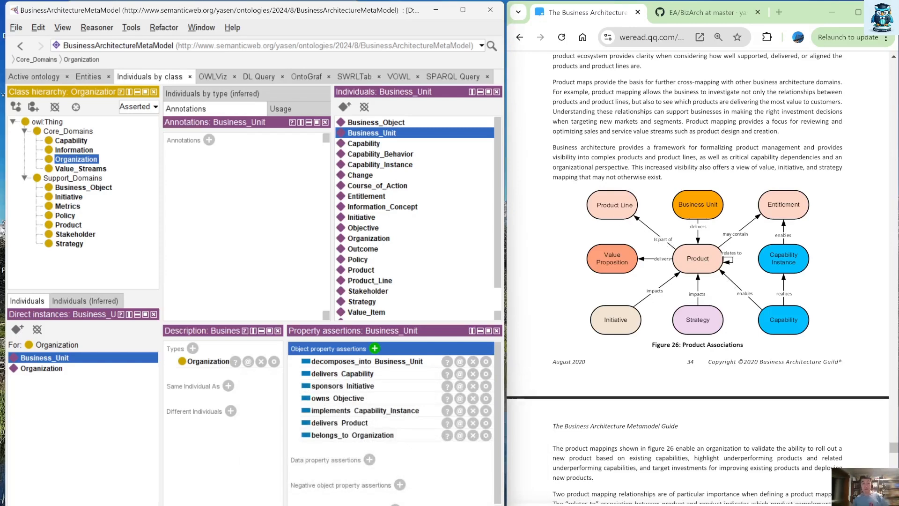
Create an object property named is_part_of under owl:topObjectProperty.
click(88, 77)
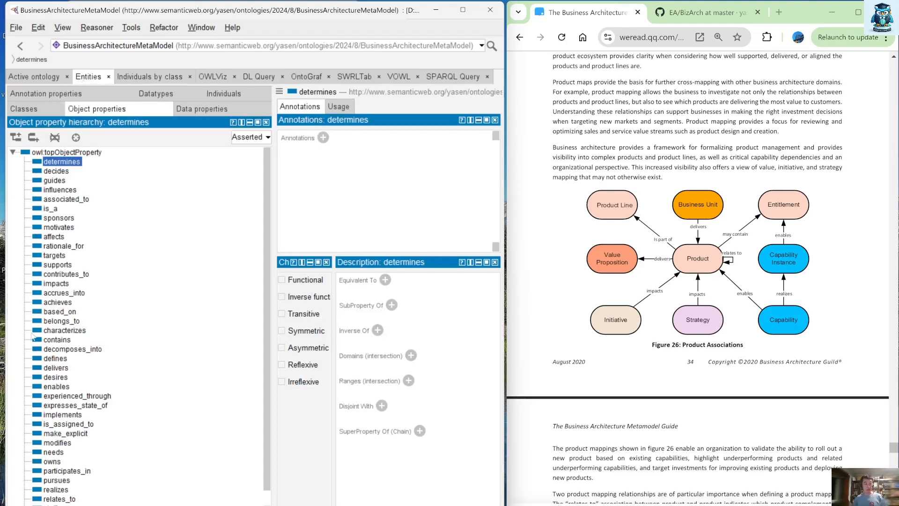
click(32, 139)
text(is_)
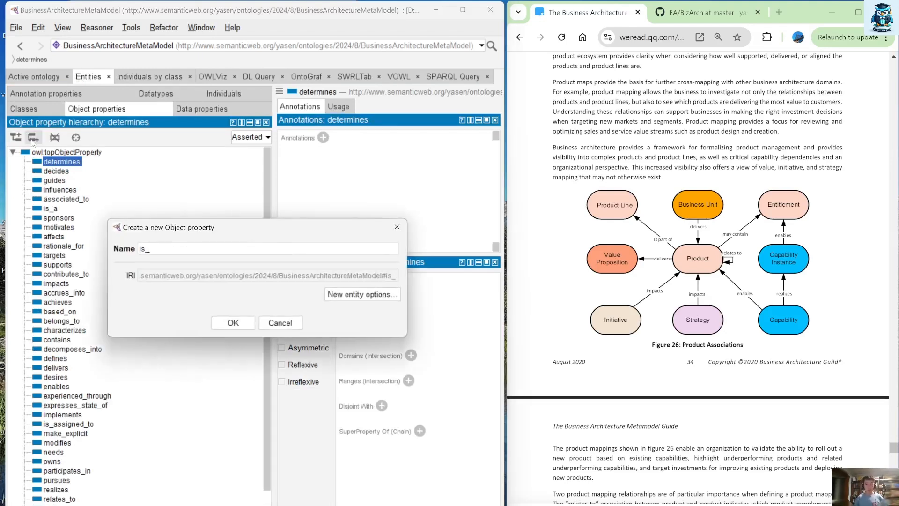
text(part_of)
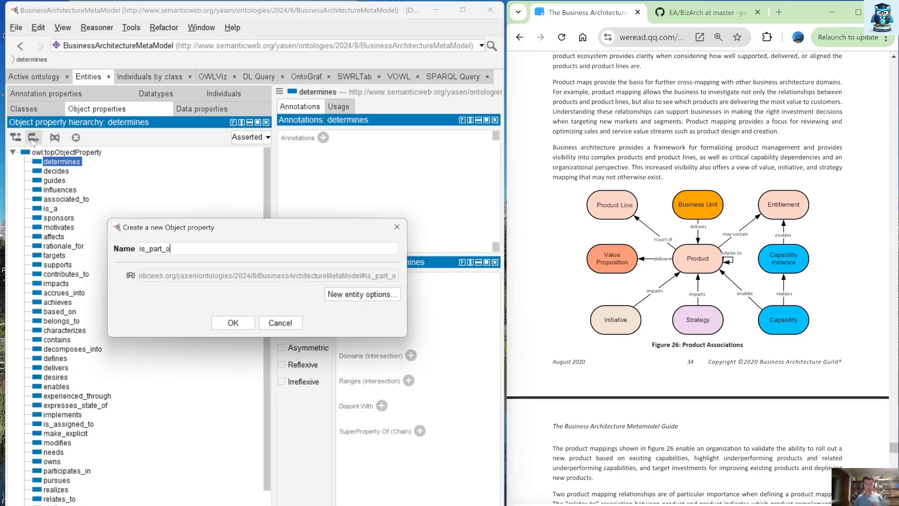
key(Return)
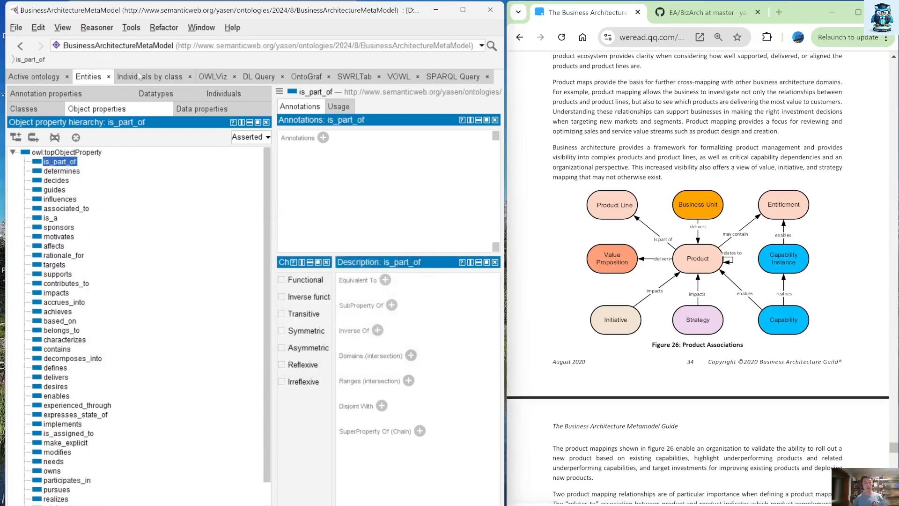
Add an object property assertion to the Product individual stating that it is_part_of Product_Line.
click(139, 76)
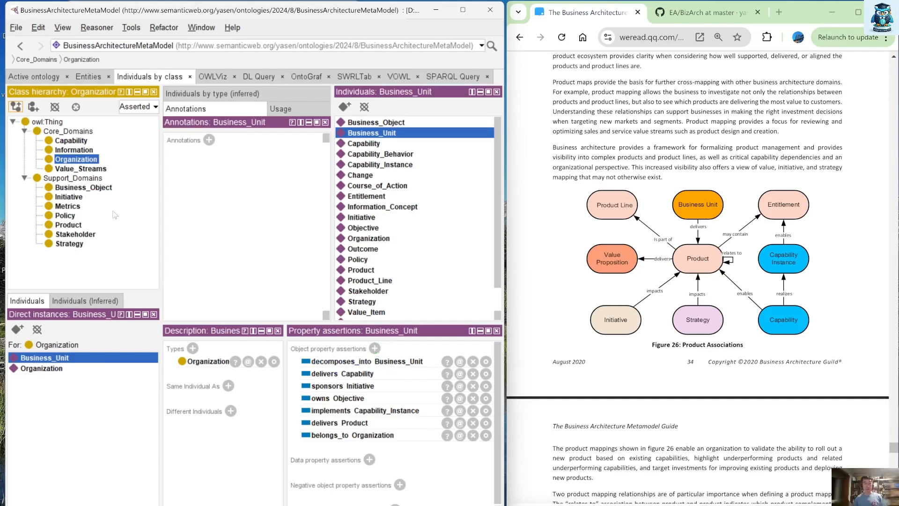
click(68, 225)
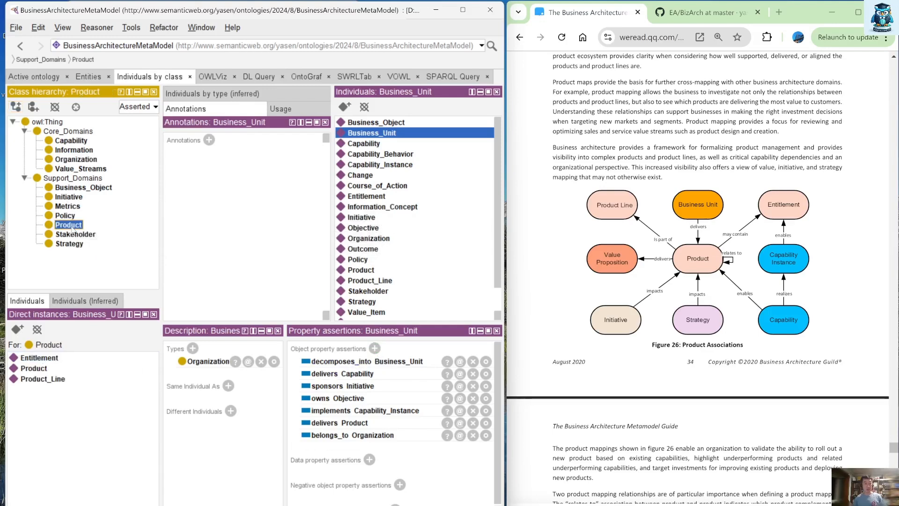
click(41, 369)
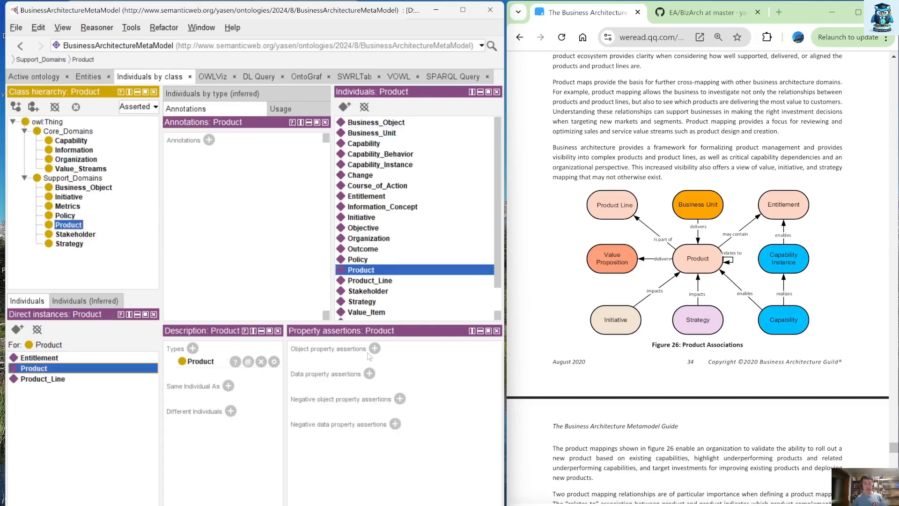
click(375, 349)
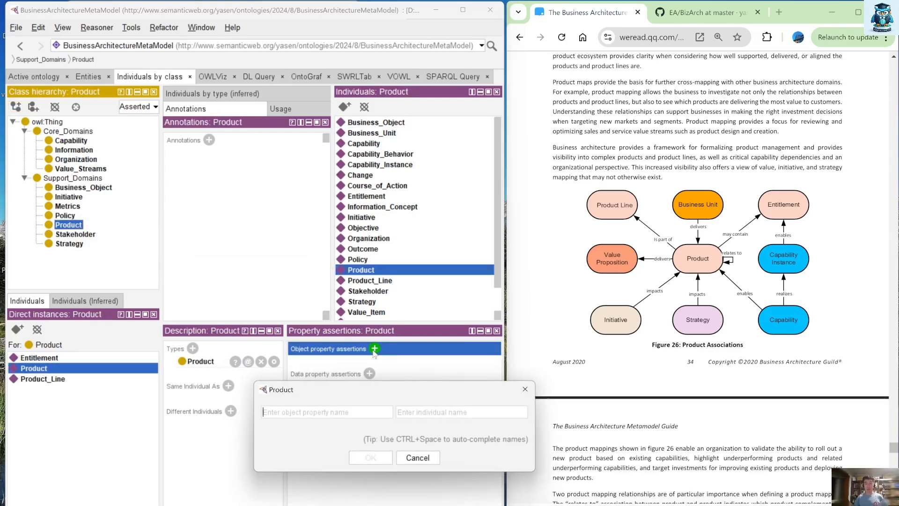
text(is)
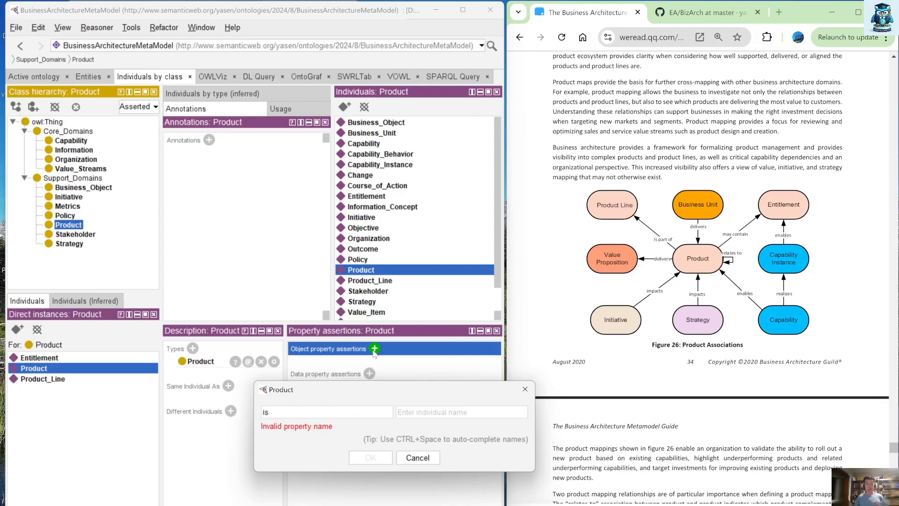
key(ctrl+space)
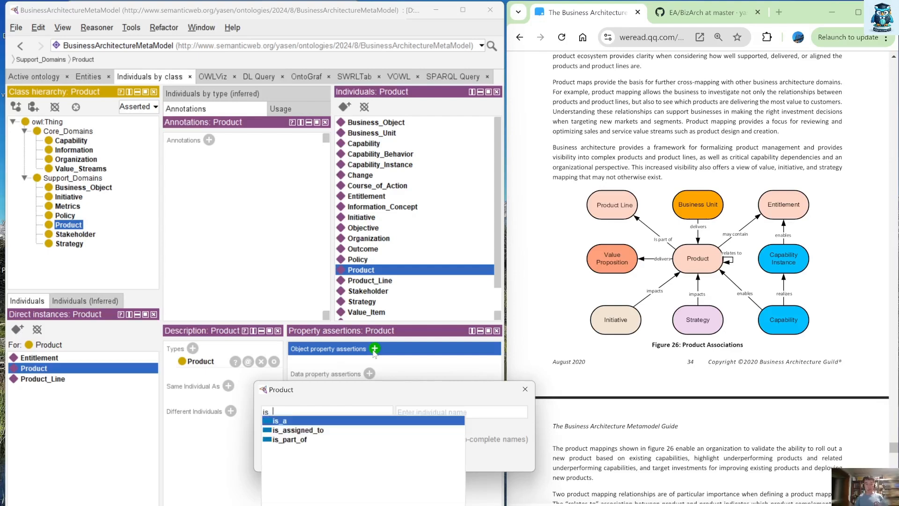
key(Down)
key(Down)
key(Return)
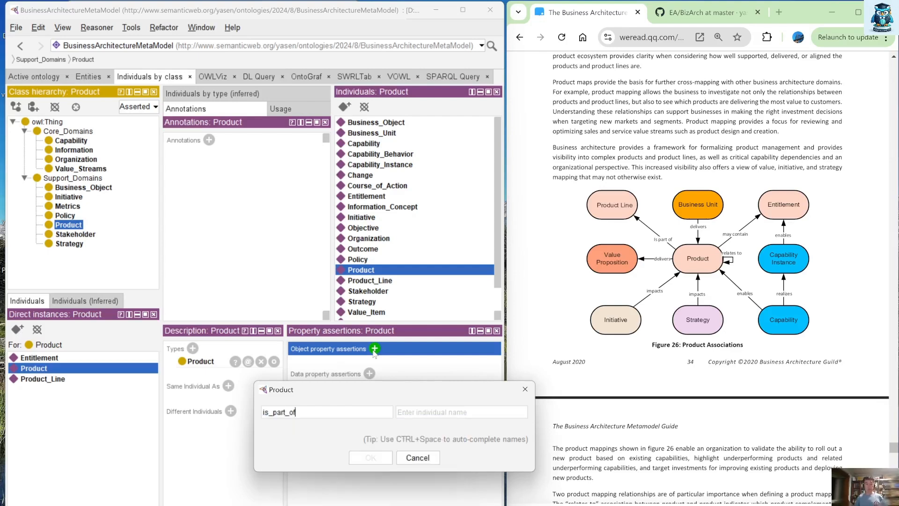
key(Tab)
text(Produ)
key(ctrl+space)
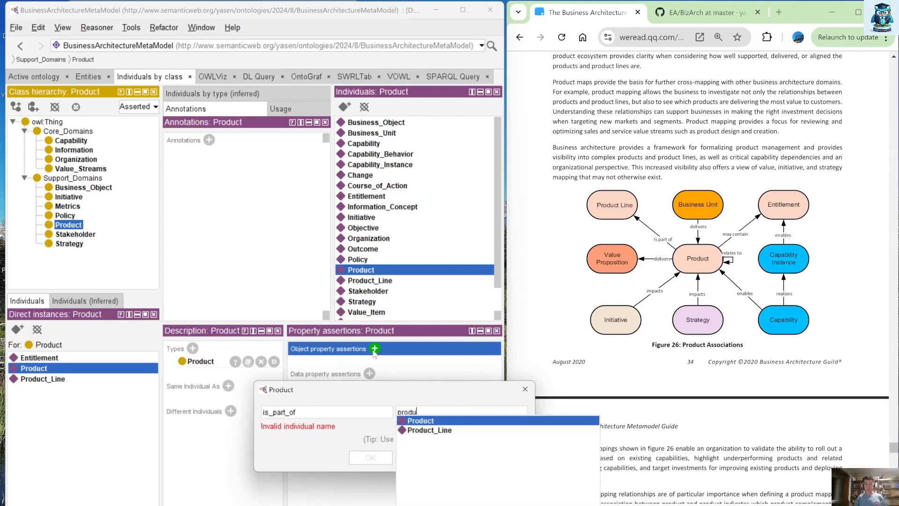
key(Down)
key(Return)
key(Return)
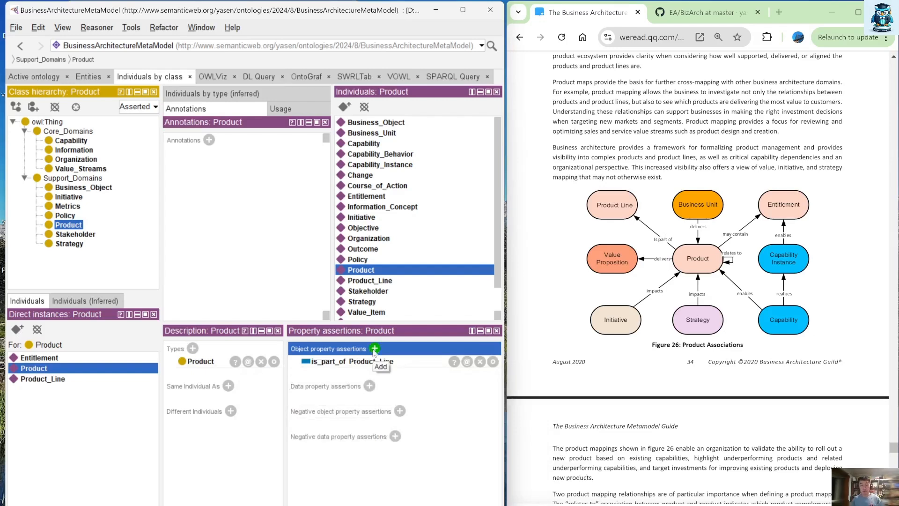
Add an object property assertion to the Product individual stating that it delivers Value_Proposition.
click(375, 349)
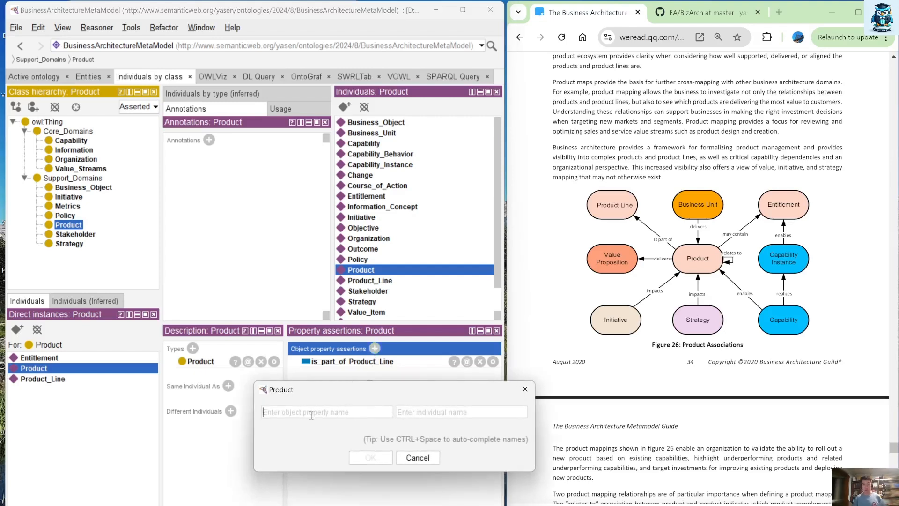
text(delivers)
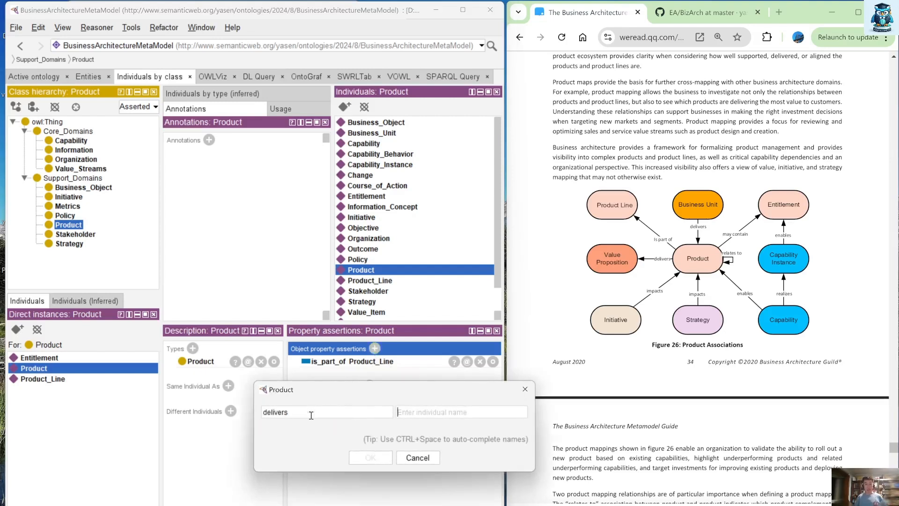
text(valu)
key(Down)
key(Return)
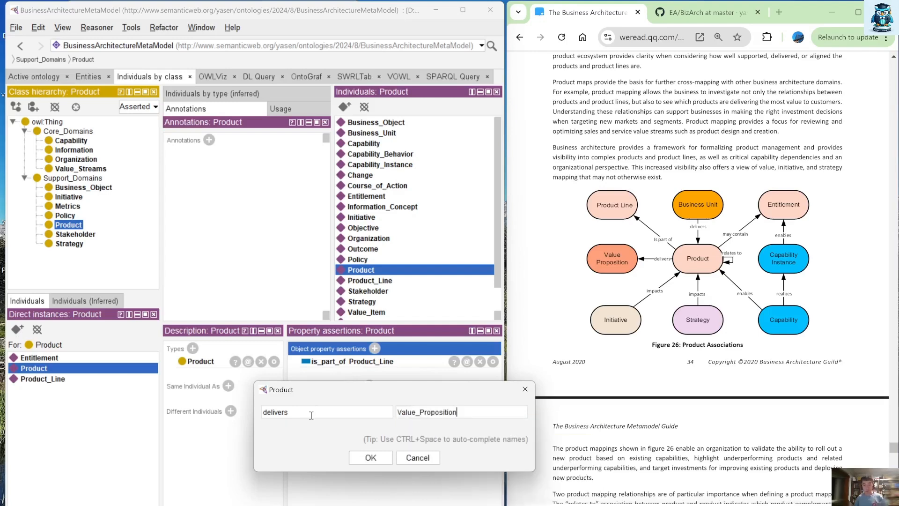
key(Return)
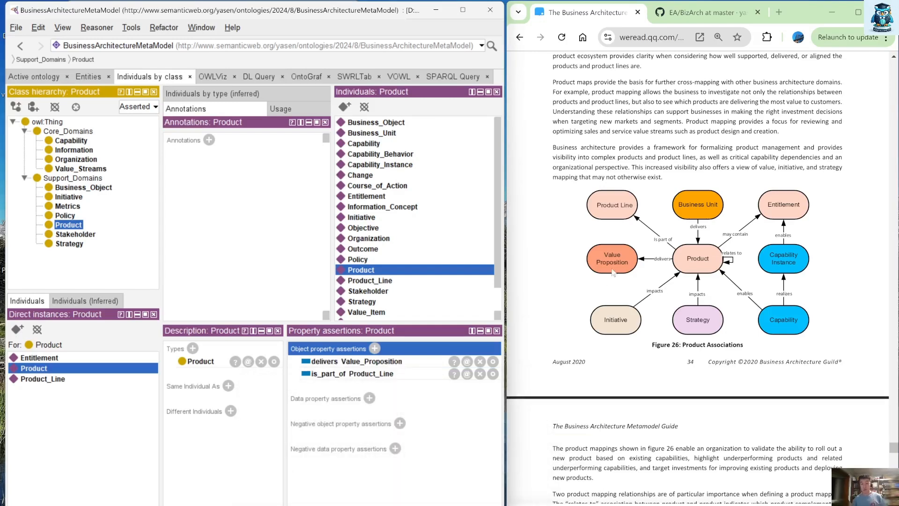
Add an object property assertion to the Initiative individual stating that it impacts Product.
click(75, 198)
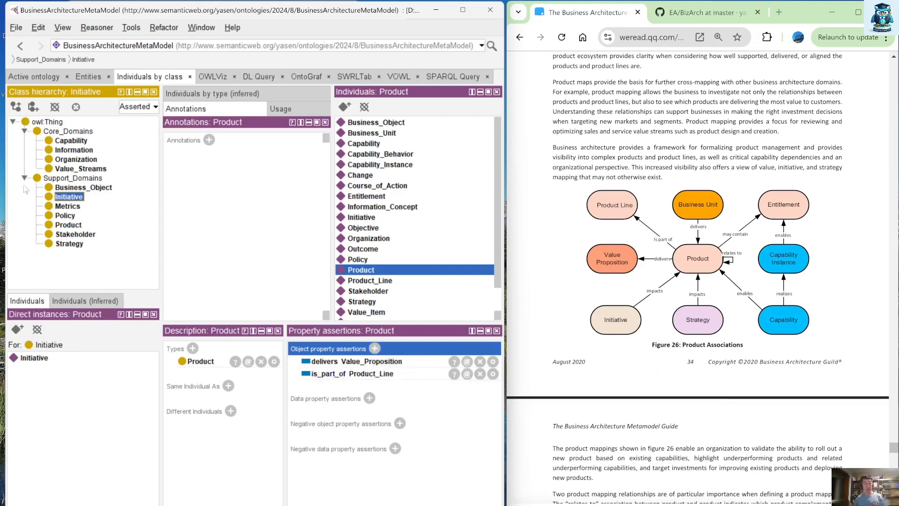
click(34, 358)
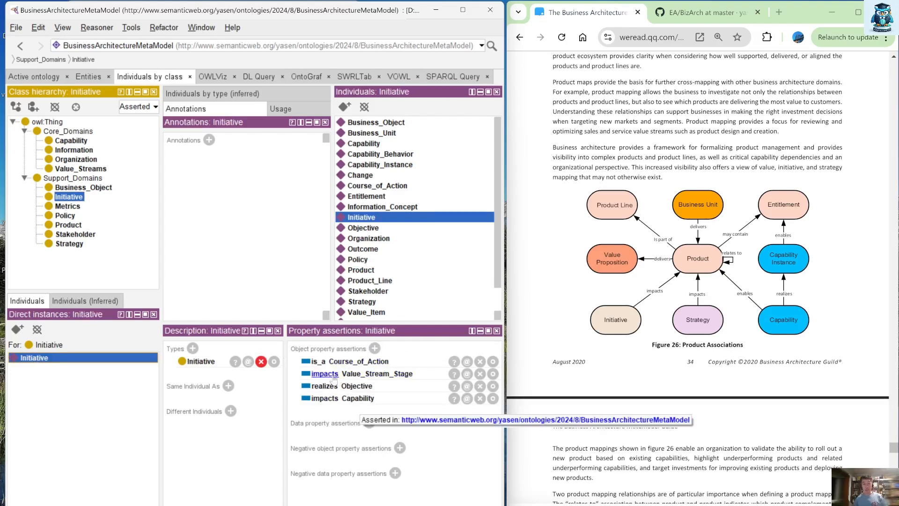
click(374, 349)
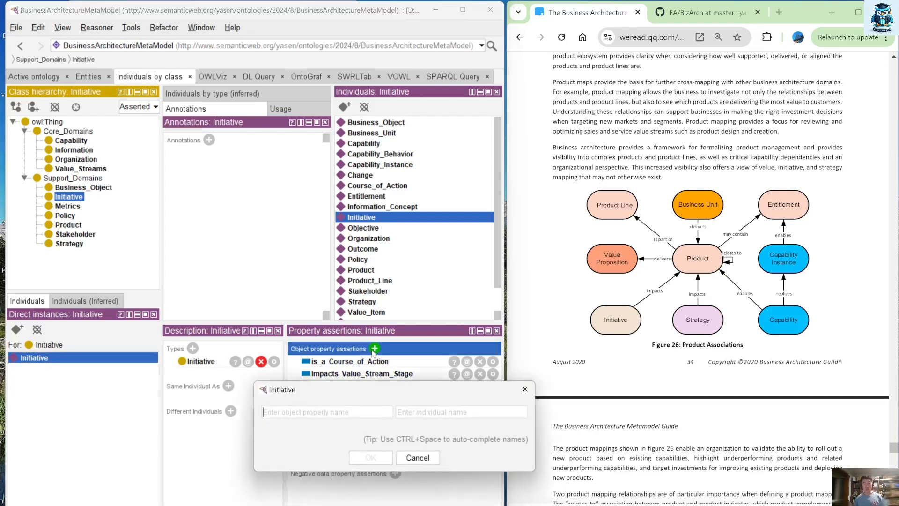
text(impacts)
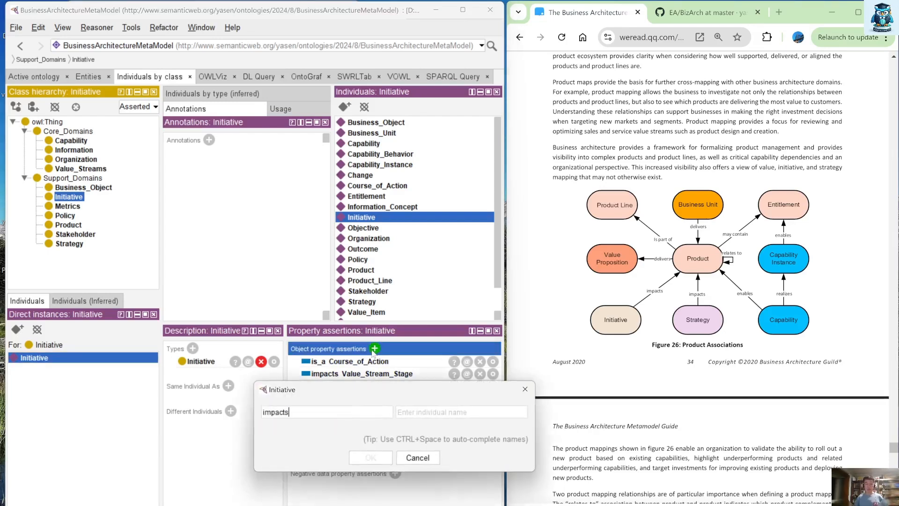
text(Product)
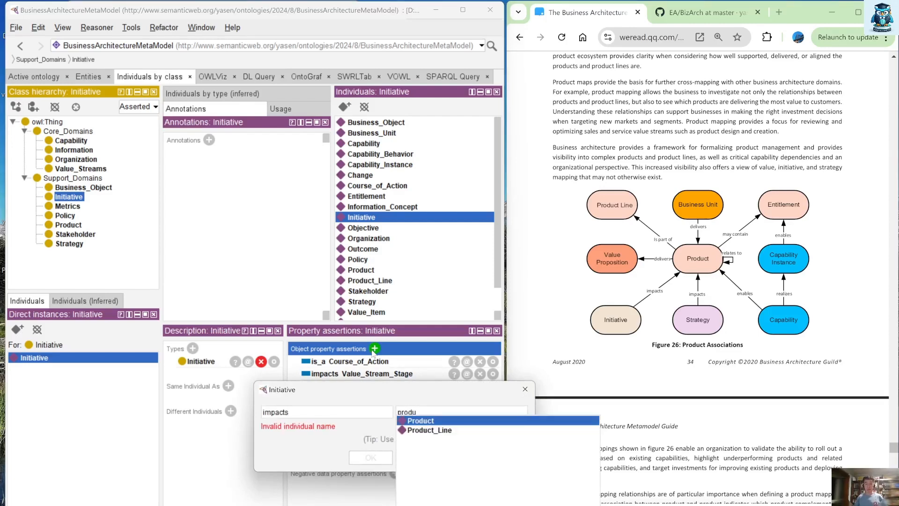
key(Return)
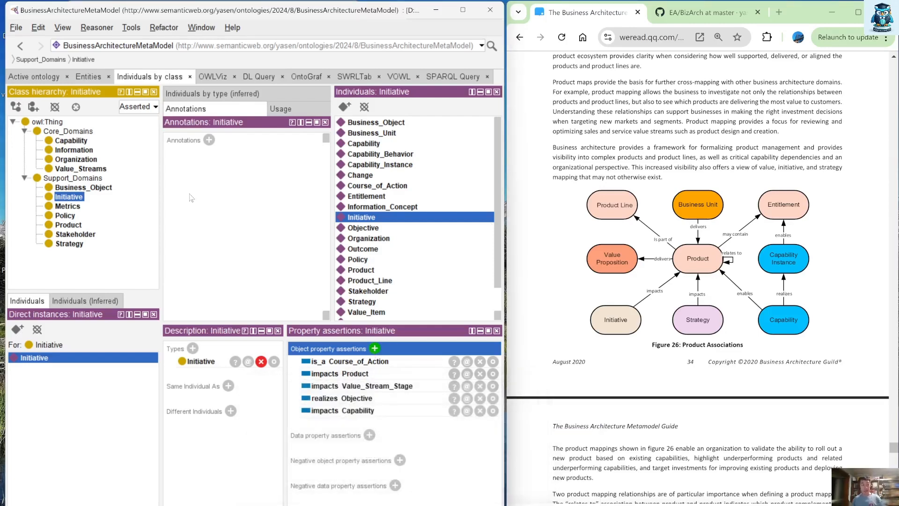
Add an object property assertion to the Strategy individual stating that it impacts Product.
click(69, 244)
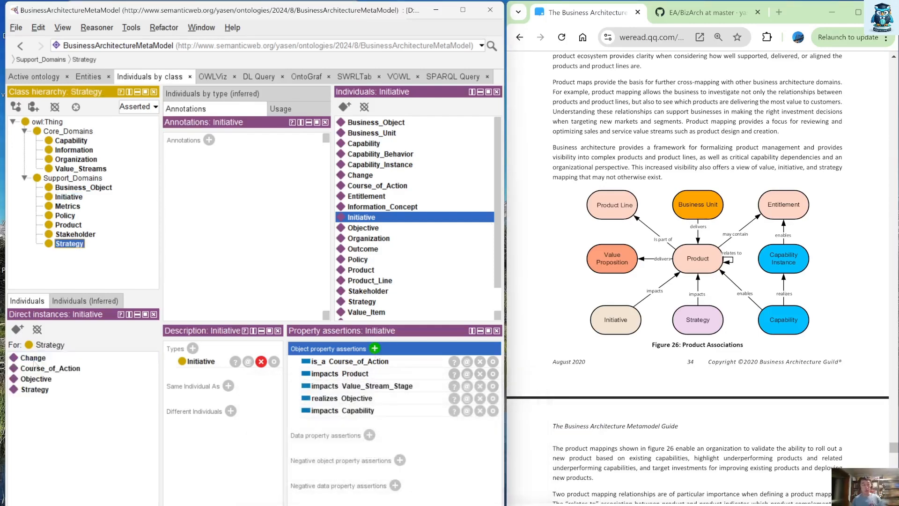
click(36, 391)
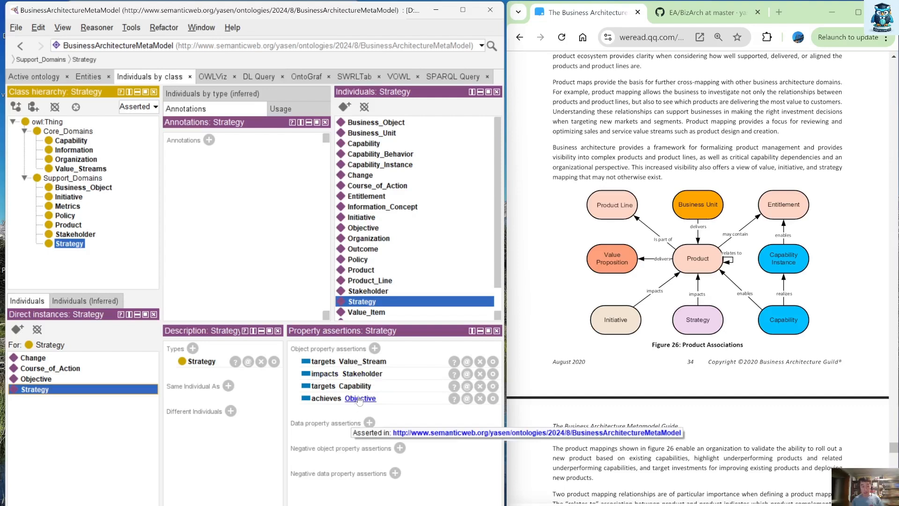
click(375, 348)
text(impl)
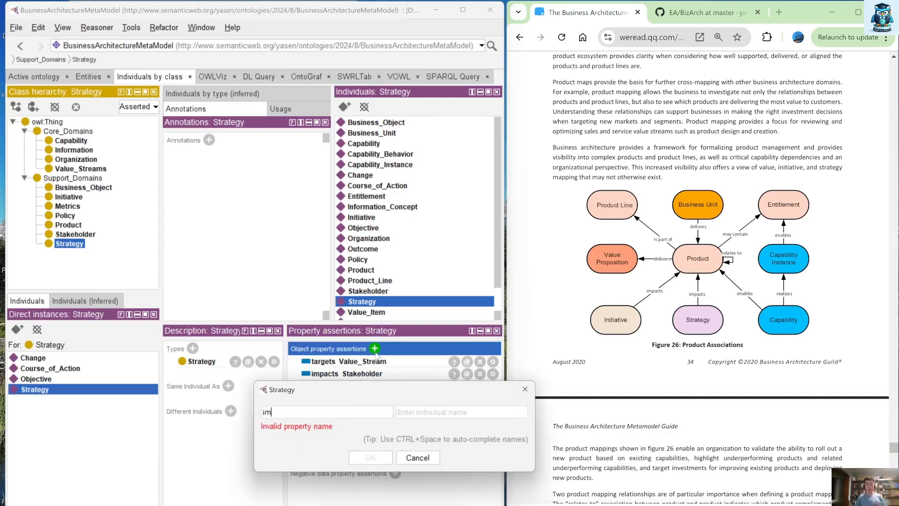
key(Return)
key(Tab)
text(pacts Pr)
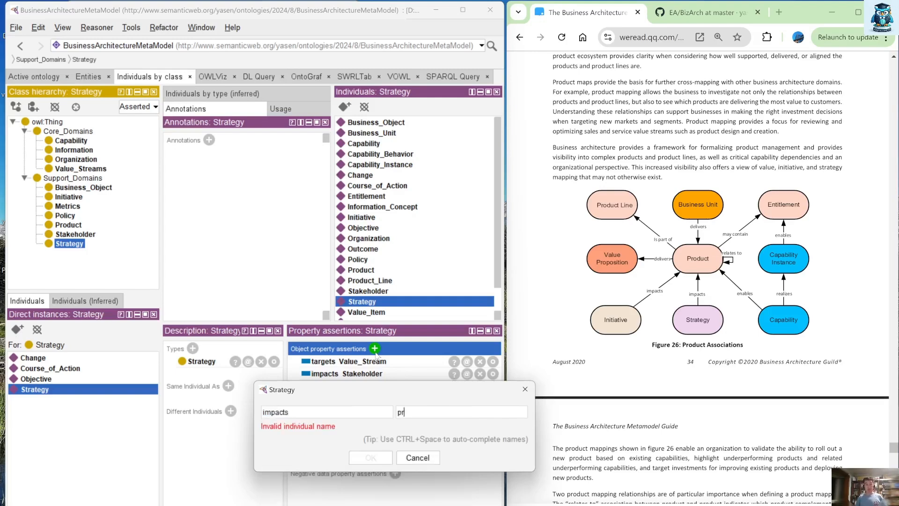
text(oduct)
key(Return)
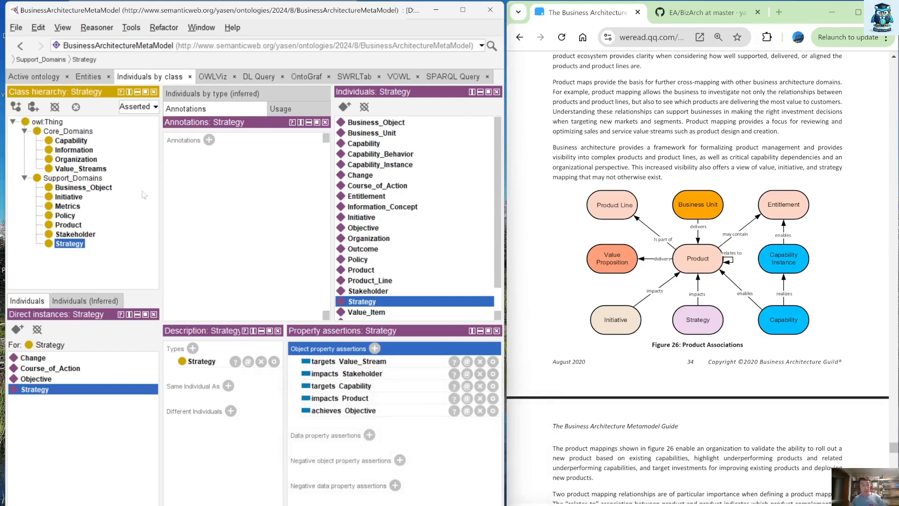
Add an object property assertion to the Capability individual stating that it enables Product.
click(73, 141)
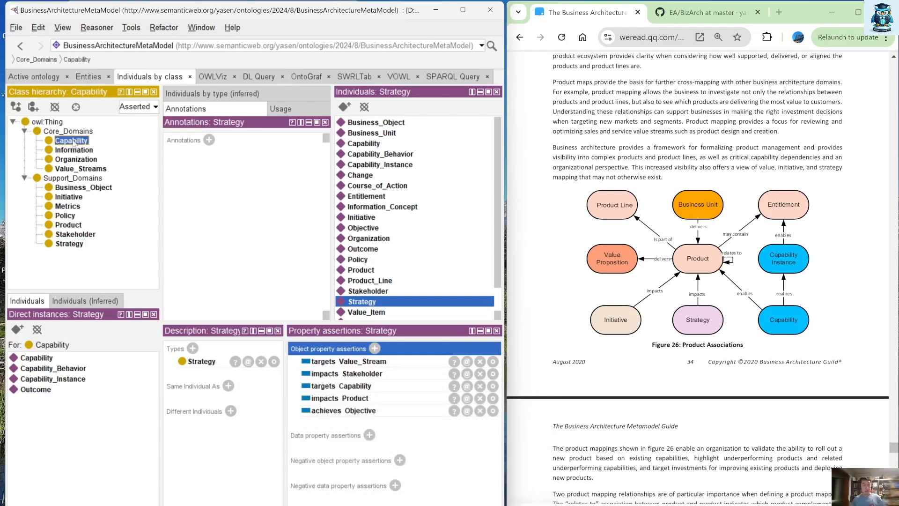
click(49, 358)
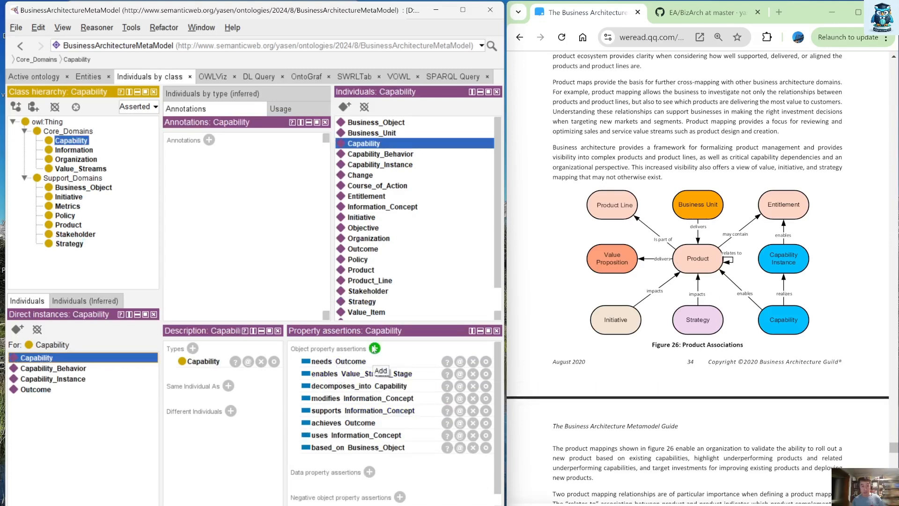
click(375, 349)
text(en)
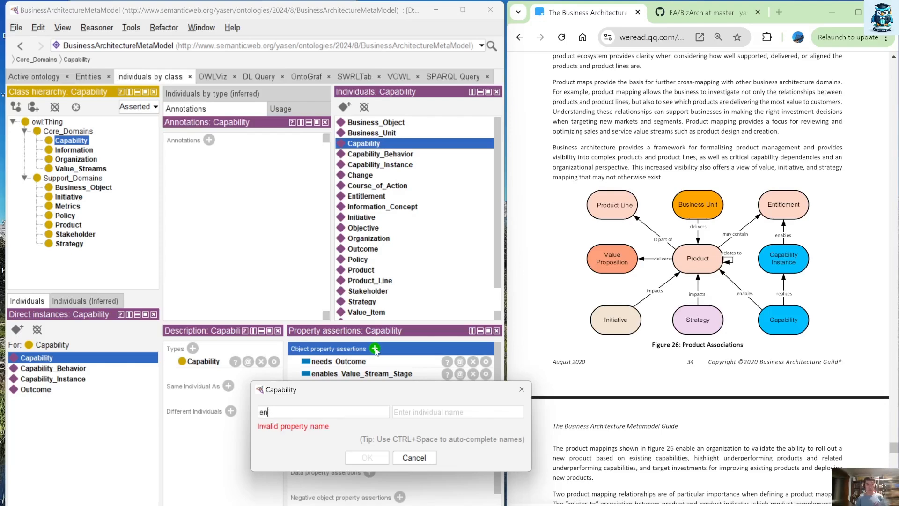
text(ables )
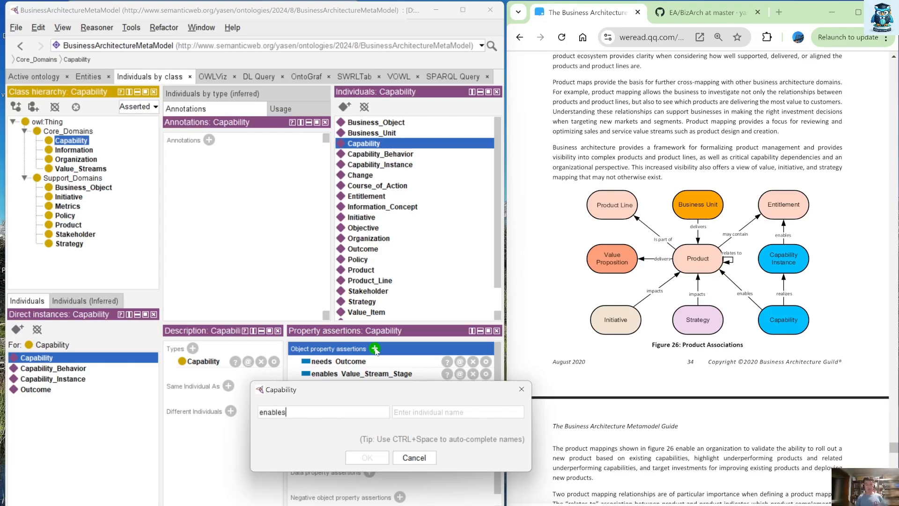
text(Product)
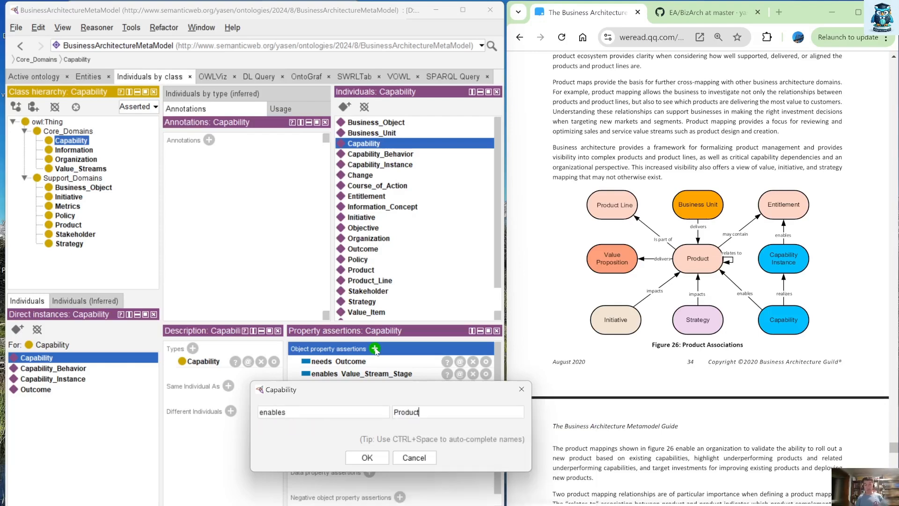
key(Return)
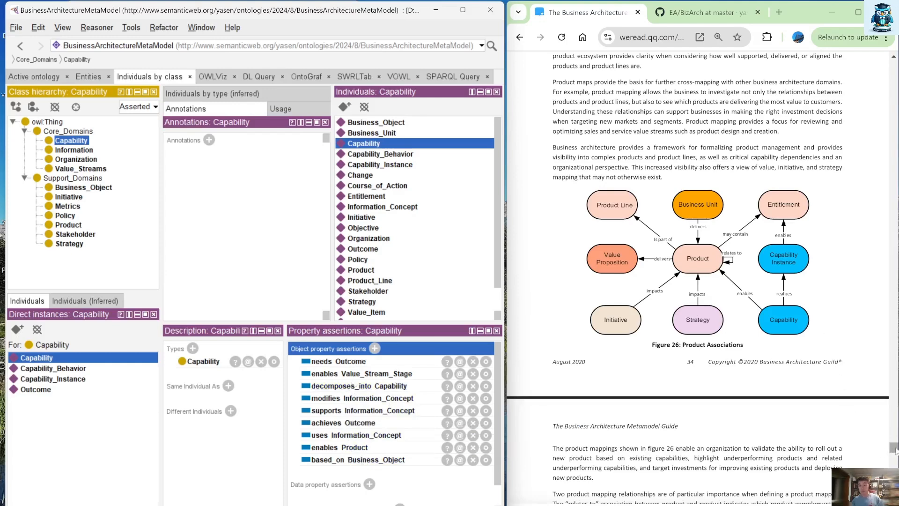
Review the guide's capability, initiative and policy association figures, and return to the product associations in Figure 26.
drag(895, 451, 894, 261)
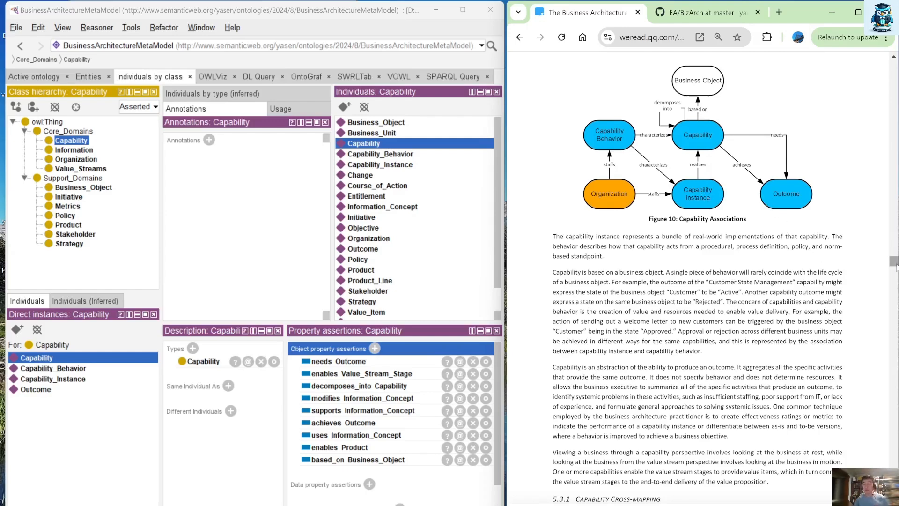
scroll(894, 266, up, 10)
scroll(797, 329, down, 10)
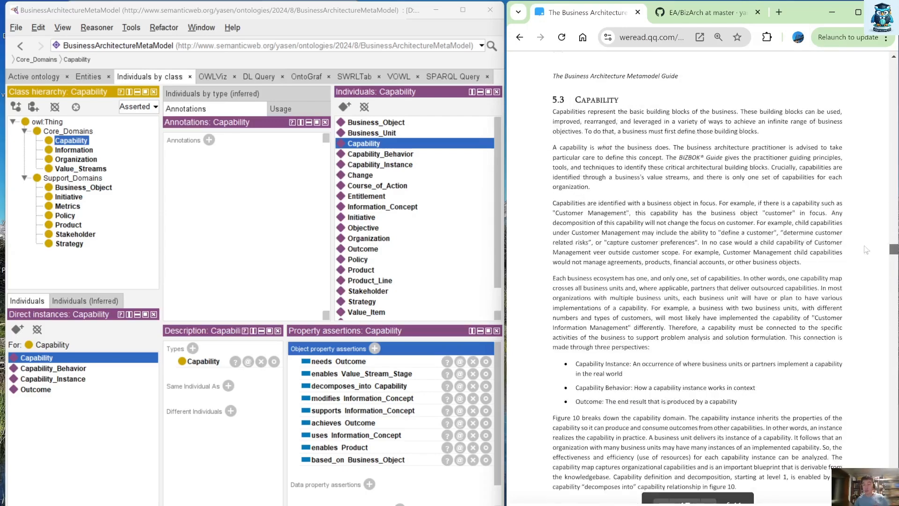
scroll(831, 341, up, 10)
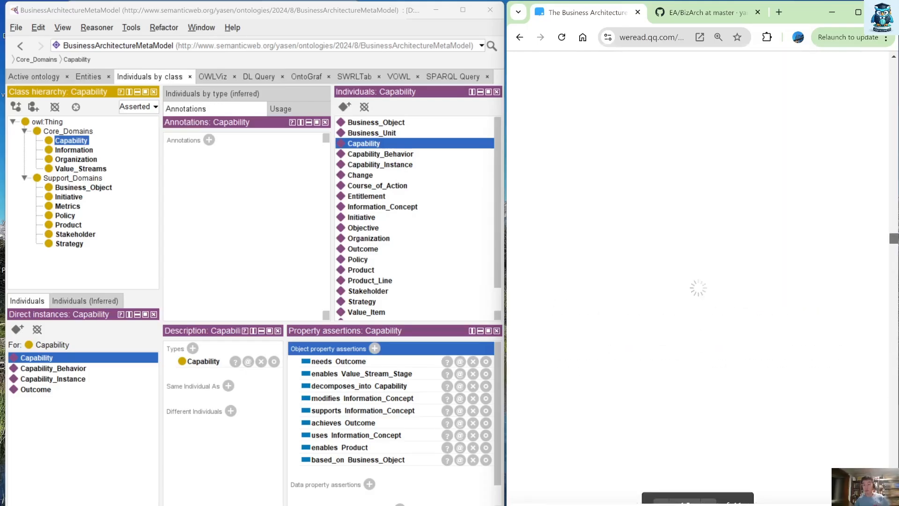
scroll(840, 249, down, 20)
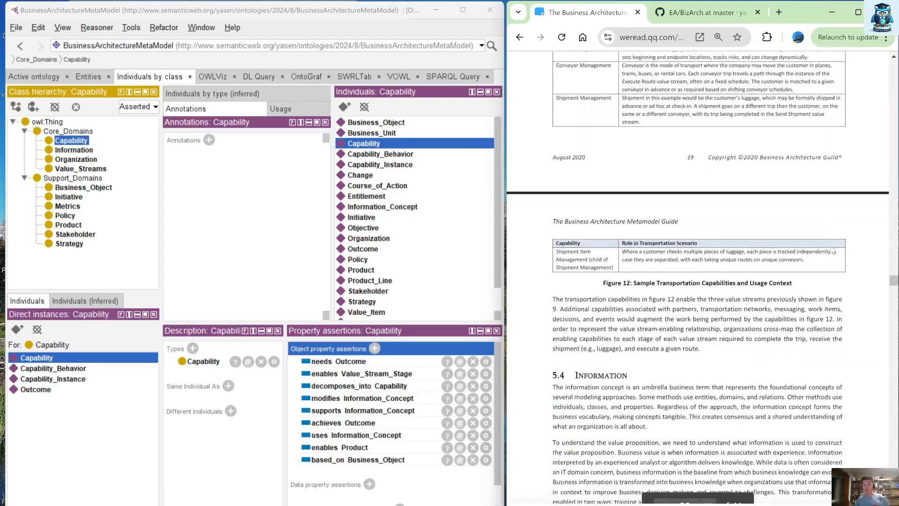
scroll(846, 249, down, 20)
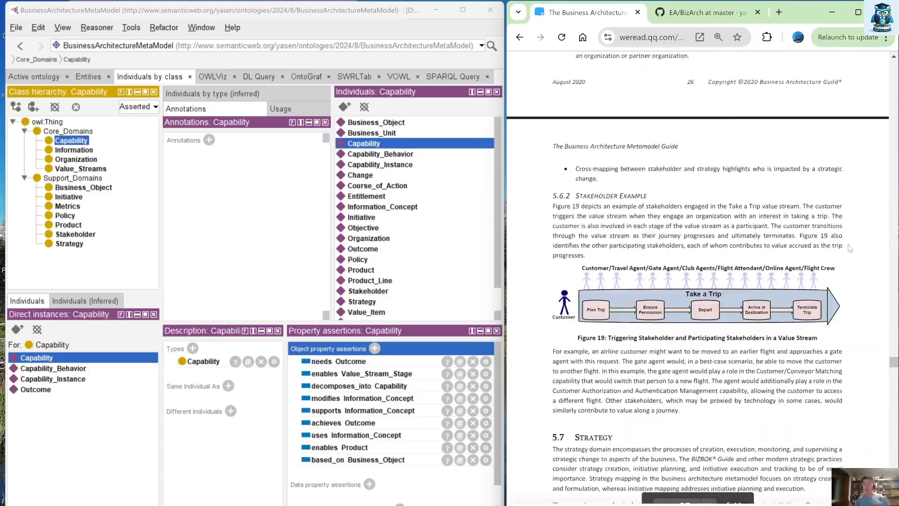
scroll(796, 262, down, 5)
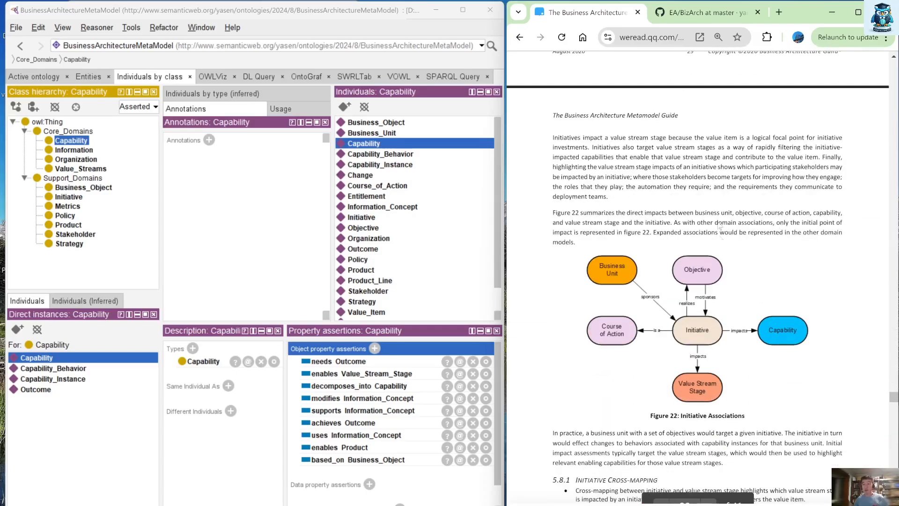
scroll(725, 283, down, 5)
scroll(725, 282, down, 15)
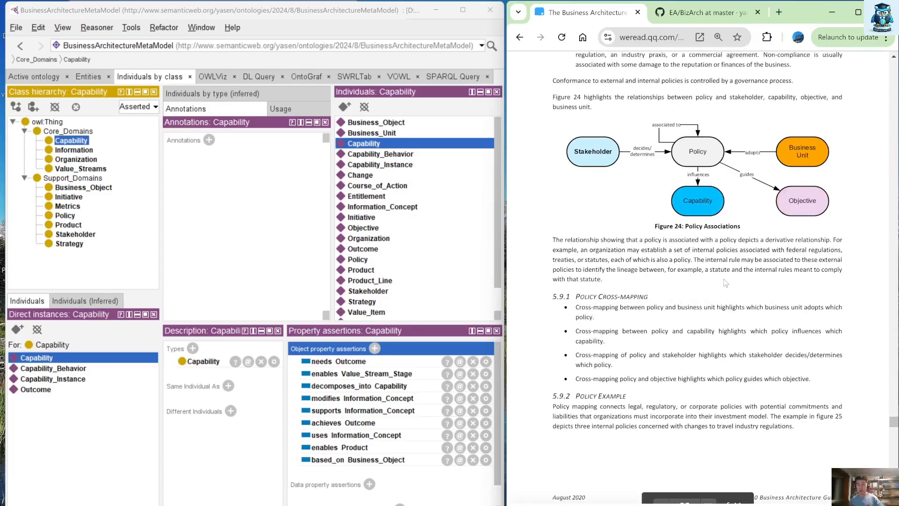
scroll(724, 282, up, 5)
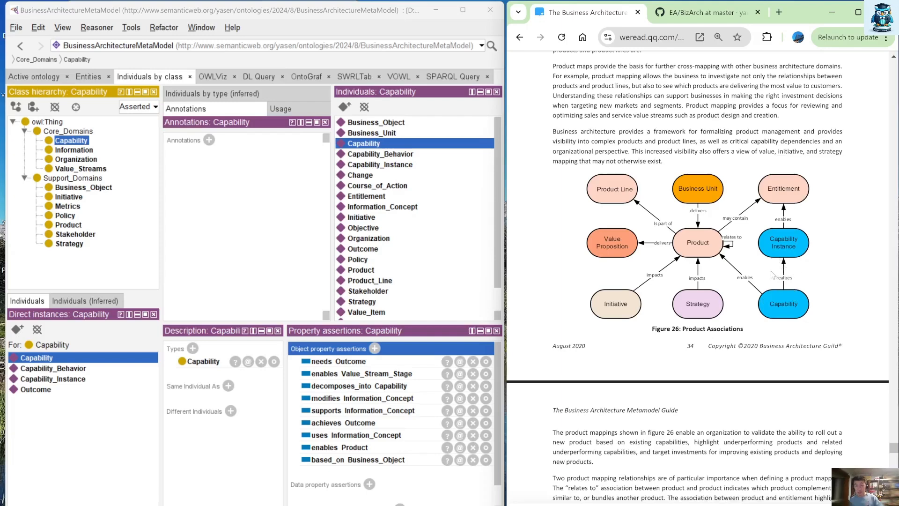
Add an object property assertion to the Capability_Instance individual stating that it enables Entitlement.
click(73, 380)
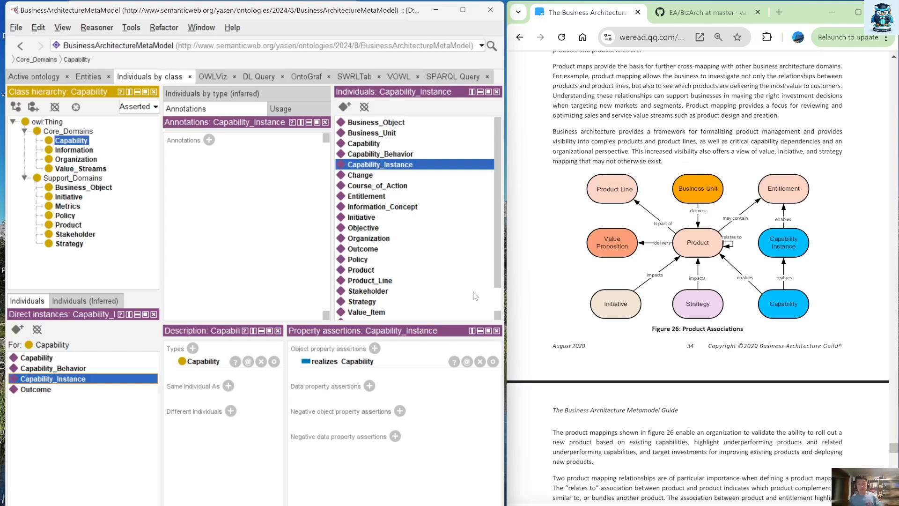
click(375, 349)
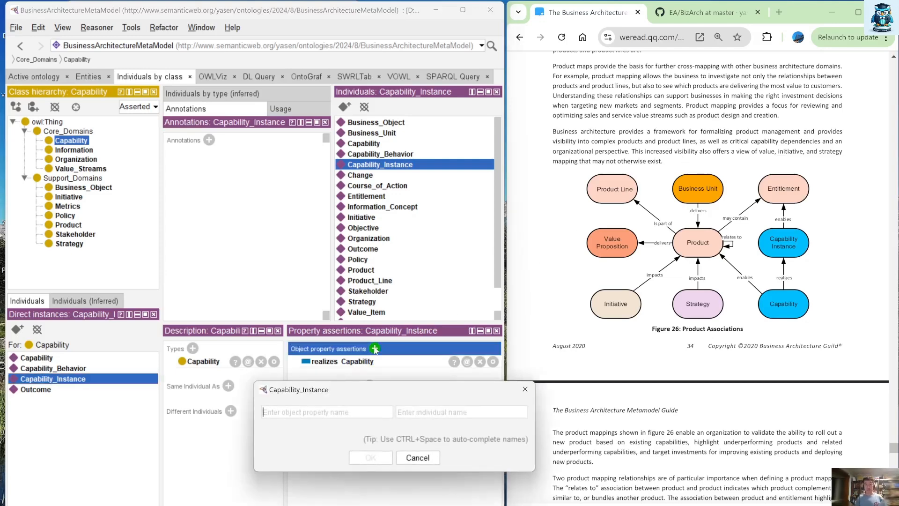
text(enables)
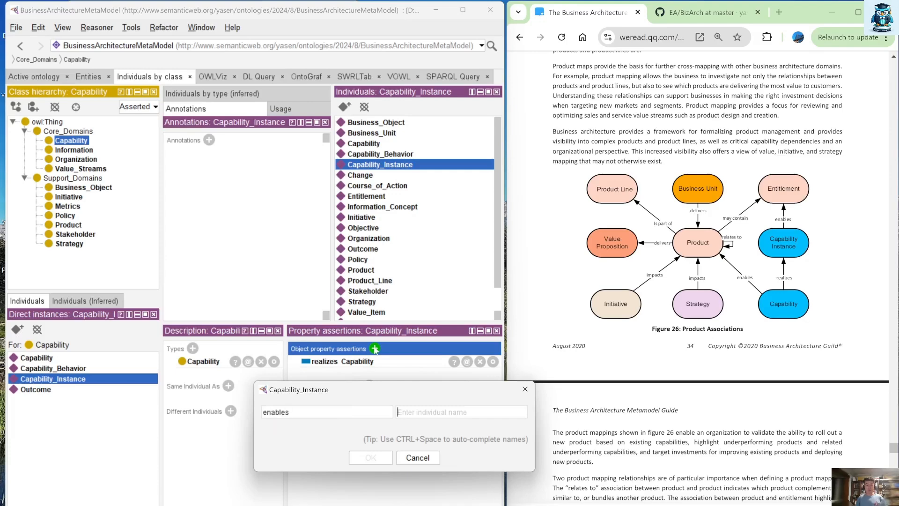
key(Tab)
text(es Ent)
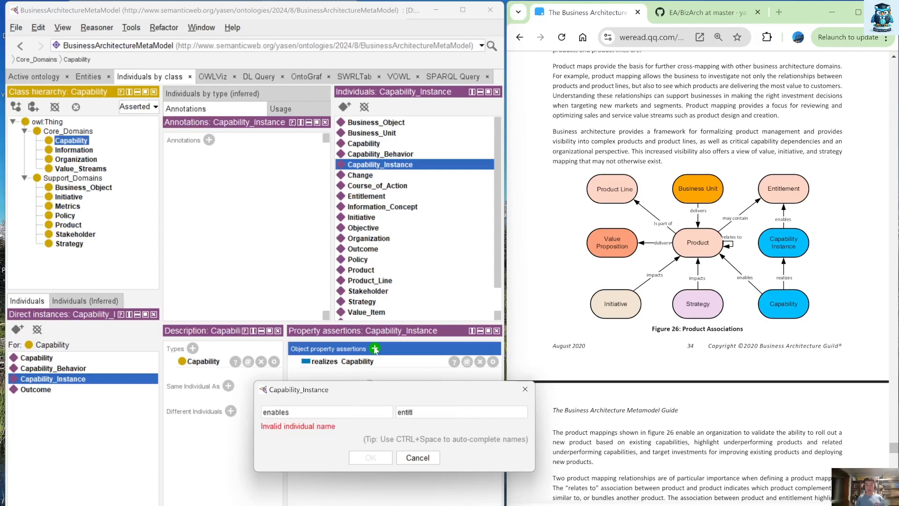
text(itl)
key(ctrl+space)
key(Return)
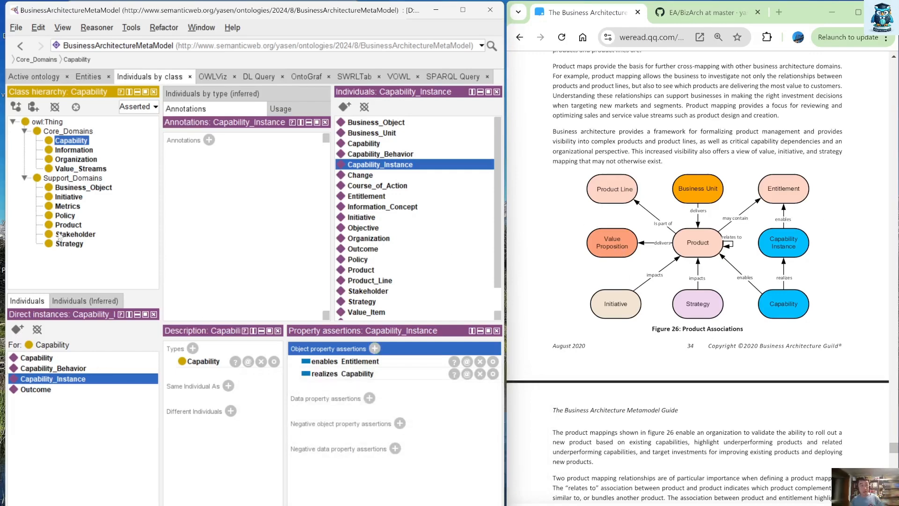
Select the Product individual and create a new object property named may_contain alongside is_part_of.
click(70, 225)
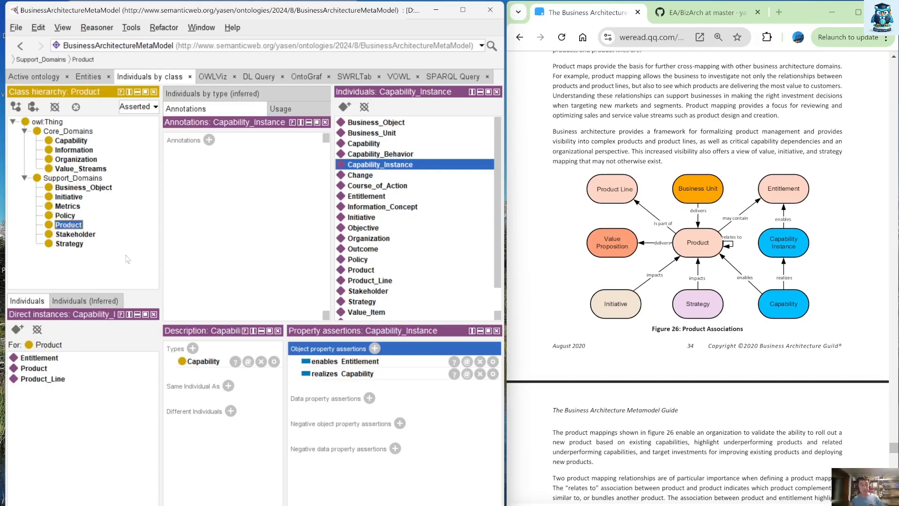
click(34, 370)
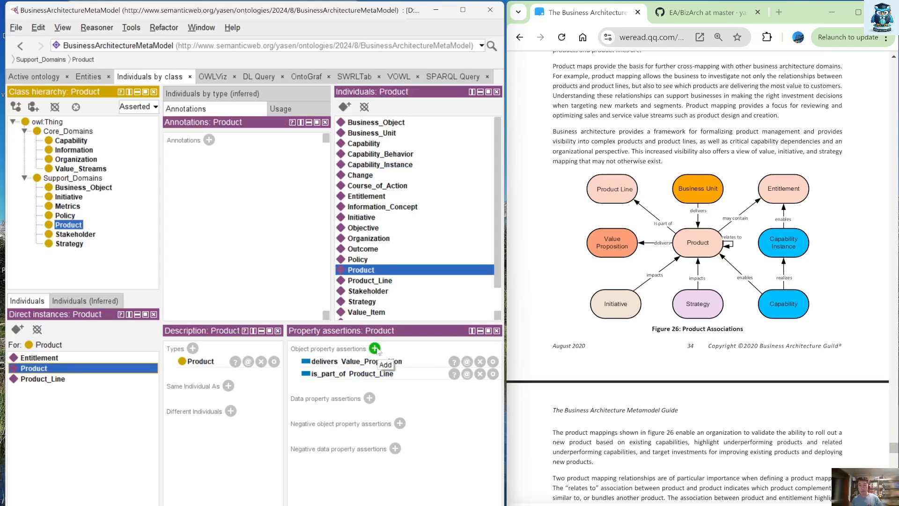
click(88, 76)
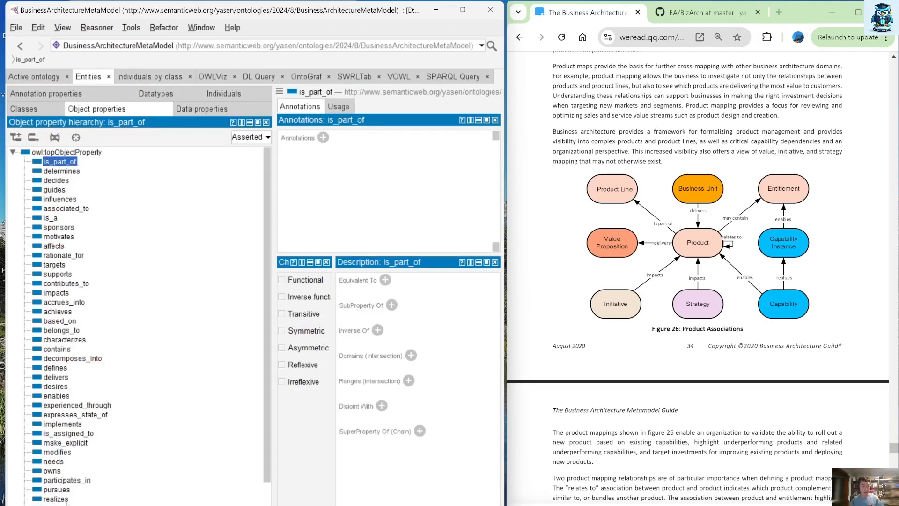
click(33, 137)
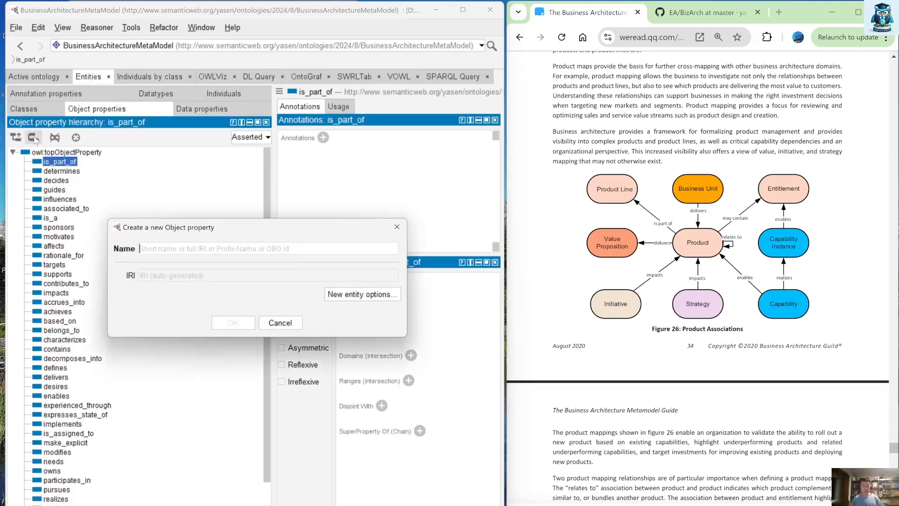
text(may_)
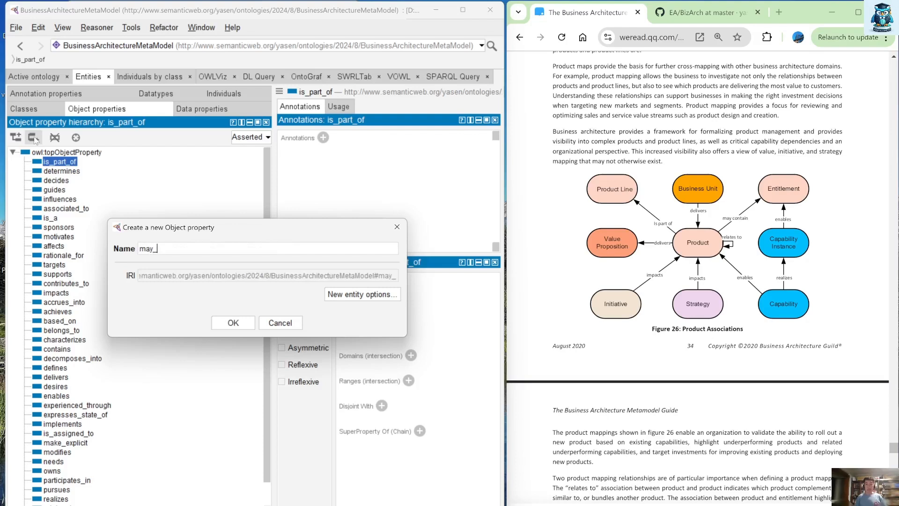
text(cont)
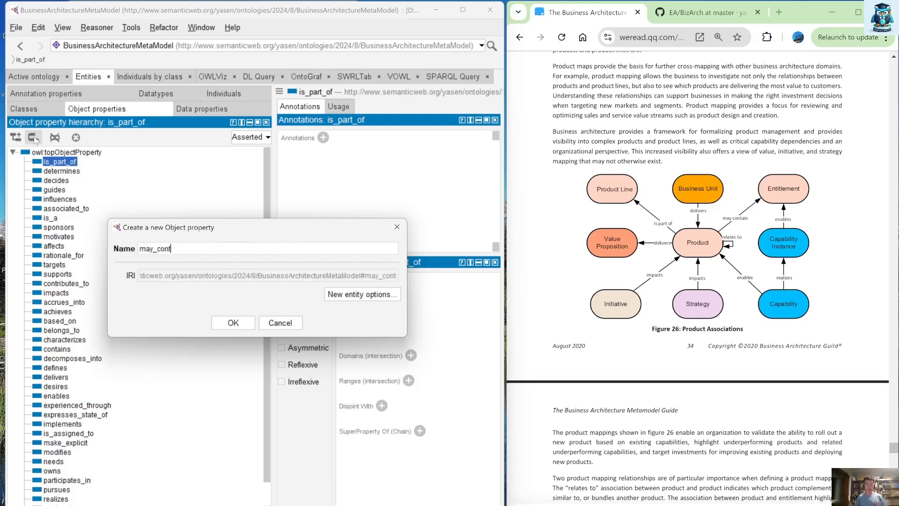
text(ain)
key(Return)
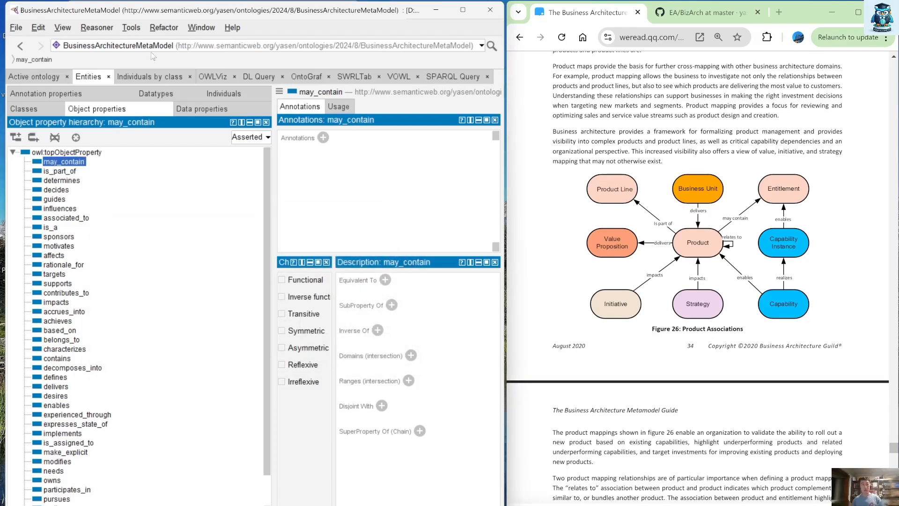
Add an object property assertion to the Product individual stating that it may_contain Entitlement.
click(157, 80)
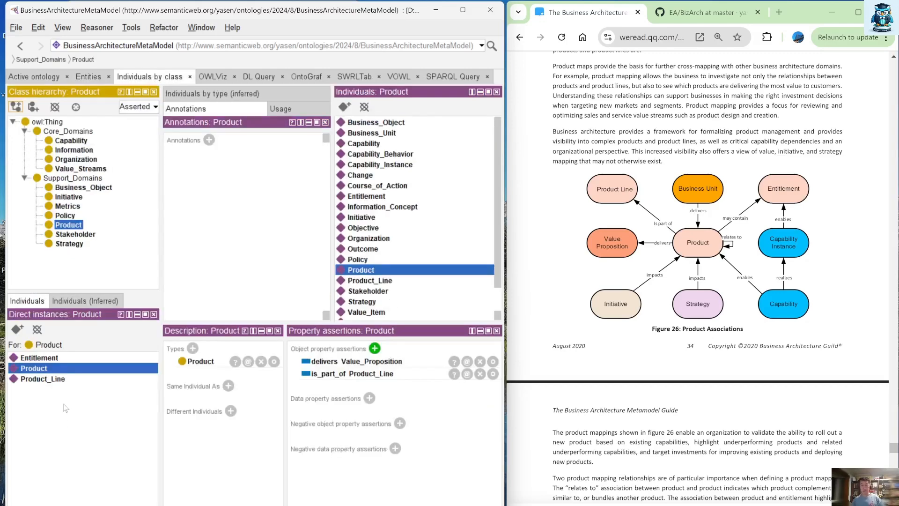
click(375, 348)
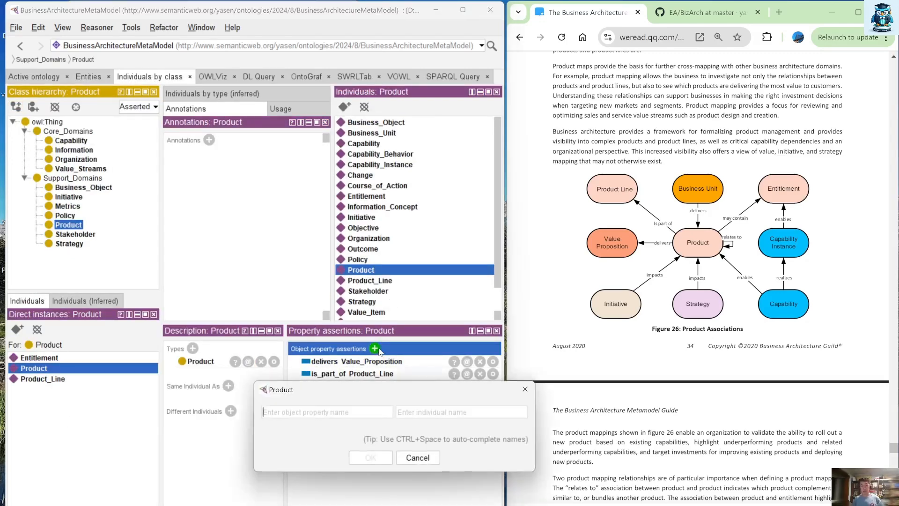
text(may)
key(ctrl+space)
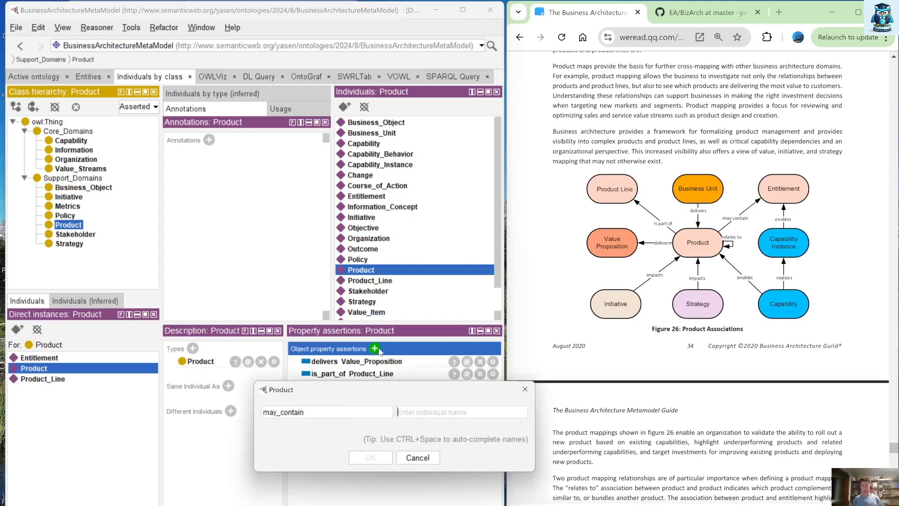
text(enti)
key(ctrl+space)
key(Return)
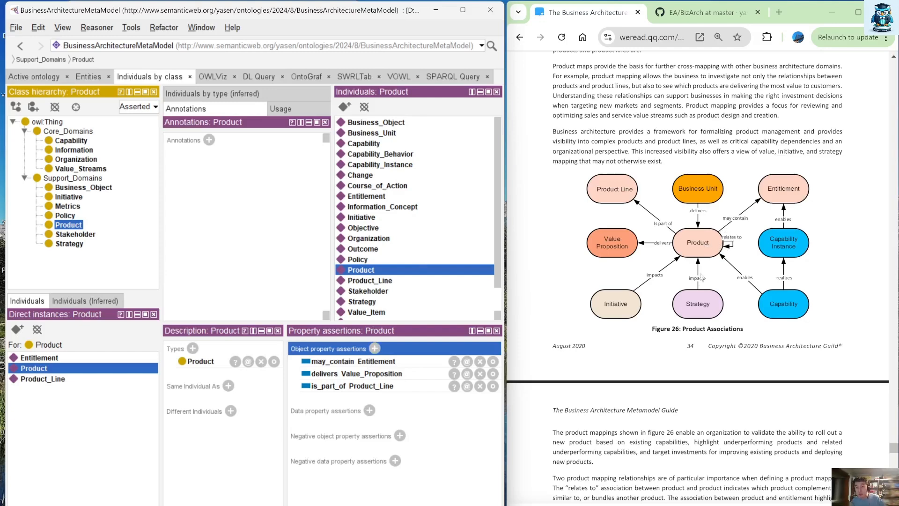
Add an object property assertion to the Product individual stating that it relates_to Product.
click(374, 349)
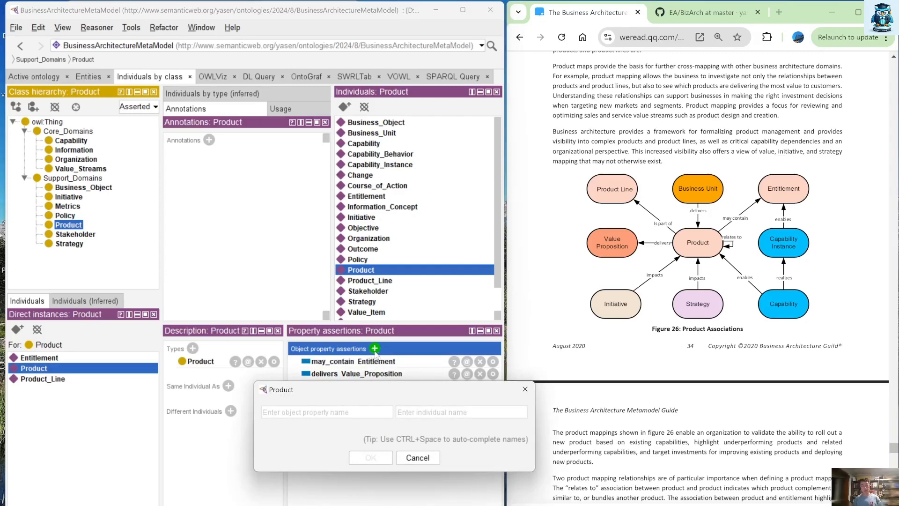
text(rel)
key(ctrl+space)
text(Produ)
key(ctrl+space)
key(Return)
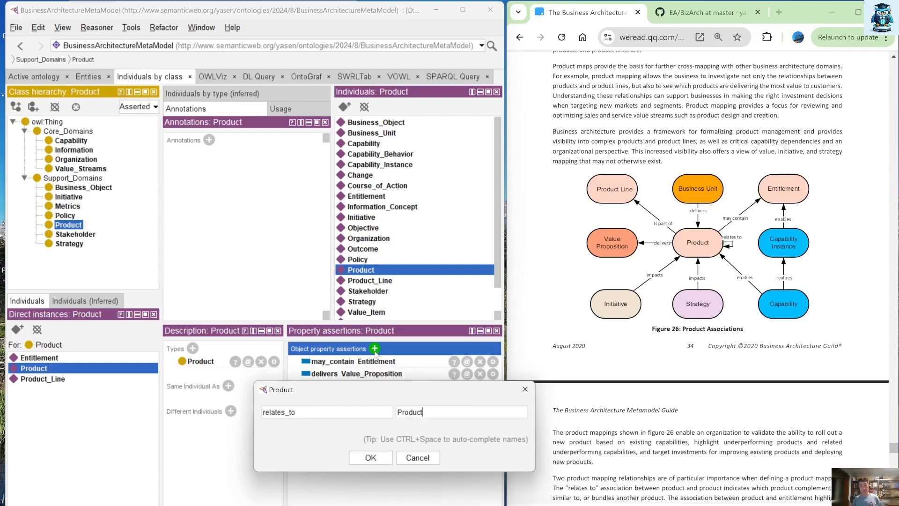
key(Return)
Look through the guide's pages after the product associations for further figures, and show the individuals of the Business_Object class.
scroll(722, 194, down, 10)
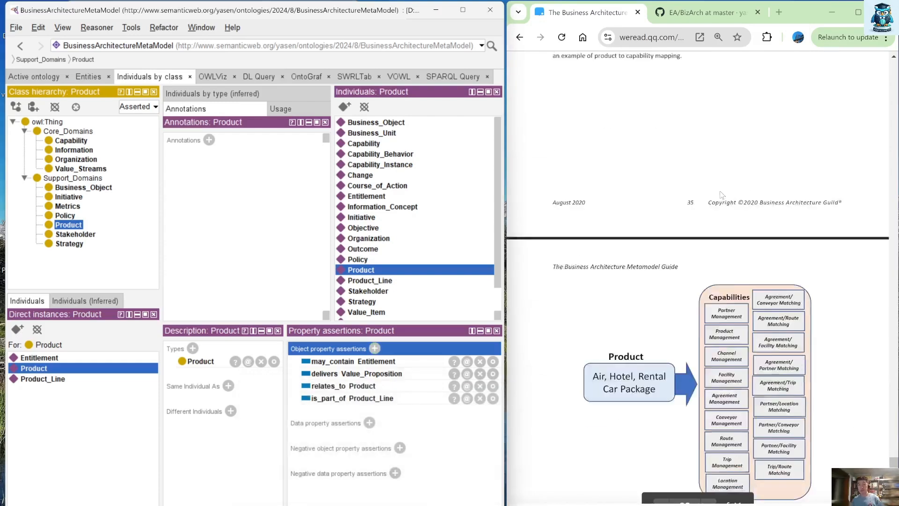
scroll(721, 194, down, 15)
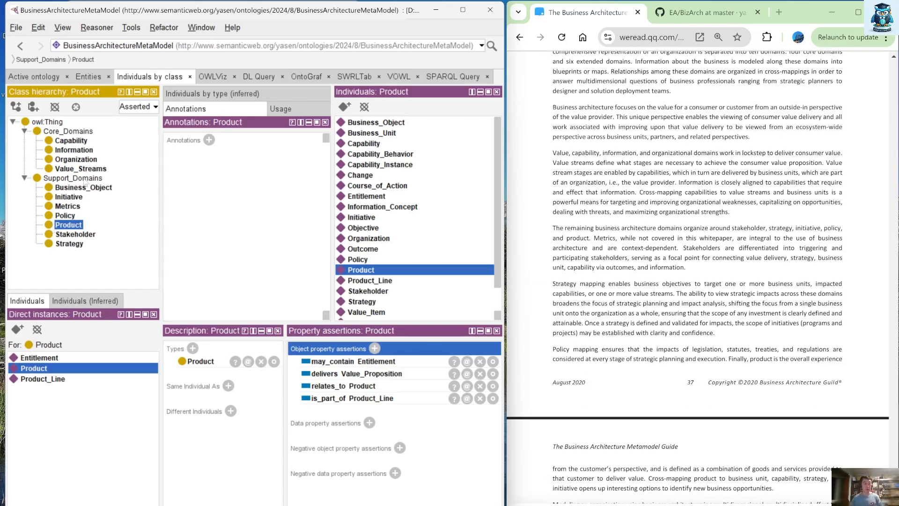
click(84, 188)
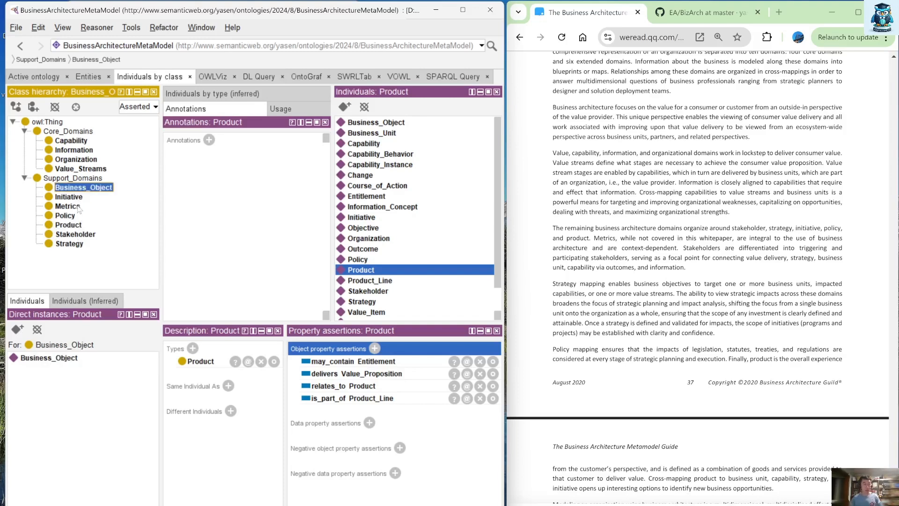
Add the Metrics class as a type of the Product individual.
click(77, 208)
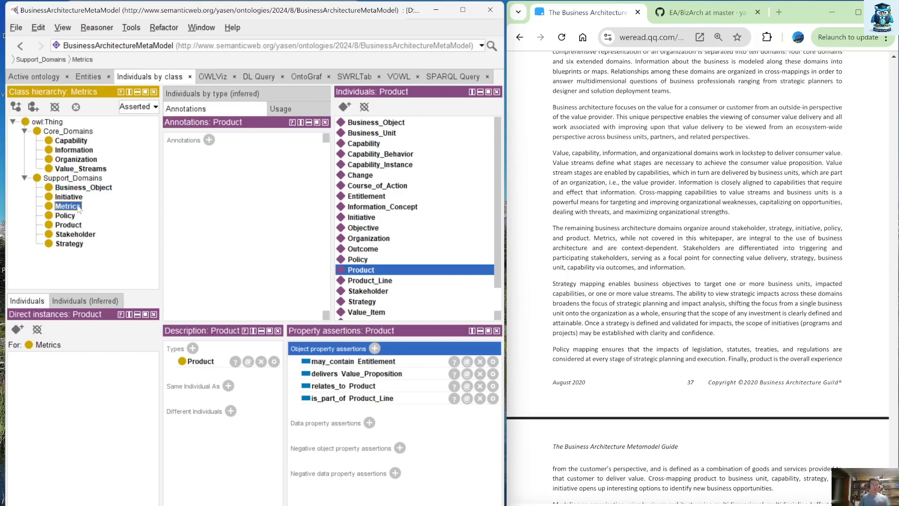
right_click(78, 210)
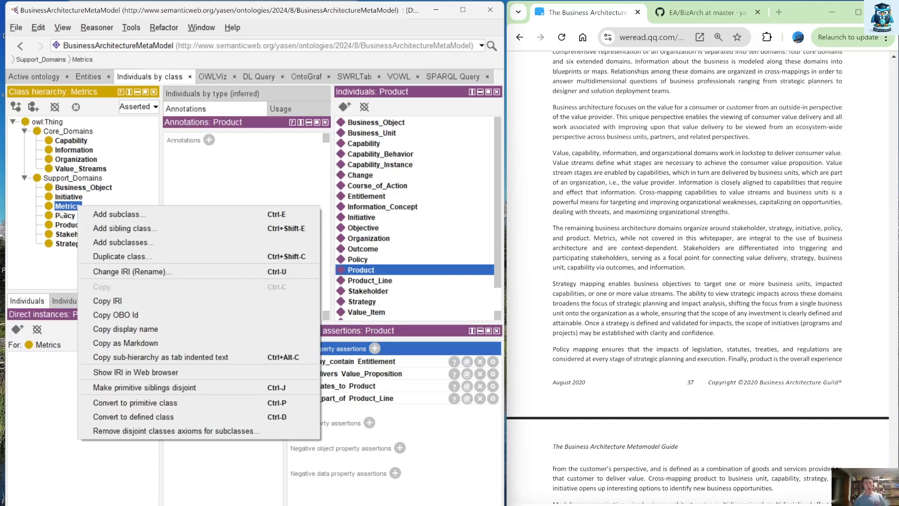
click(92, 188)
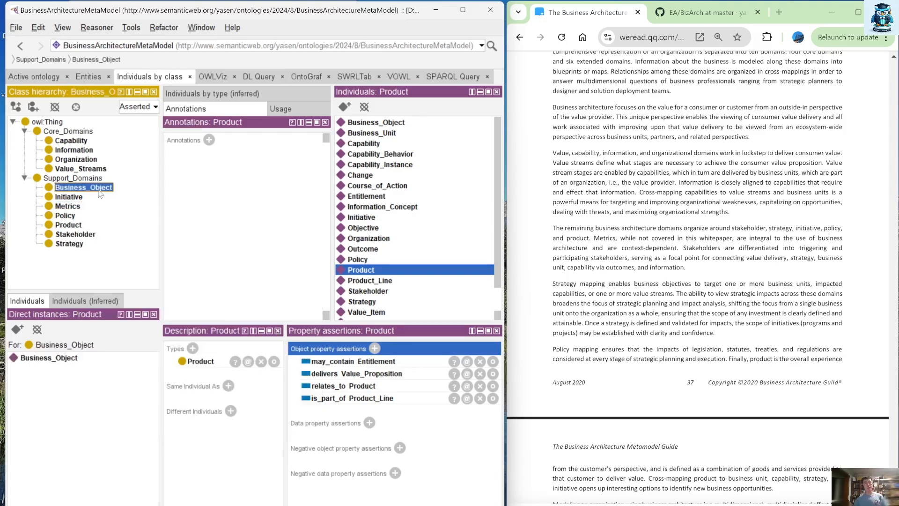
click(43, 358)
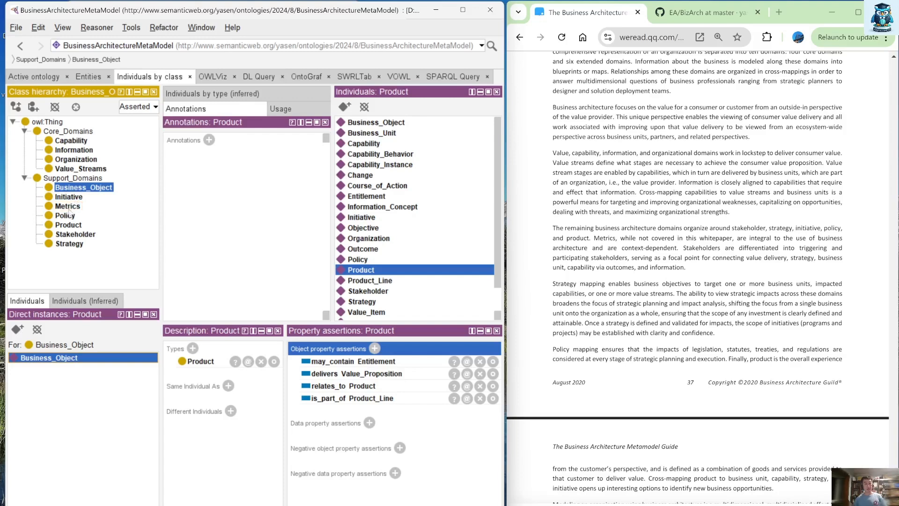
click(193, 349)
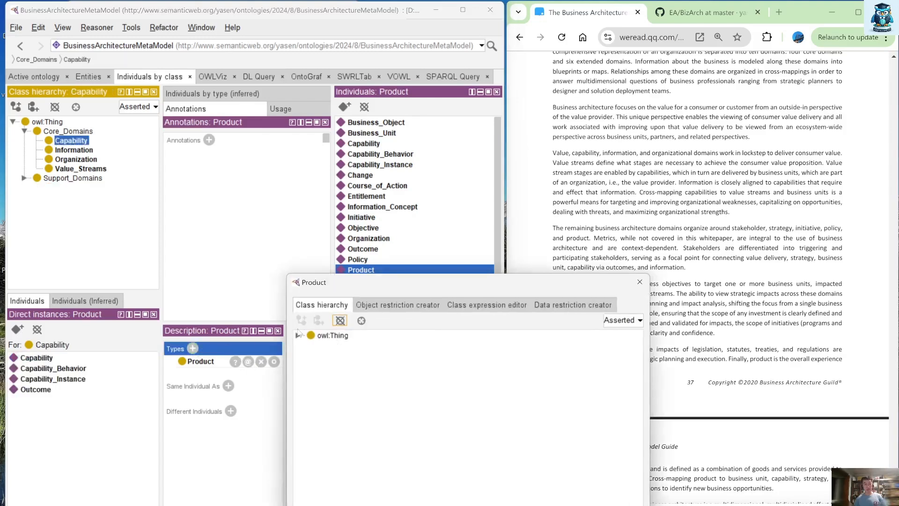
click(298, 335)
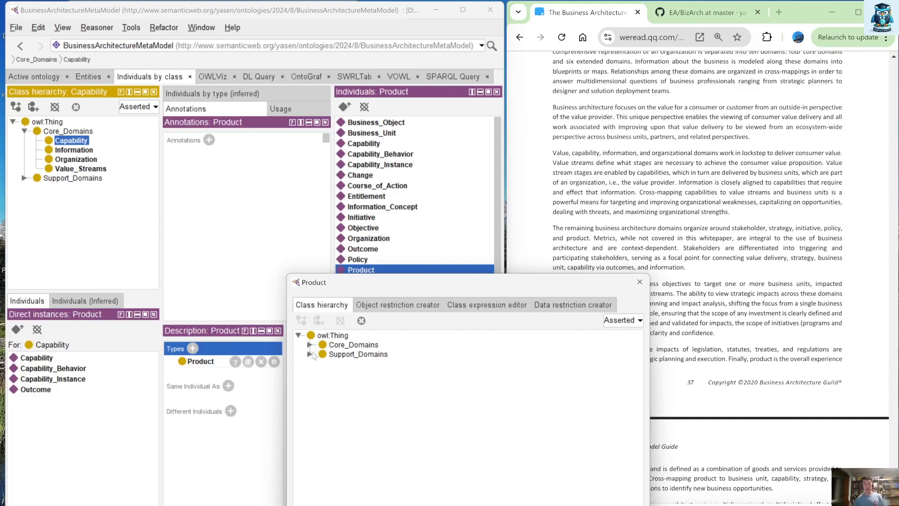
click(310, 354)
click(353, 383)
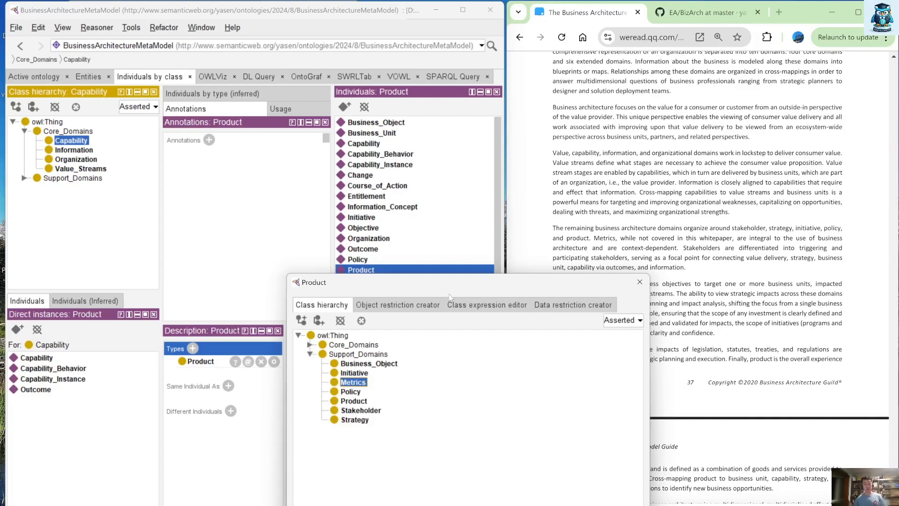
drag(485, 279, 487, 102)
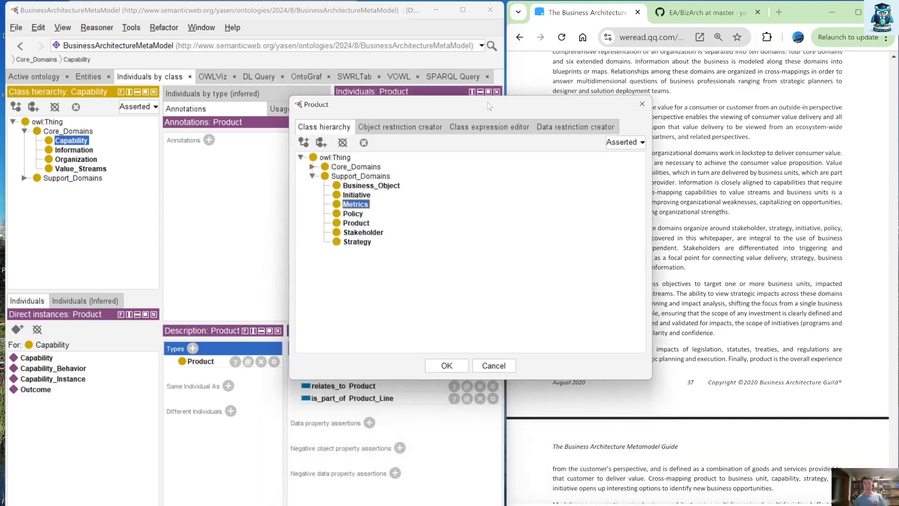
click(451, 367)
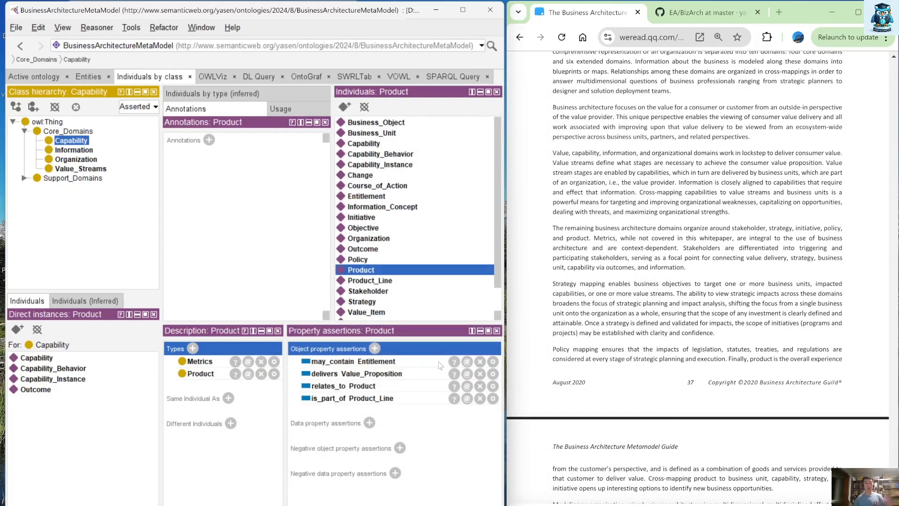
Show the Business_Object class's individuals and undo the Metrics type assigned to the Product individual.
click(24, 180)
click(97, 190)
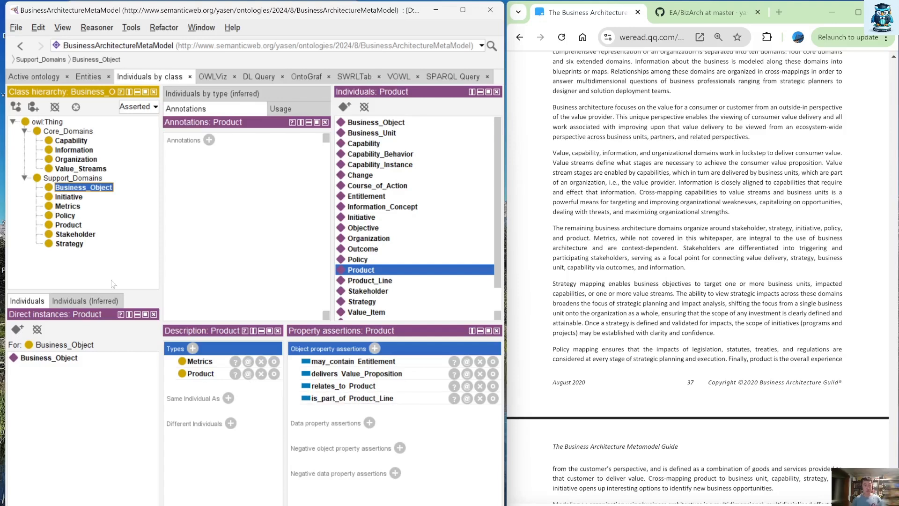
click(38, 27)
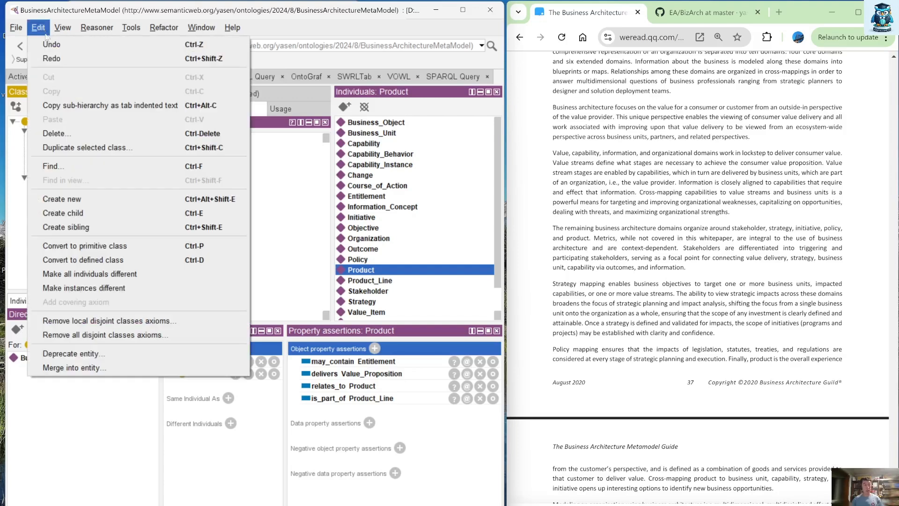
click(49, 43)
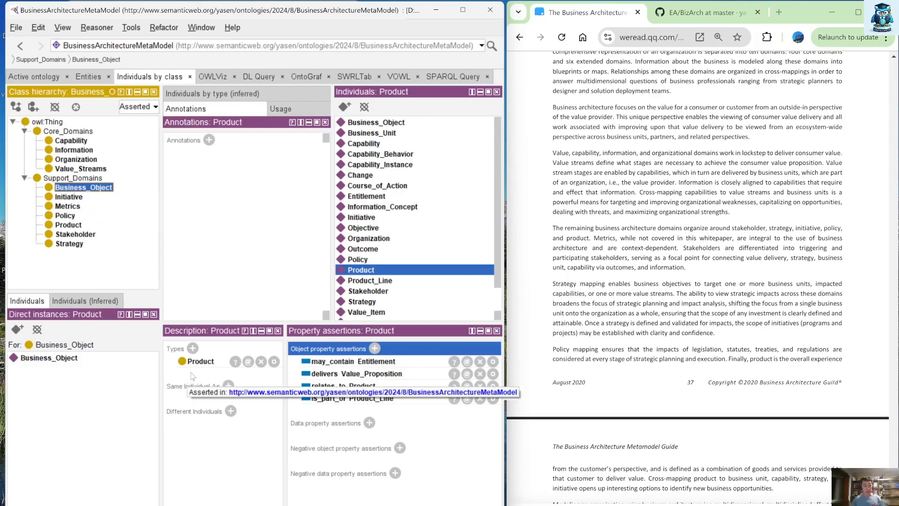
Change the type of the Business_Object individual to the Metrics class under Support_Domains.
click(68, 357)
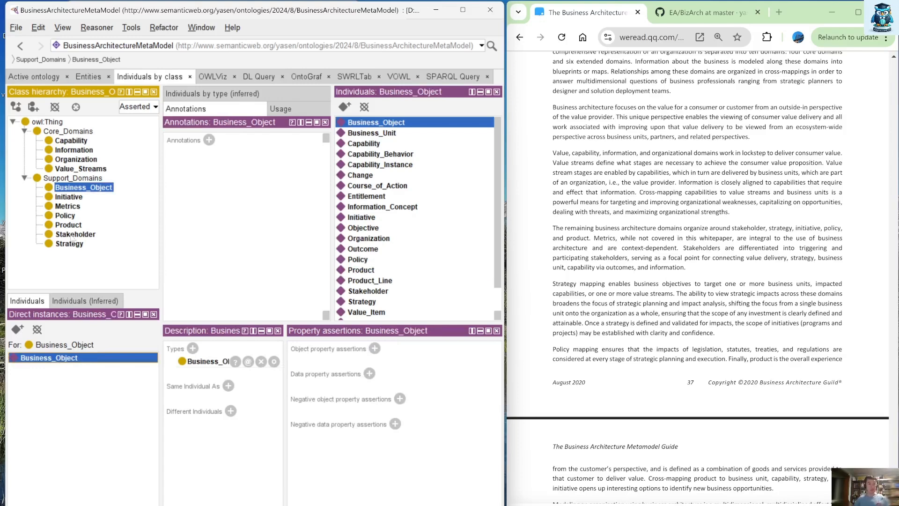
click(206, 363)
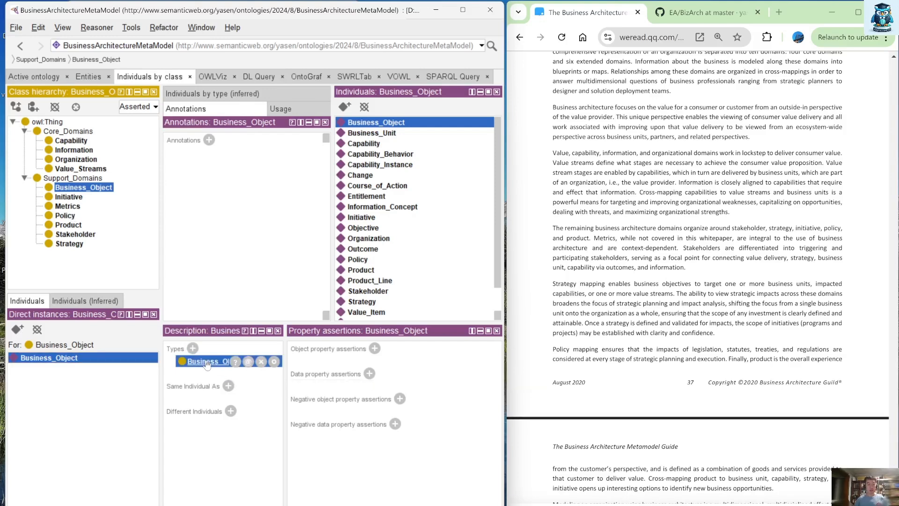
double_click(206, 363)
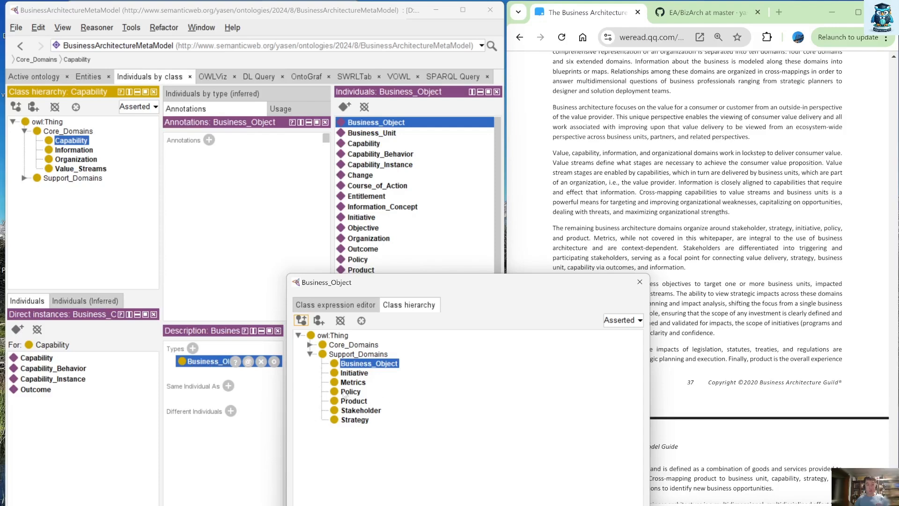
click(359, 381)
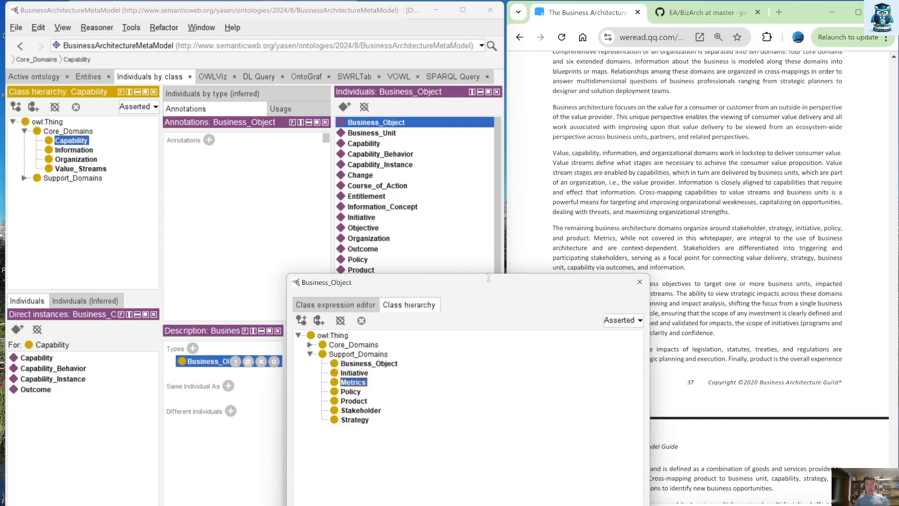
drag(510, 288, 483, 128)
click(424, 430)
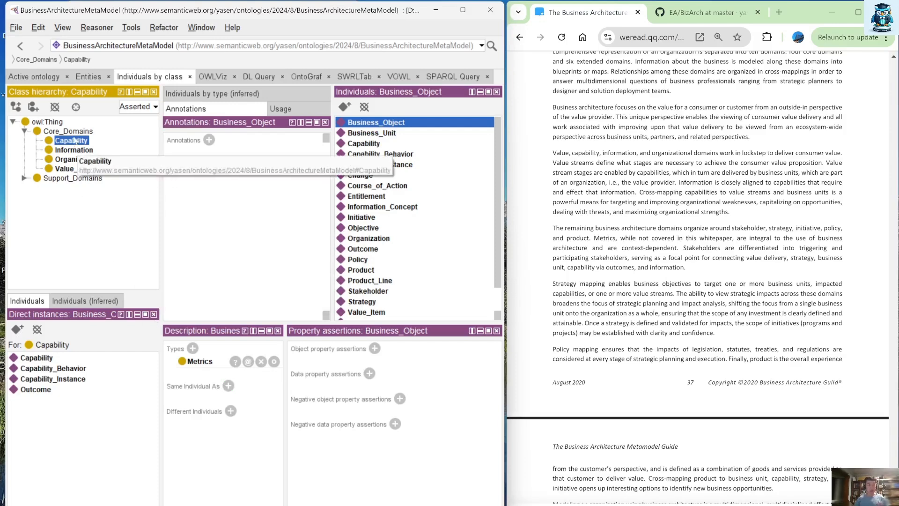
Delete the Business_Object class from Support_Domains and show the individuals of the Metrics class.
click(24, 178)
click(84, 188)
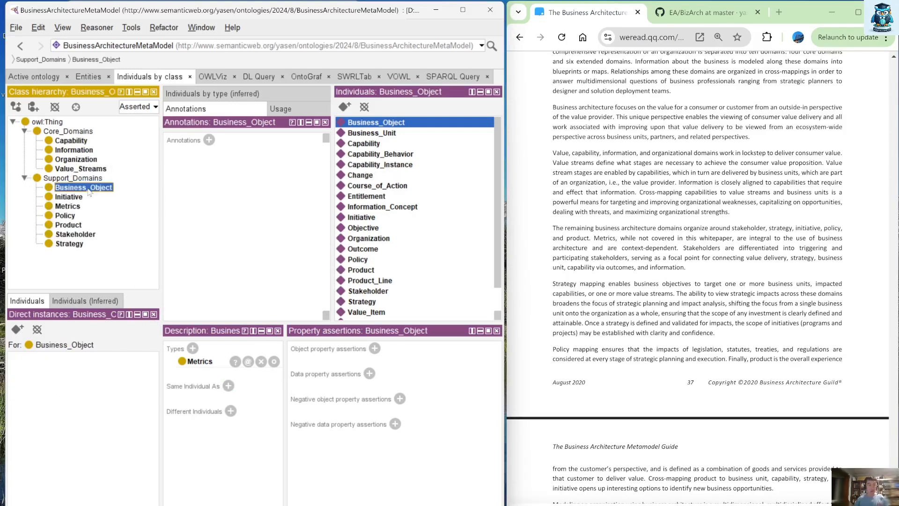
right_click(91, 194)
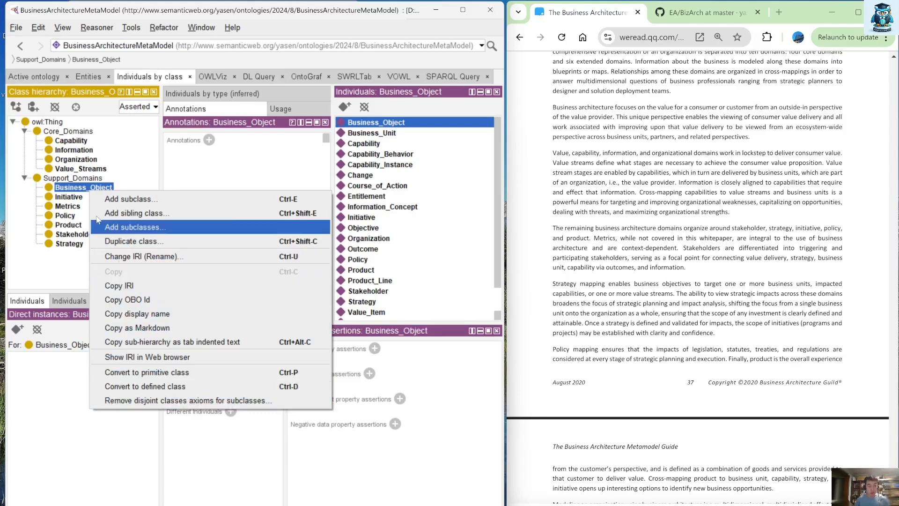
click(74, 197)
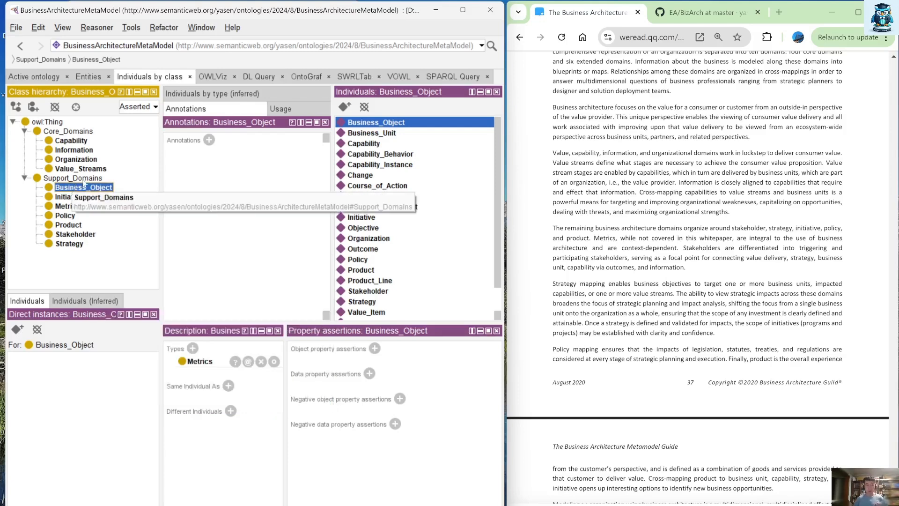
click(137, 31)
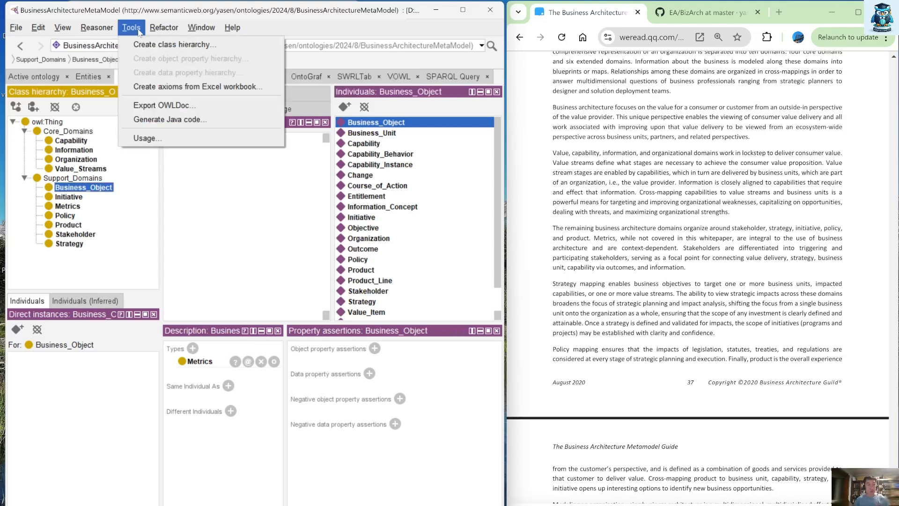
mouse_move(44, 24)
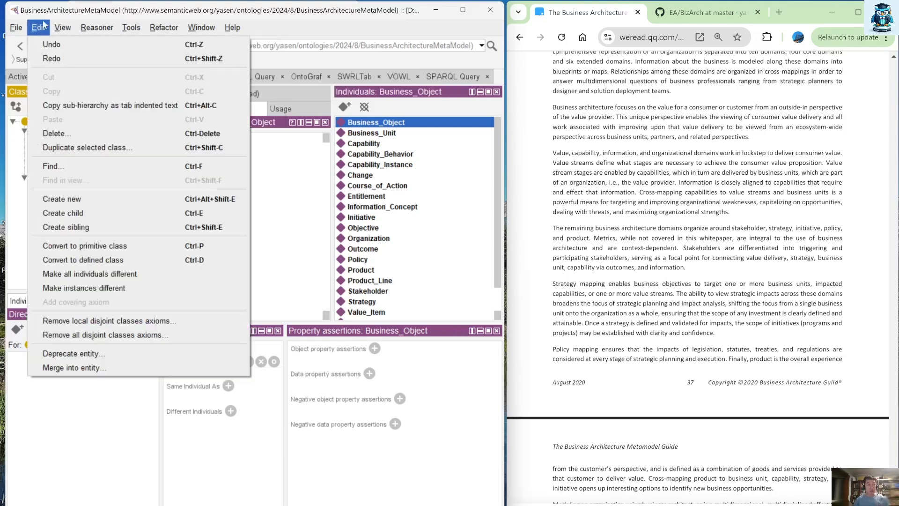
click(56, 133)
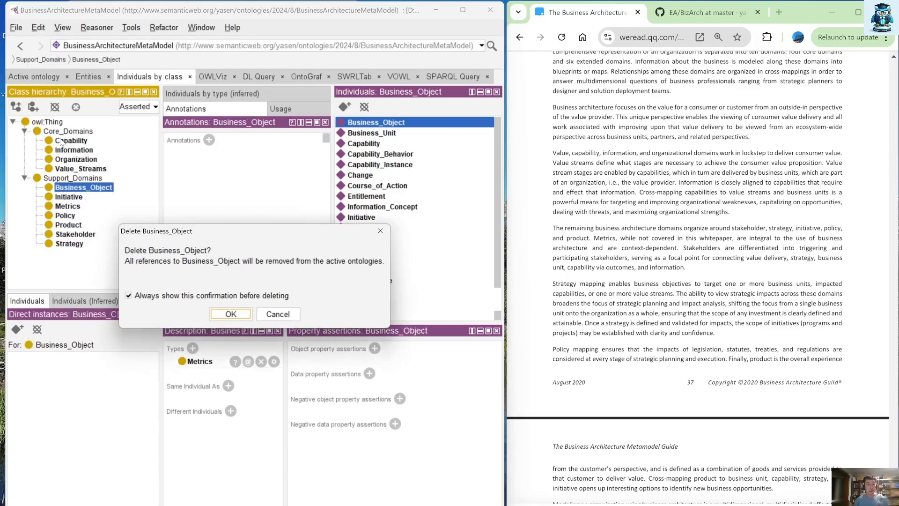
click(224, 320)
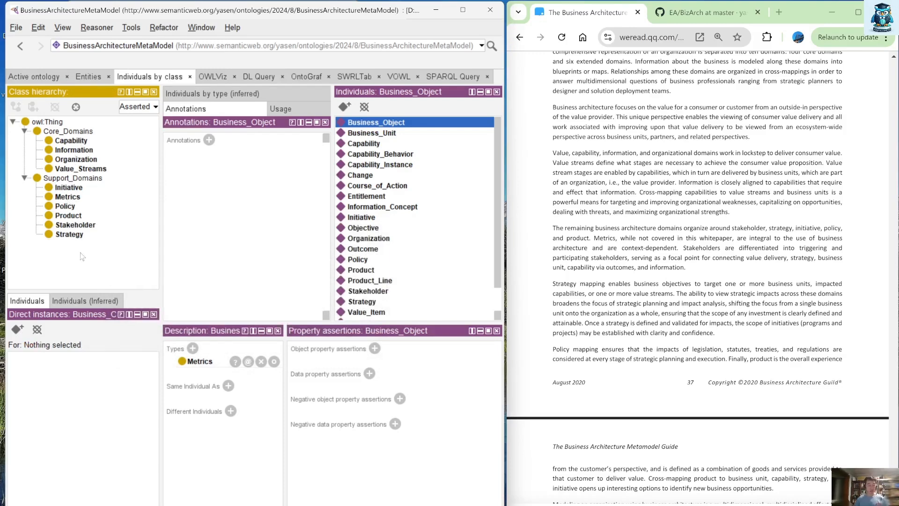
click(74, 197)
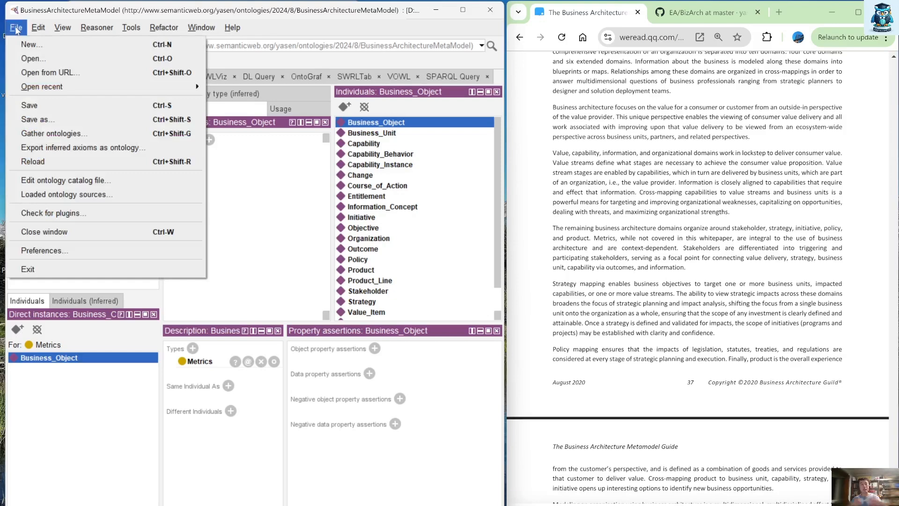
Switch to the browser and show the EA repository's BizArch folder on GitHub.
click(349, 12)
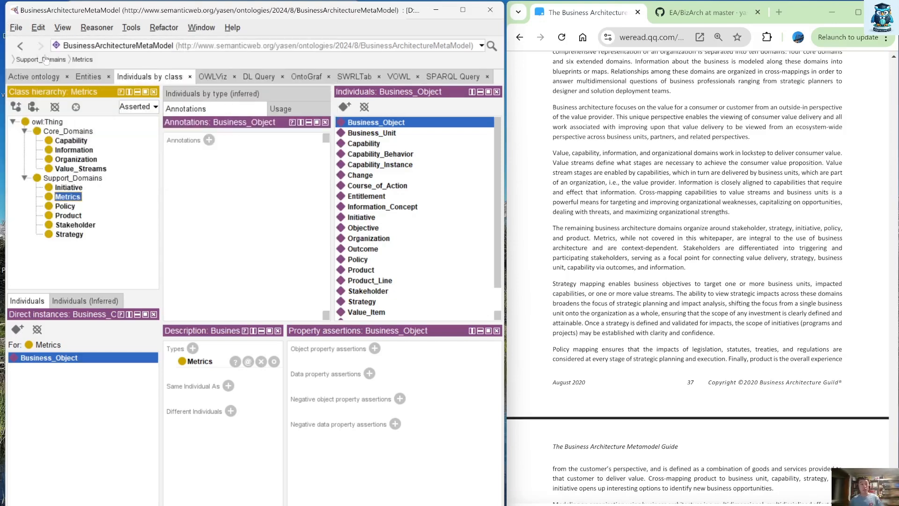
click(712, 14)
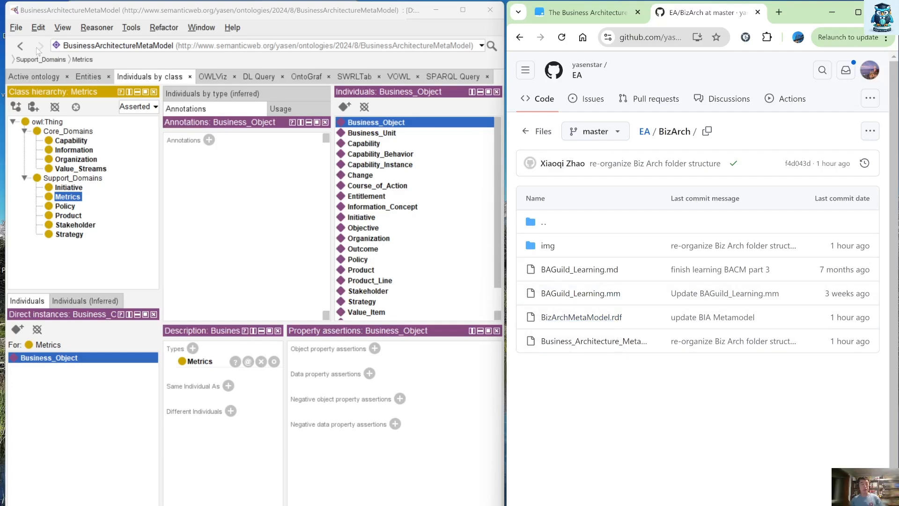
click(17, 29)
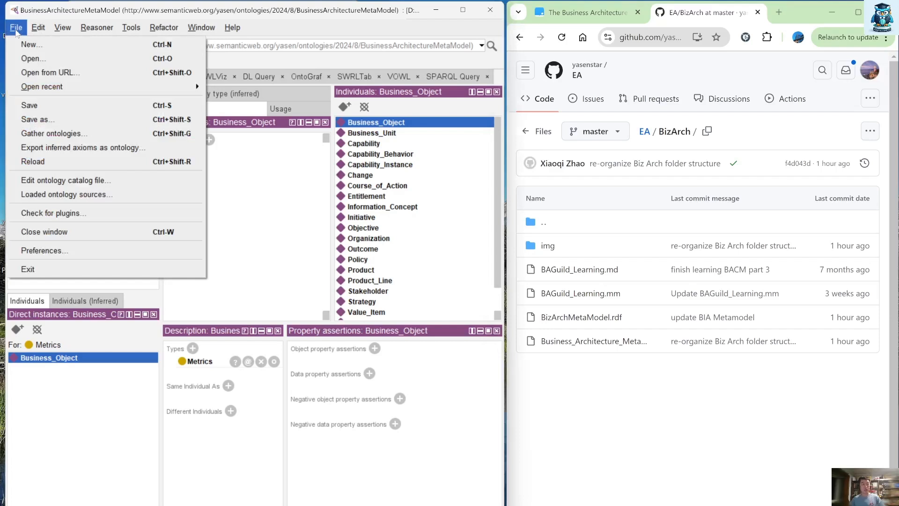
click(261, 205)
Look through the active ontology's metrics, and return to Figure 6, the metamodel overview, in the guide.
click(47, 79)
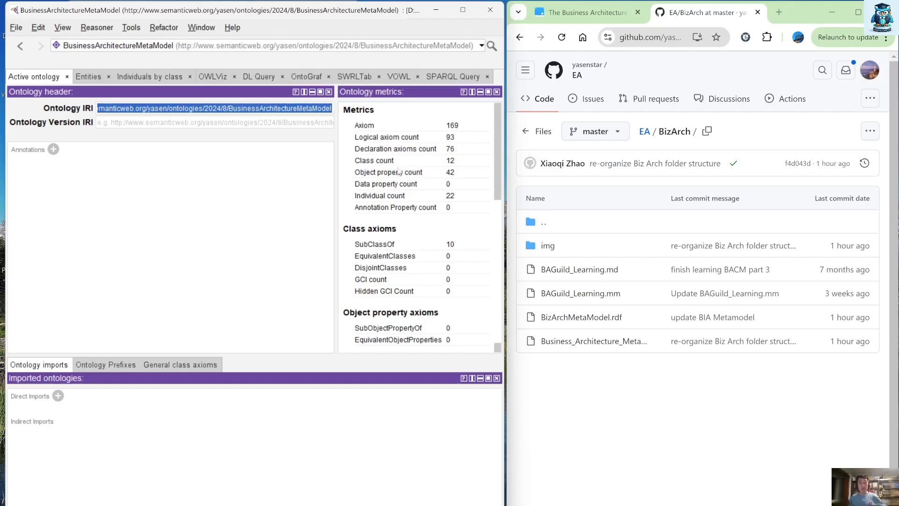
scroll(423, 180, down, 6)
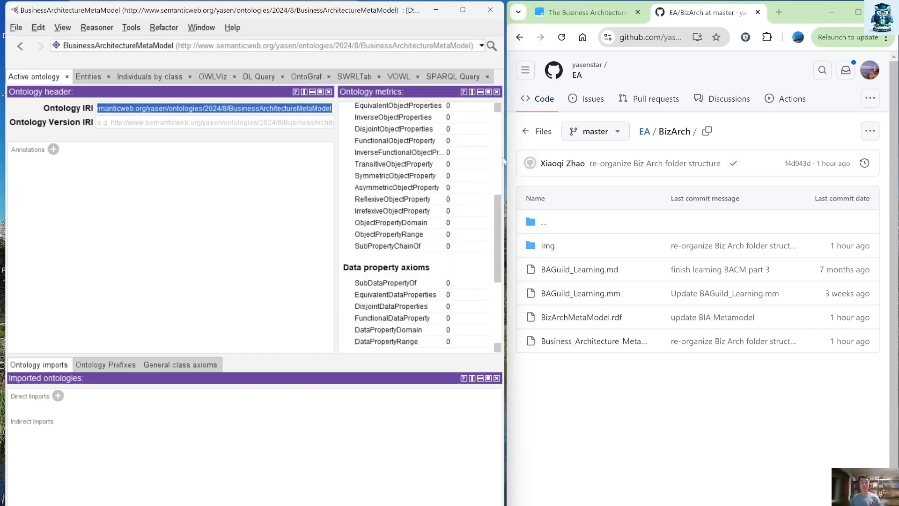
click(586, 12)
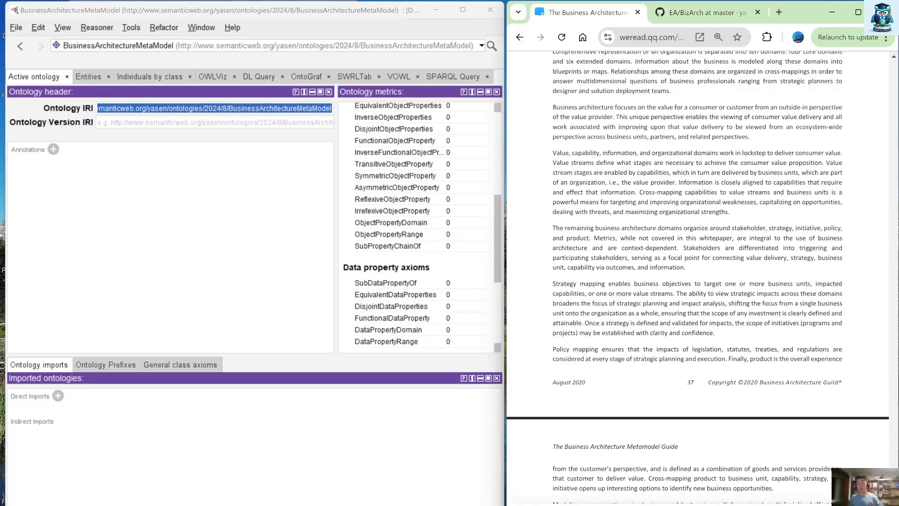
drag(895, 480, 894, 204)
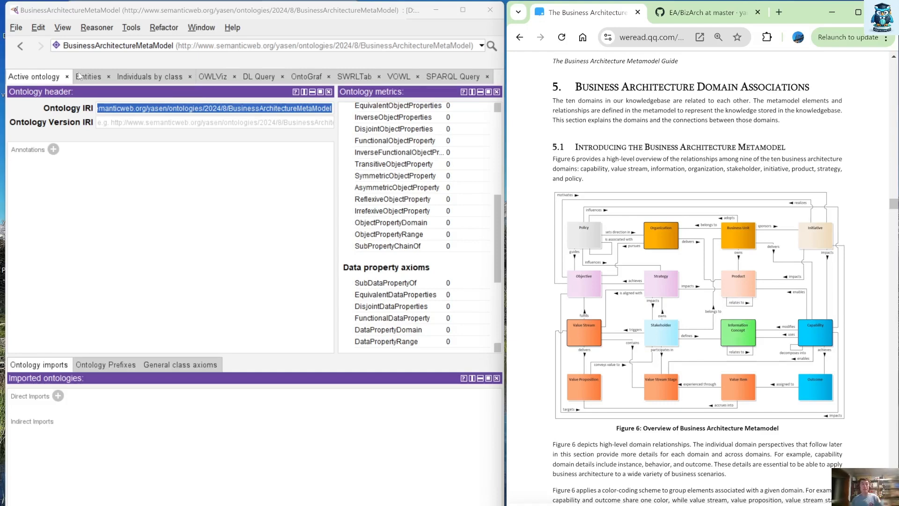
Maximize the ontology editor, show the ontology as a VOWL graph and spread it out by moving the Support_Domains node away from Thing.
click(465, 15)
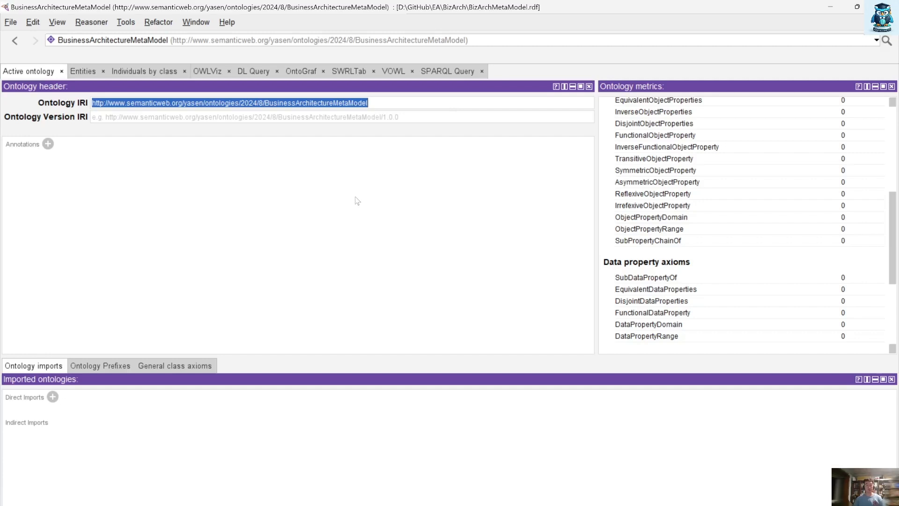
click(393, 72)
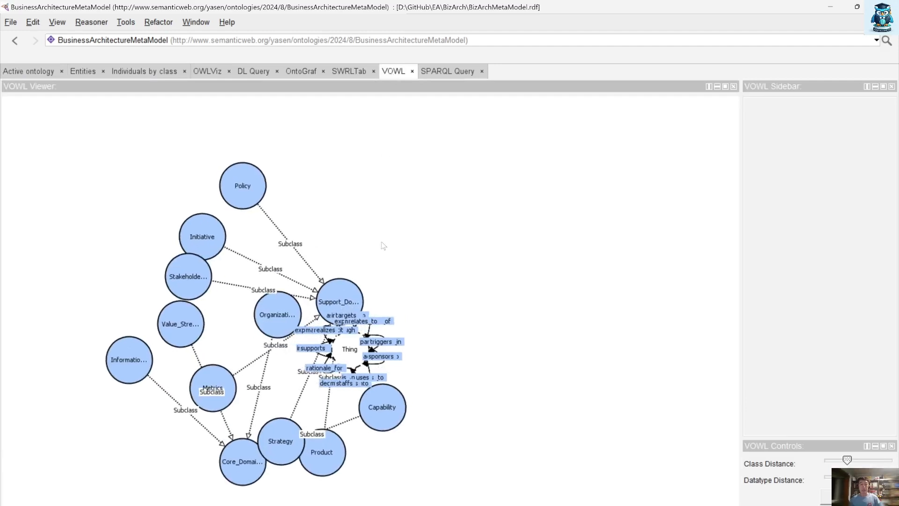
drag(353, 282, 263, 173)
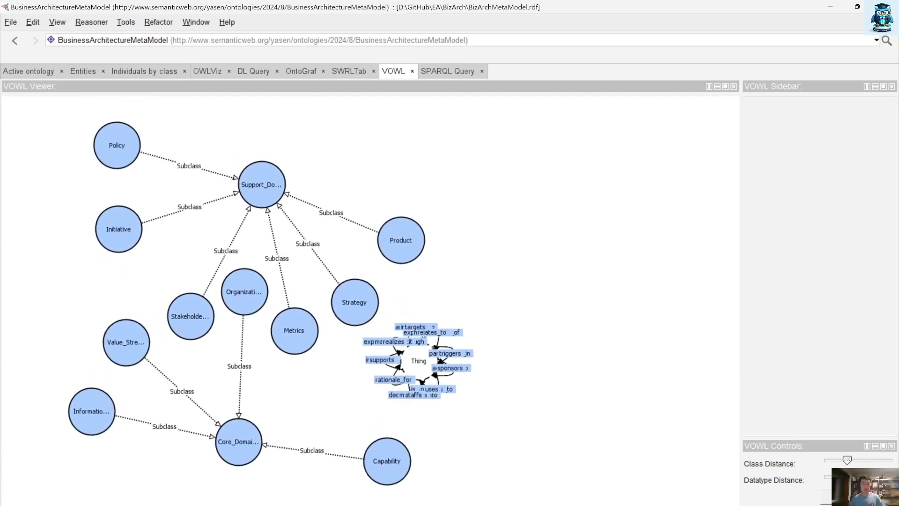
Spread Thing and the Core_Domains cluster apart in the VOWL graph, and show the details of Support_Domains and the rationale_for property.
drag(421, 364, 551, 243)
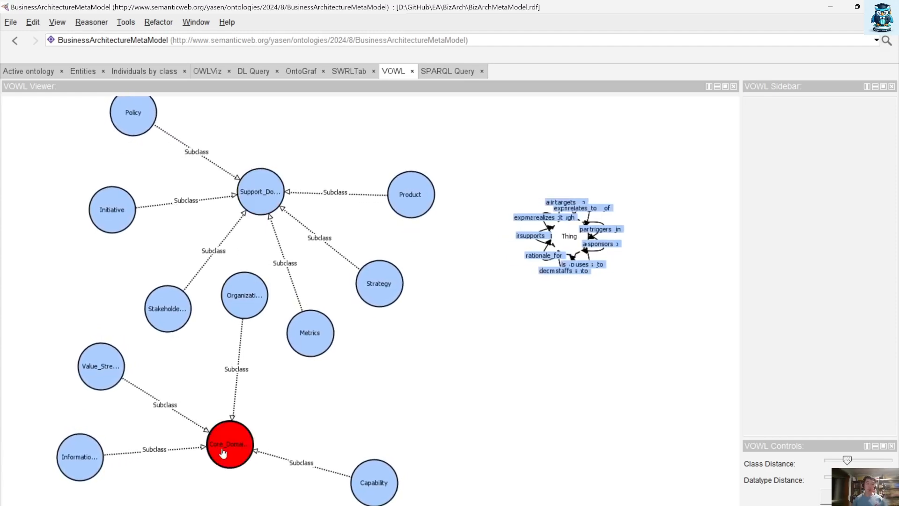
drag(255, 304, 245, 390)
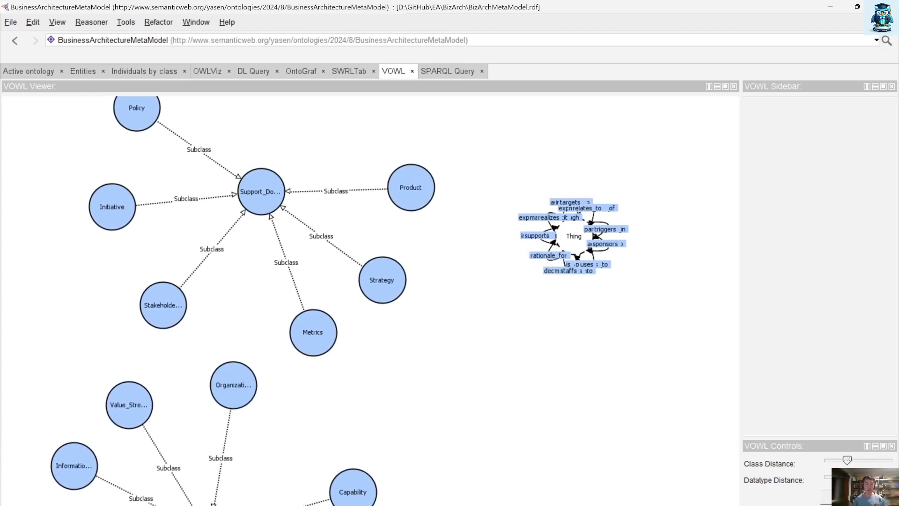
click(267, 197)
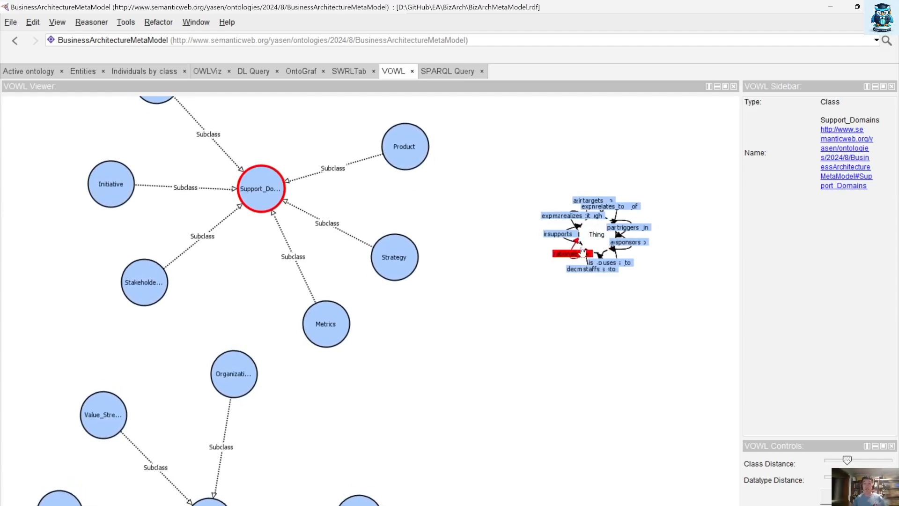
click(582, 252)
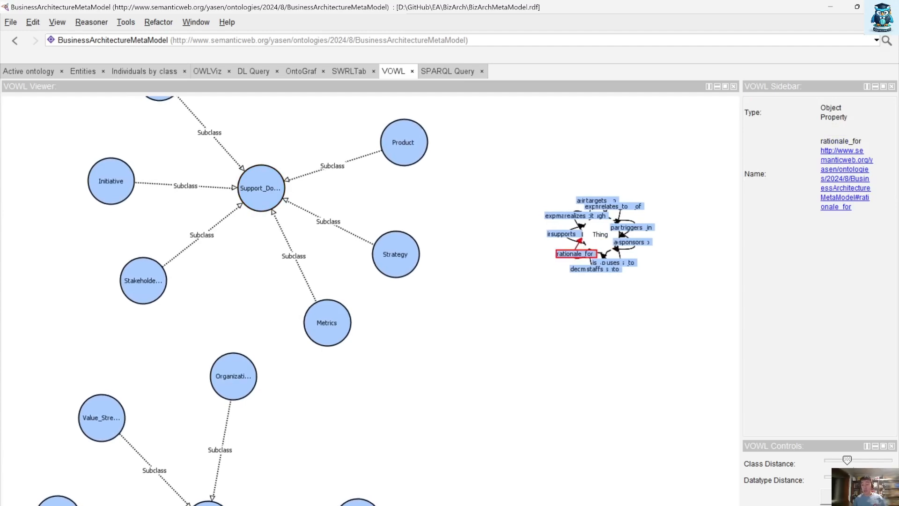
Reduce the VOWL graph's class distance and move the Core_Domains node closer beneath the Support_Domains cluster.
mouse_move(847, 460)
mouse_down()
mouse_move(824, 460)
mouse_move(839, 461)
mouse_up()
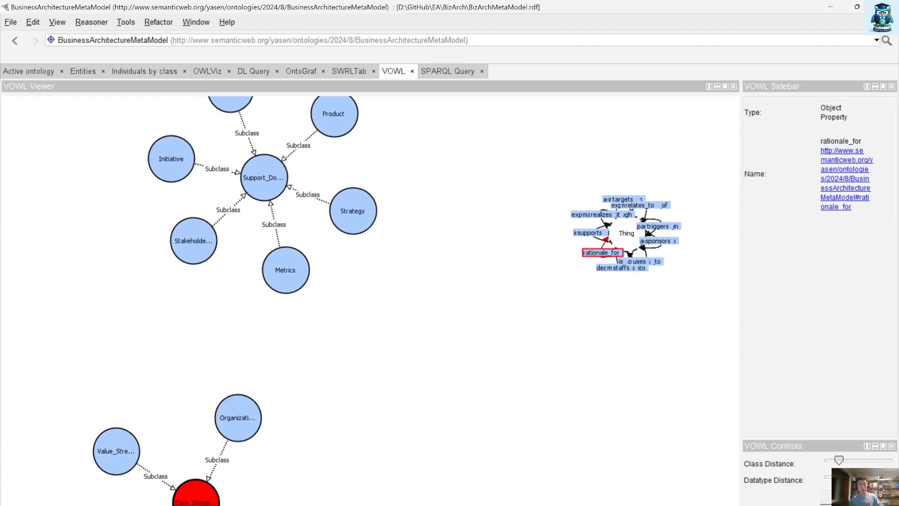
drag(211, 499, 399, 370)
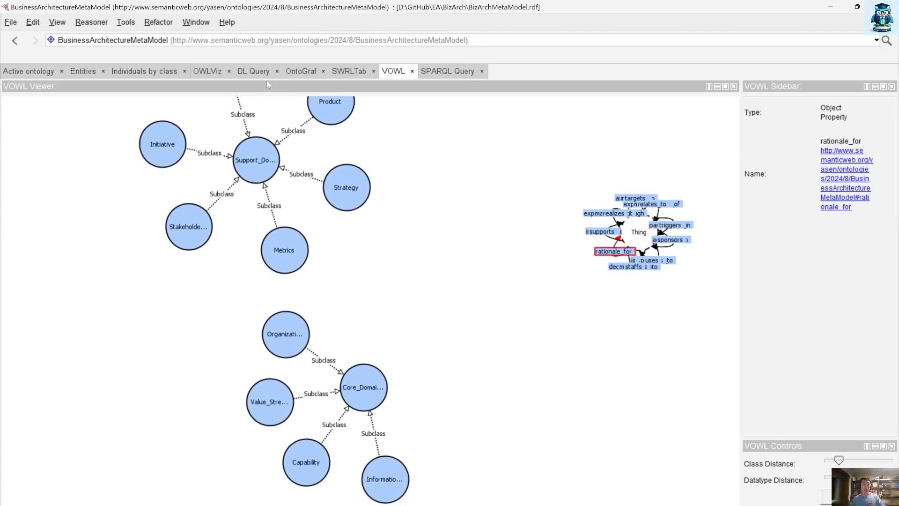
Show the asserted hierarchy in OWLViz for Policy, owl:Thing and Support_Domains in turn.
click(202, 73)
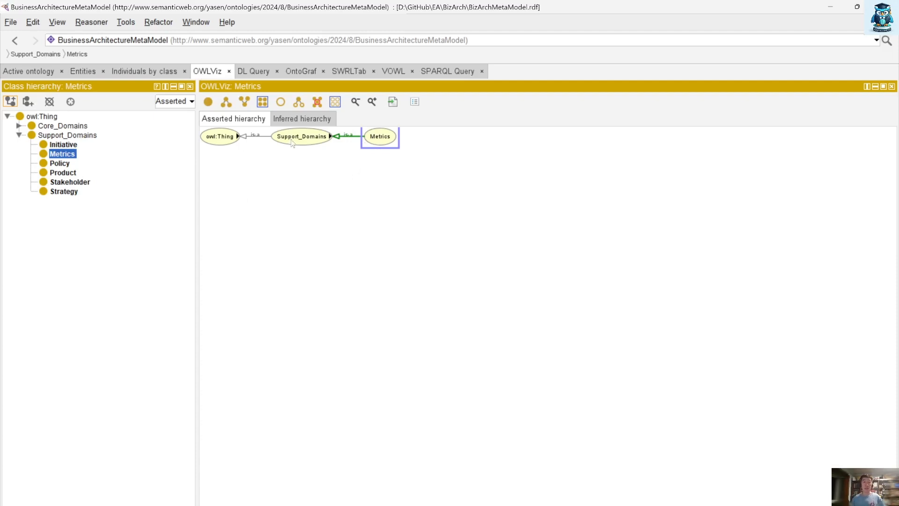
click(64, 166)
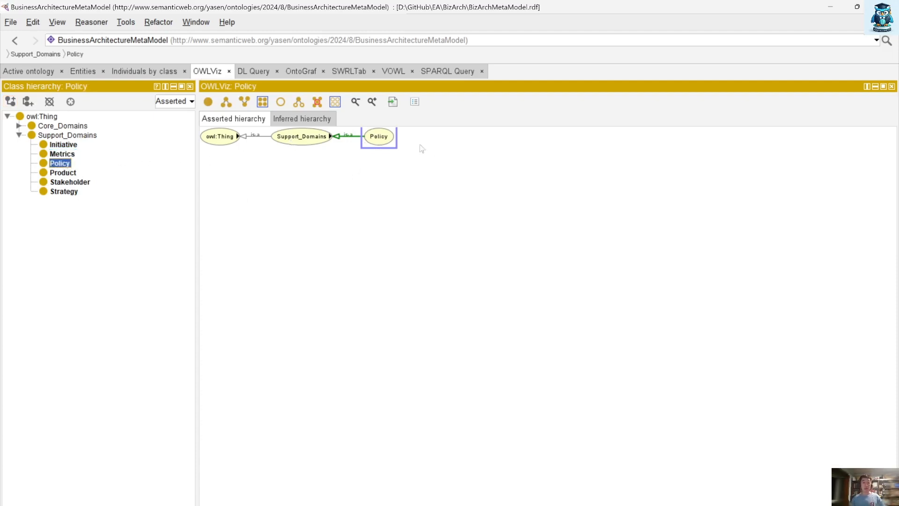
click(225, 137)
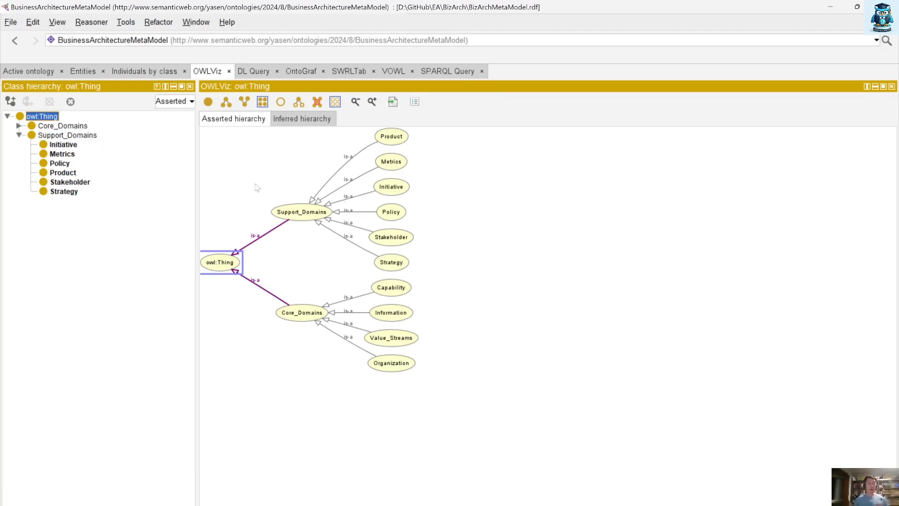
click(303, 207)
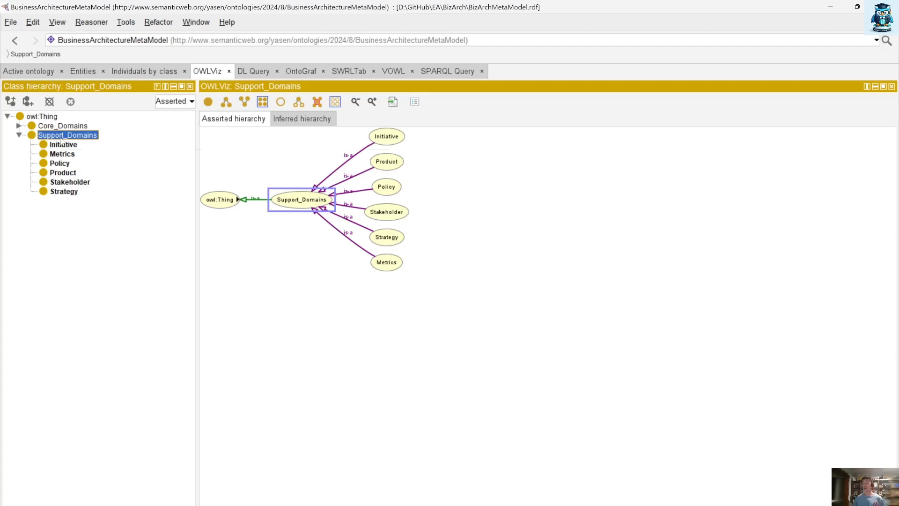
Show Support_Domains in OntoGraf and expand it to its superclass and subclasses.
click(297, 75)
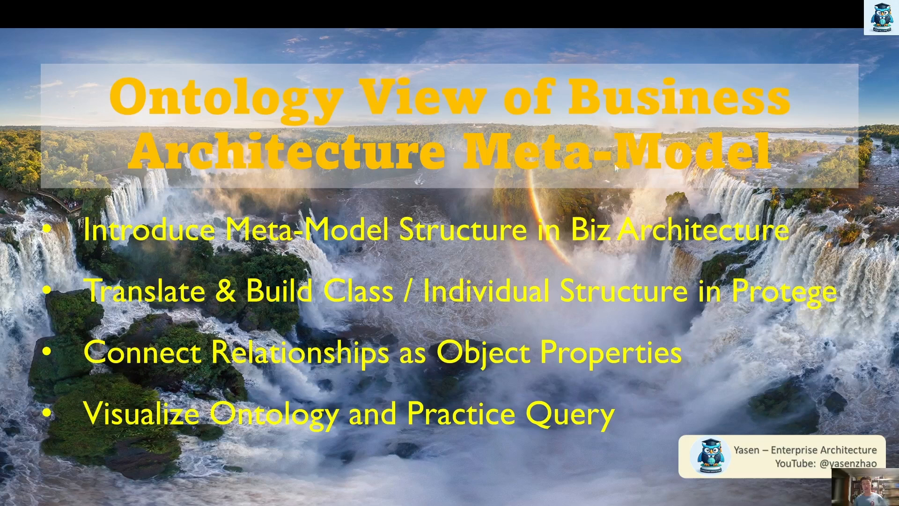
click(603, 169)
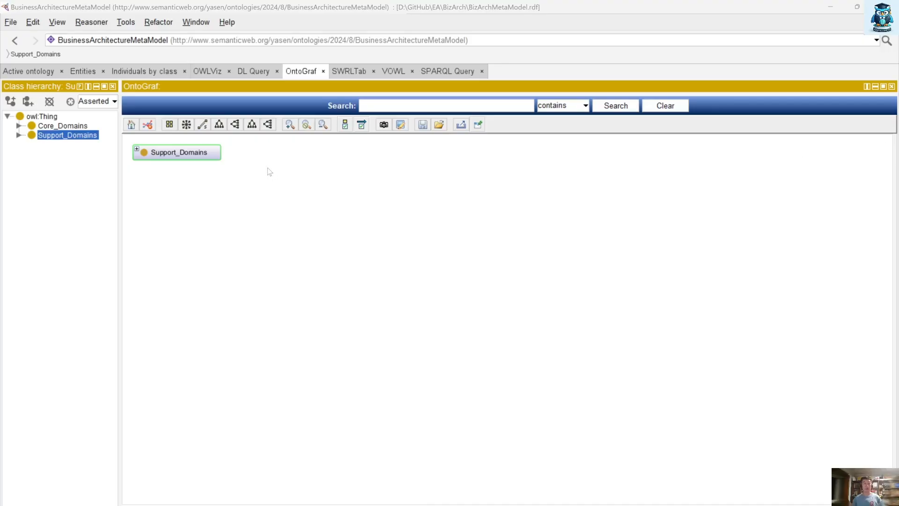
click(135, 148)
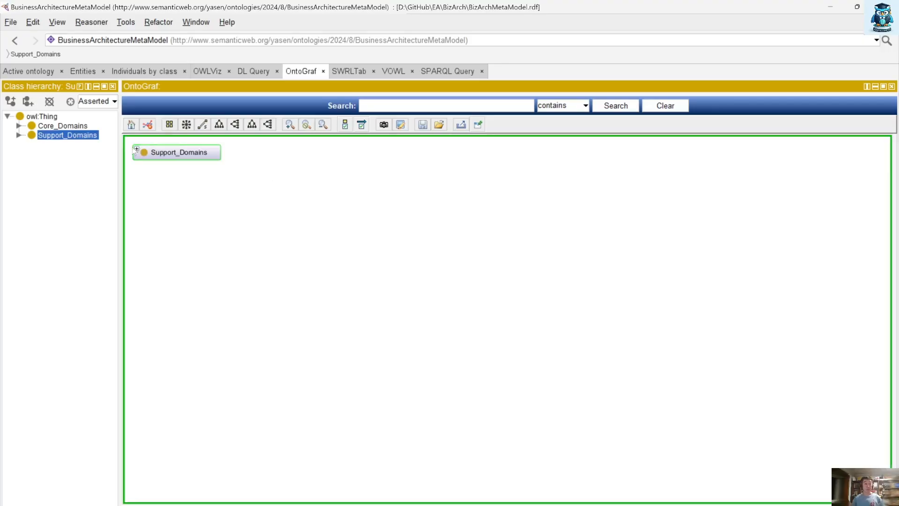
click(19, 136)
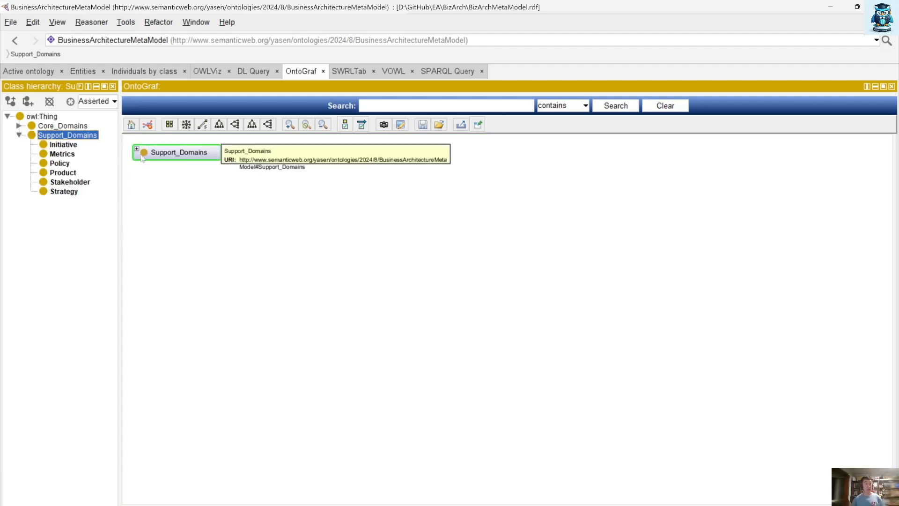
double_click(182, 158)
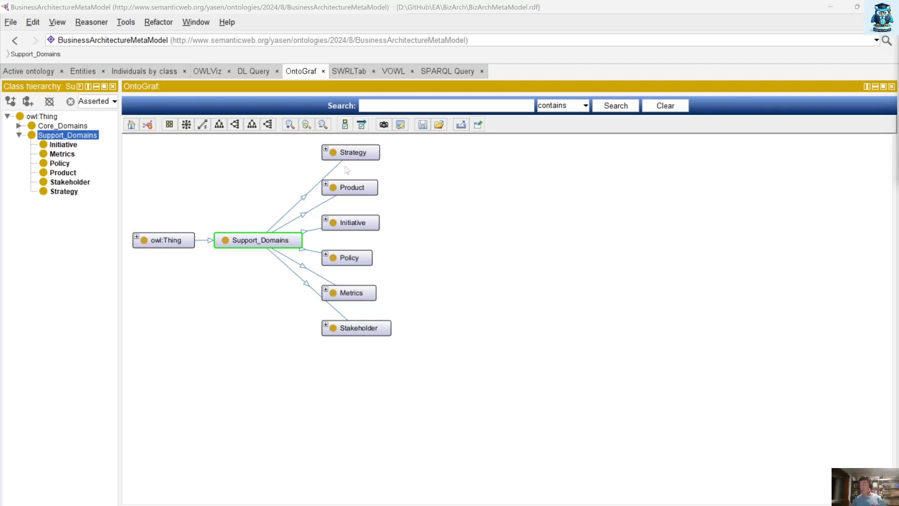
Expand the Product class in the OntoGraf graph to its individuals and move the Product_Line individual down, clear of the others.
mouse_move(329, 157)
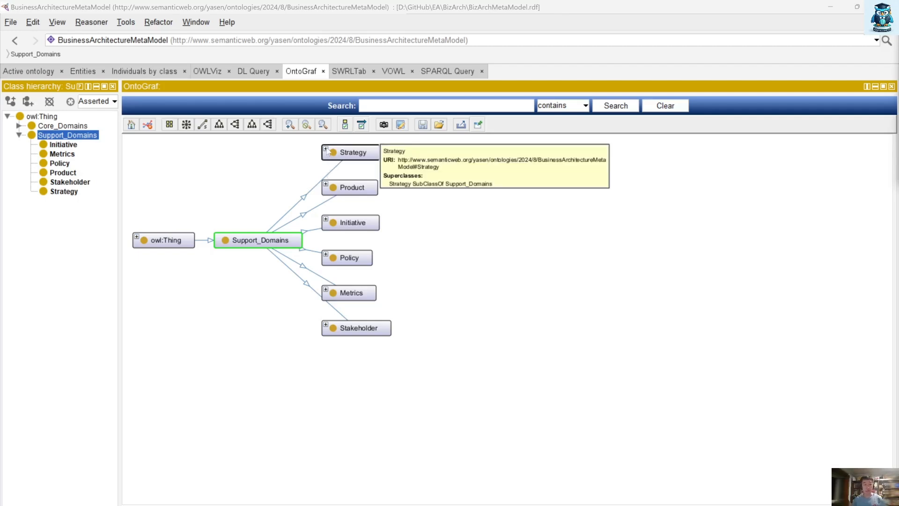
double_click(363, 192)
mouse_move(468, 159)
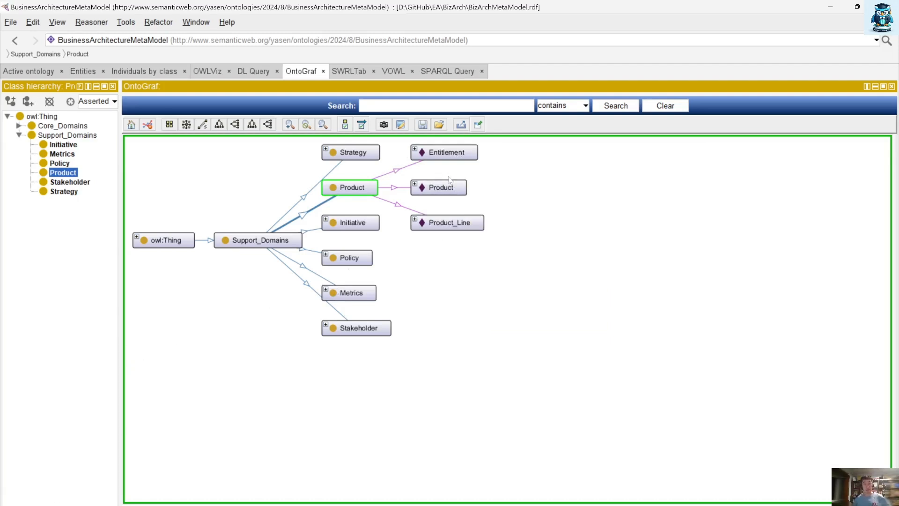
mouse_move(436, 191)
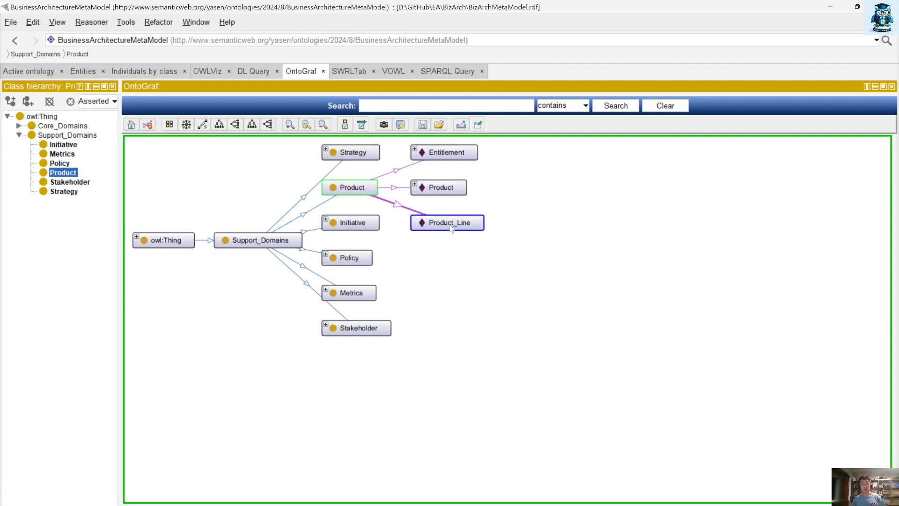
drag(452, 223, 491, 325)
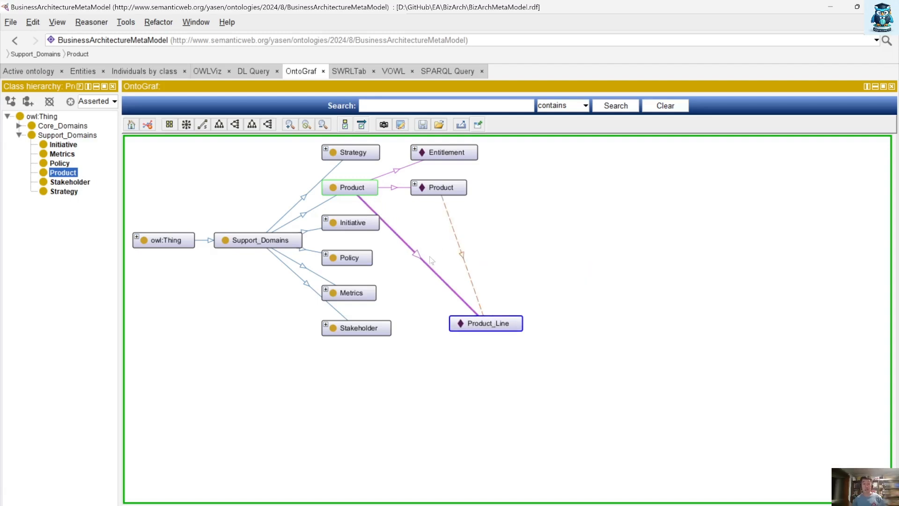
Examine the relationships that link Product_Line to the Product class and to the Product individual.
mouse_move(417, 258)
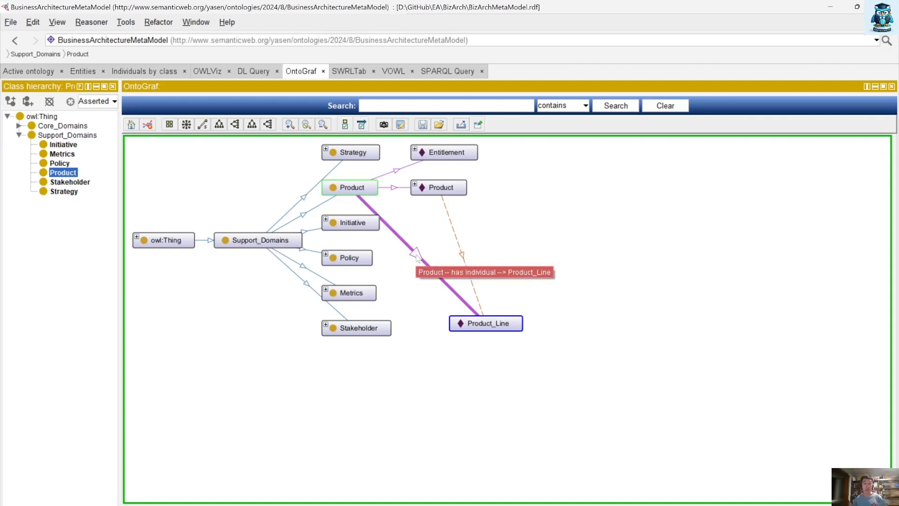
mouse_move(353, 190)
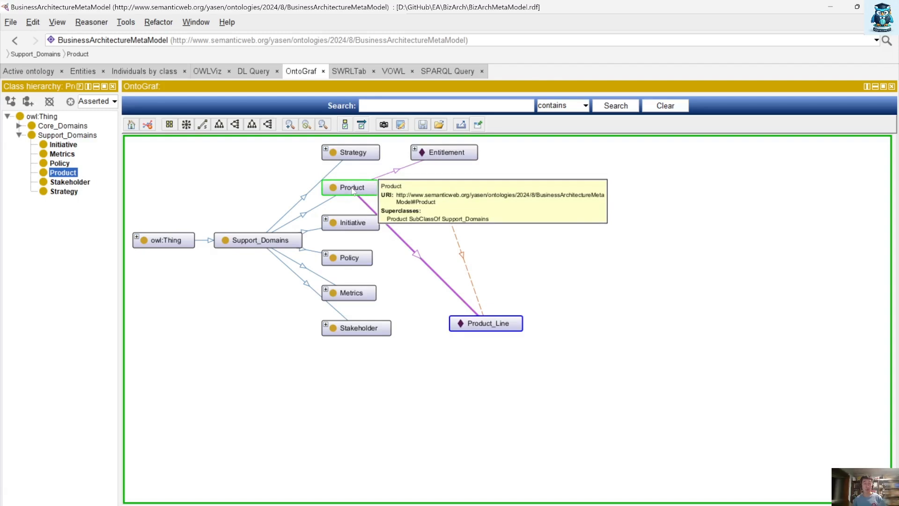
mouse_move(484, 329)
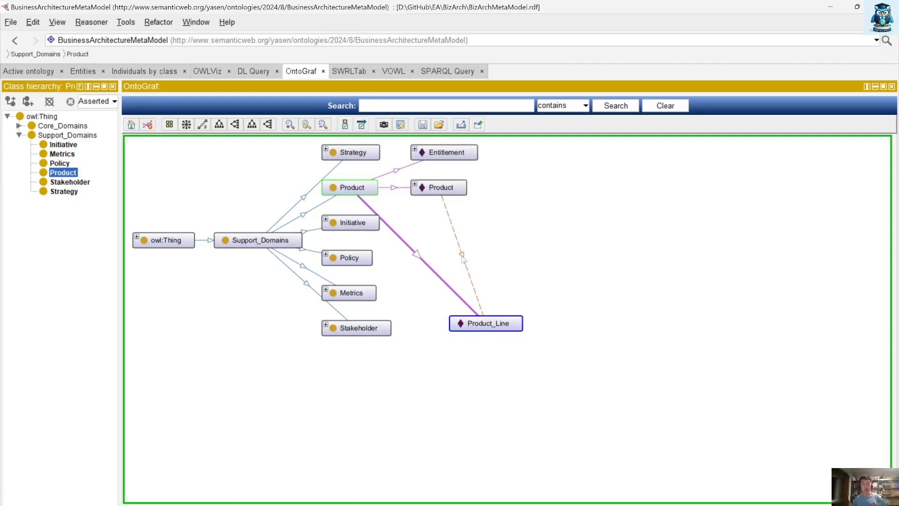
mouse_move(464, 259)
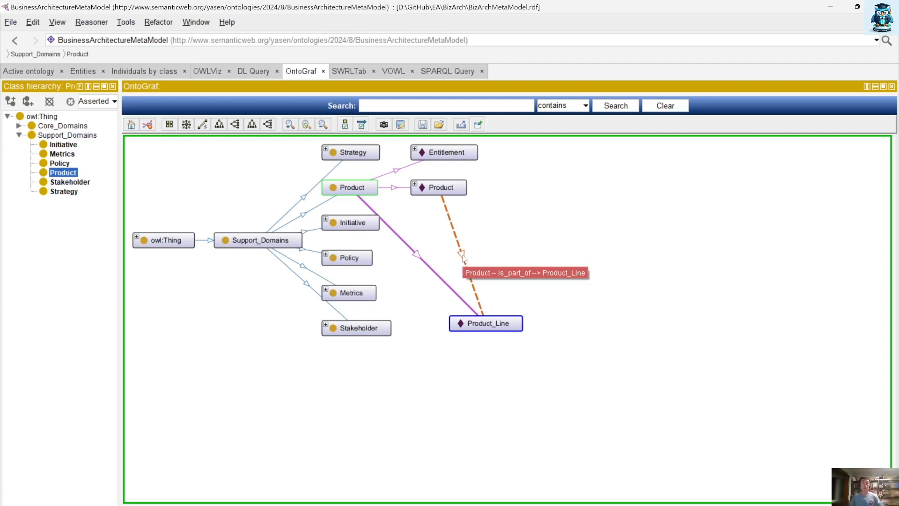
Expand the Product individual in the graph and examine its associations with individuals such as Initiative and Value_Proposition.
double_click(450, 189)
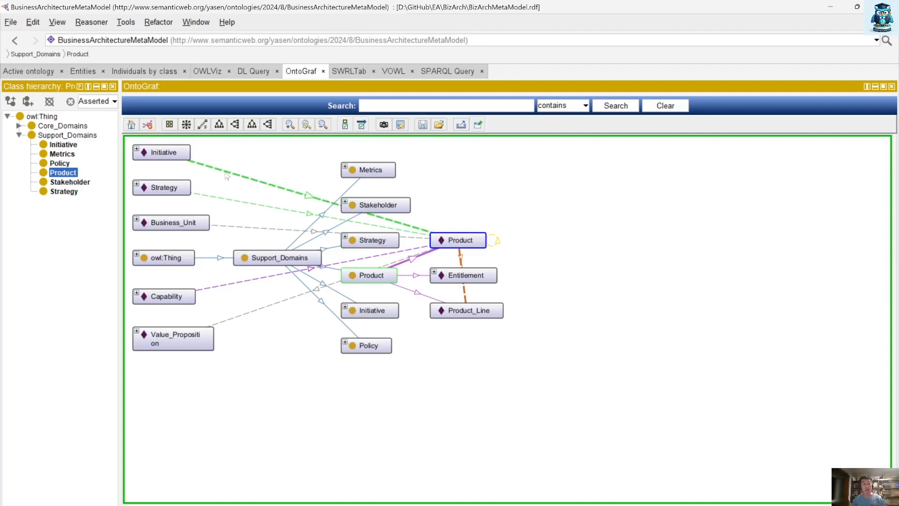
mouse_move(228, 176)
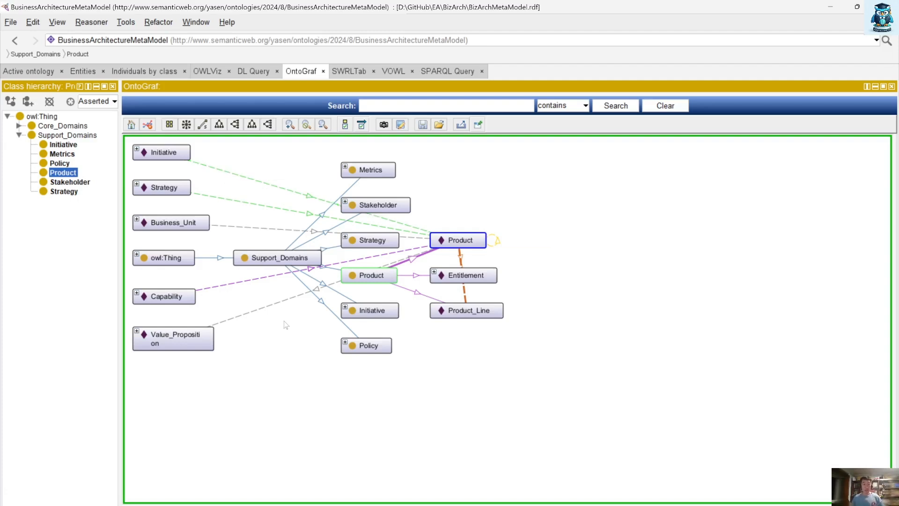
mouse_move(256, 314)
Clear the OntoGraf graph and search for an exact match of "capablity".
click(674, 106)
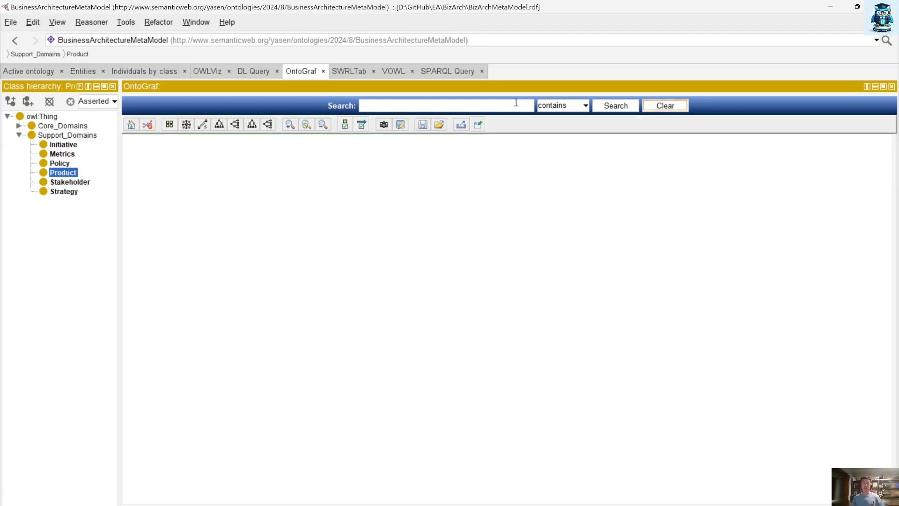
click(509, 103)
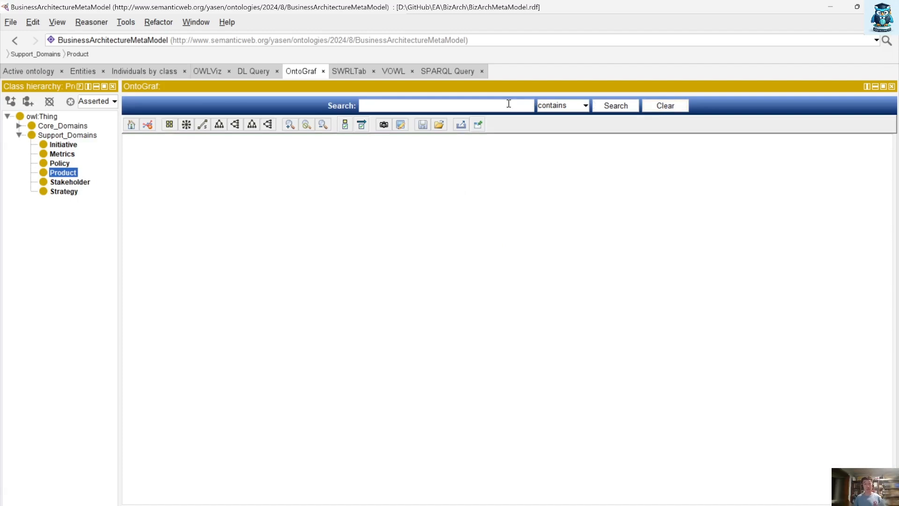
text(capablity)
click(560, 106)
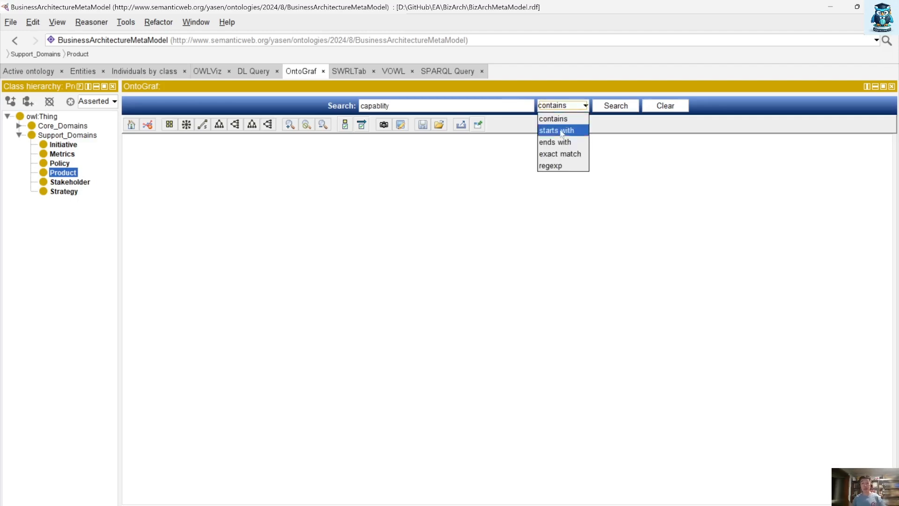
click(564, 158)
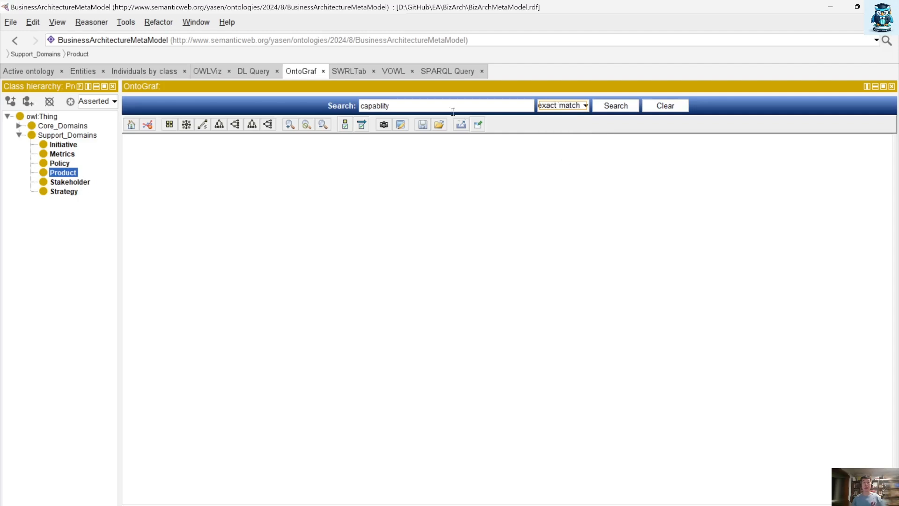
click(416, 107)
key(Return)
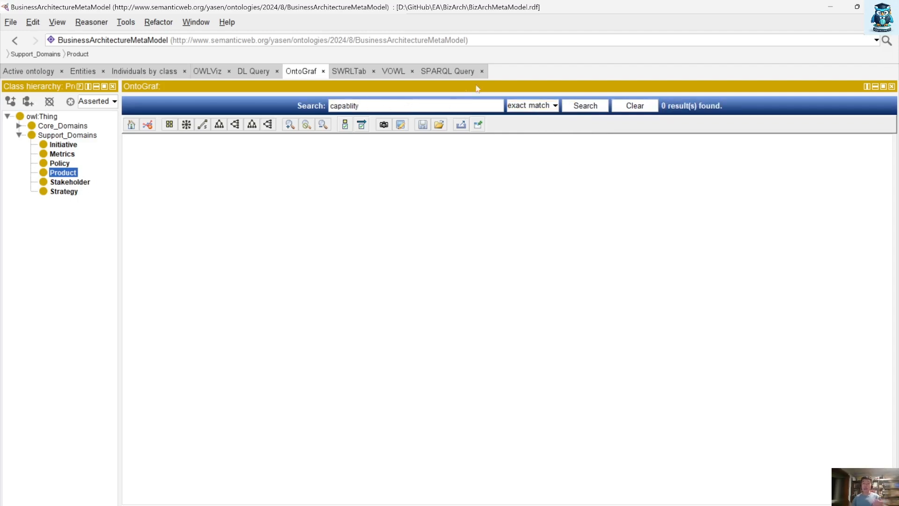
Capitalize the search term to "Capablity" and search for names that end with it.
click(337, 106)
key(BackSpace)
text(C)
click(554, 106)
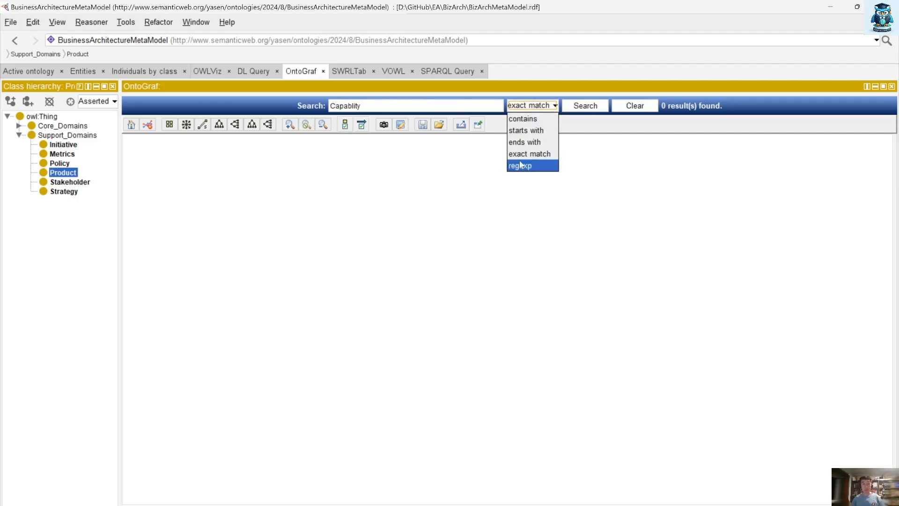
click(529, 130)
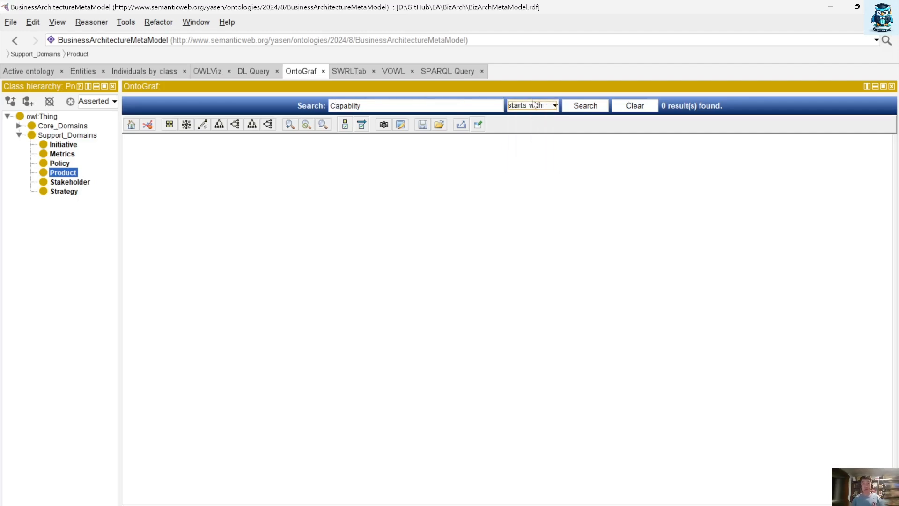
click(547, 106)
click(534, 142)
click(587, 111)
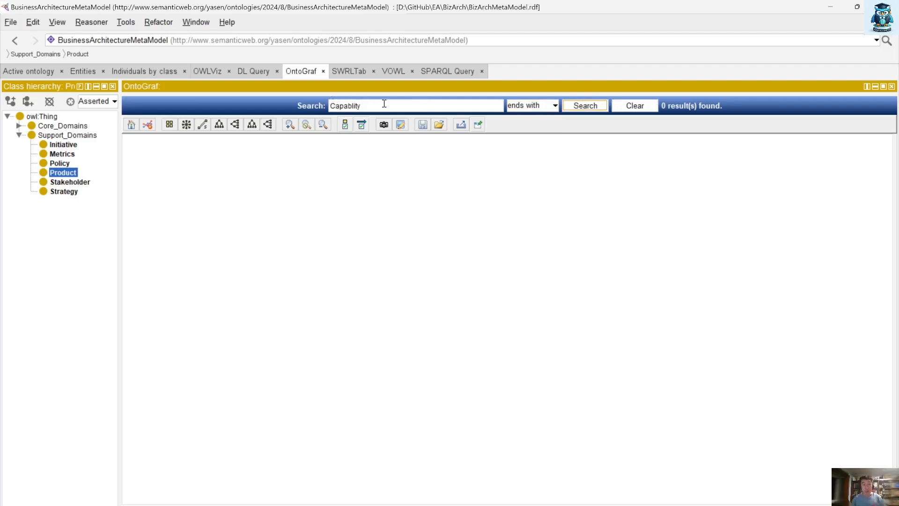
Search the ontology graph for an exact match of "capability".
drag(366, 103, 236, 98)
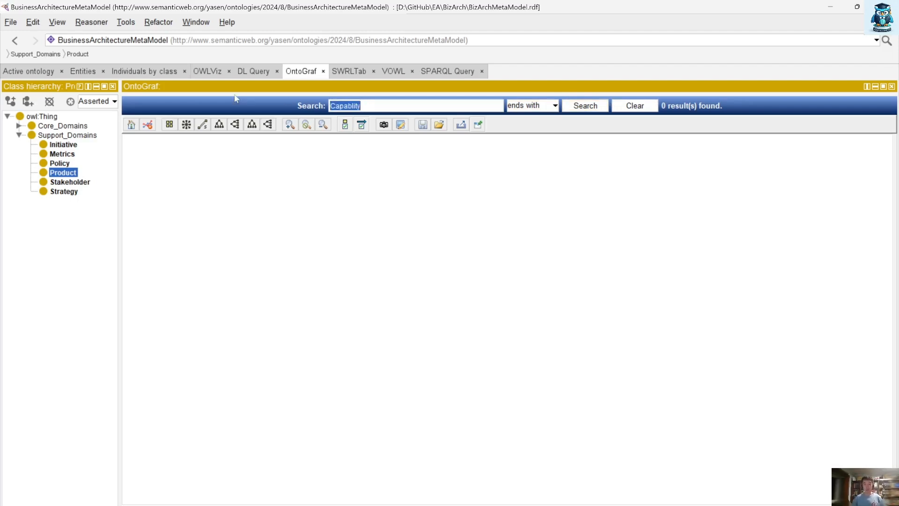
click(515, 103)
click(540, 155)
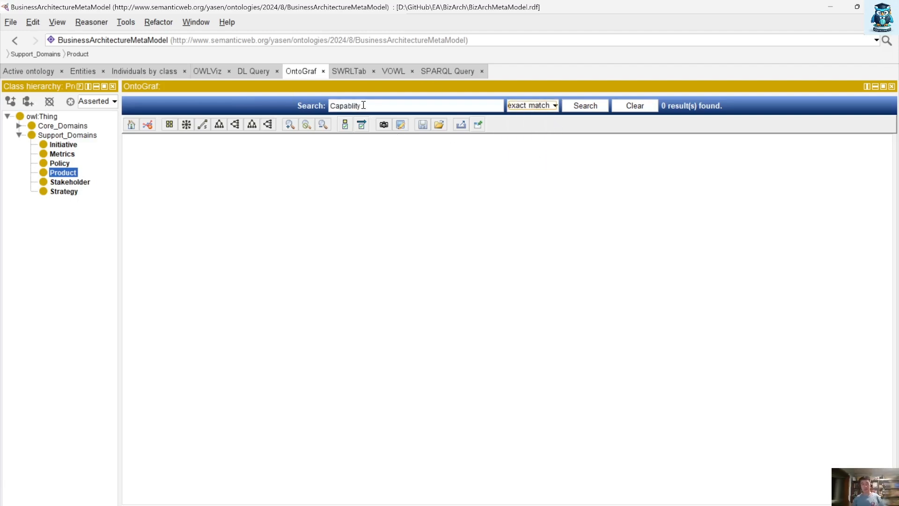
drag(364, 105, 234, 86)
text(apability)
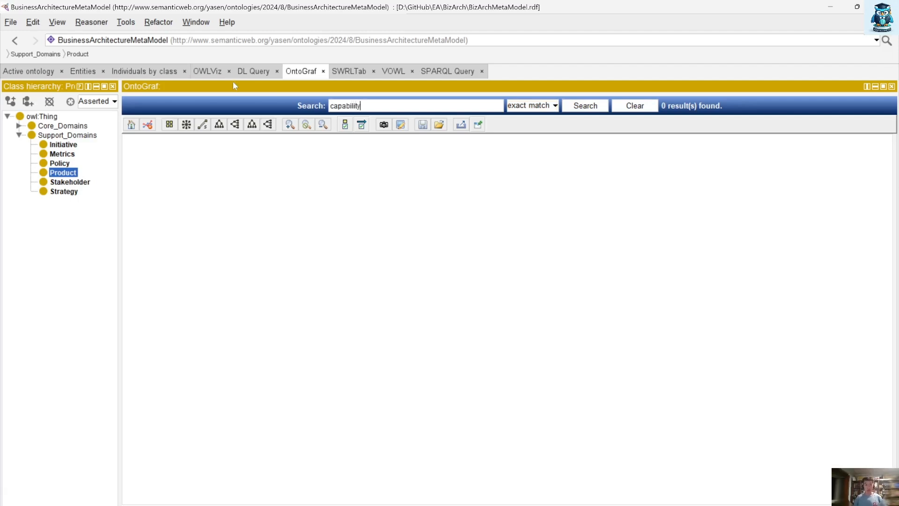
key(Return)
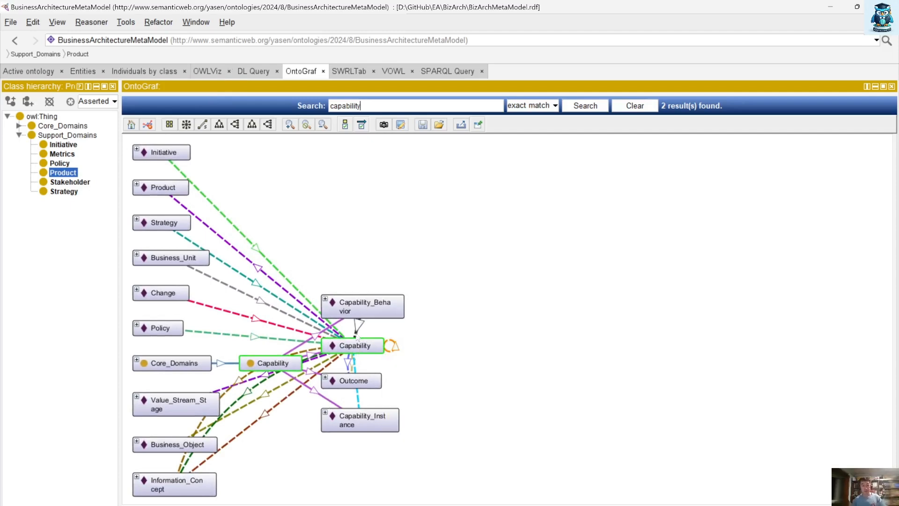
Examine the Capability class and individual with their related entities, rearranging the graph with the spring and radial layouts and ending on spring.
mouse_move(351, 355)
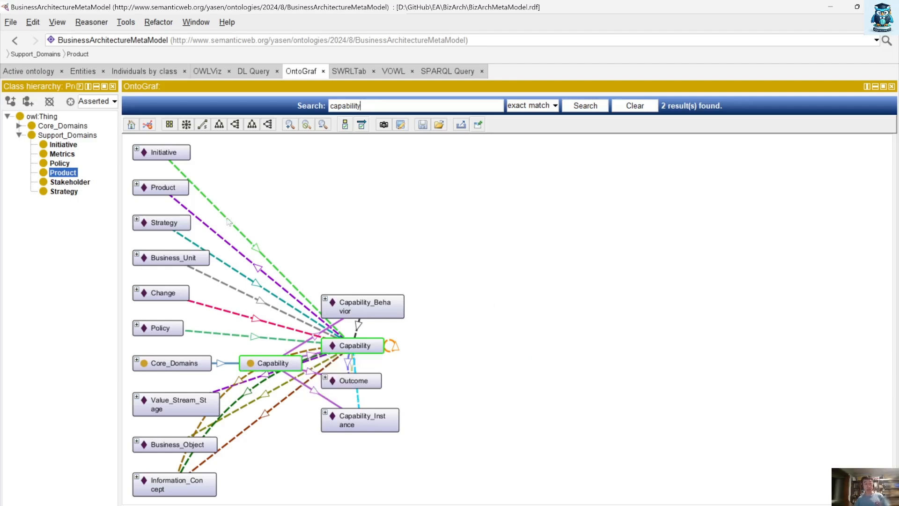
mouse_move(260, 370)
mouse_move(154, 368)
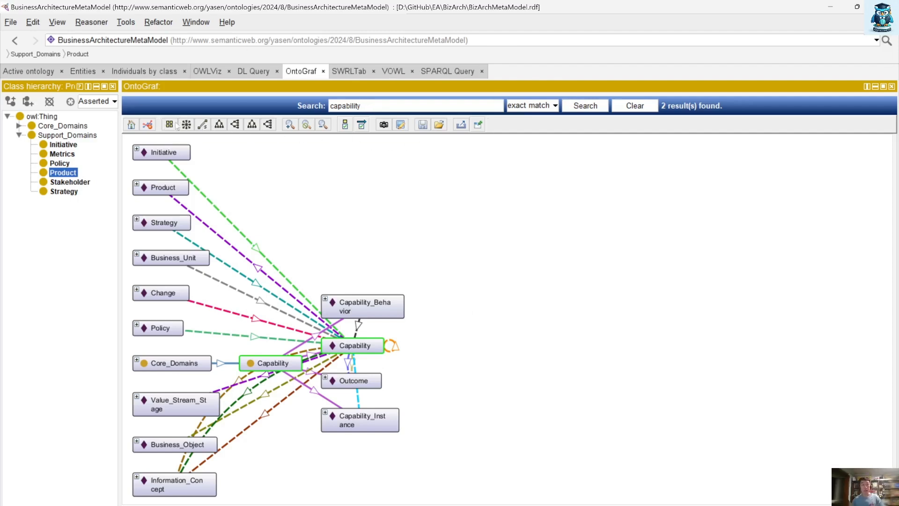
click(203, 124)
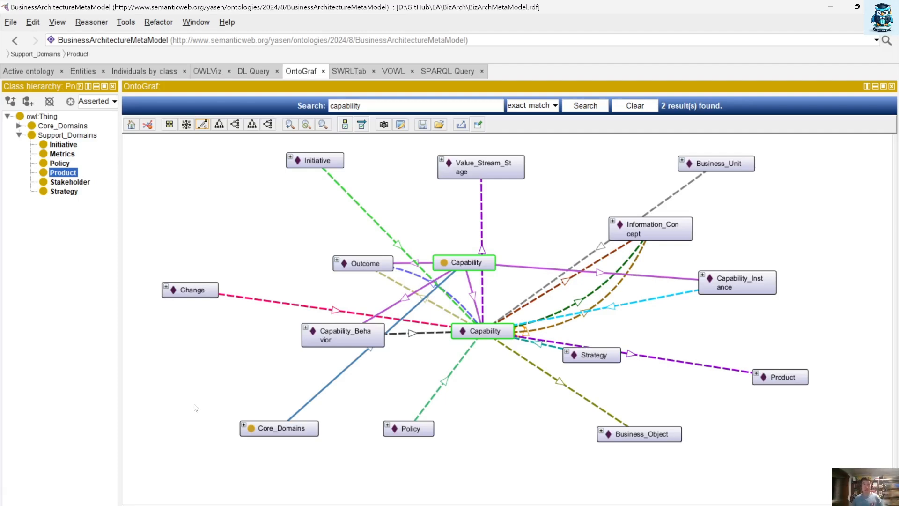
click(186, 124)
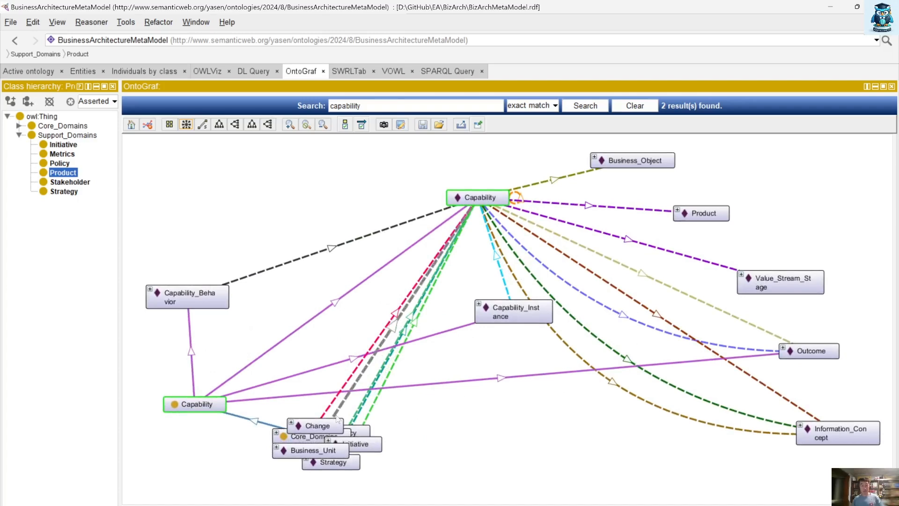
click(203, 125)
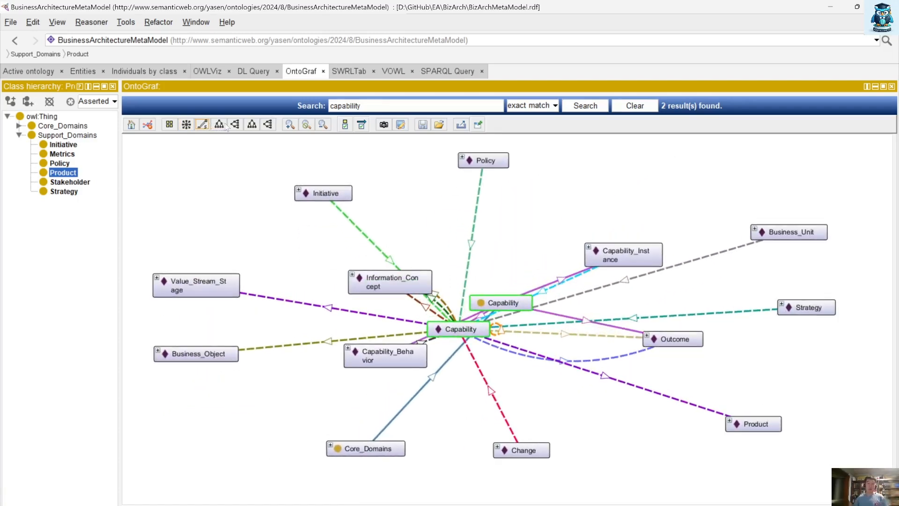
click(202, 124)
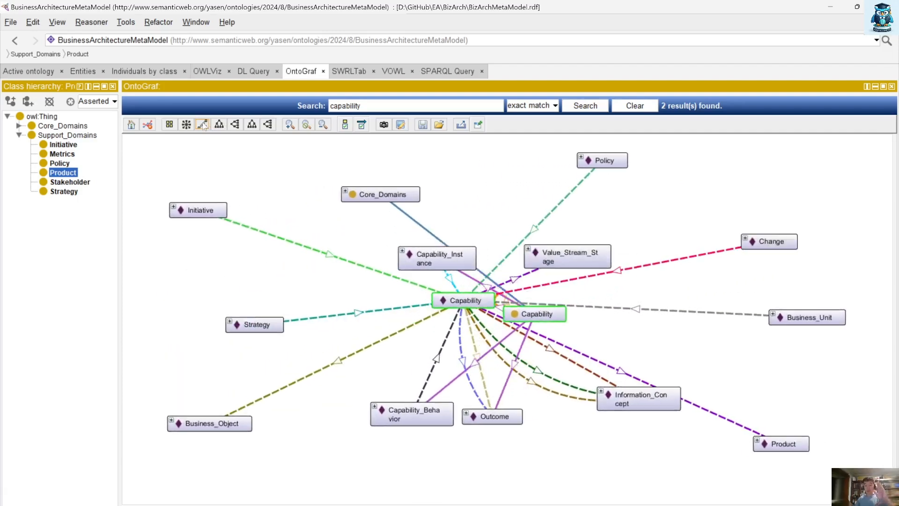
click(202, 125)
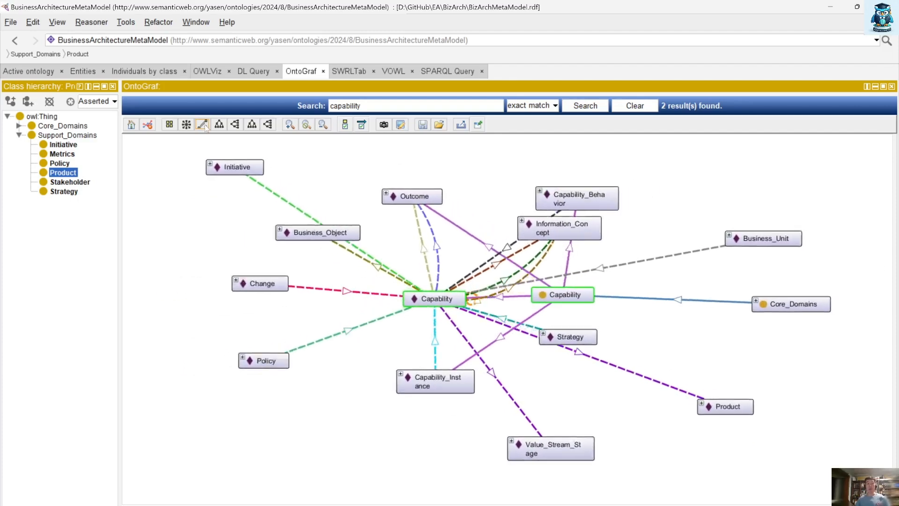
click(202, 124)
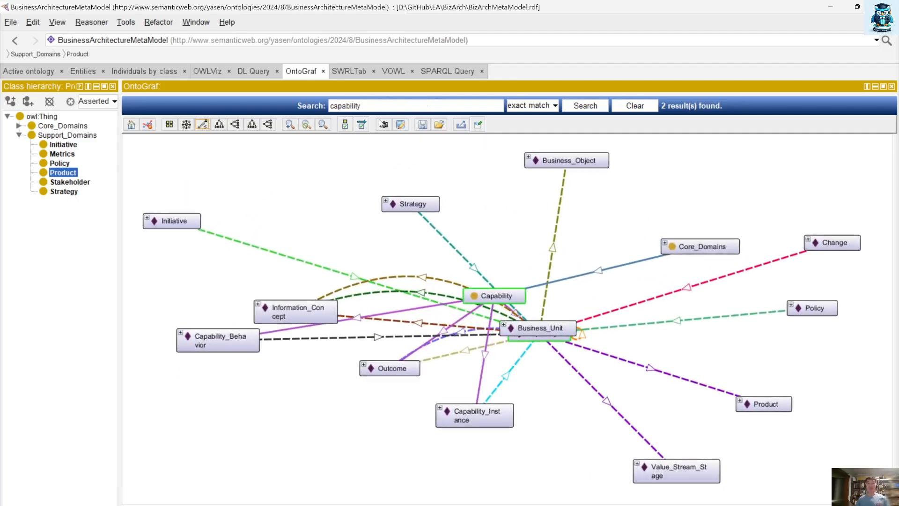
Search the graph for an exact match of "initiative" and examine the relationships between Initiative and Objective.
double_click(368, 106)
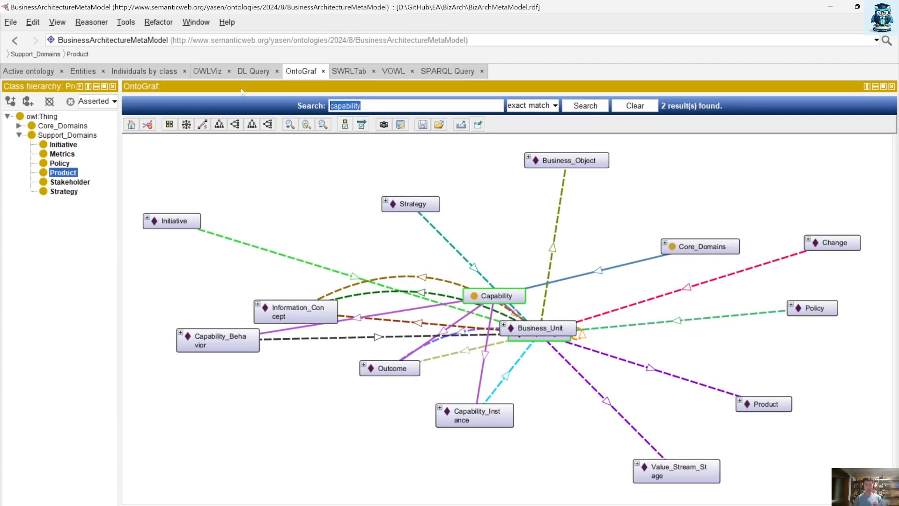
text(initiative)
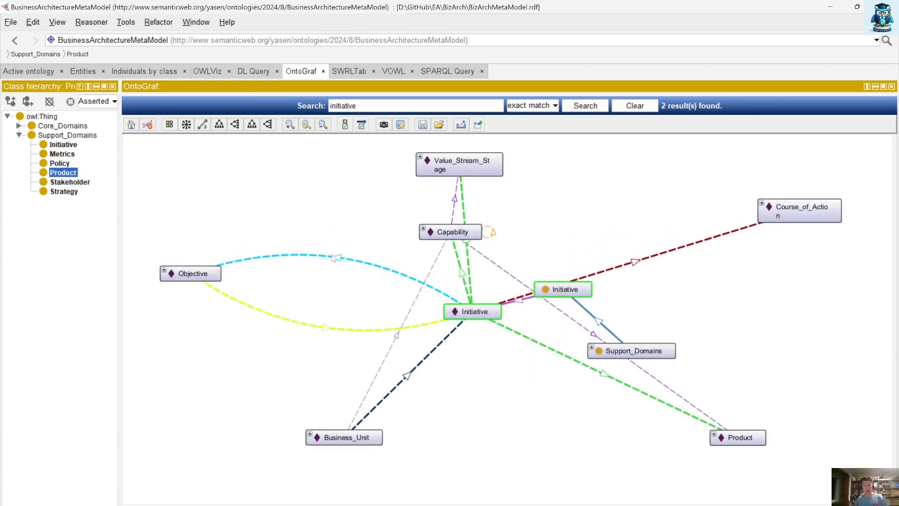
mouse_move(341, 261)
mouse_move(326, 328)
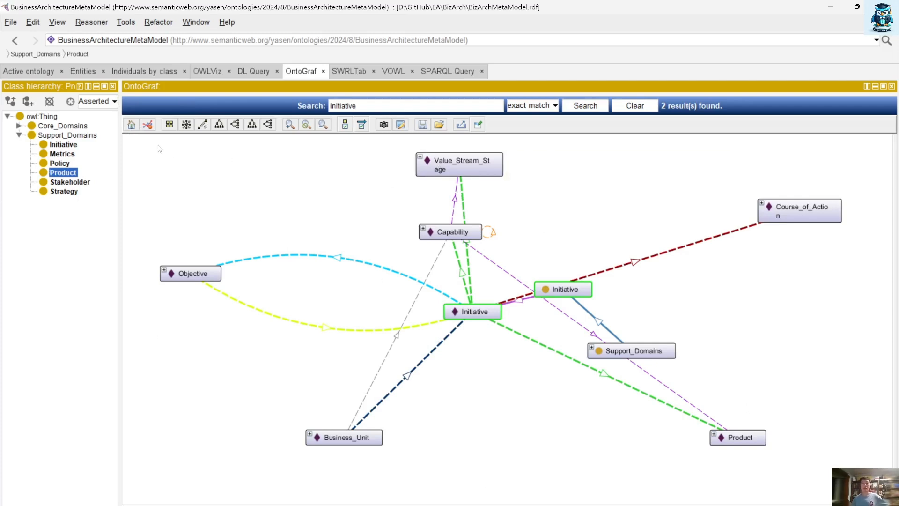
Search the whole ontology for "change" from the individuals view, resize the results to read the matches, and close the search.
click(84, 72)
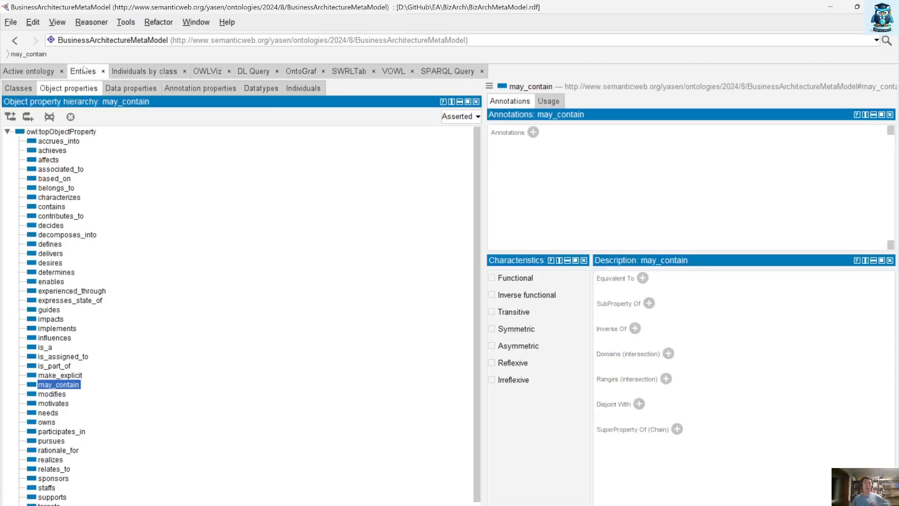
click(156, 72)
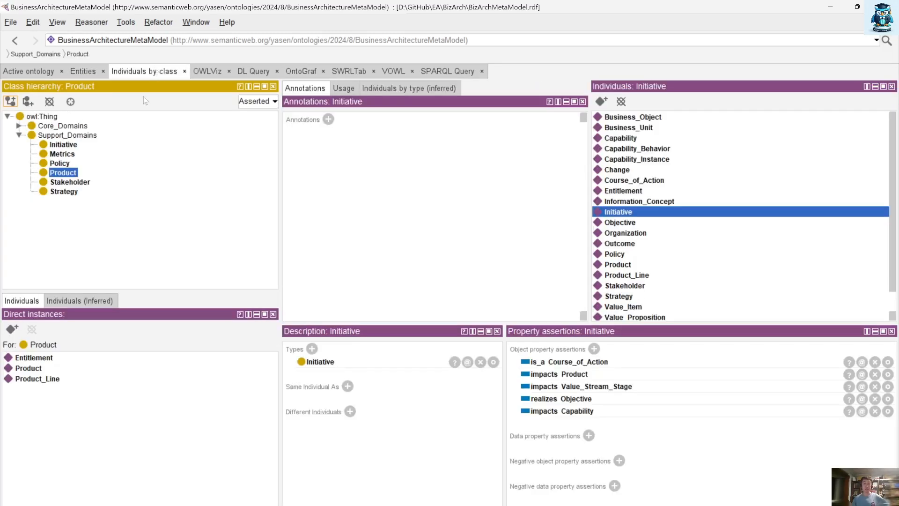
click(886, 40)
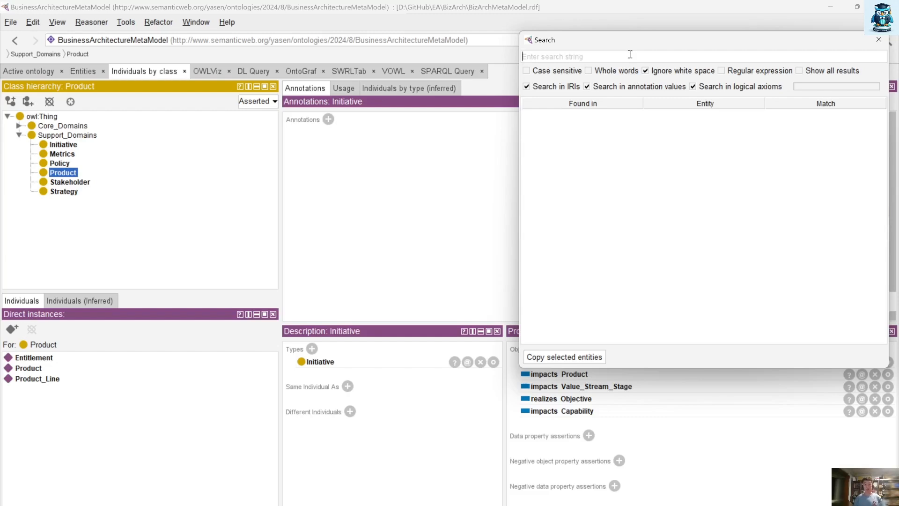
text(change)
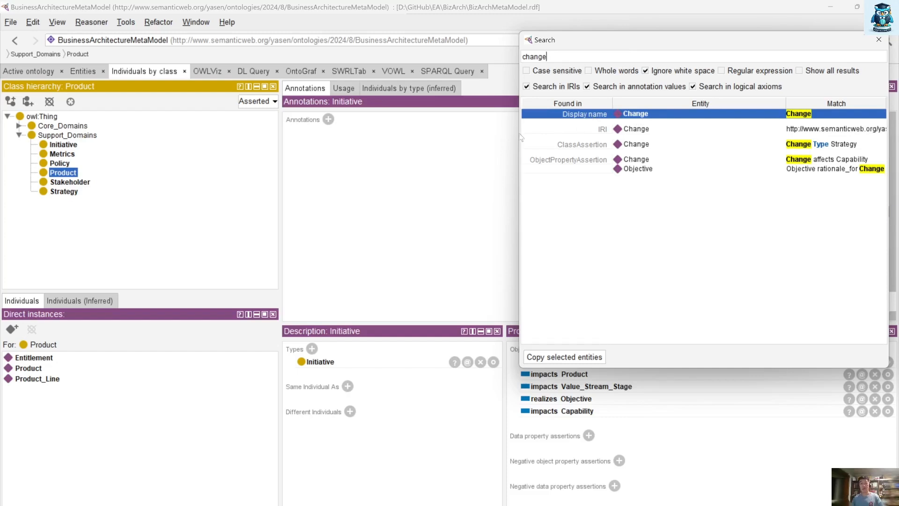
drag(519, 136, 387, 136)
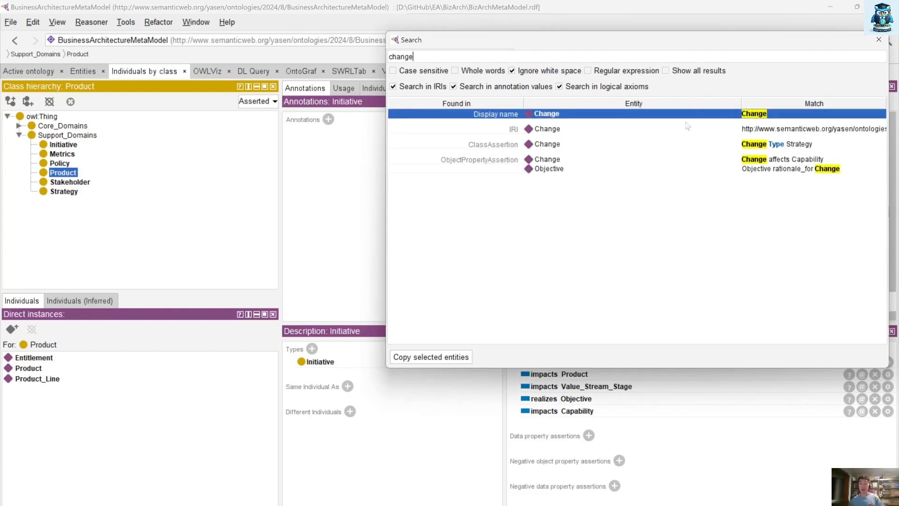
drag(740, 100, 640, 101)
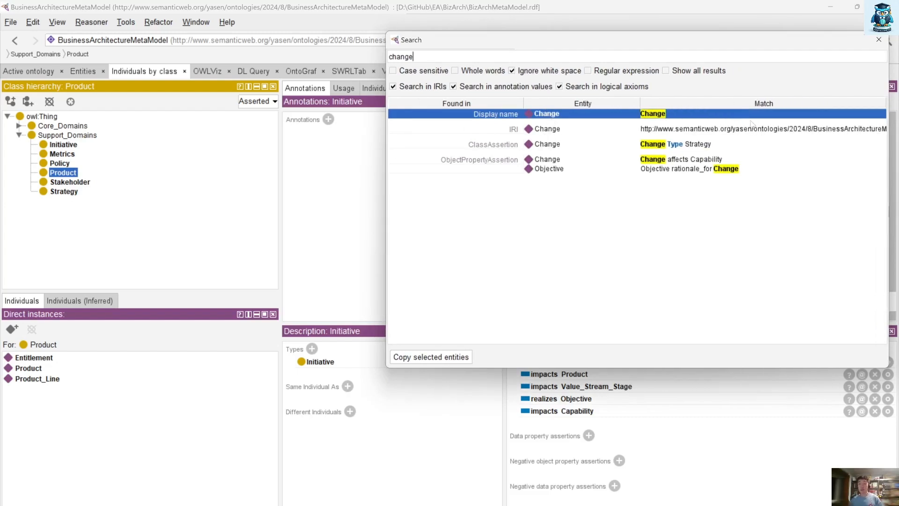
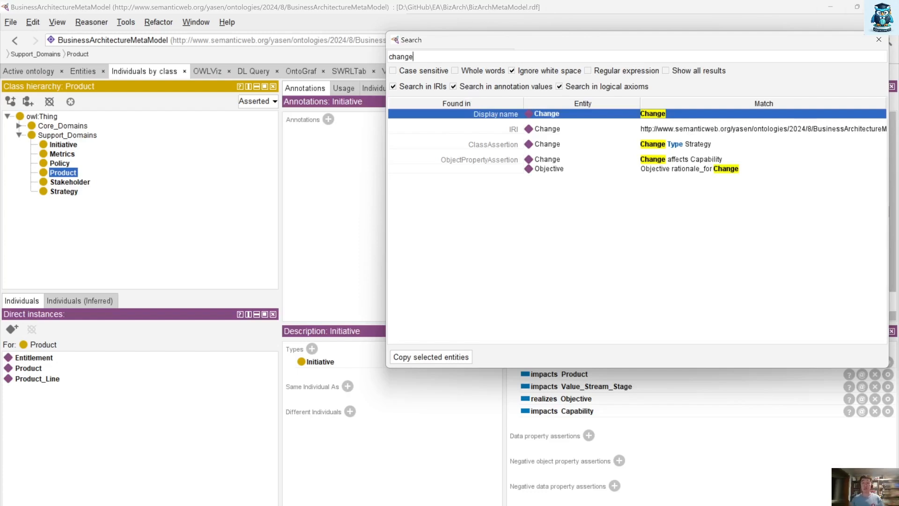
click(879, 39)
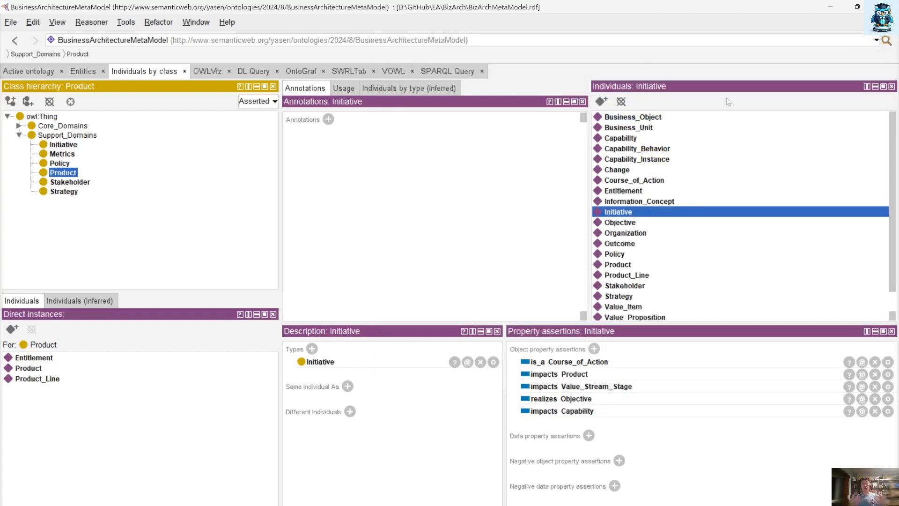
Open the SPARQL query editor and insert an empty line below the xsd prefix declaration.
click(453, 70)
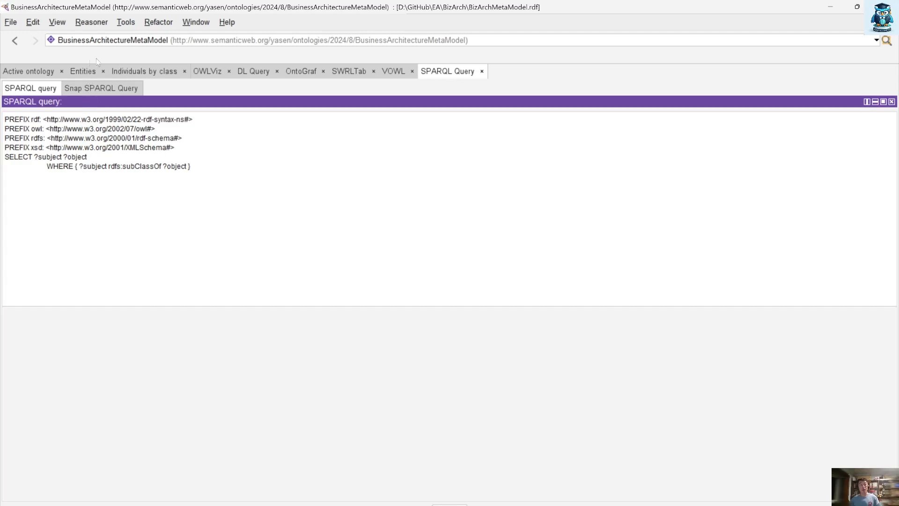
click(136, 71)
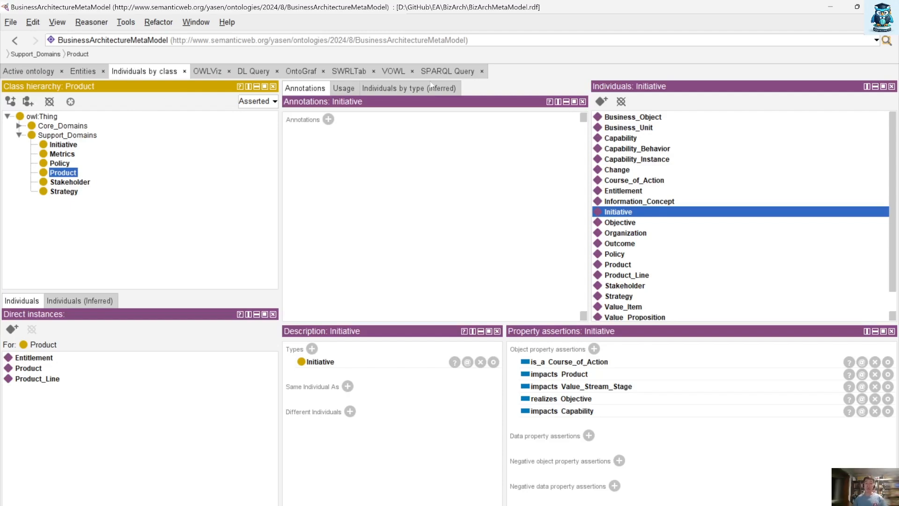
click(442, 75)
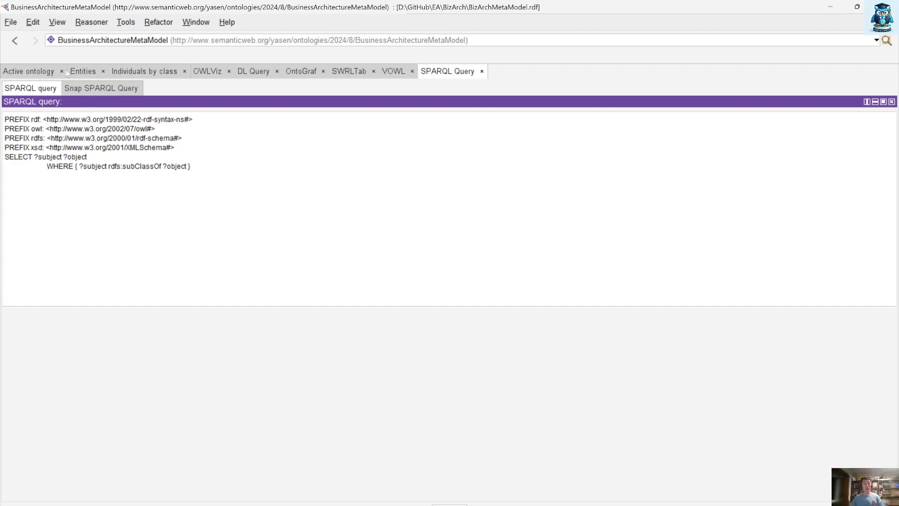
click(187, 147)
key(Return)
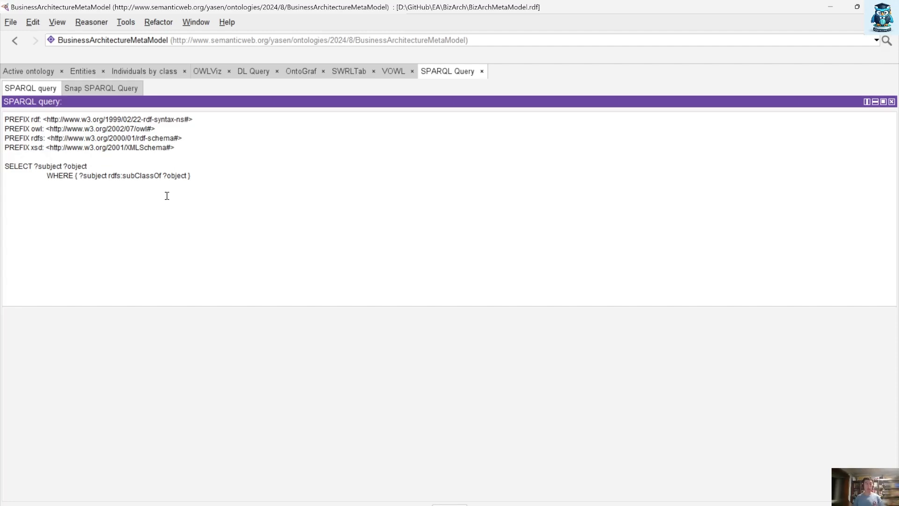
Copy the full ontology IRI from the active ontology's header.
click(21, 73)
click(403, 103)
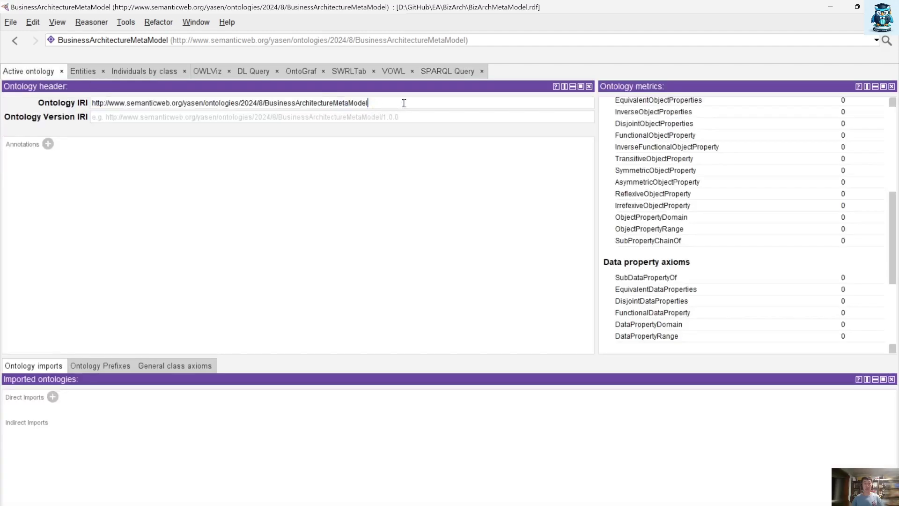
drag(403, 103, 54, 103)
key(ctrl+c)
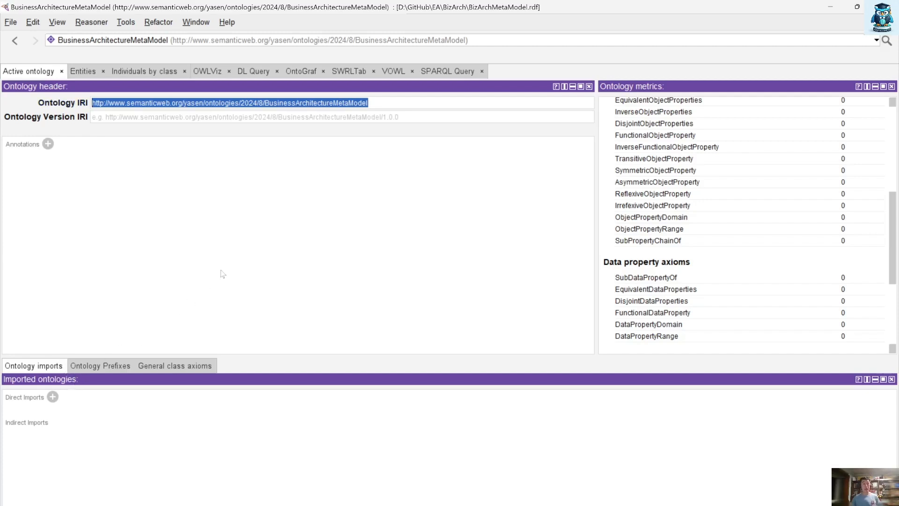
Add a PREFIX declaration for ba: to the SPARQL query, using the copied ontology IRI followed by # inside angle brackets.
click(454, 75)
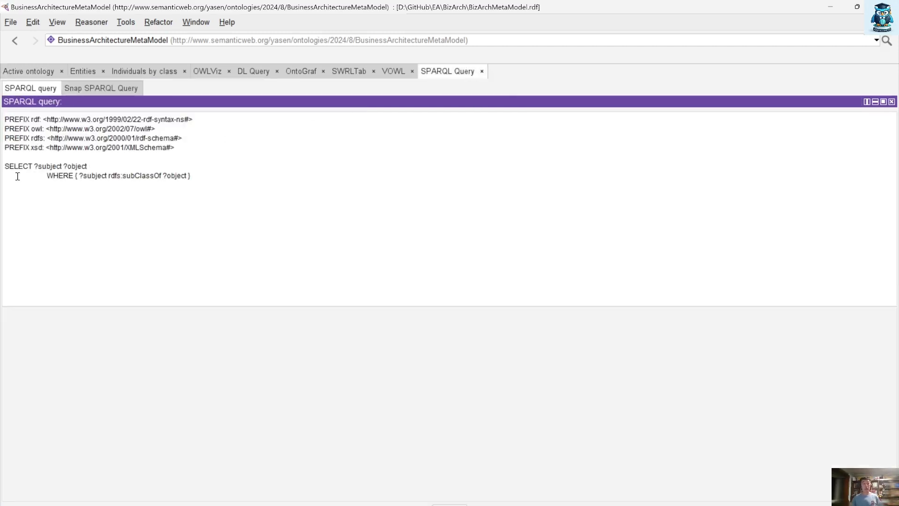
click(22, 157)
text(P)
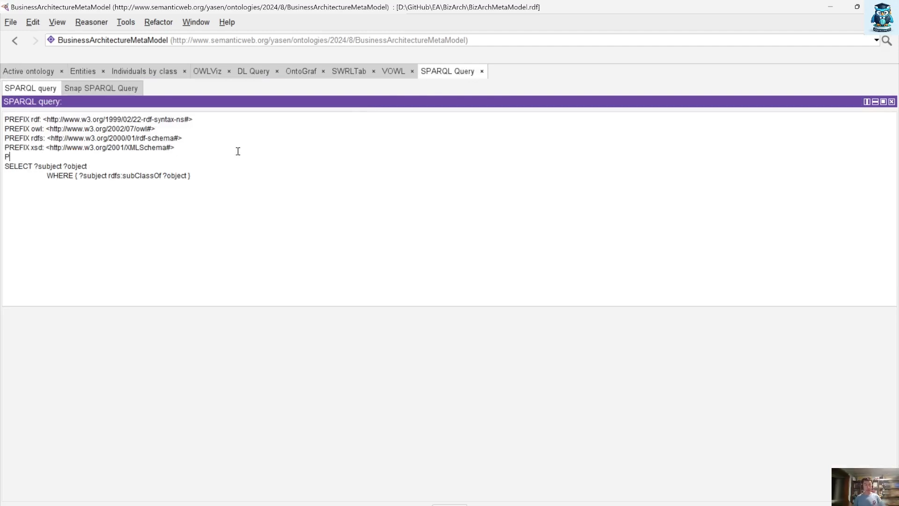
text(REFIX )
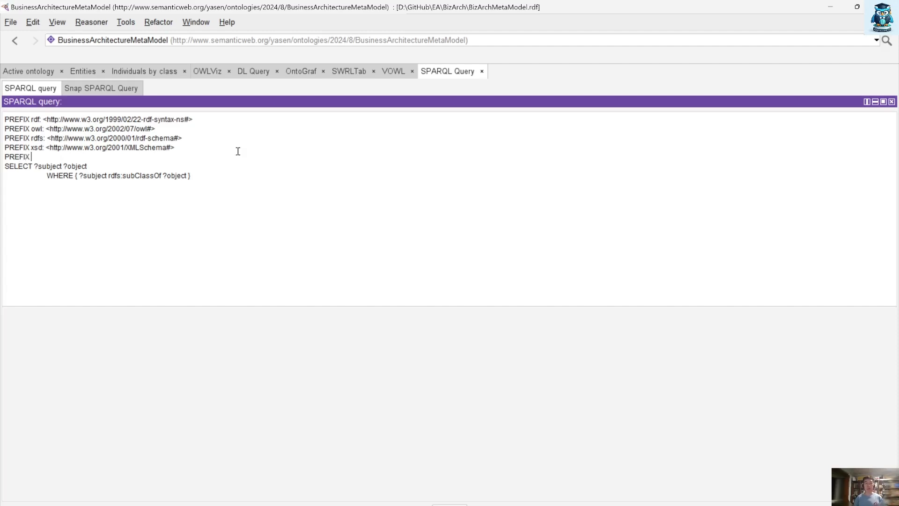
text(ba: <)
key(ctrl+v)
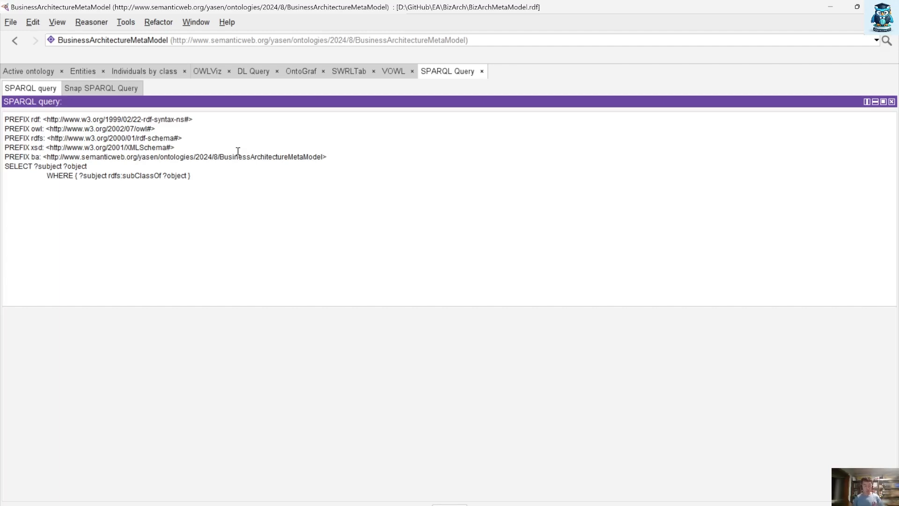
text(#)
Replace rdfs:subClassOf with ba:realizes in the WHERE pattern and run the SPARQL query.
drag(110, 175, 164, 176)
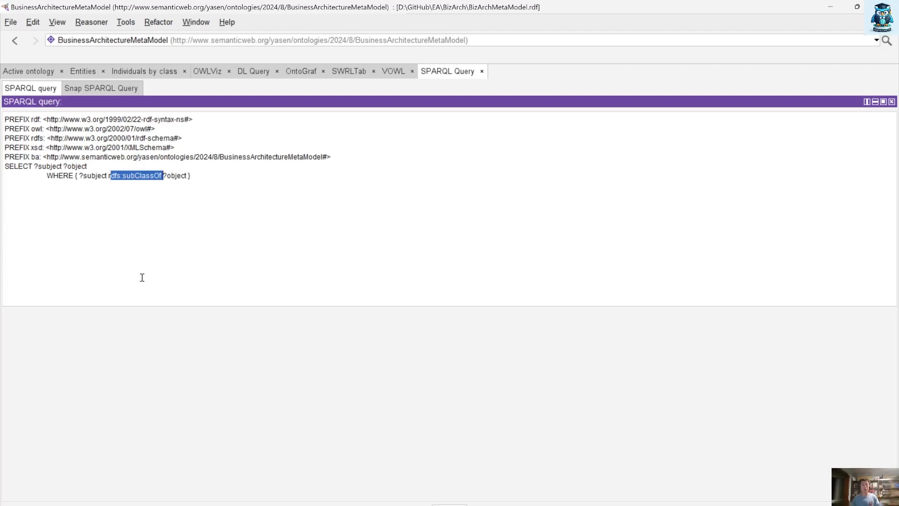
key(BackSpace)
key(BackSpace)
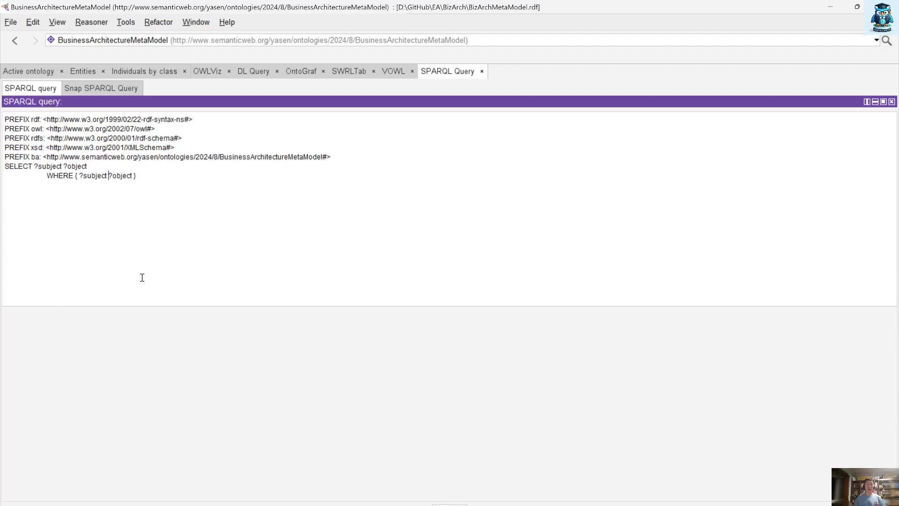
text(mm)
key(BackSpace)
key(BackSpace)
text(a)
text(a: )
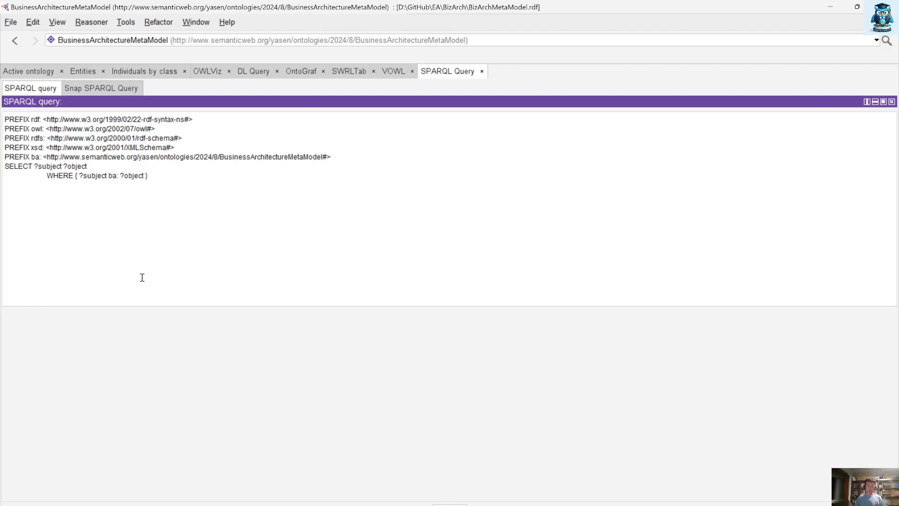
text(realizes)
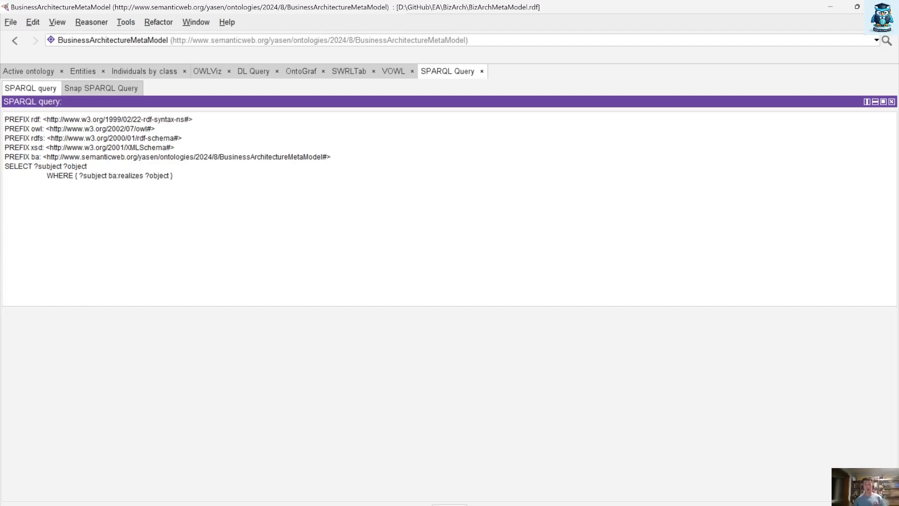
click(450, 505)
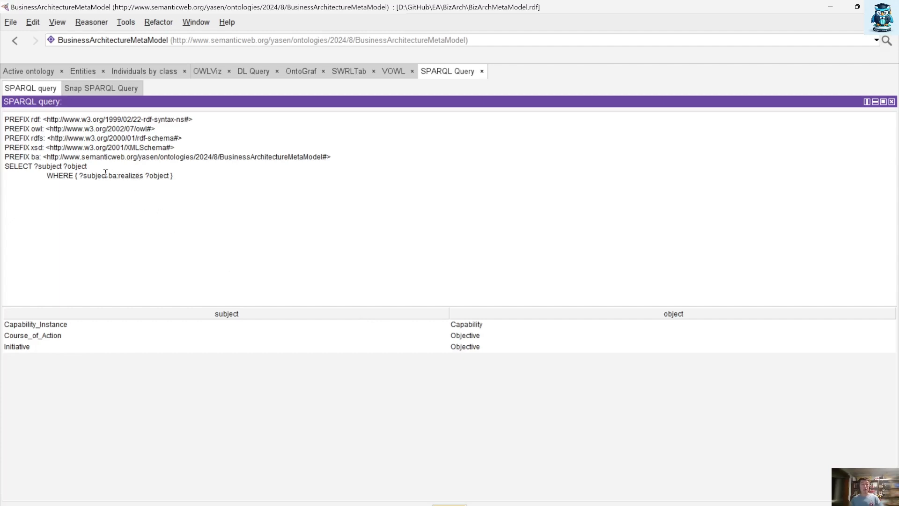
Change the queried property from realizes to is_a and run the query again.
drag(112, 175, 143, 177)
double_click(141, 176)
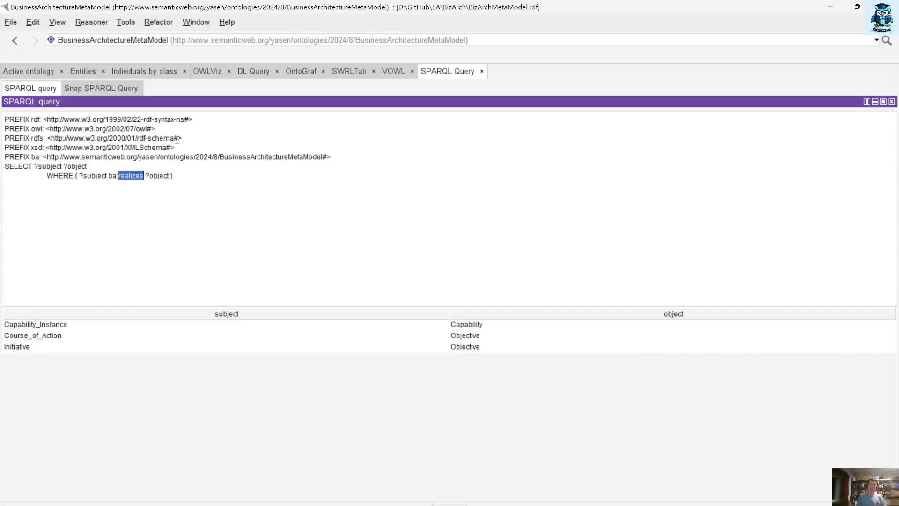
text(is_a)
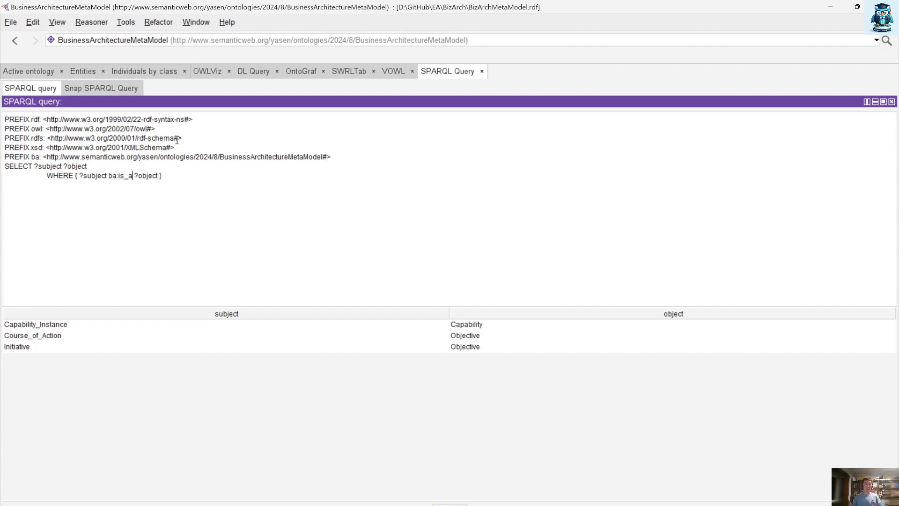
click(445, 504)
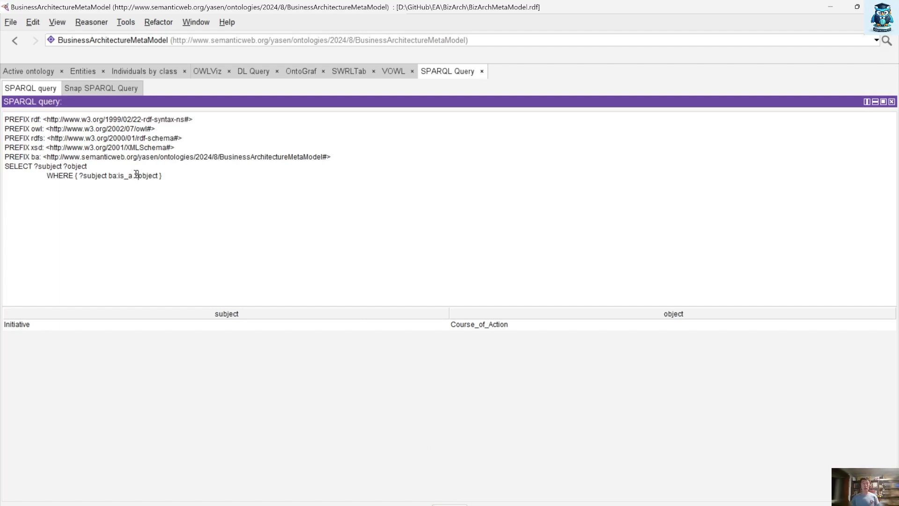
Add the variable ?relation to the SELECT clause, use it as the WHERE predicate instead of ba:is_a, and run the query to browse all triples.
key(BackSpace)
key(BackSpace)
key(BackSpace)
key(BackSpace)
key(BackSpace)
key(BackSpace)
key(BackSpace)
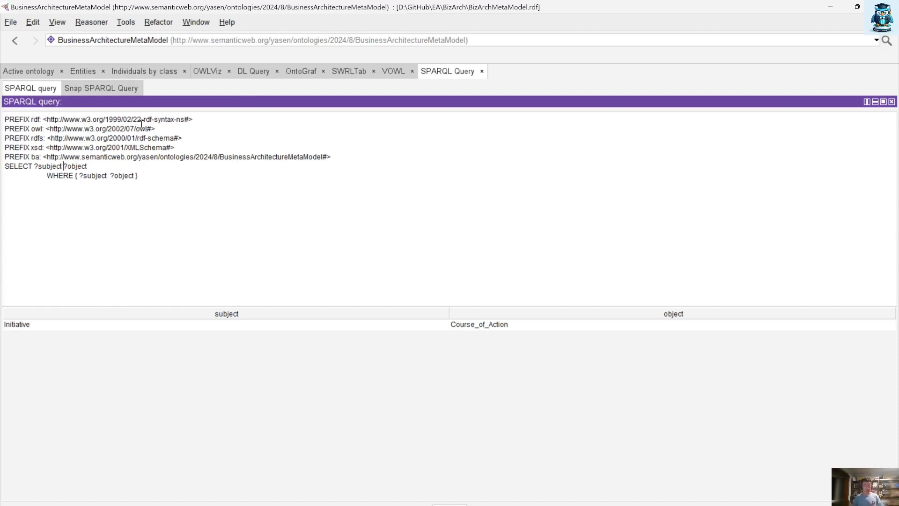
text(?relation )
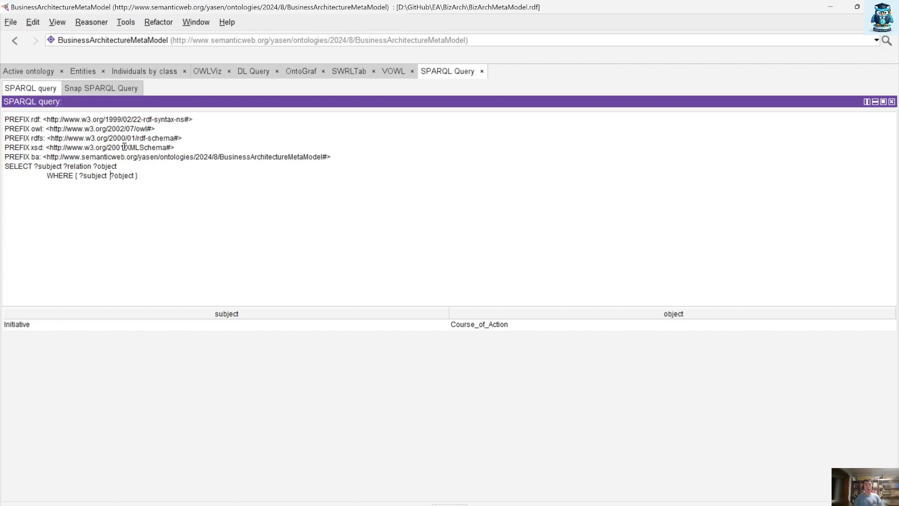
text(?relation ?)
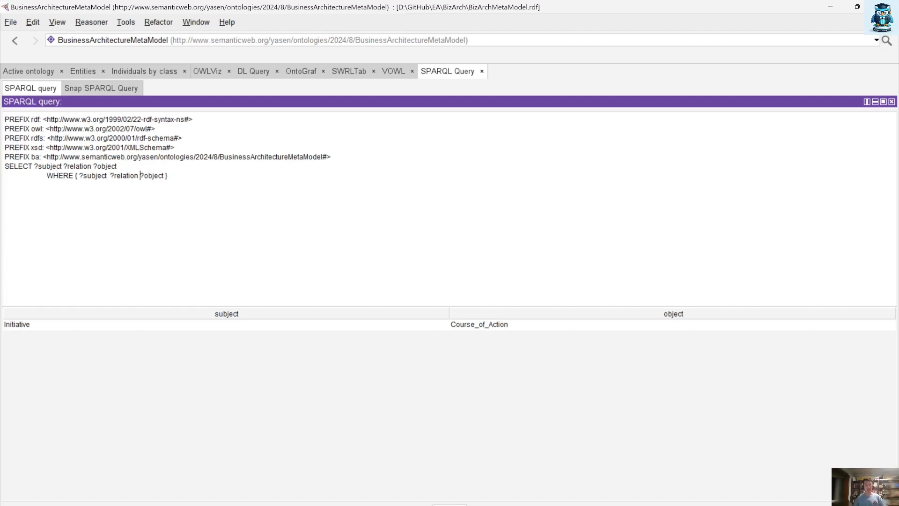
click(461, 502)
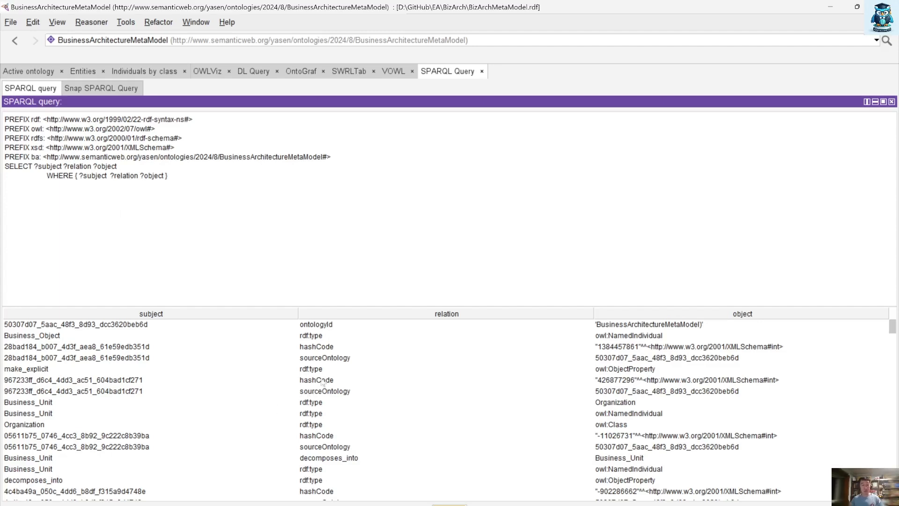
scroll(323, 389, down, 10)
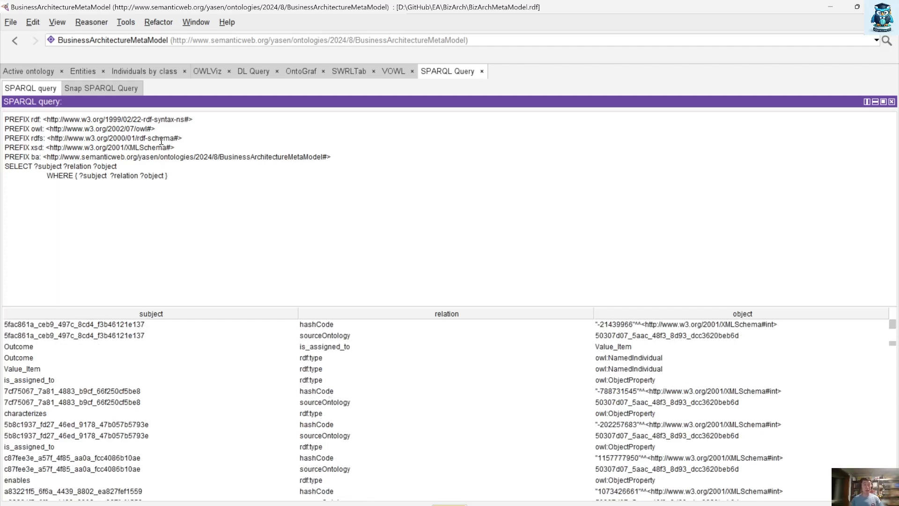
scroll(333, 461, down, 6)
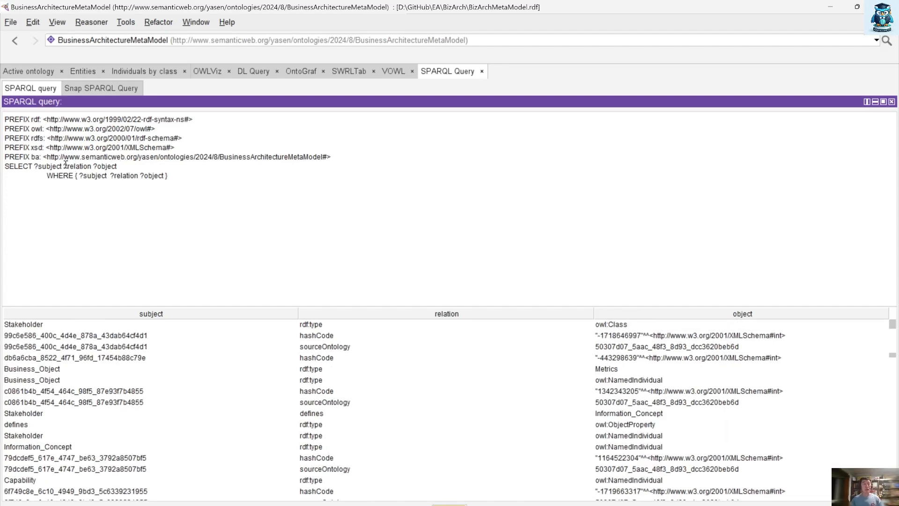
Remove the ?subject variable from the SELECT clause, leaving only ?relation and ?object.
drag(63, 166, 92, 166)
click(135, 166)
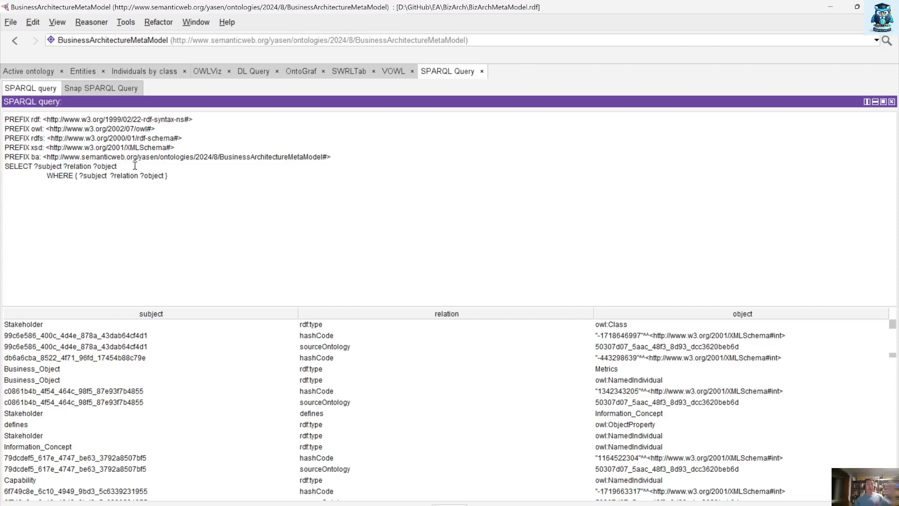
drag(135, 166, 94, 167)
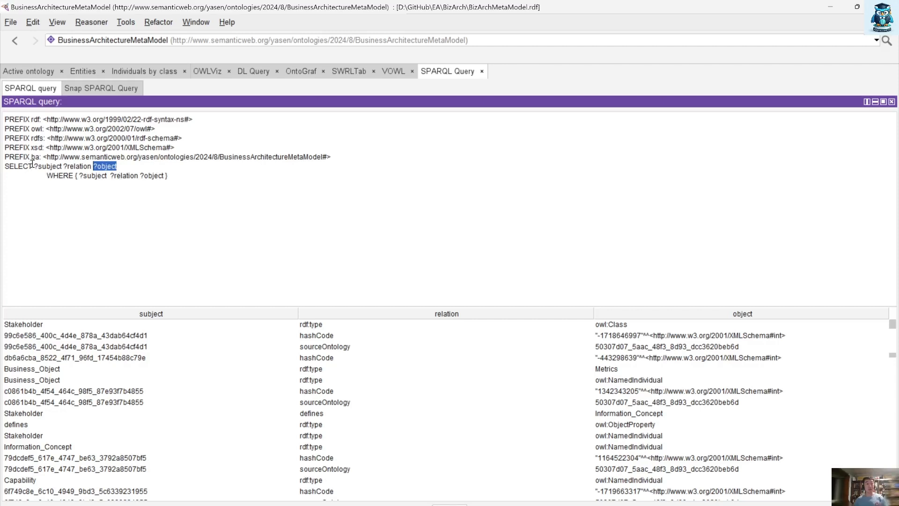
drag(34, 166, 64, 164)
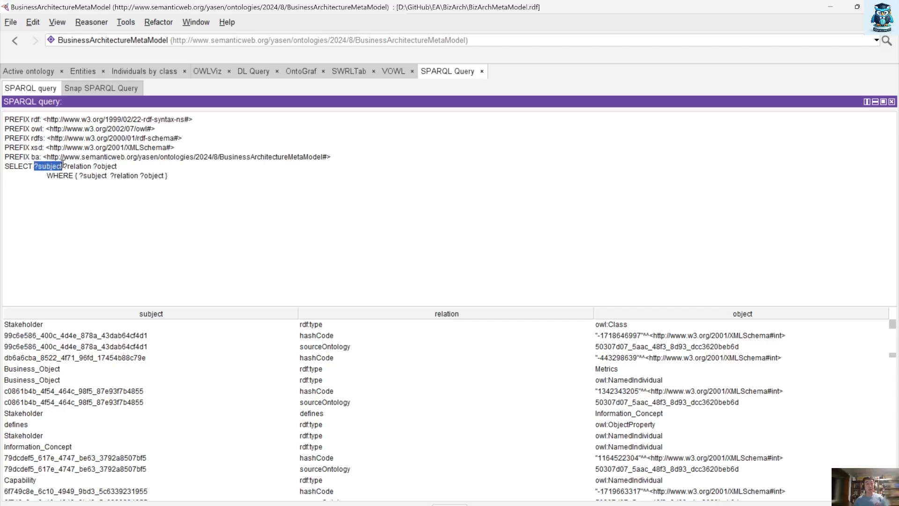
key(Delete)
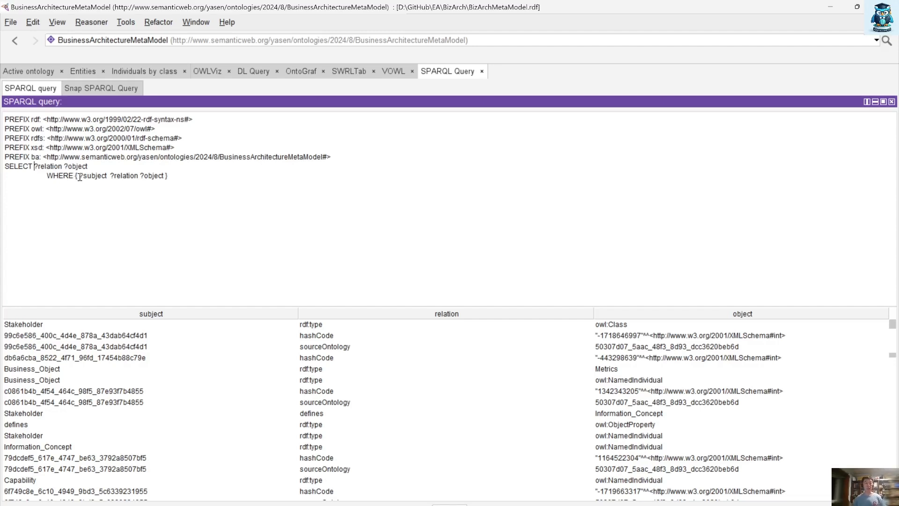
Replace ?subject in the WHERE pattern with ab:capability and try running the query.
drag(83, 177, 106, 177)
key(Delete)
key(BackSpace)
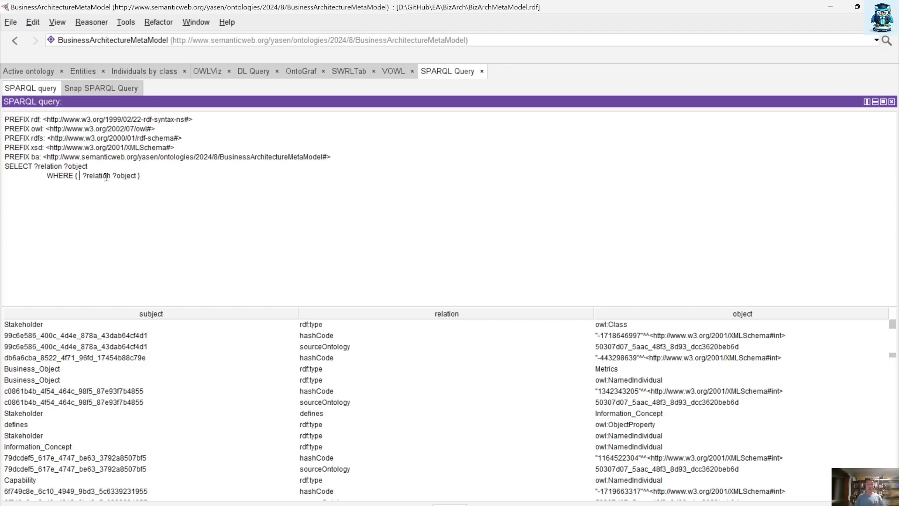
text(ab:caap)
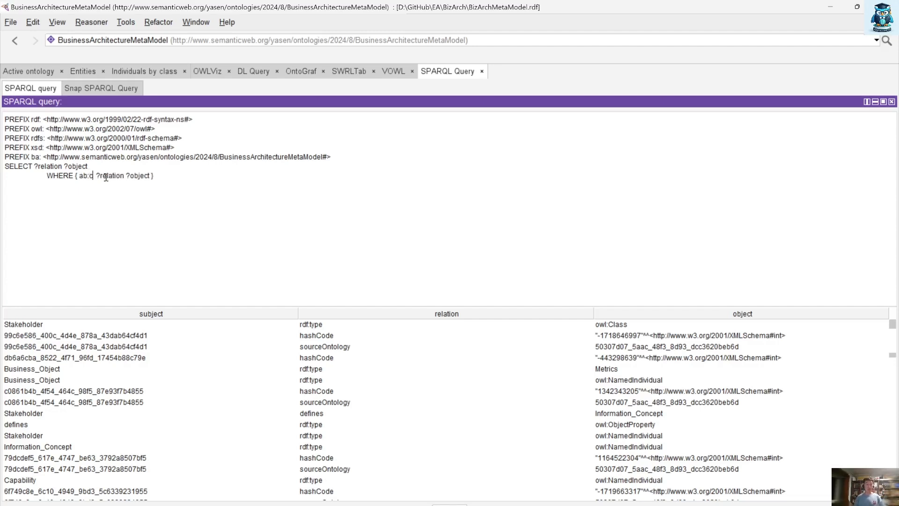
key(BackSpace)
key(BackSpace)
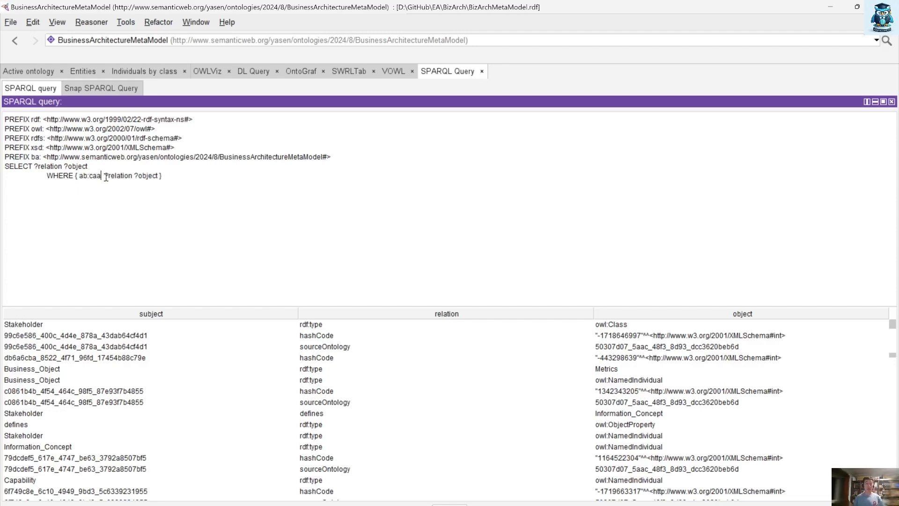
text(pability)
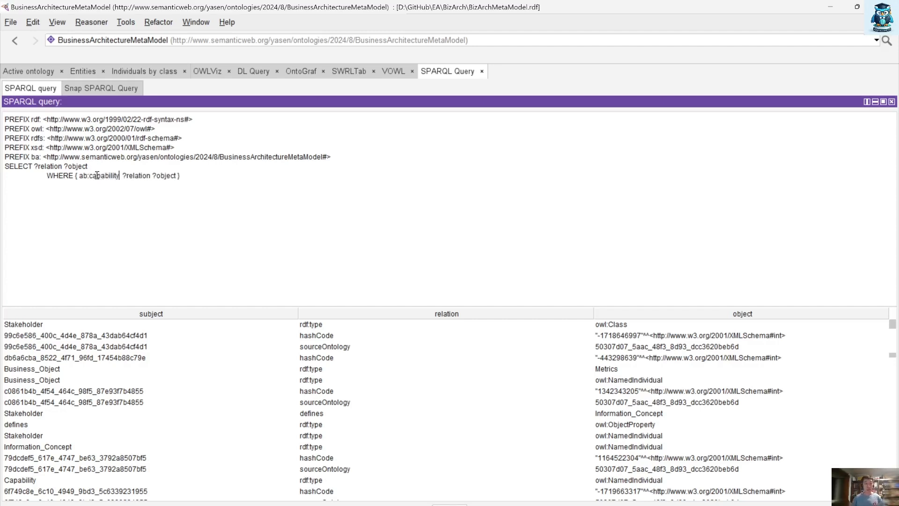
drag(96, 175, 115, 140)
click(449, 505)
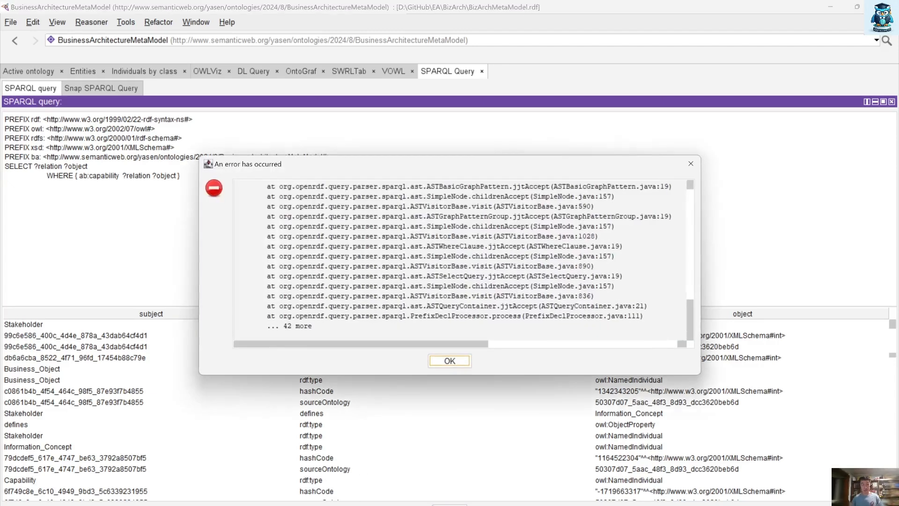
click(452, 363)
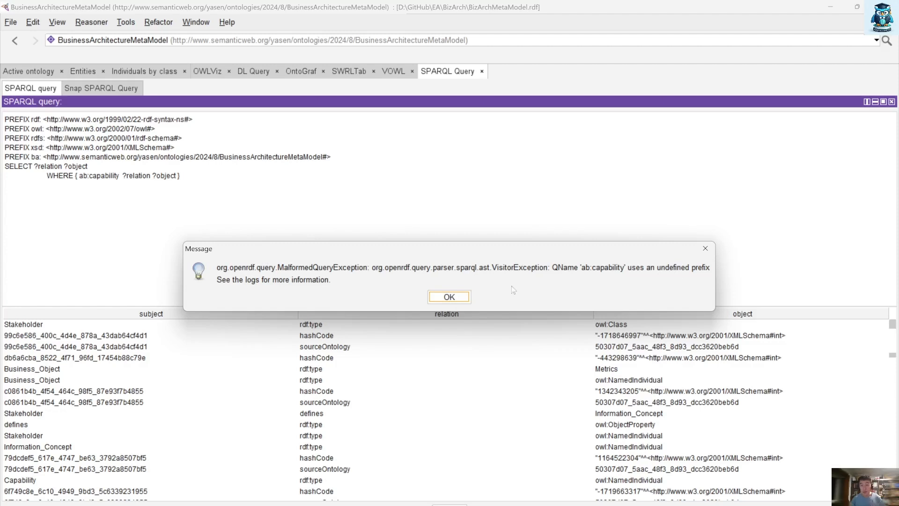
click(463, 295)
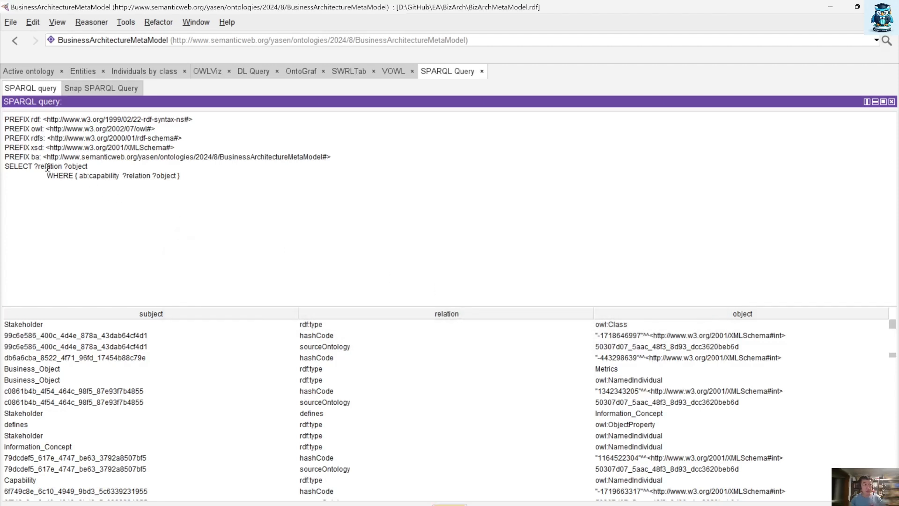
Correct the capability subject's prefix to ba in the WHERE pattern and run the query.
double_click(88, 171)
text(ba)
click(449, 505)
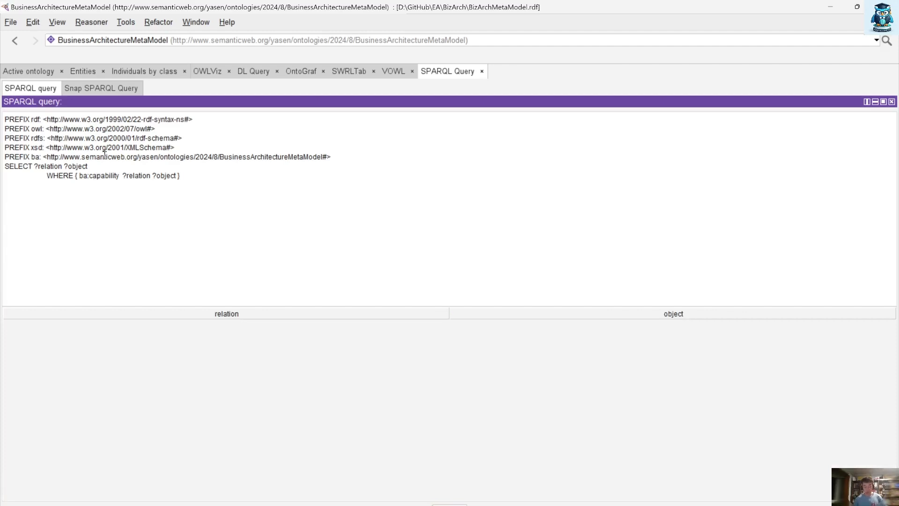
Capitalize the subject name to ba:Capability and rerun the query.
click(90, 175)
key(BackSpace)
text(C)
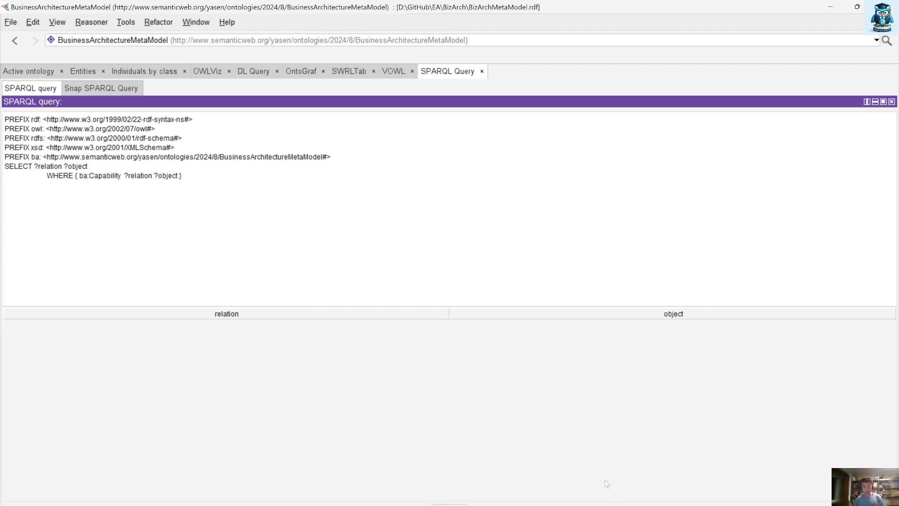
click(449, 504)
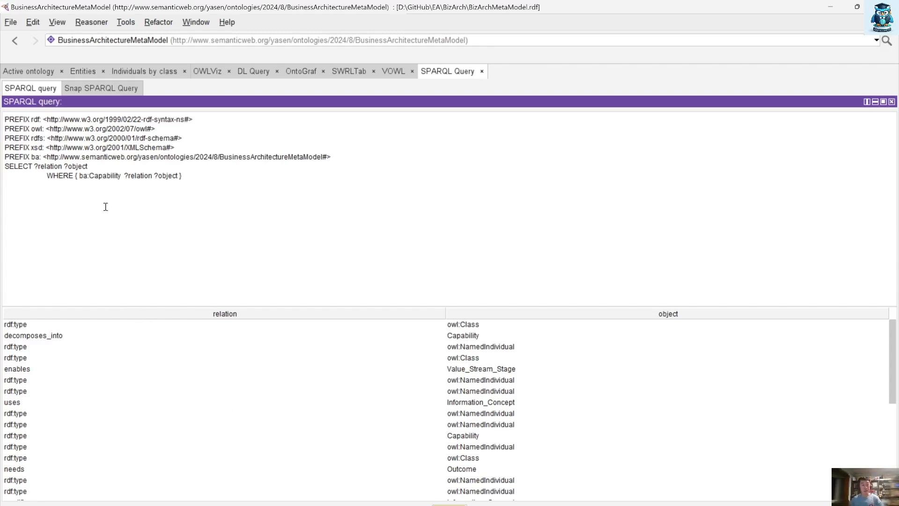
Review the relations and objects returned for Capability, then return to the active ontology overview.
scroll(72, 383, down, 1)
scroll(72, 383, down, 5)
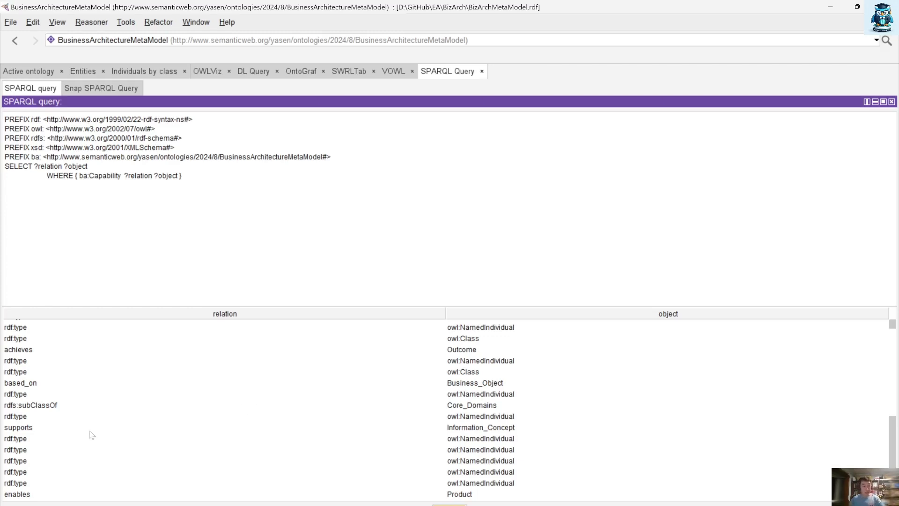
scroll(54, 456, up, 10)
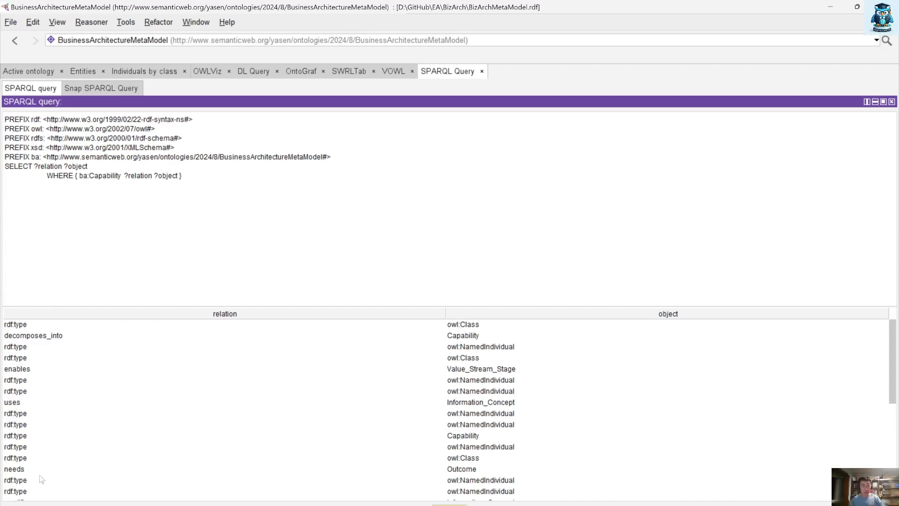
scroll(194, 450, down, 5)
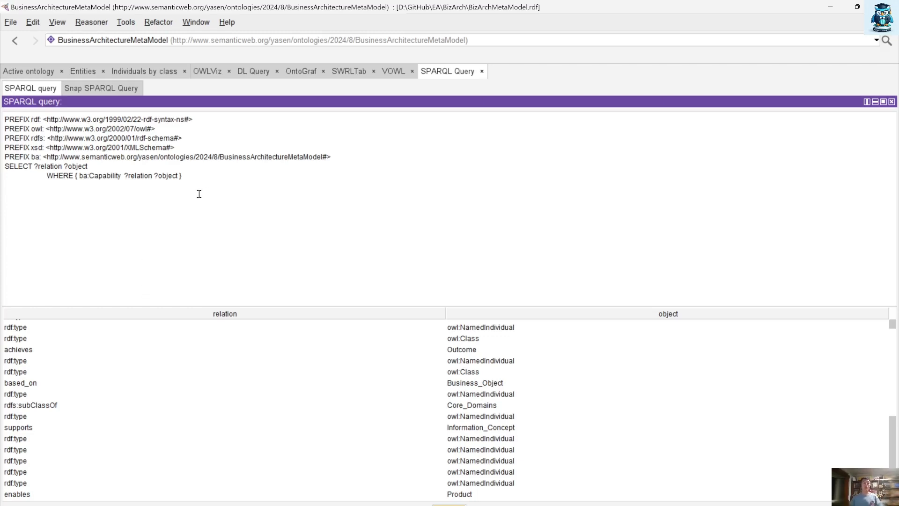
click(219, 179)
scroll(49, 346, up, 10)
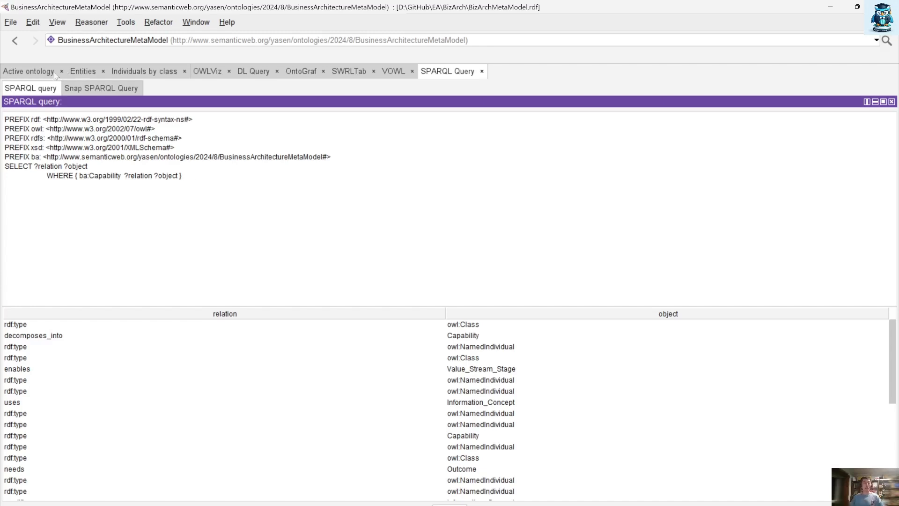
click(39, 73)
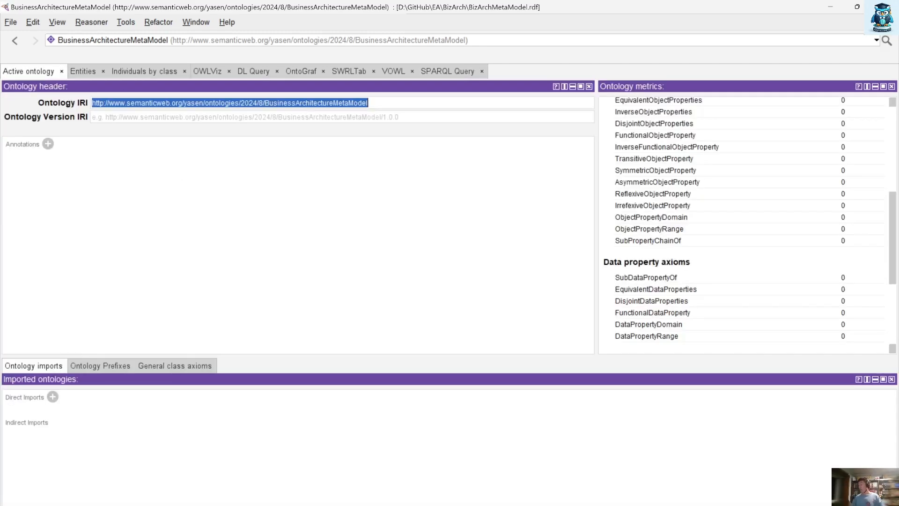